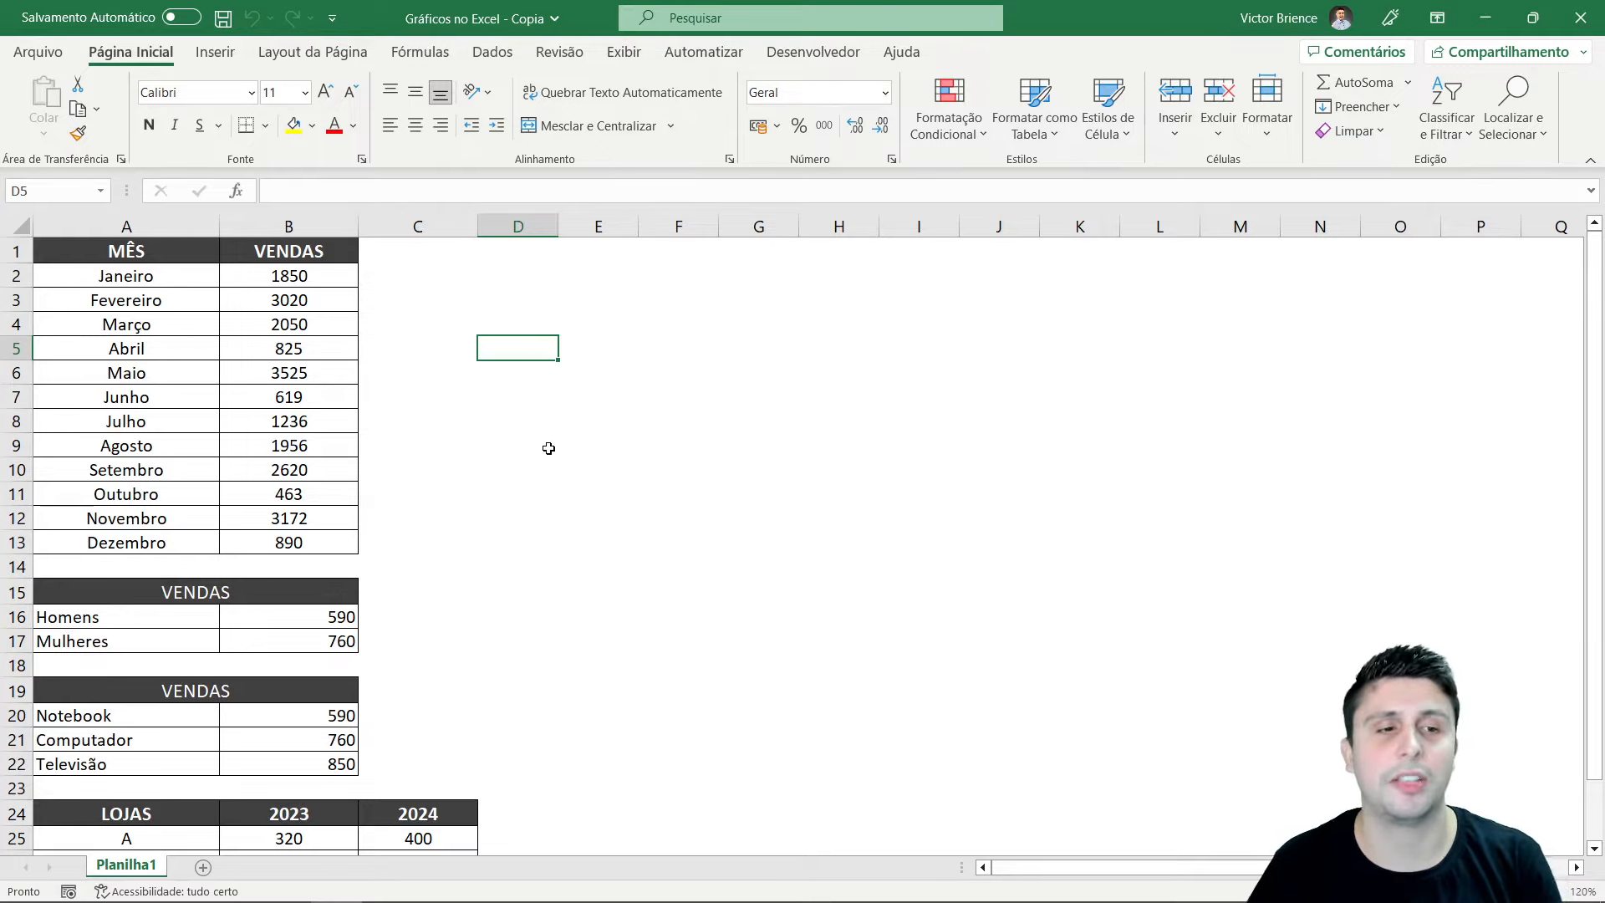
Review the monthly sales, gender, product and store tables on the sheet, highlighting each data range
scroll(530, 448, down, 1)
scroll(499, 460, up, 1)
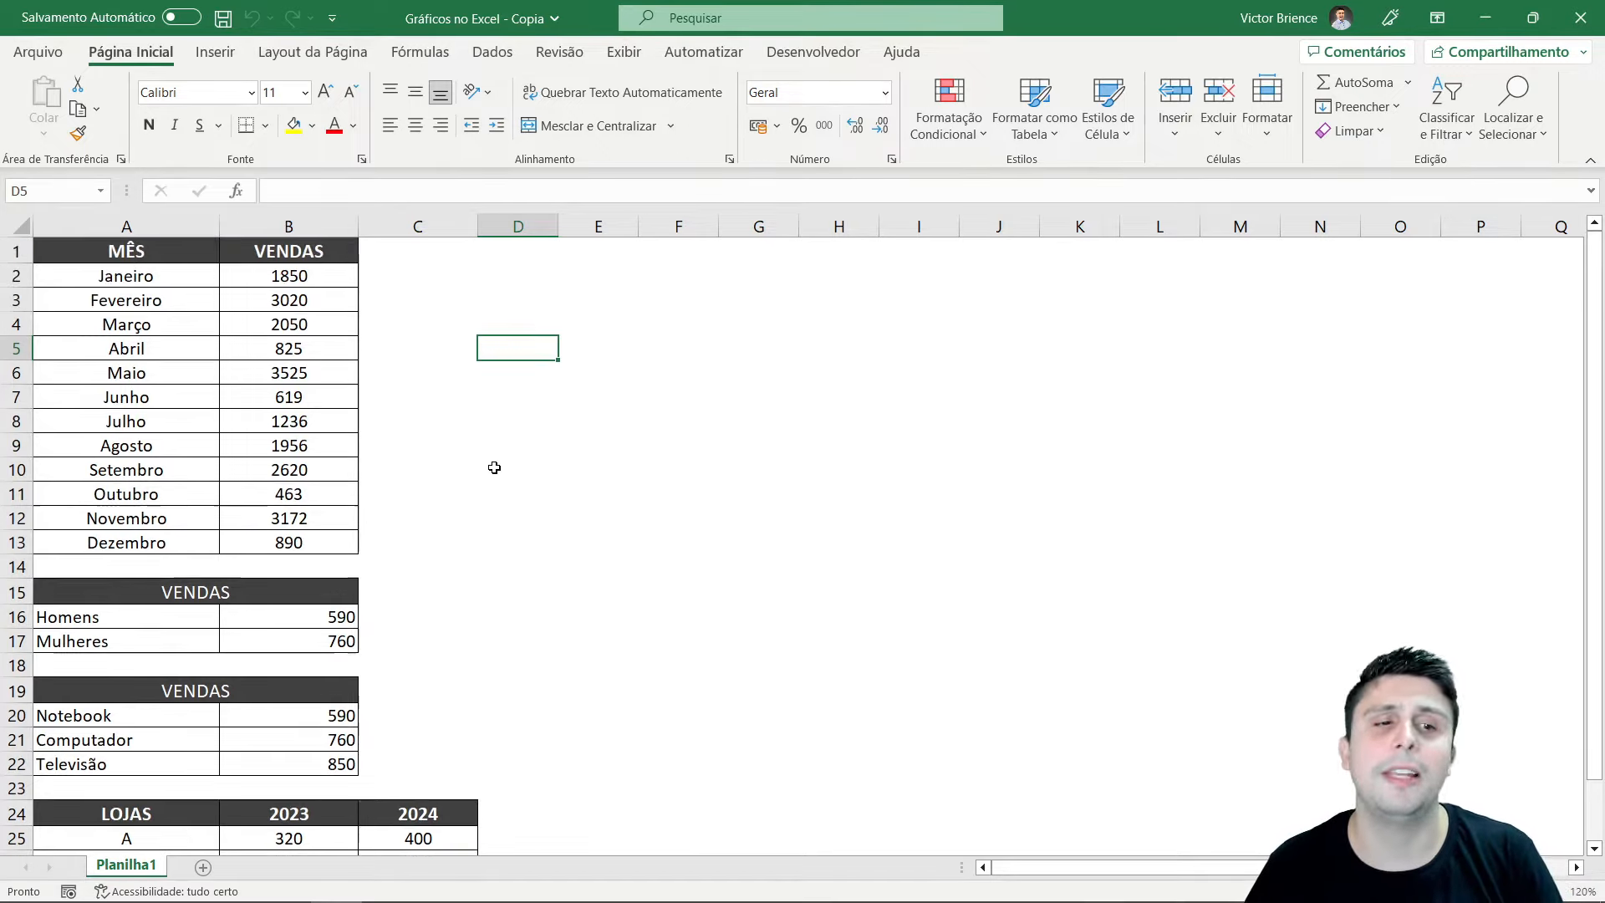
drag(146, 251, 333, 540)
click(473, 510)
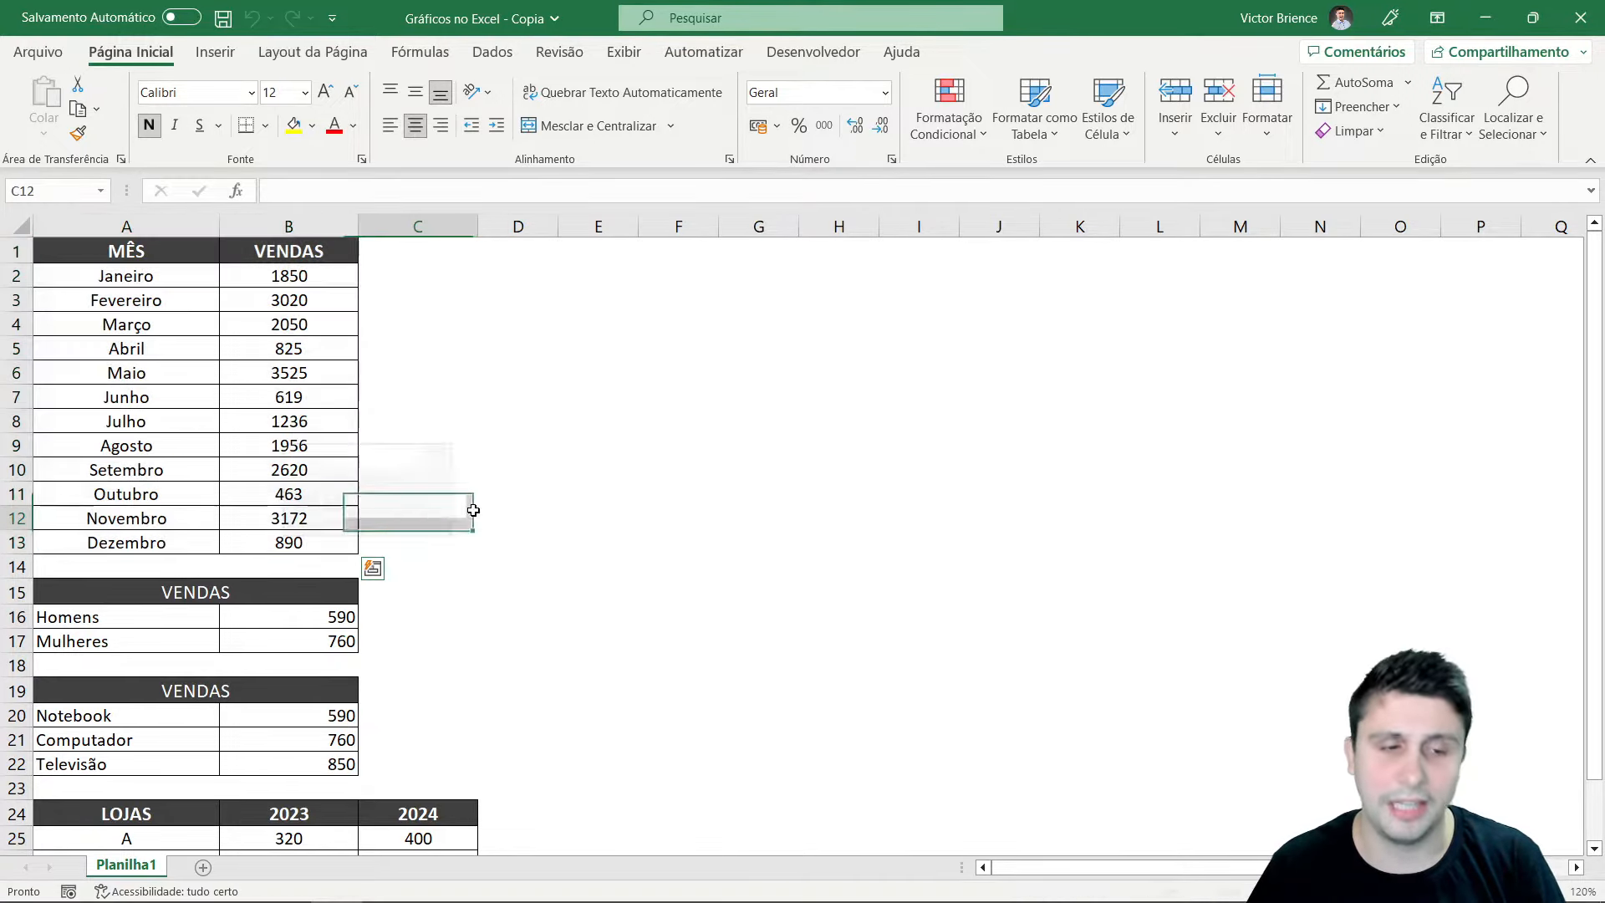
drag(194, 592, 248, 640)
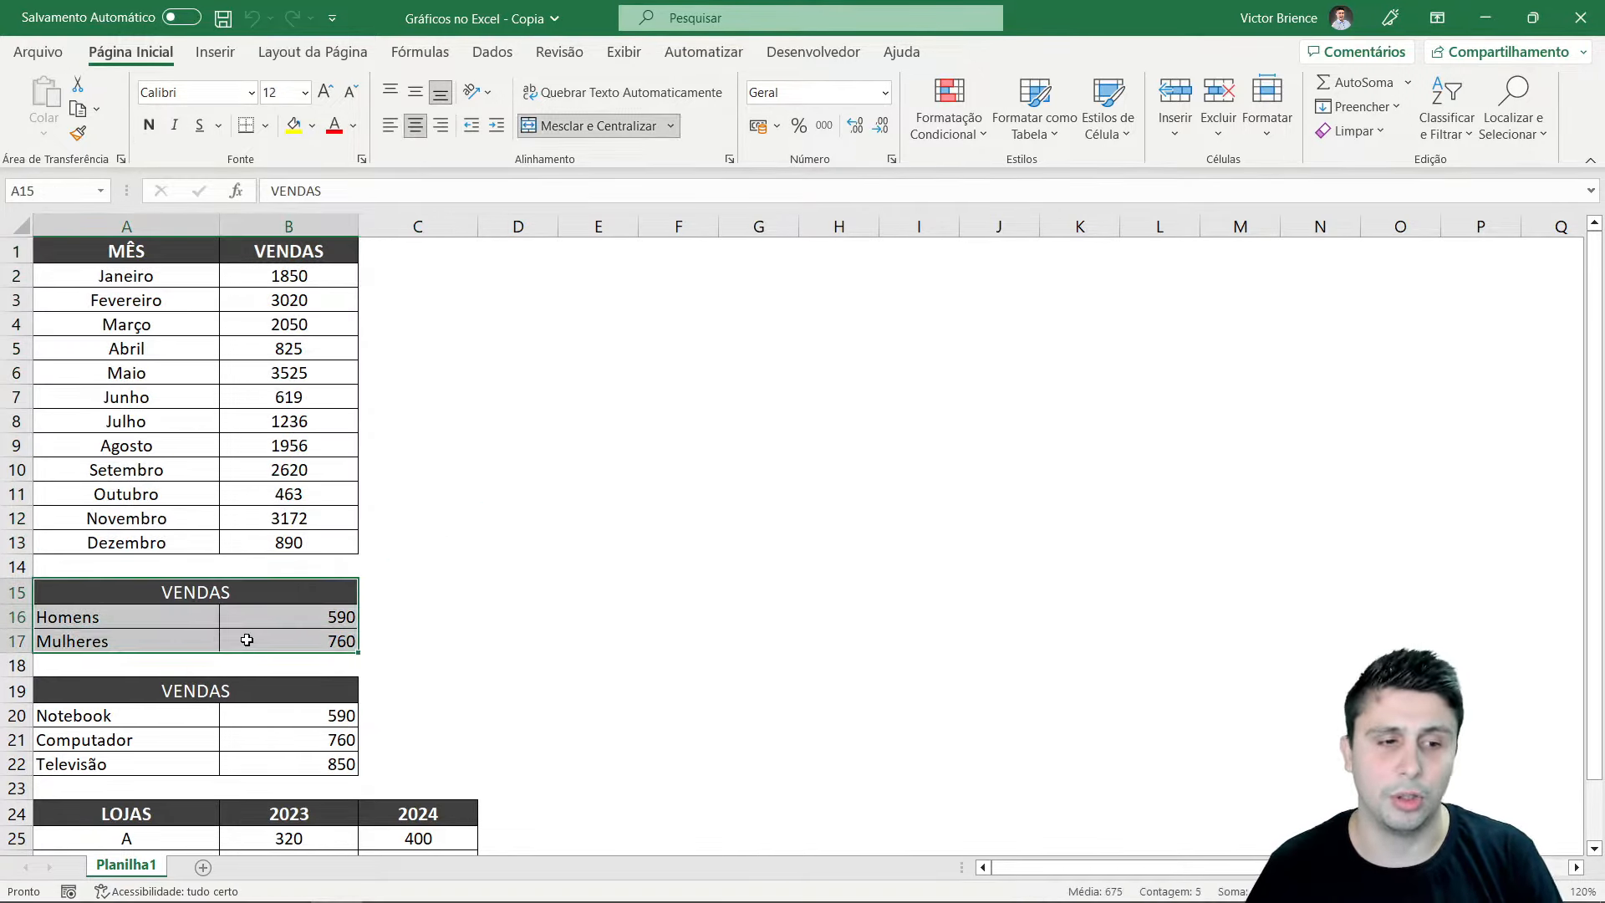
click(486, 568)
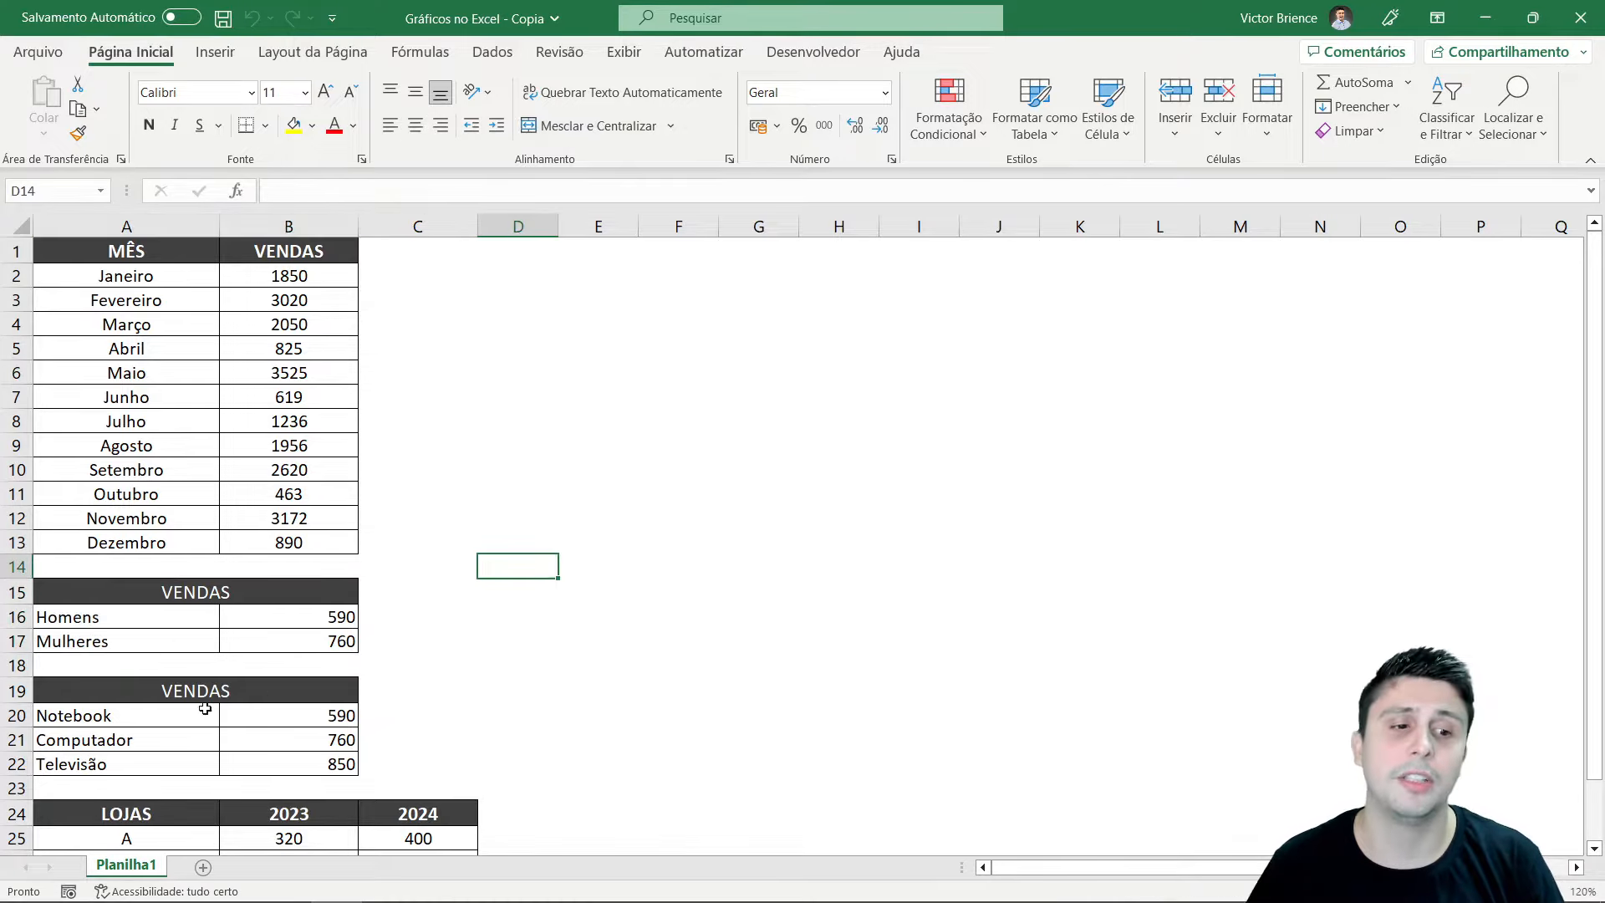
drag(168, 690, 276, 760)
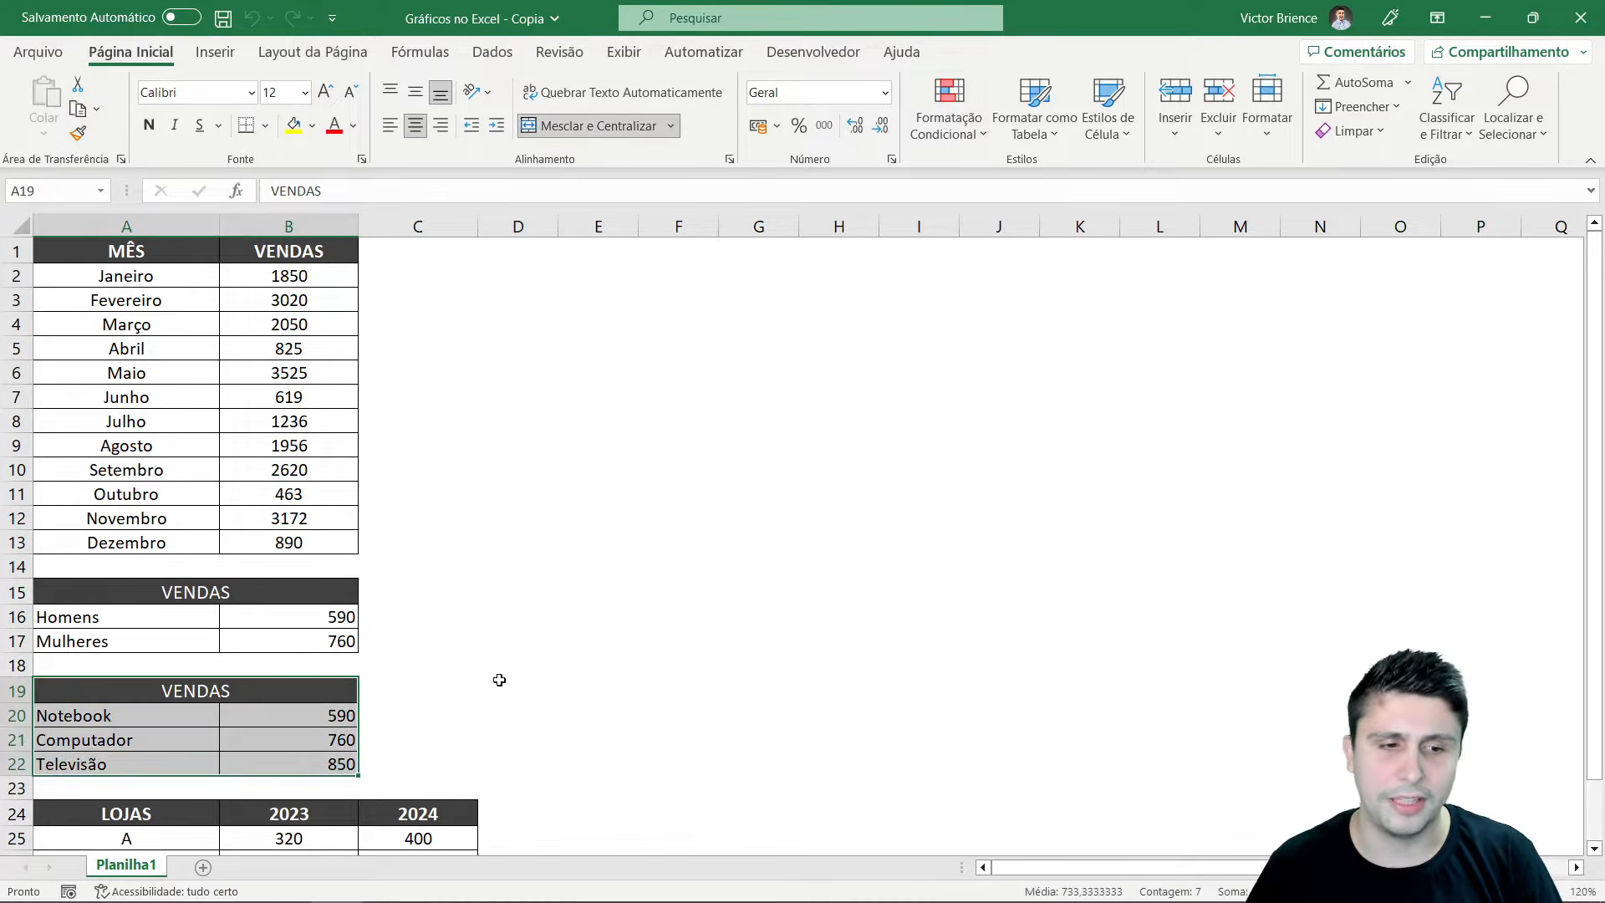
click(563, 624)
scroll(563, 623, down, 4)
drag(158, 527, 432, 630)
scroll(432, 630, up, 4)
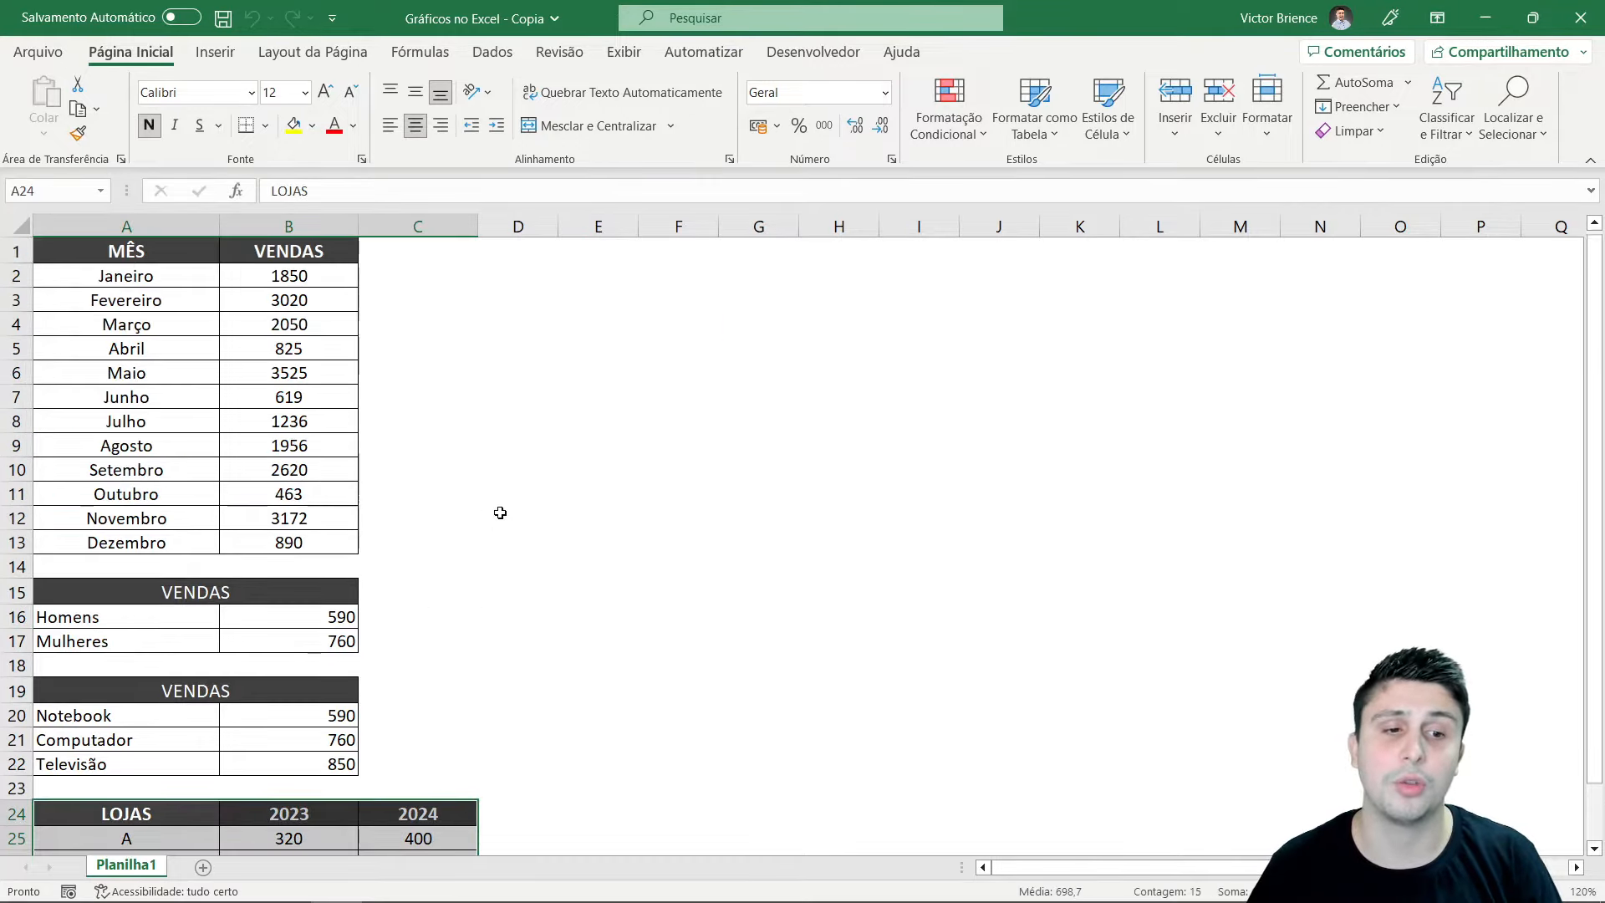
click(526, 484)
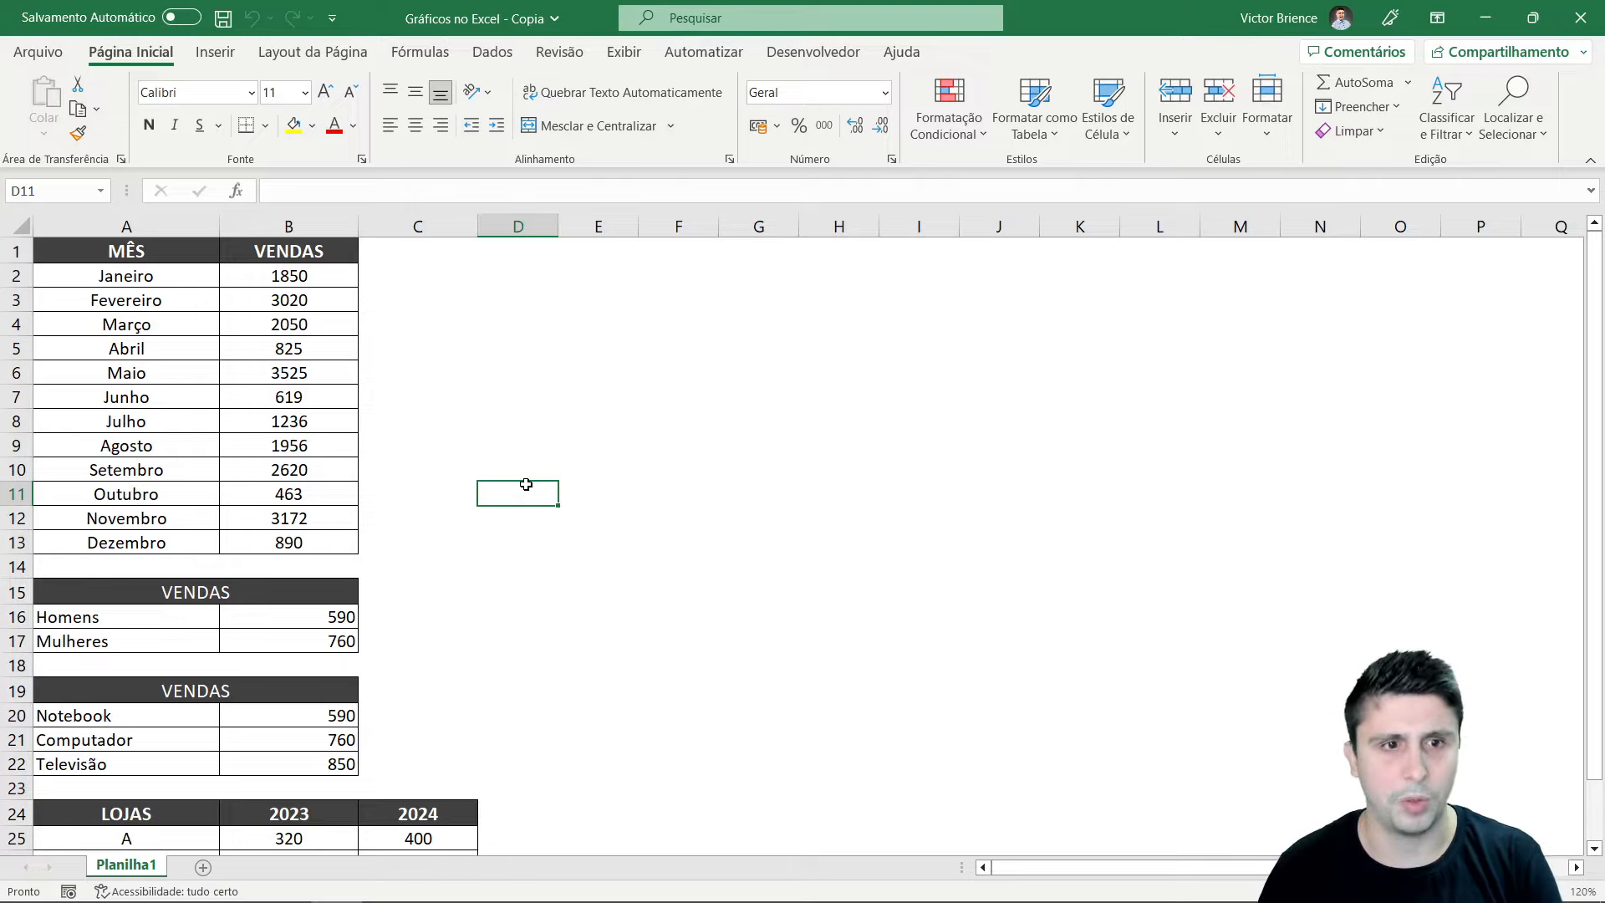
click(475, 438)
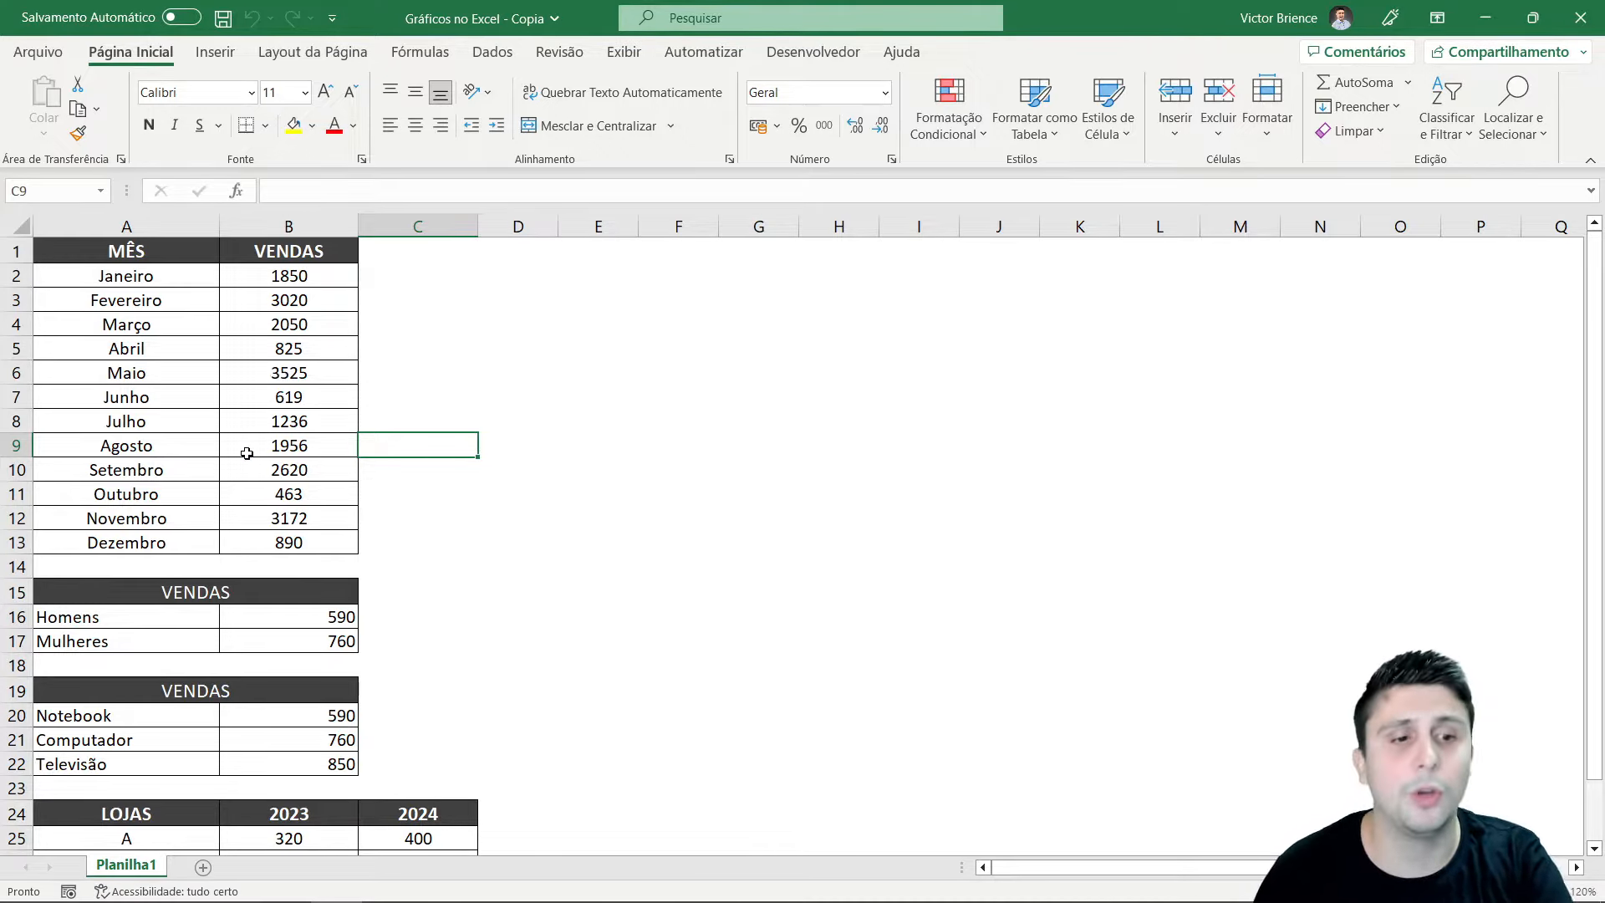
scroll(247, 455, down, 1)
scroll(323, 687, down, 1)
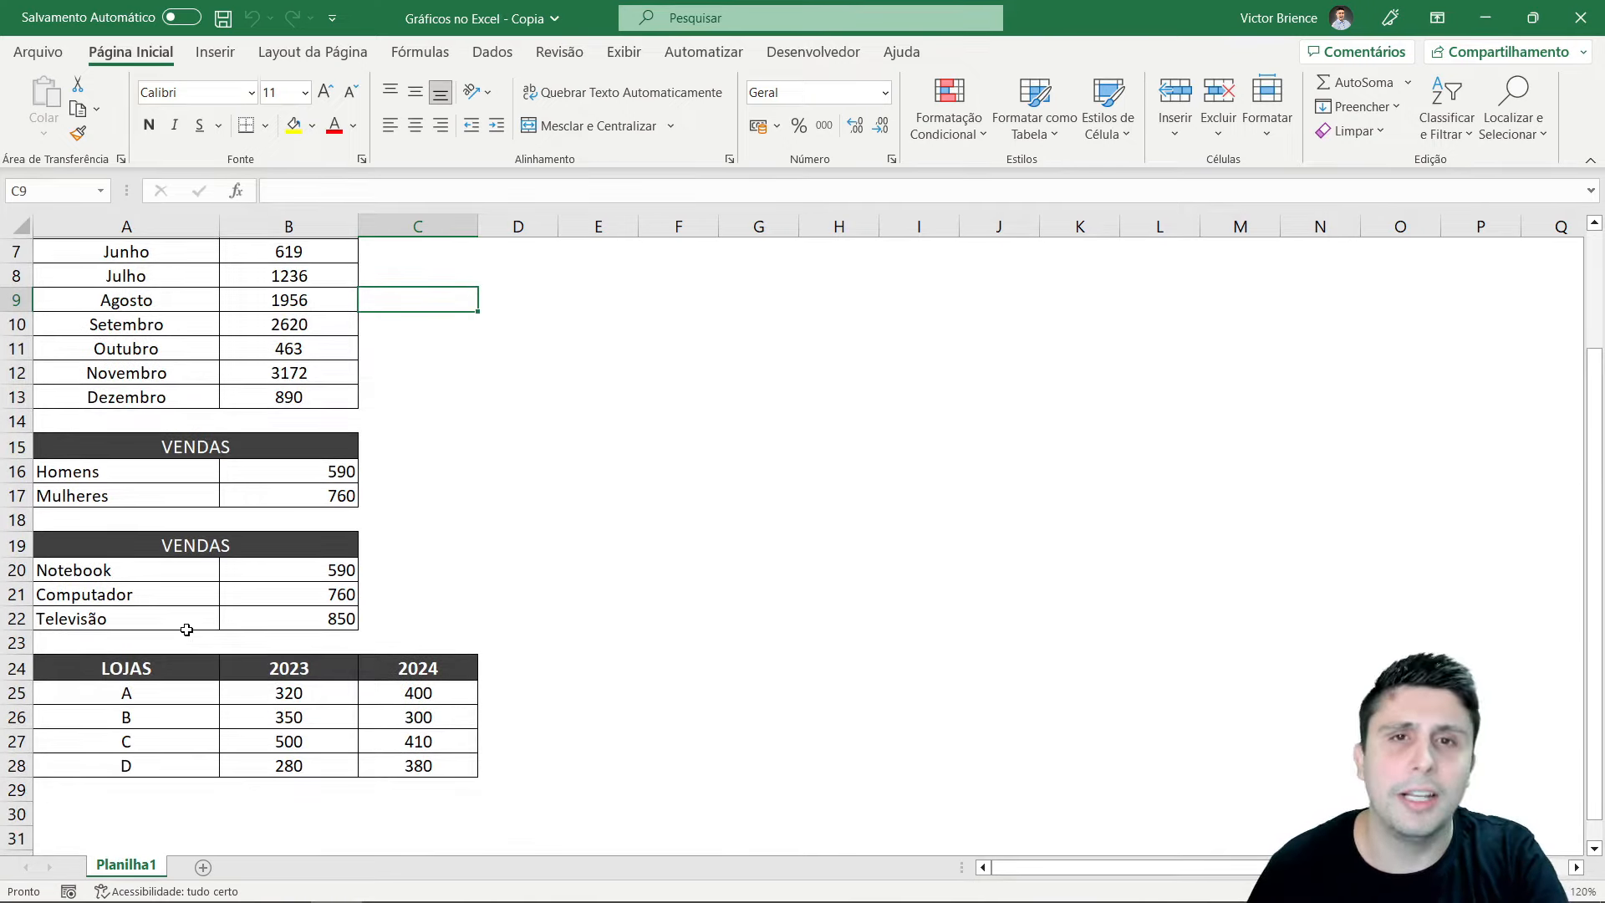
scroll(186, 630, up, 2)
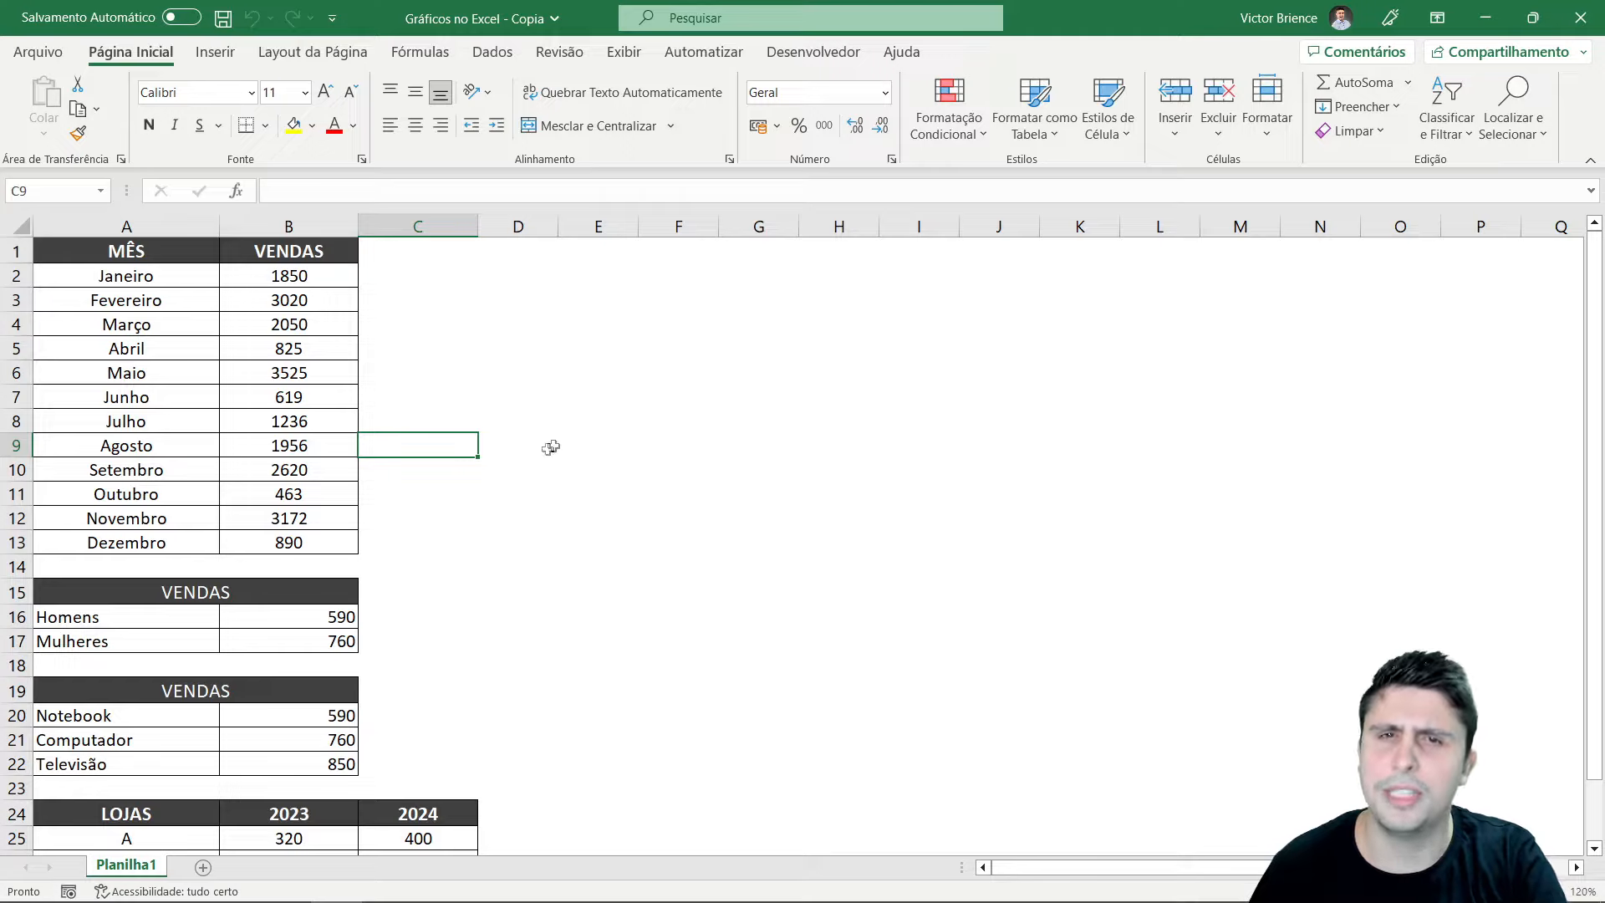
click(586, 368)
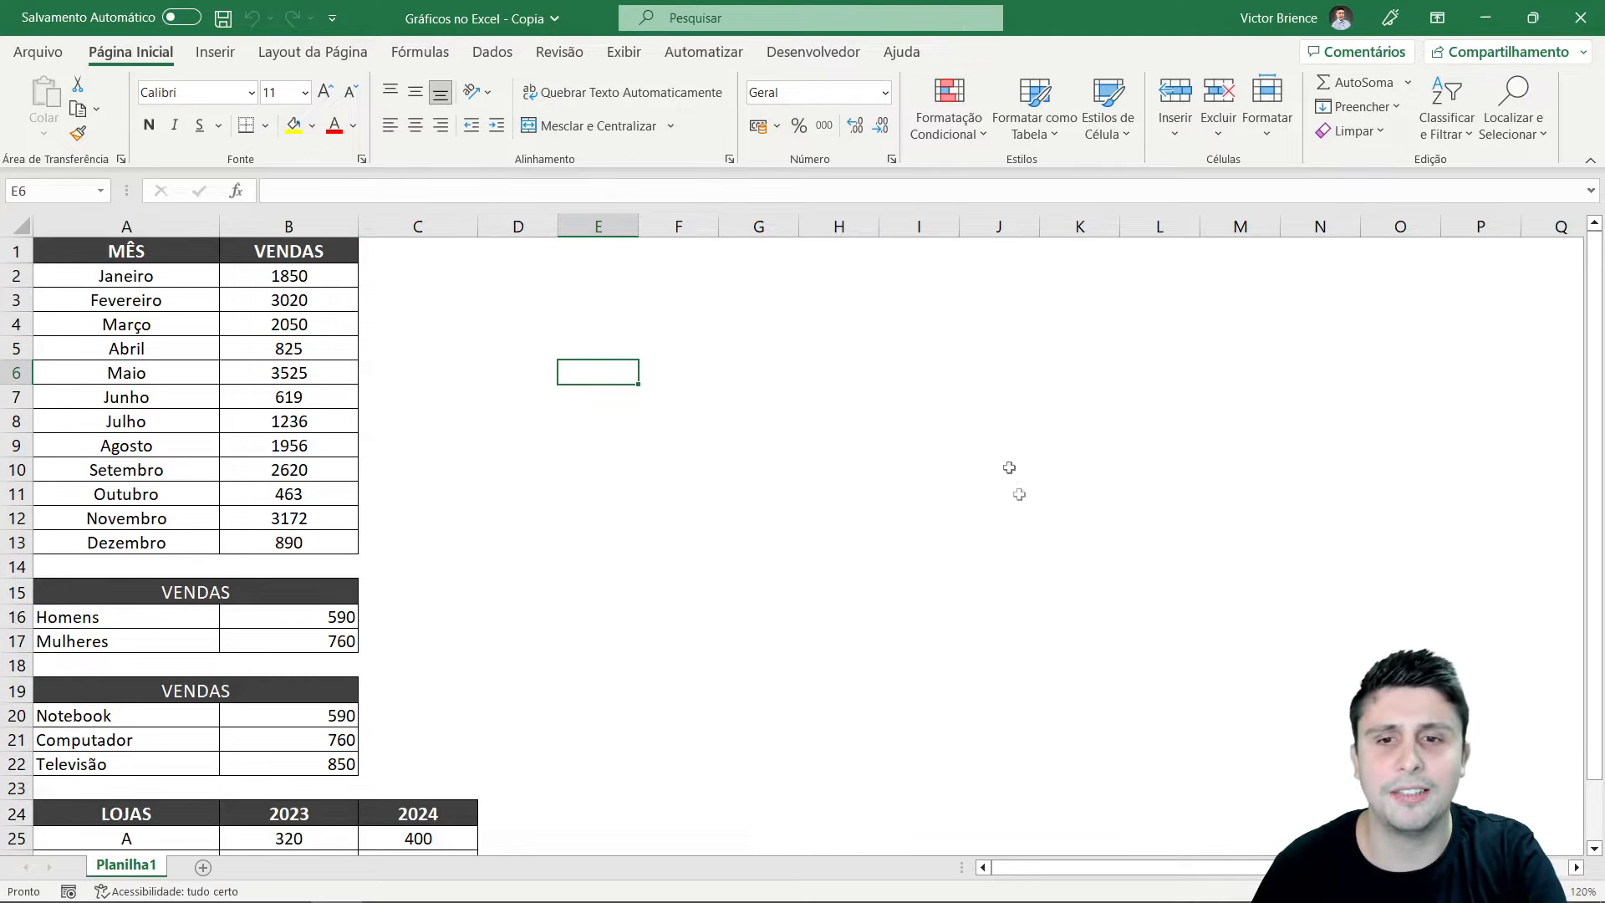
Turn the worksheet gridlines on and back off
click(624, 53)
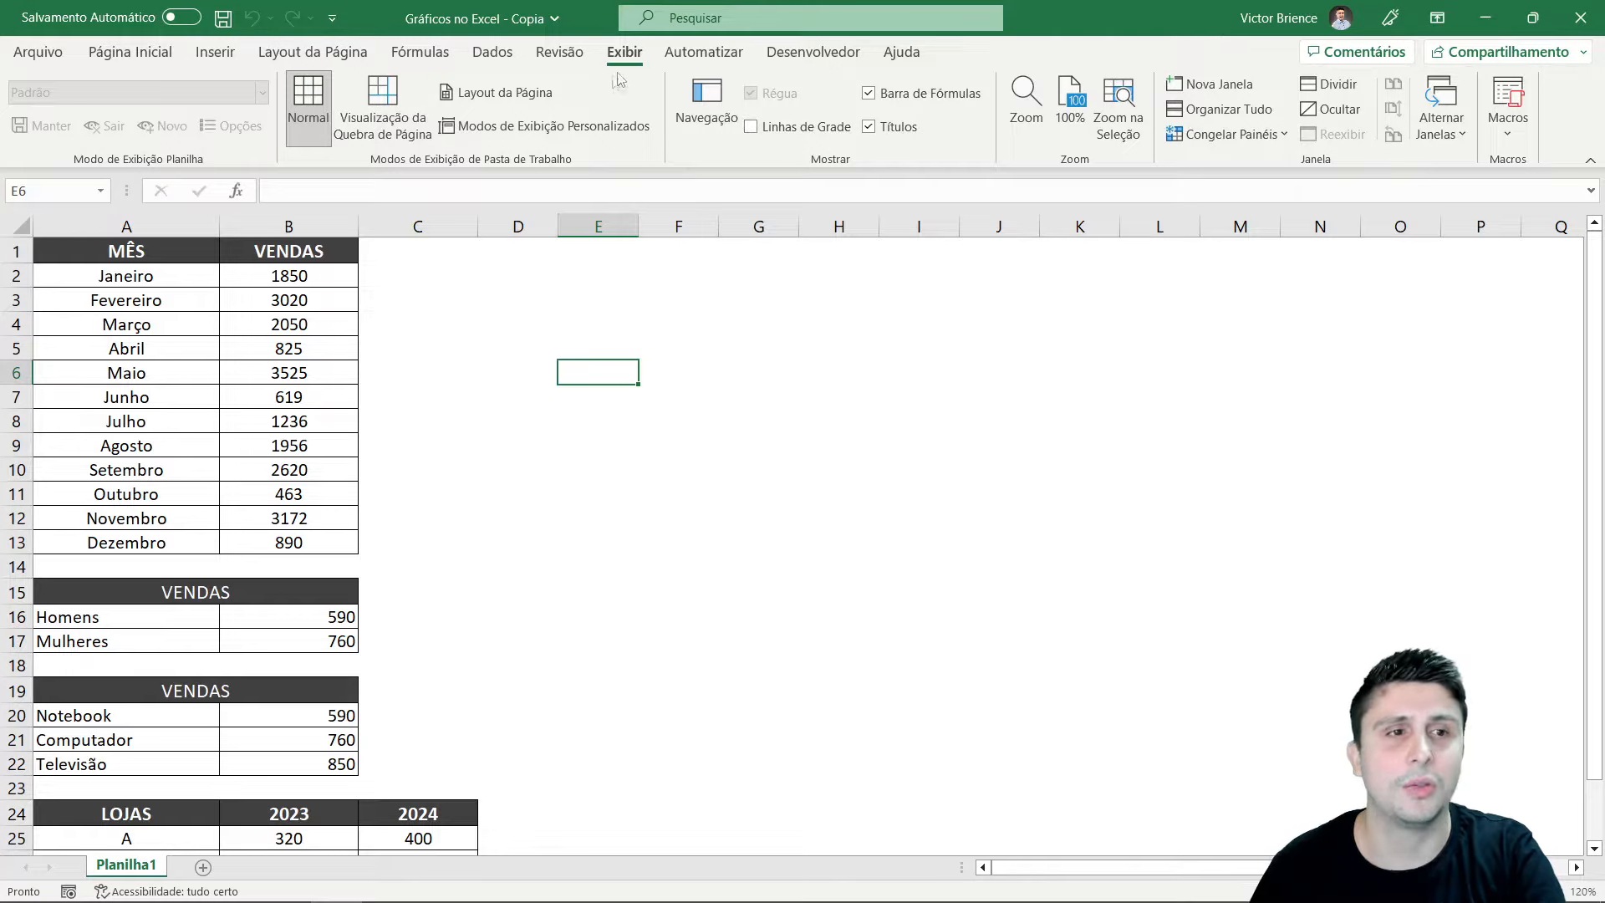
click(750, 127)
click(750, 127)
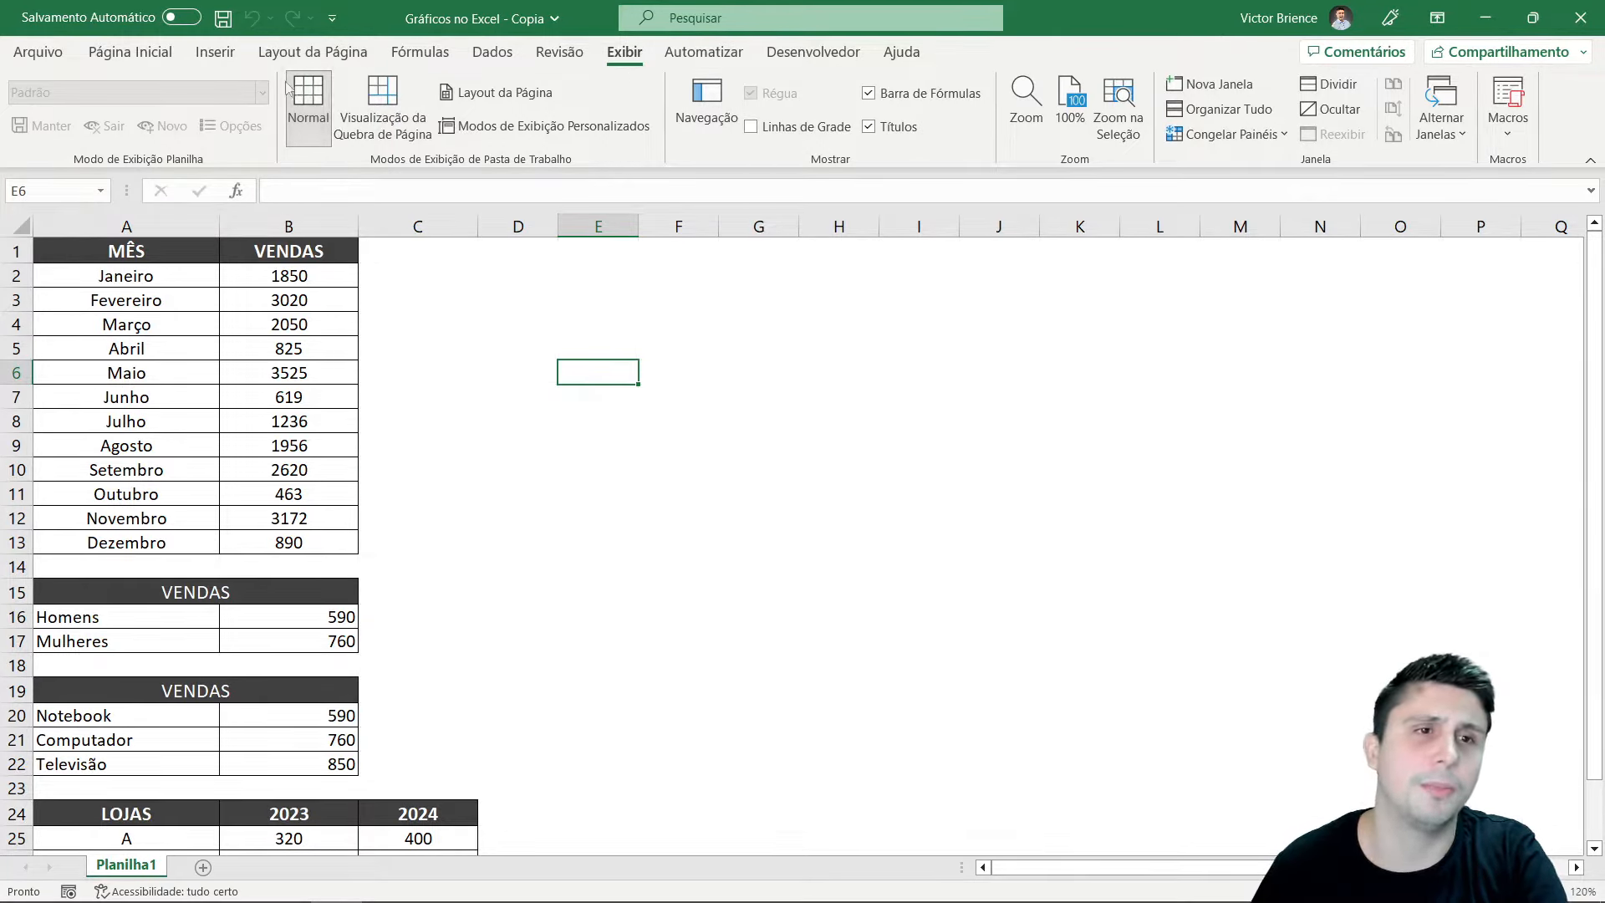
click(166, 57)
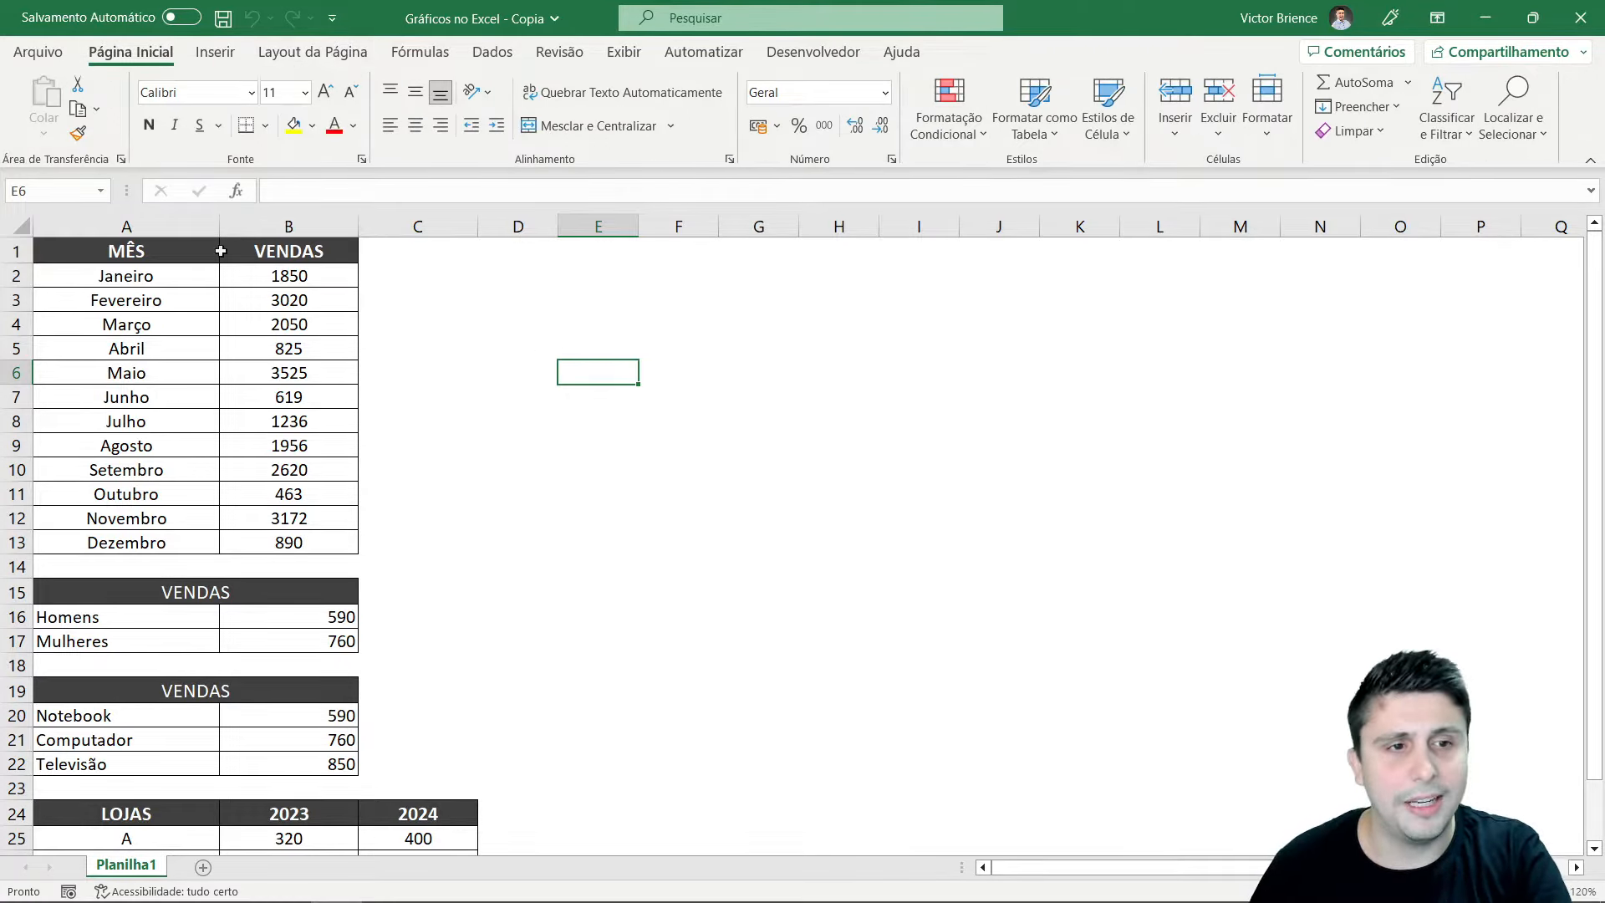
Insert a 2D clustered column chart from the monthly sales table, range A1:B13
drag(186, 254, 322, 544)
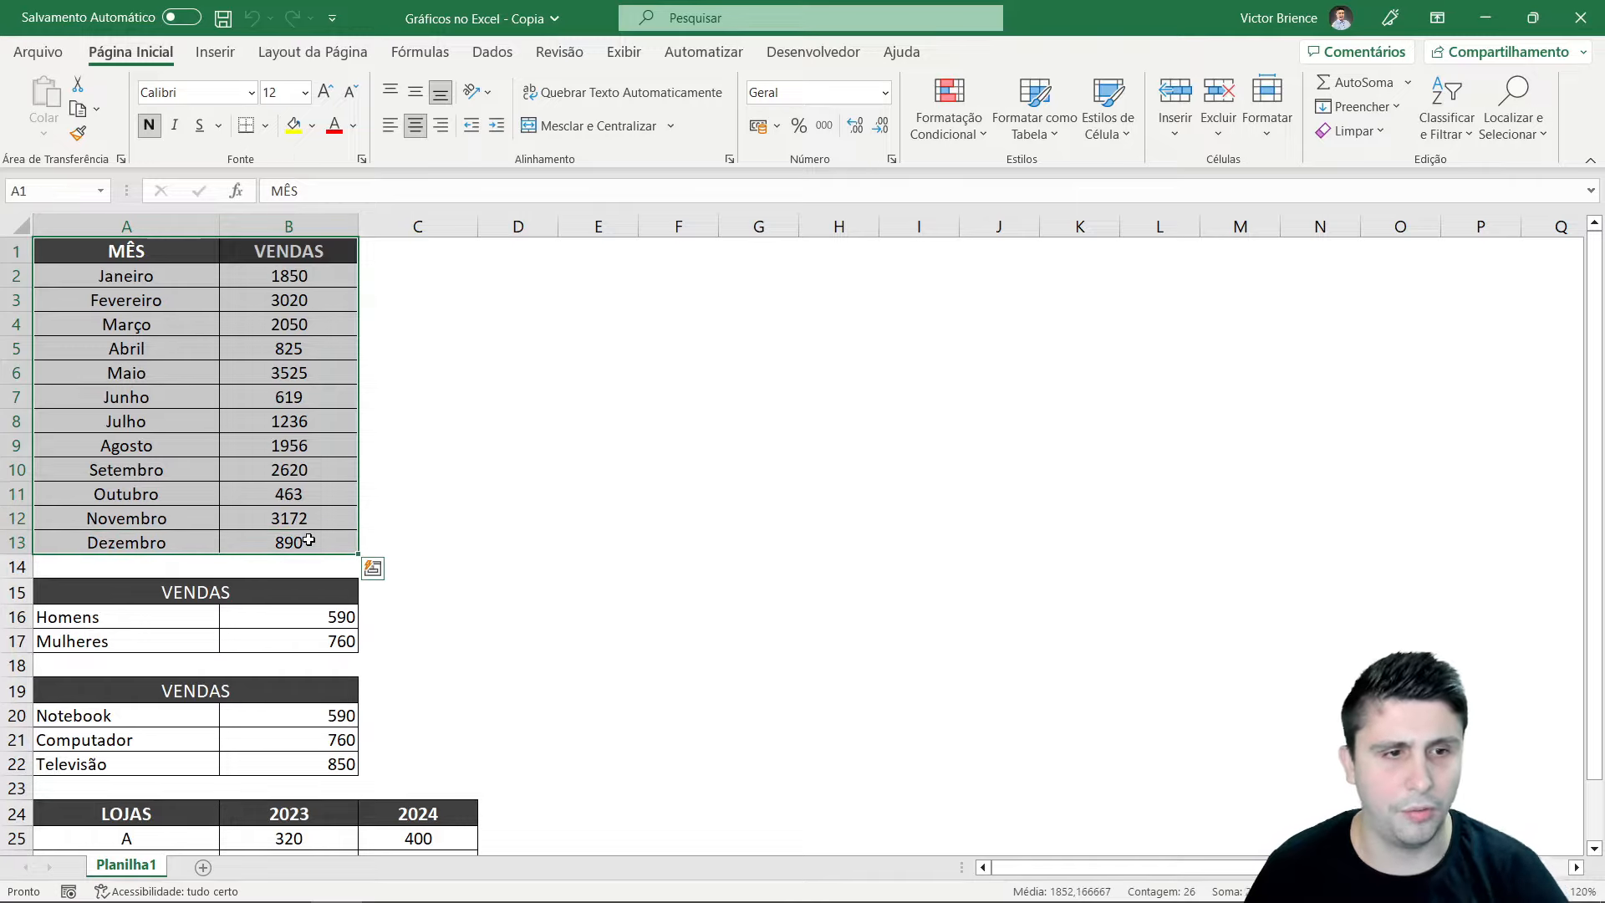
click(163, 248)
key(ctrl+a)
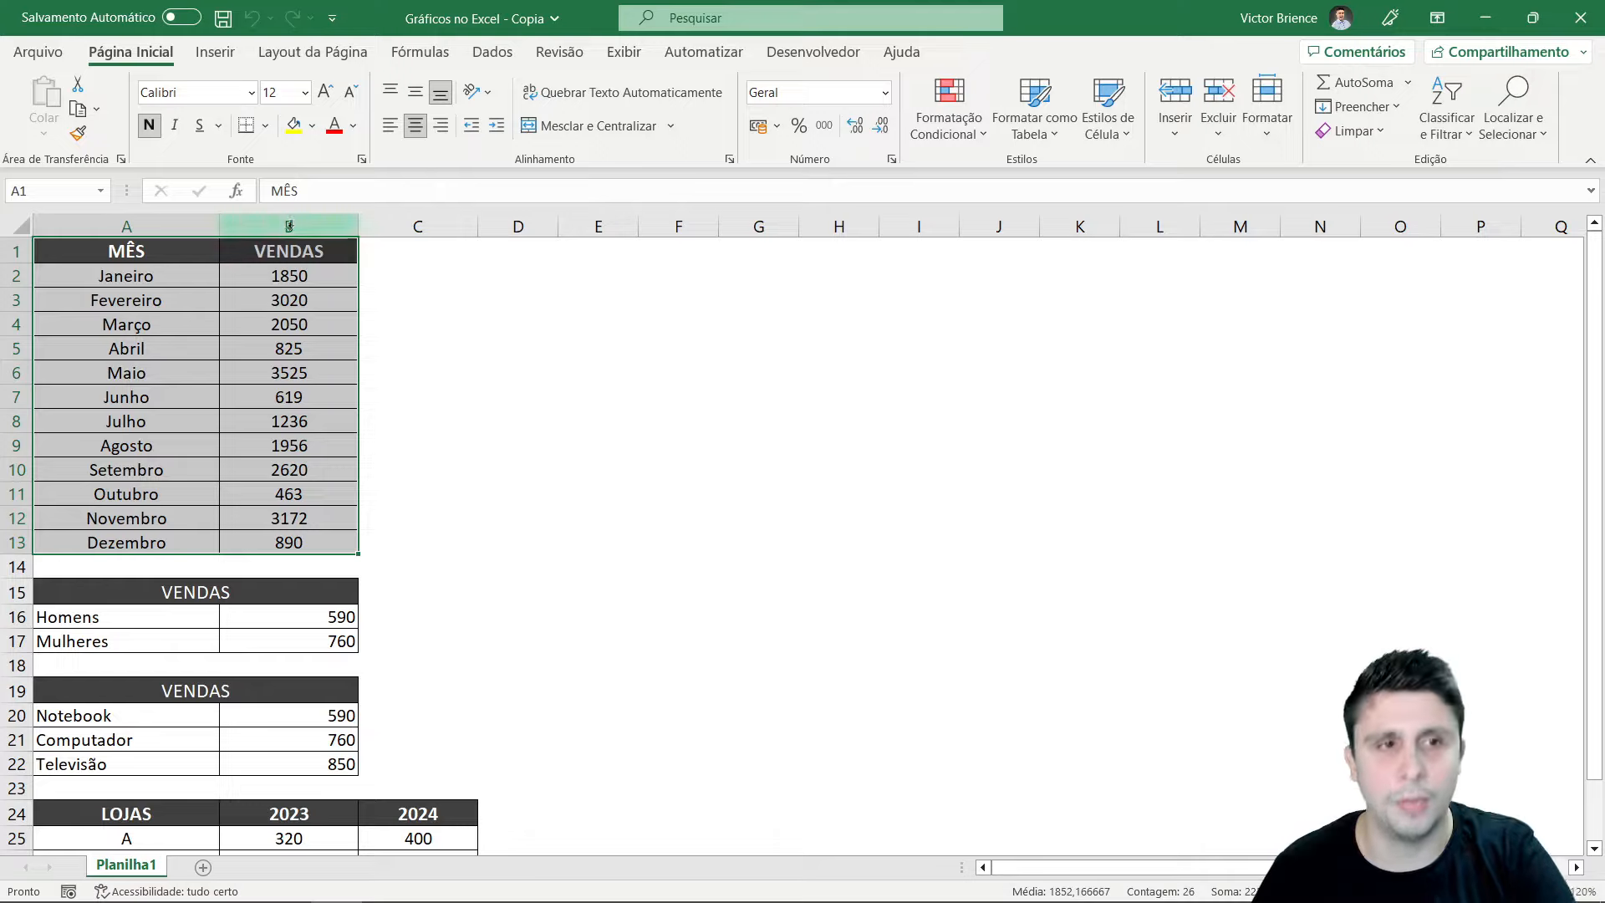
click(217, 55)
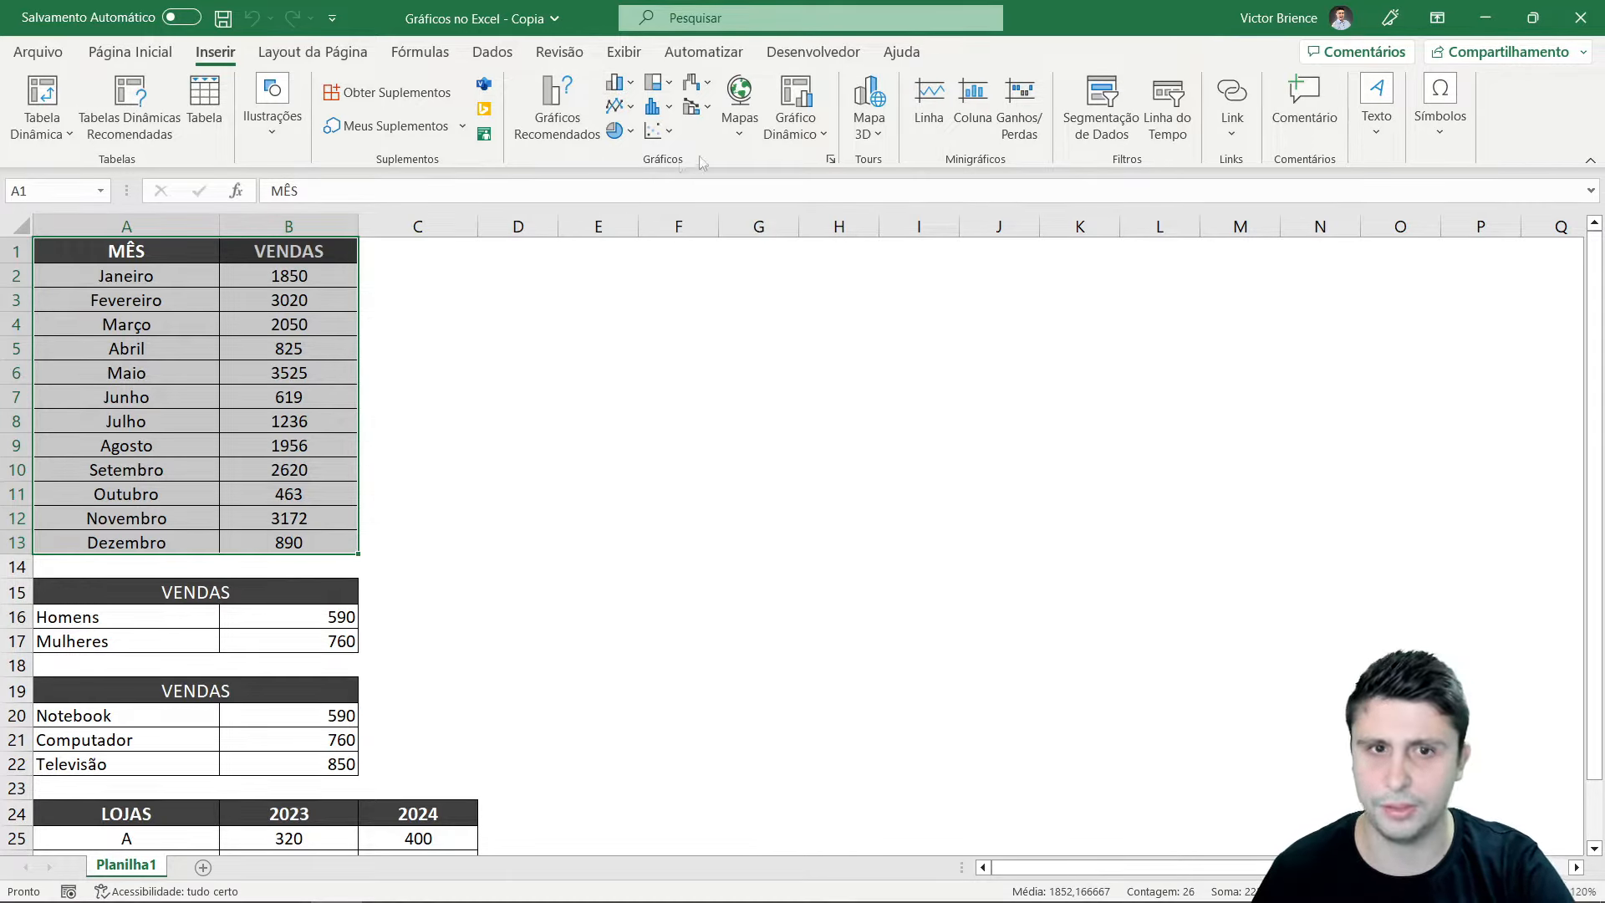
click(617, 82)
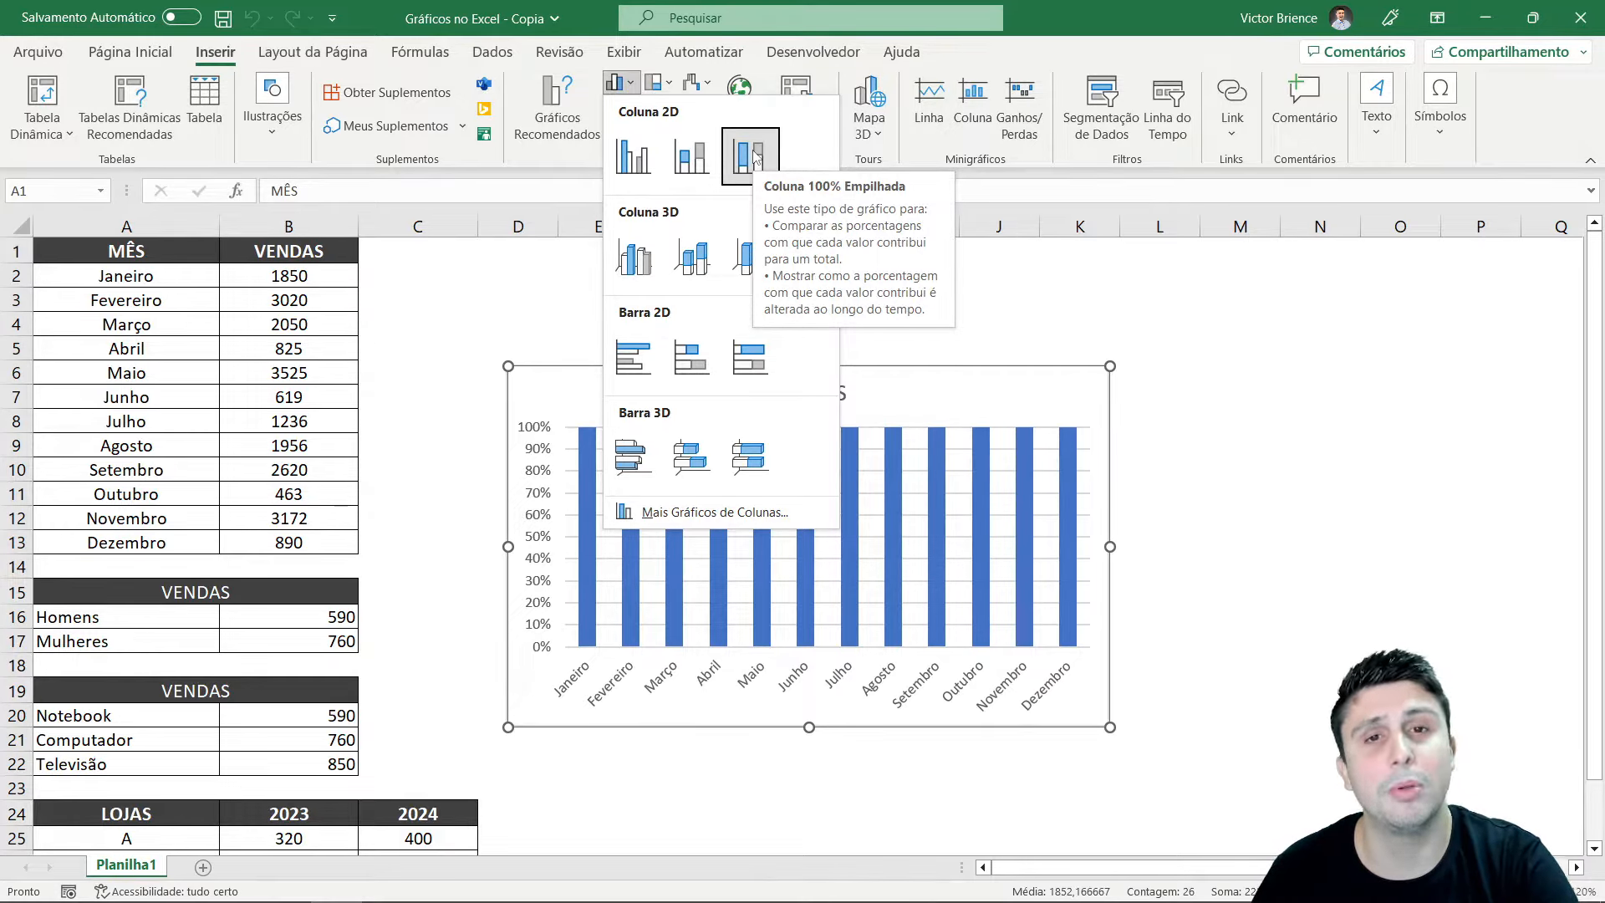
click(648, 162)
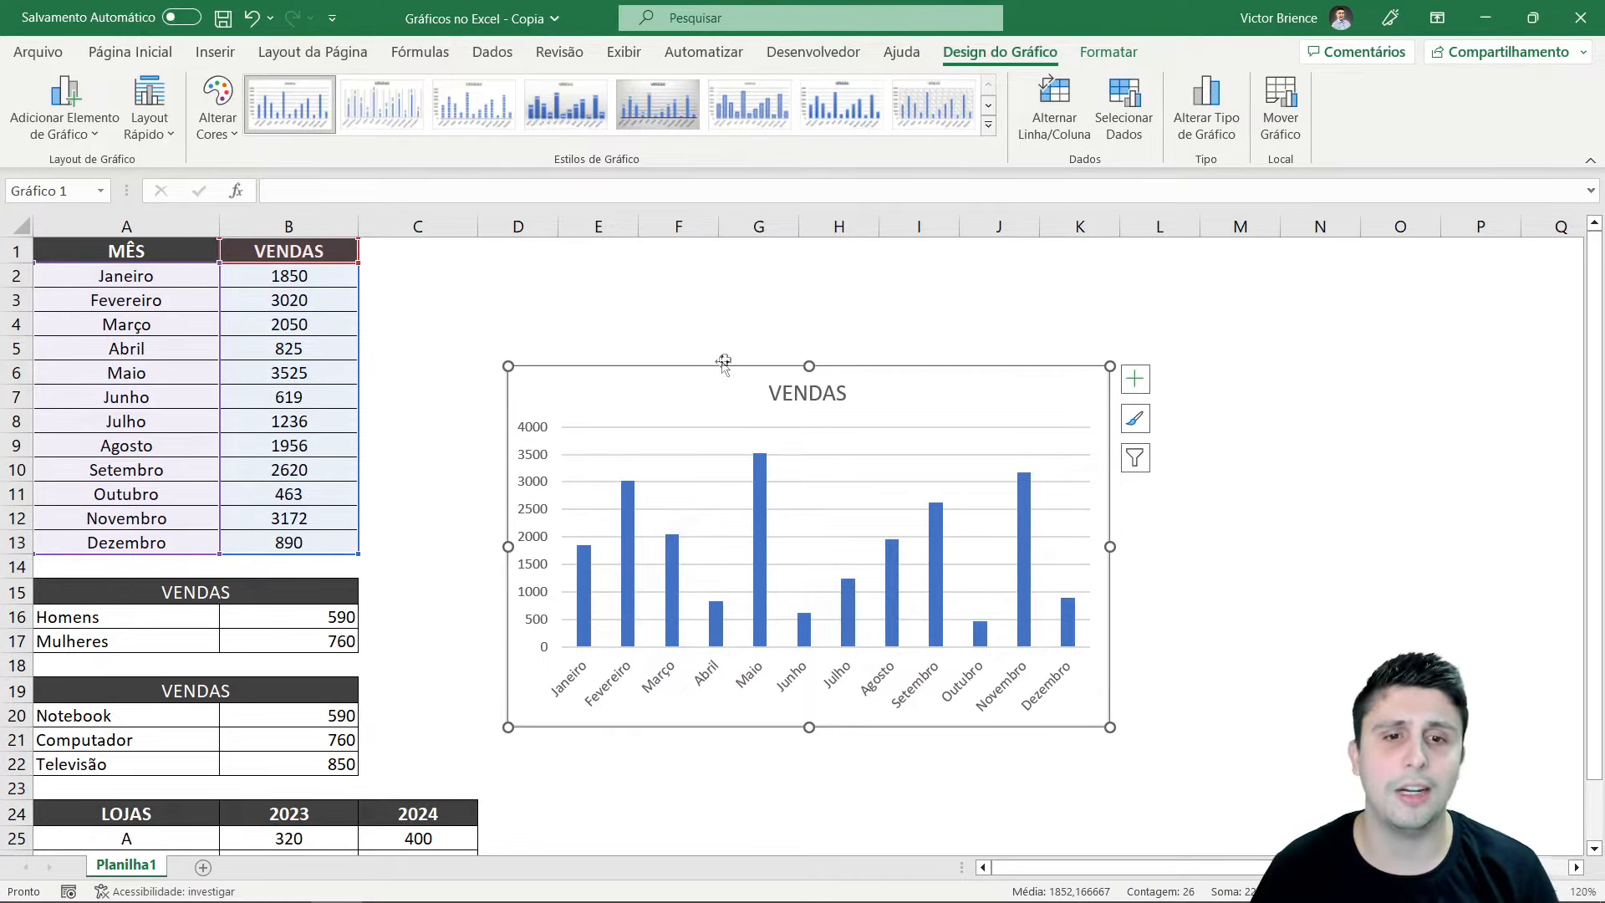
Move the sales chart beside the monthly table and resize it to span about columns C to K and rows 1 to 14
mouse_move(709, 383)
mouse_down()
mouse_move(714, 348)
mouse_move(672, 268)
mouse_move(681, 249)
mouse_up()
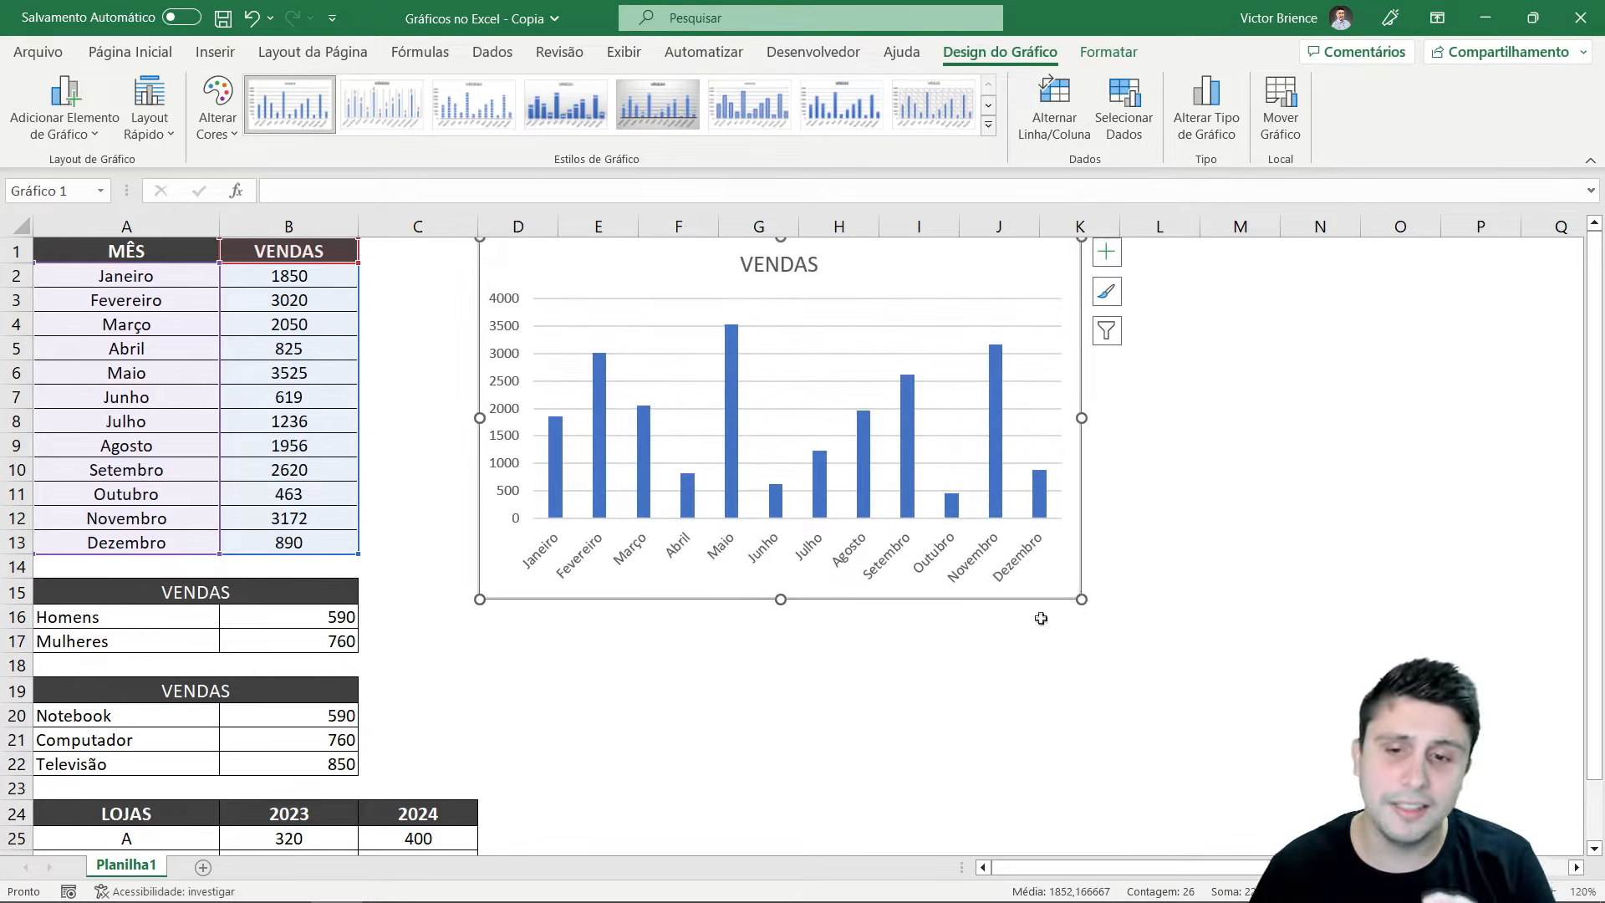
mouse_move(1082, 599)
mouse_down()
mouse_move(1252, 684)
mouse_move(1158, 595)
mouse_move(1155, 559)
mouse_move(1191, 564)
mouse_move(1198, 588)
mouse_up()
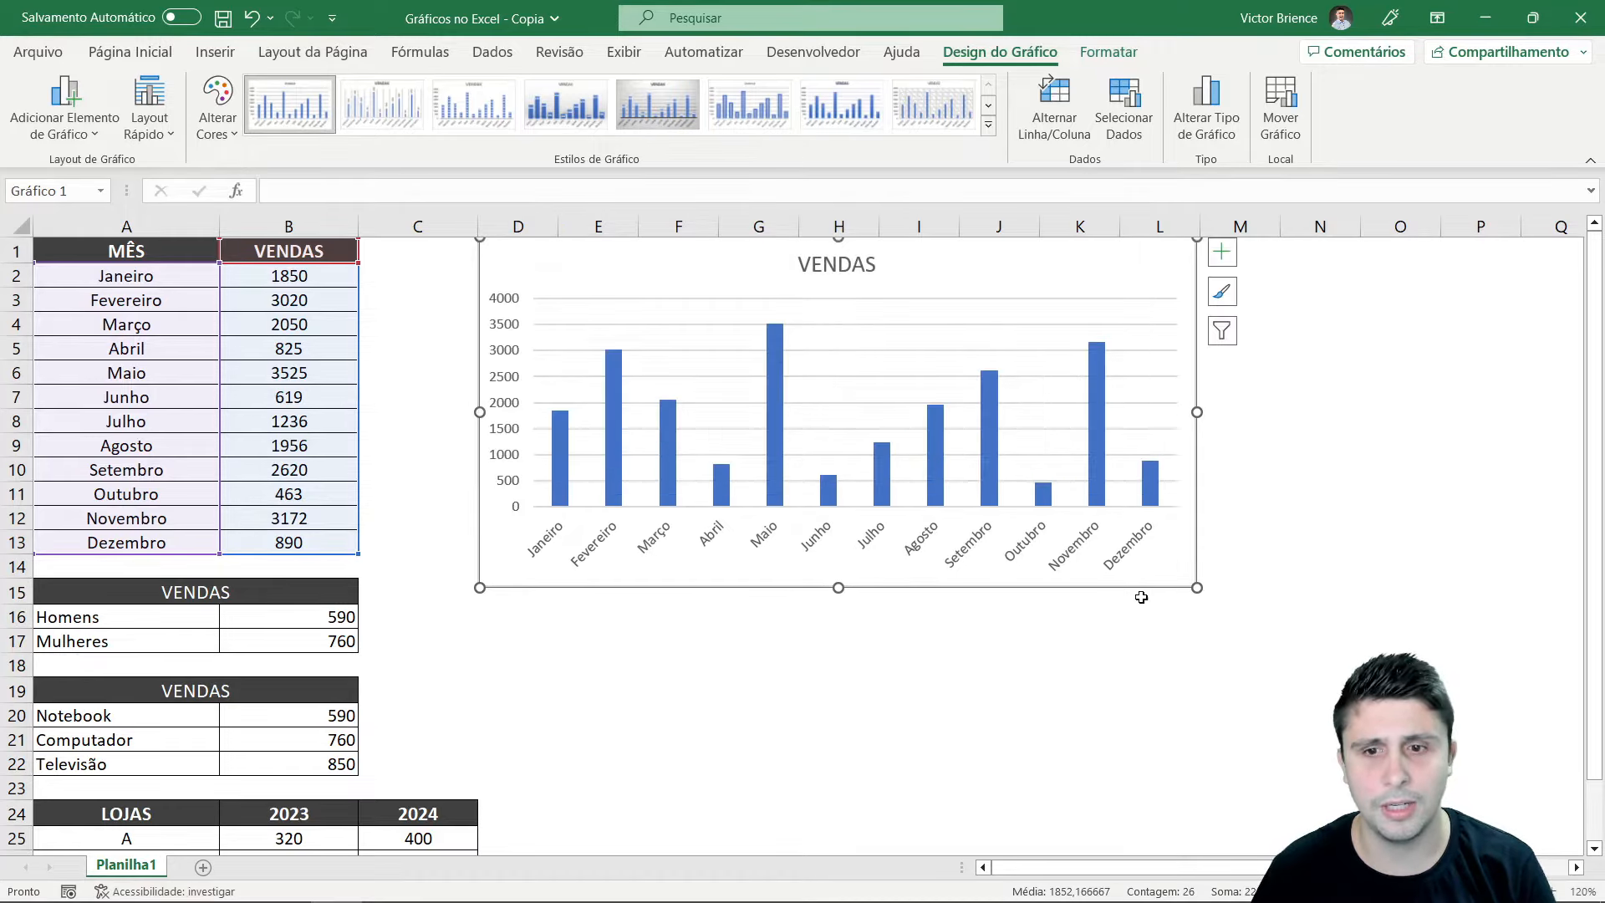
drag(712, 260, 643, 255)
drag(773, 588, 775, 569)
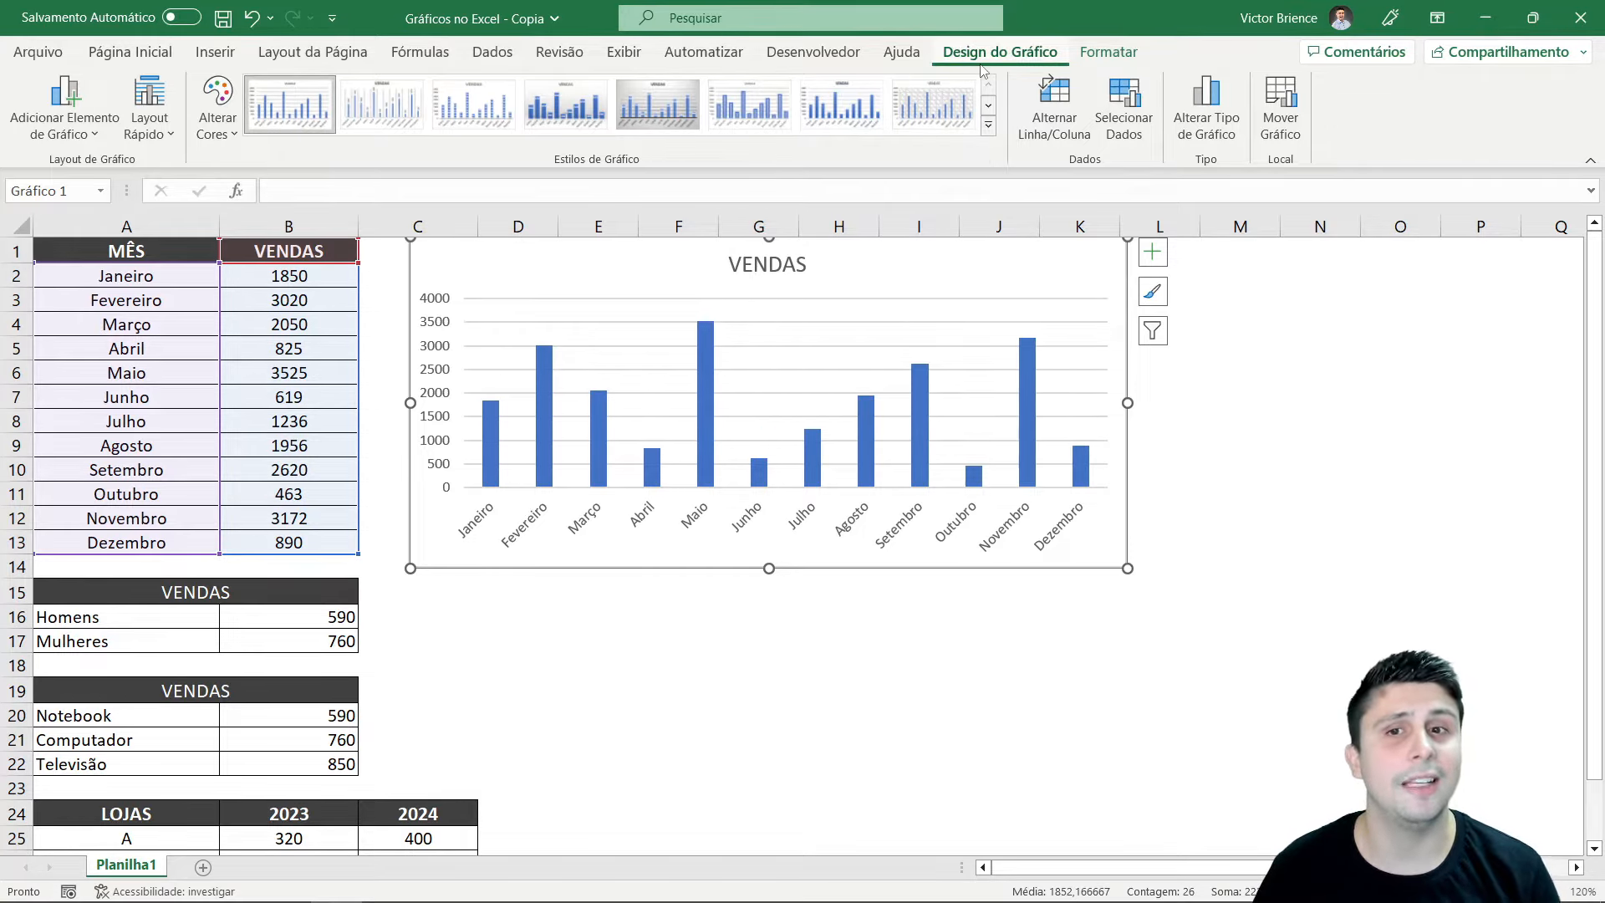
Preview several chart styles on the sales chart, including Estilo 4, and look over its design and formatting options
click(1262, 439)
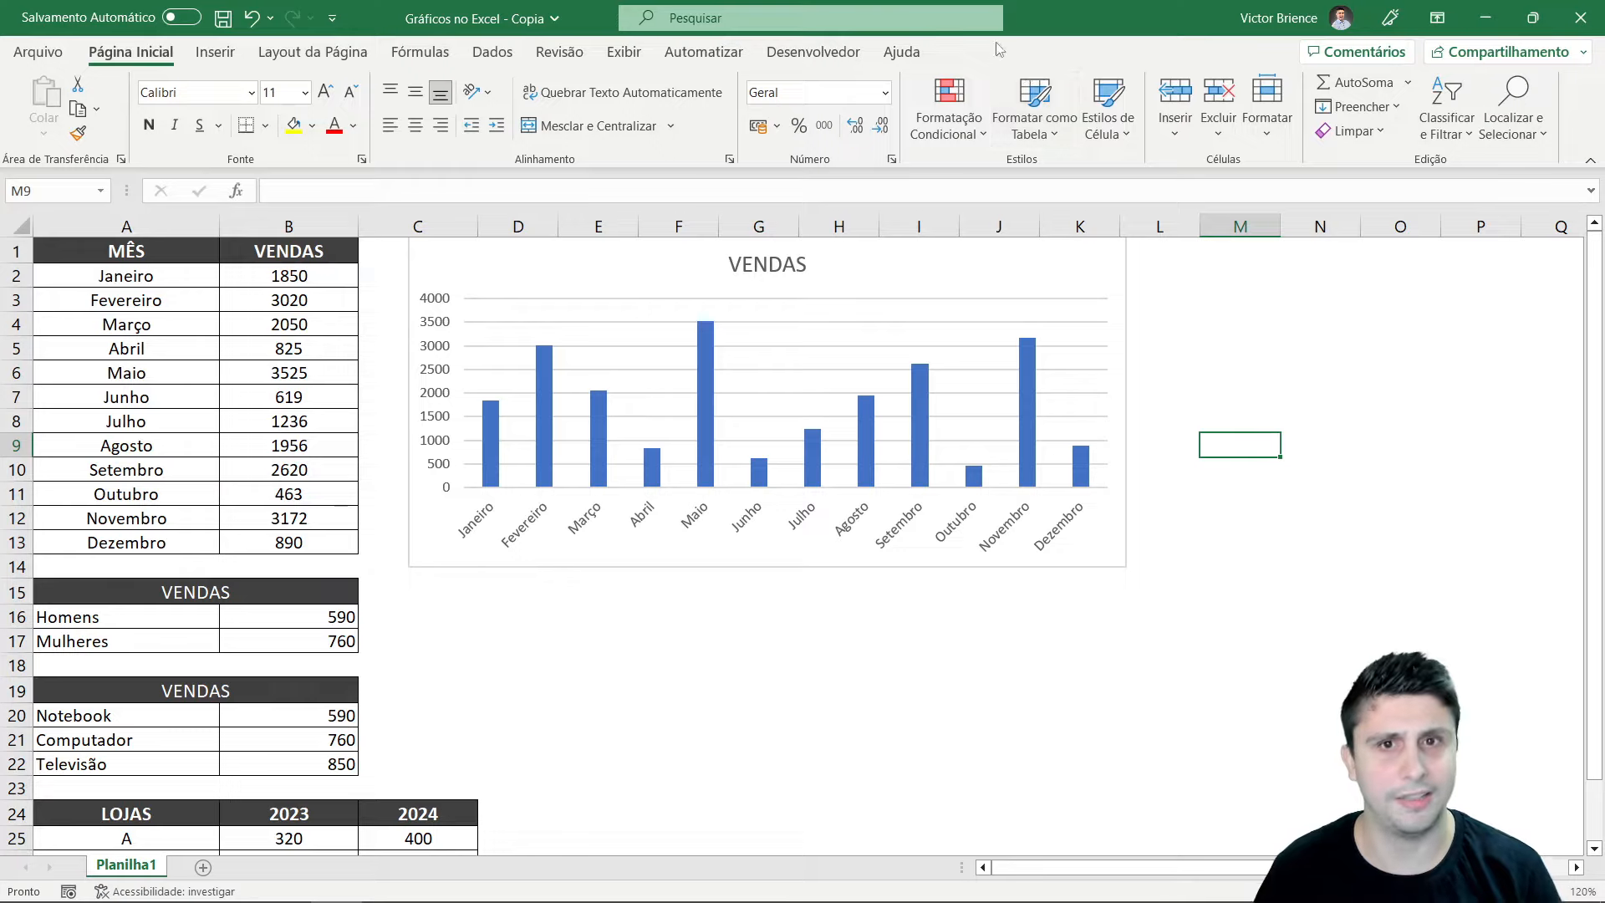
click(959, 258)
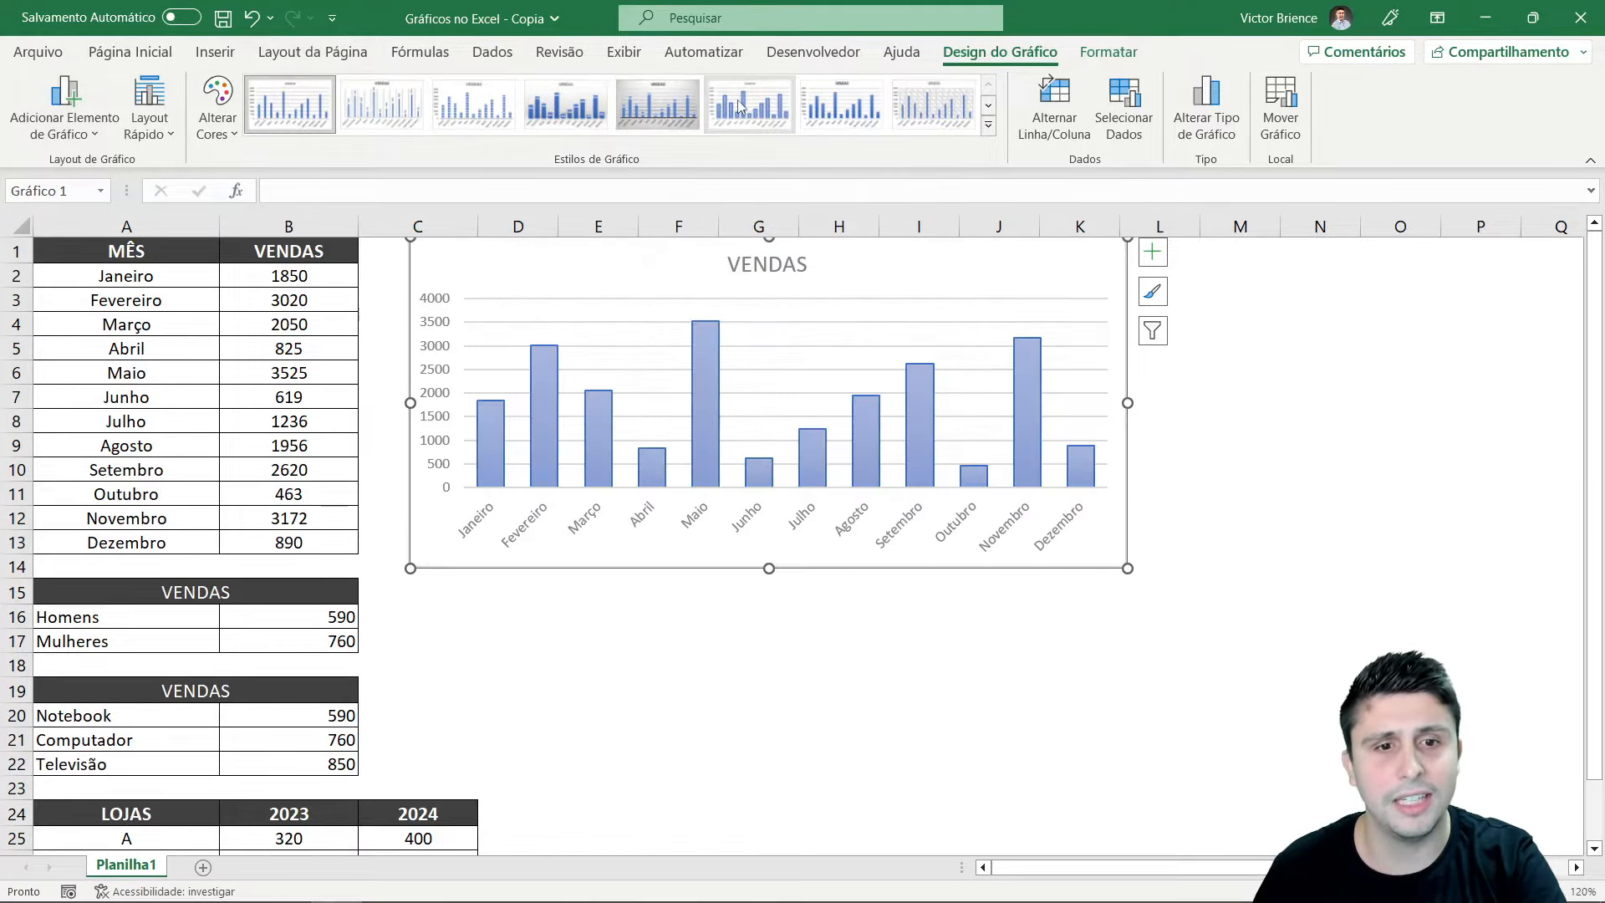
click(745, 694)
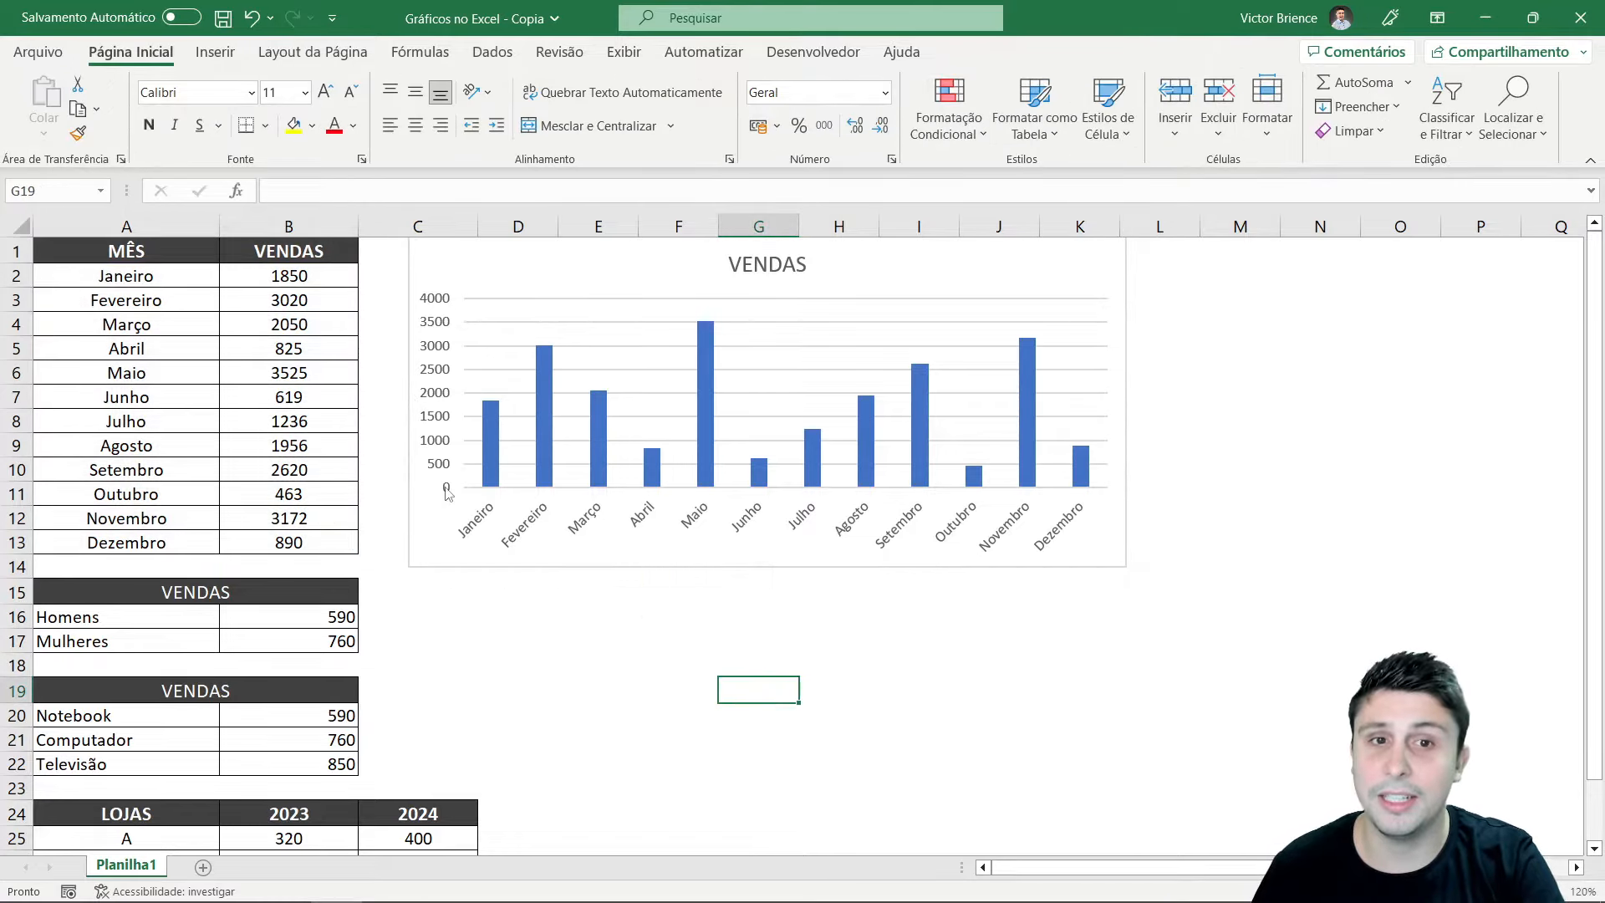
click(943, 280)
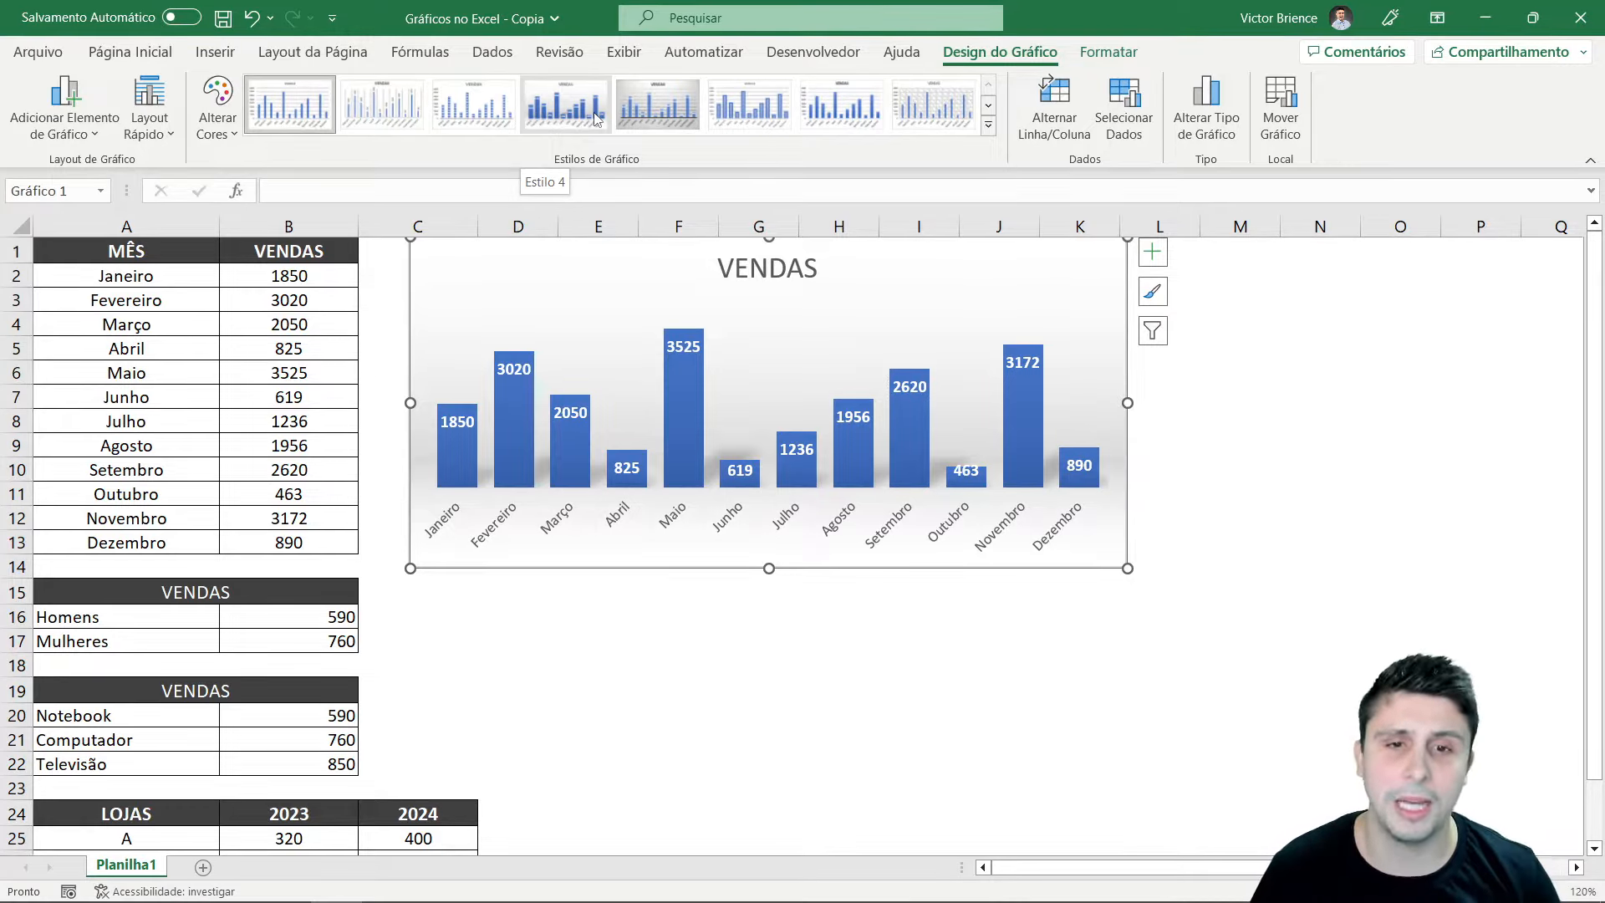
click(743, 683)
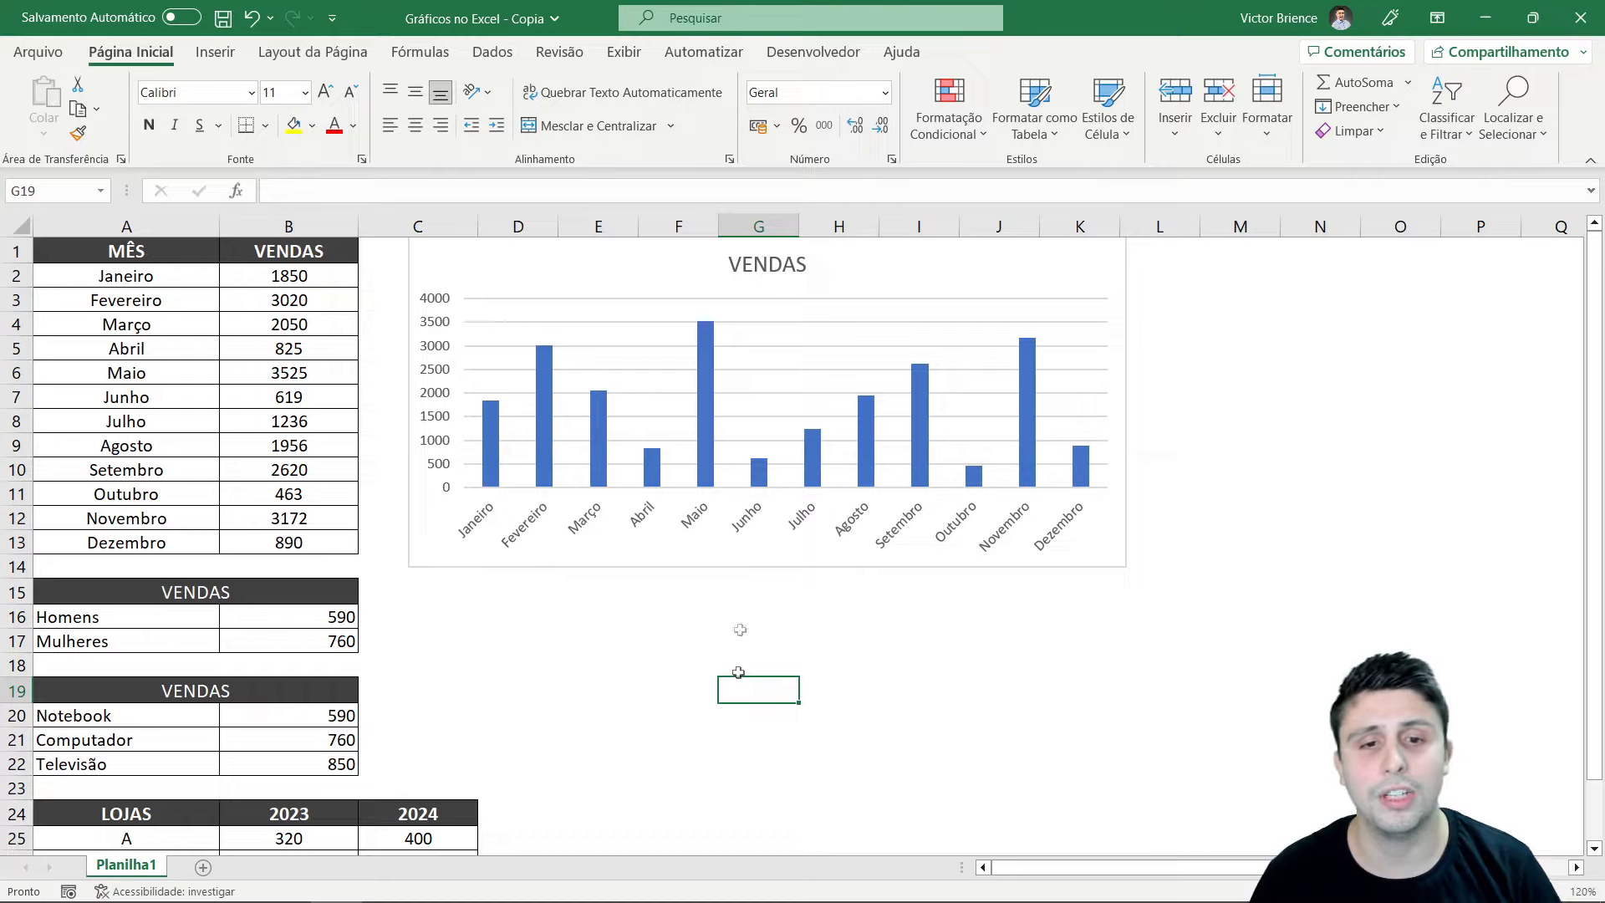
click(971, 280)
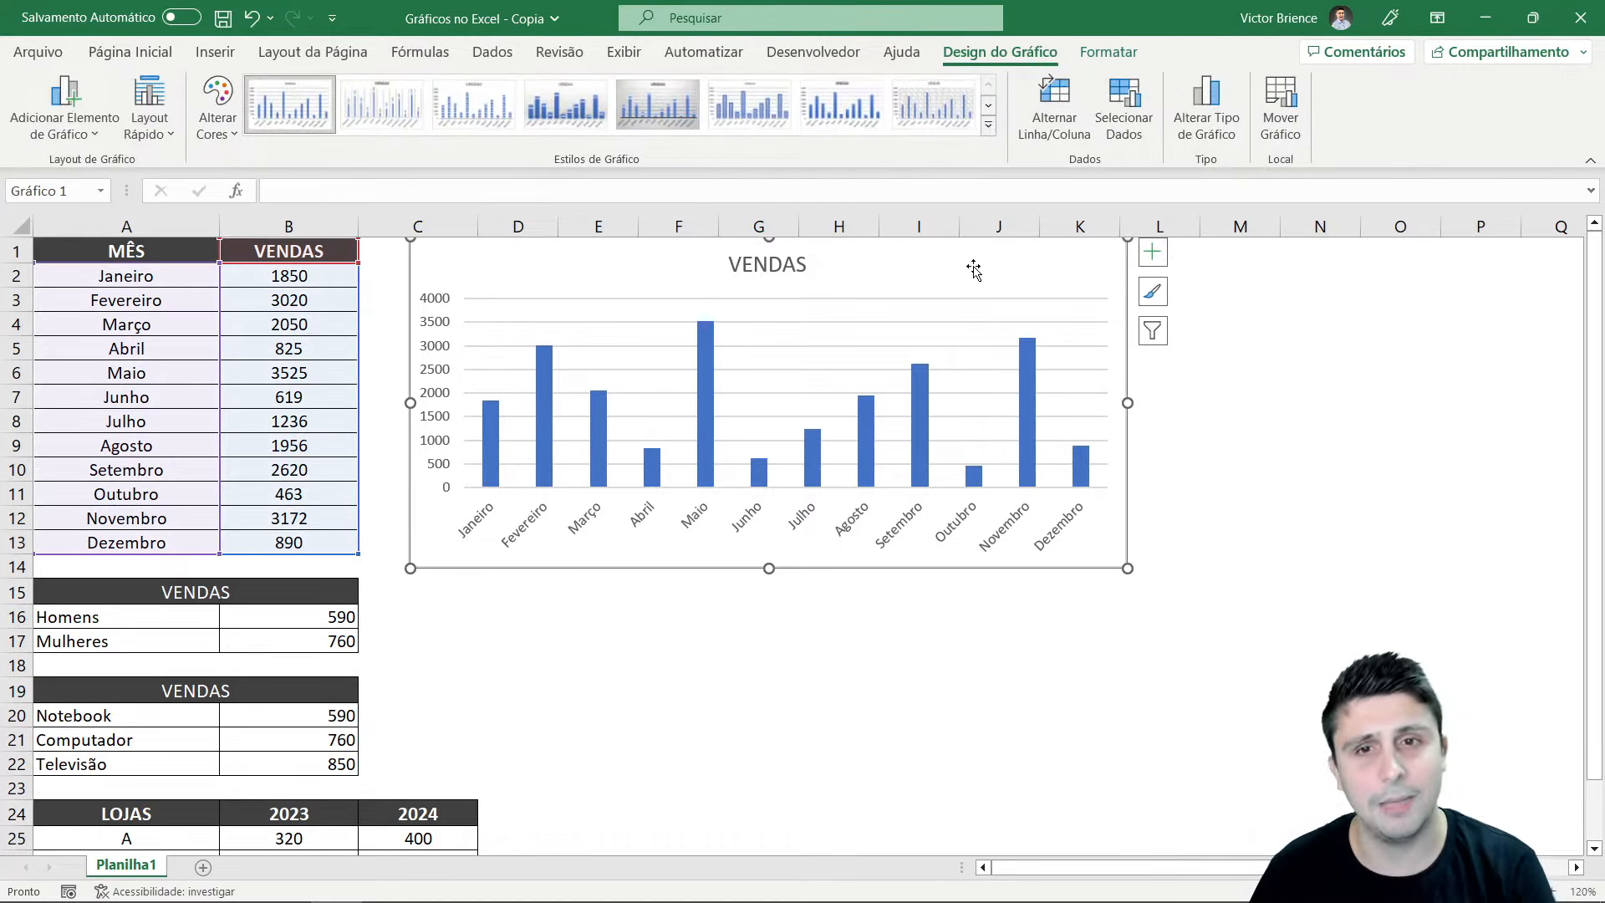
click(1109, 52)
click(1000, 52)
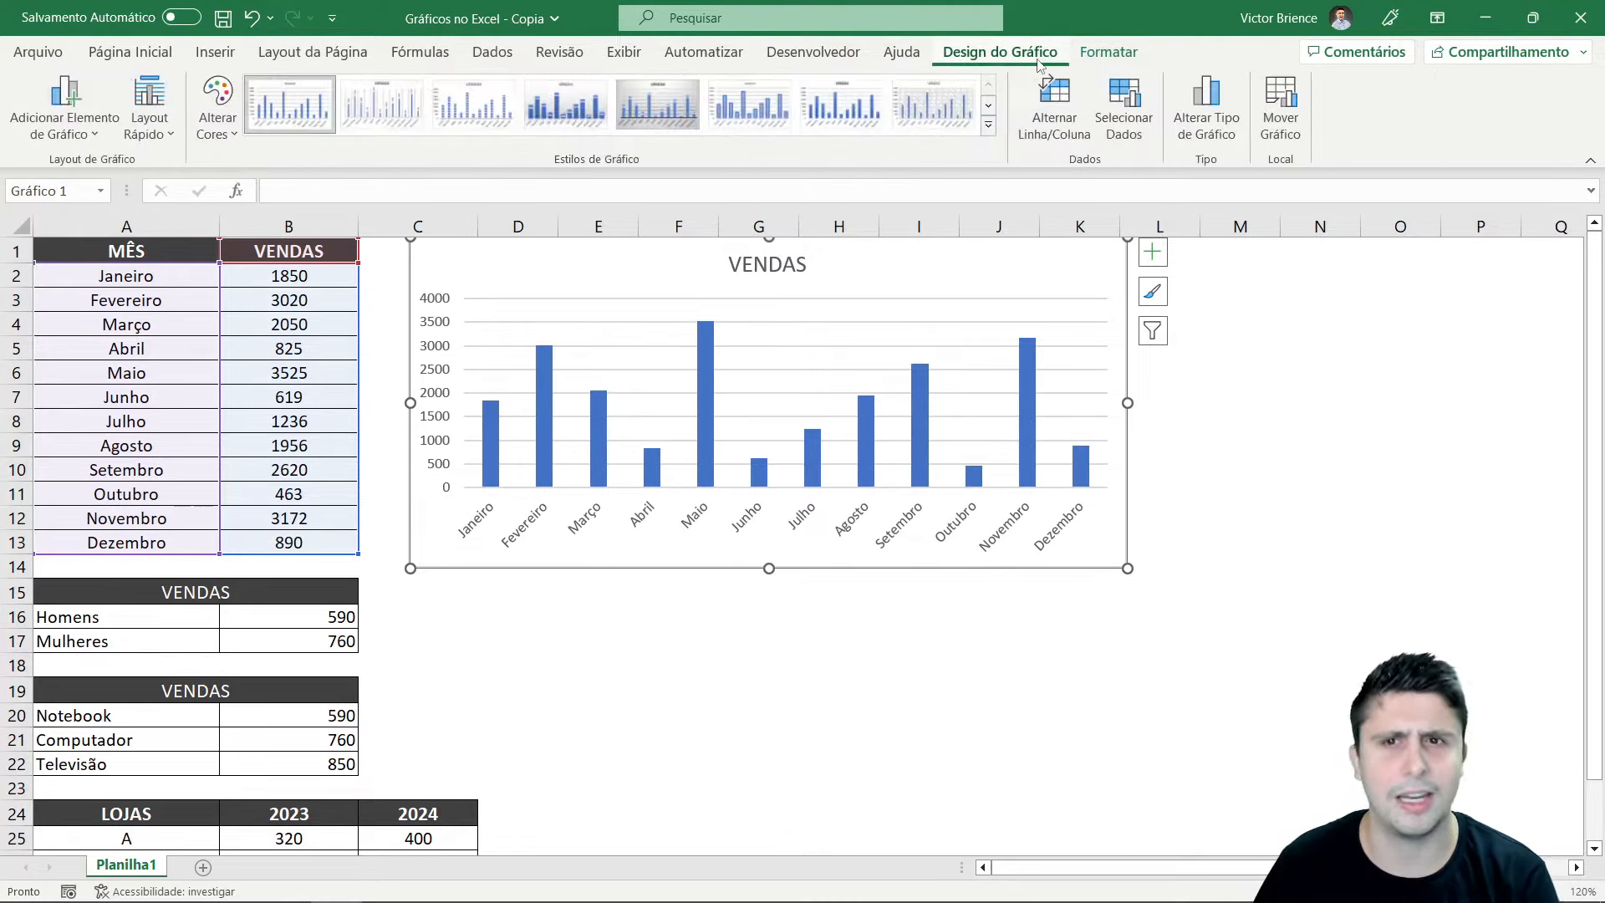
Open the sales chart's elements list, hide both axes together and show them again
click(1153, 253)
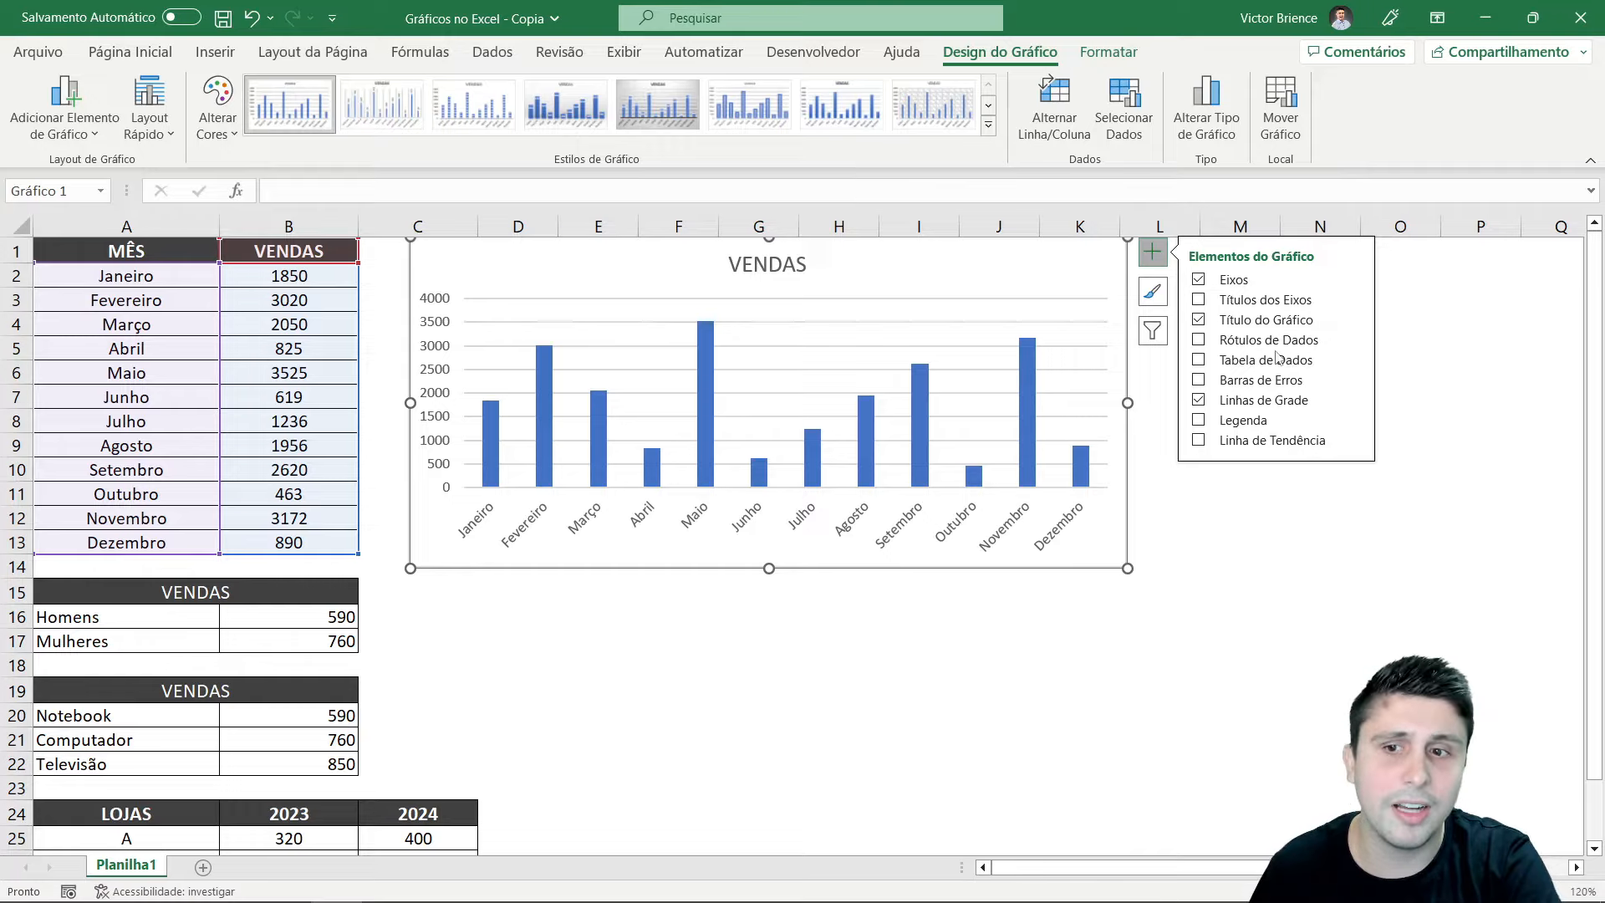
click(1198, 280)
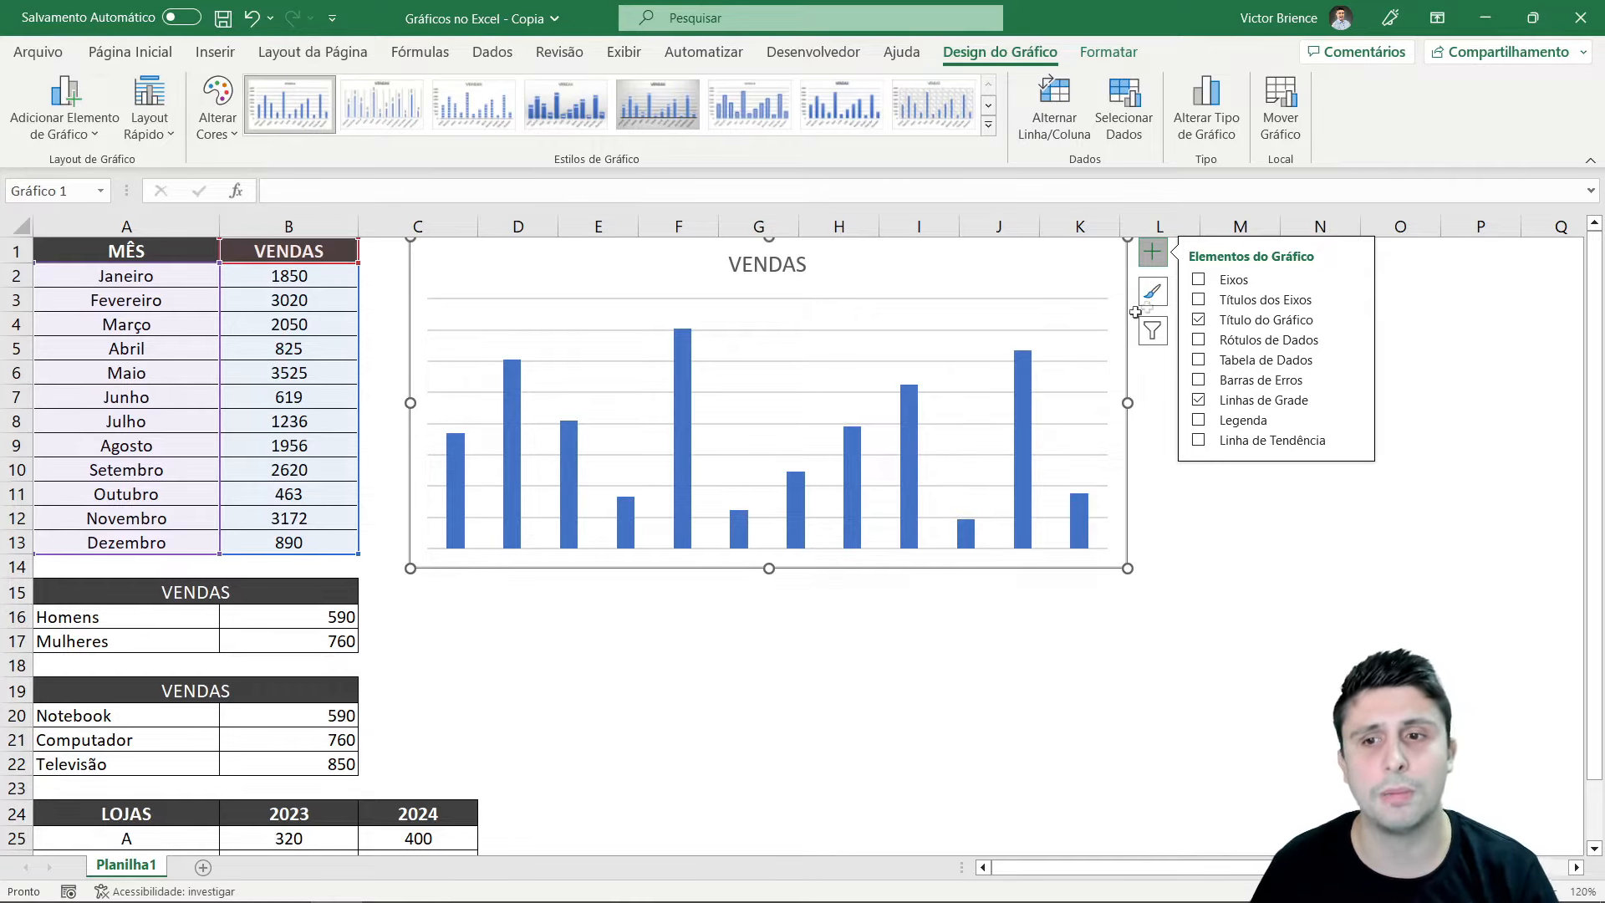
click(1199, 280)
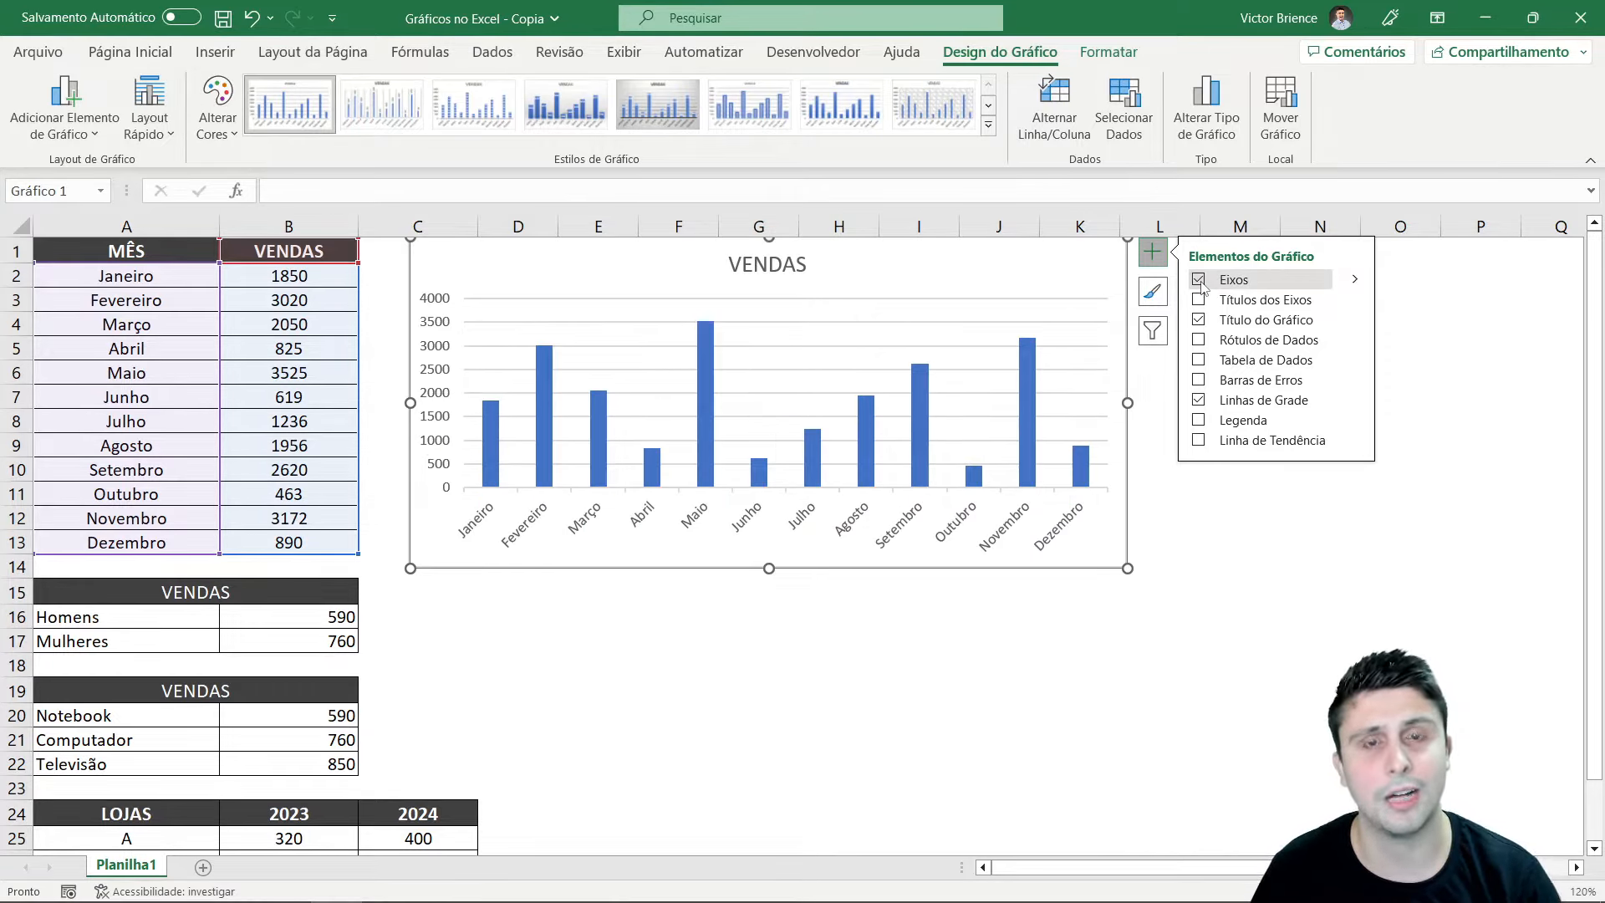
Hide and restore the chart's primary horizontal axis, and do the same for its primary vertical axis
click(1355, 279)
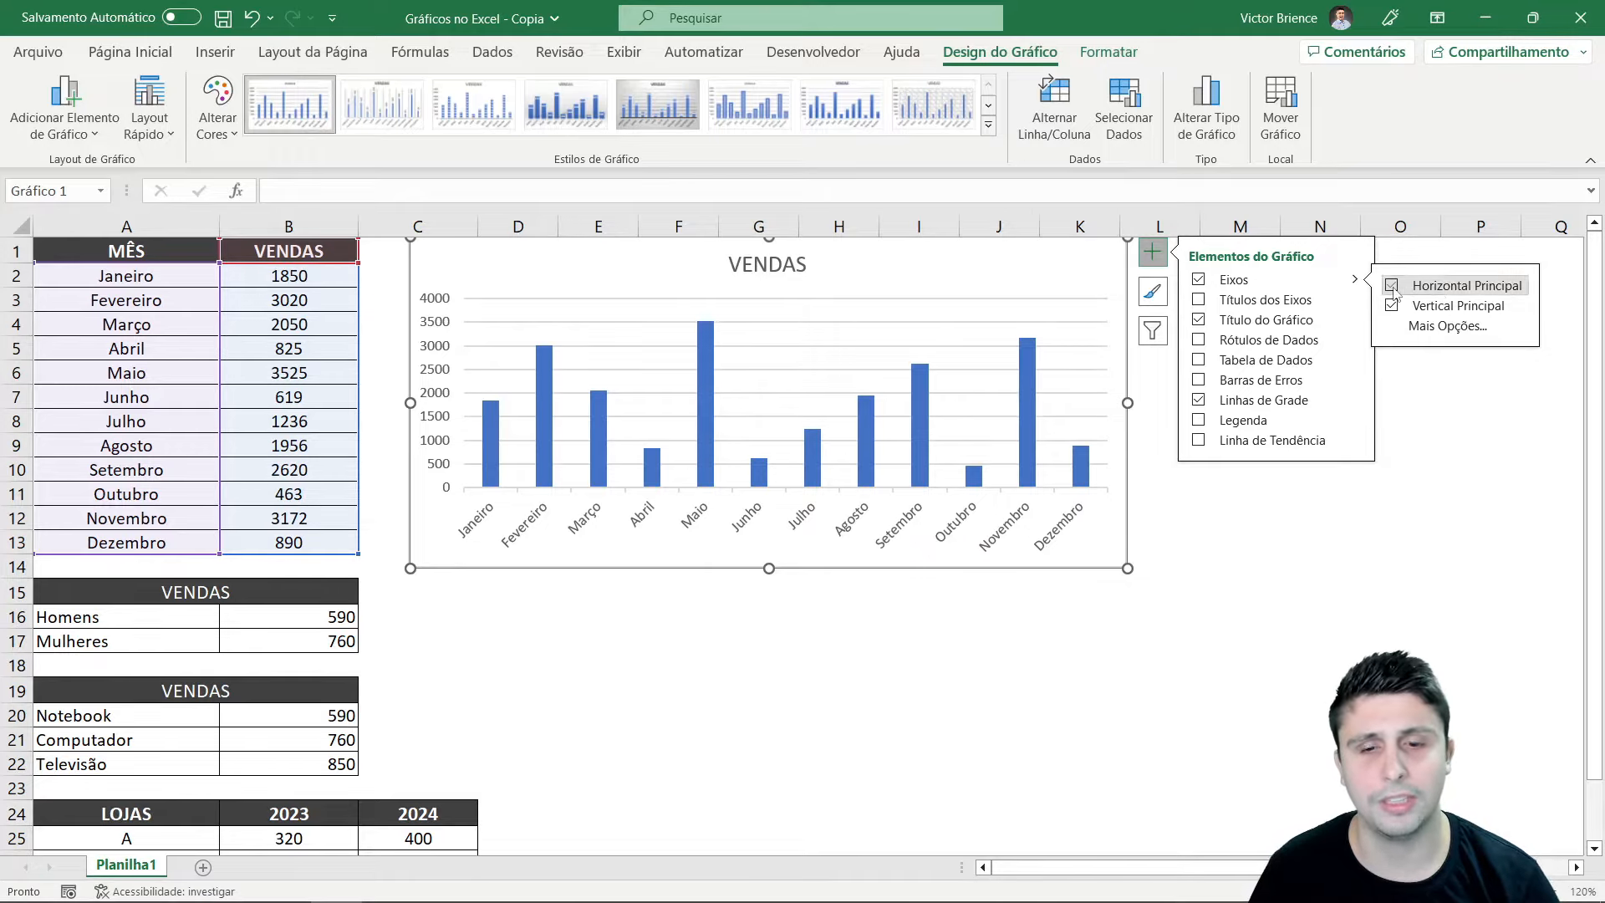
click(1392, 286)
click(1392, 286)
click(1393, 306)
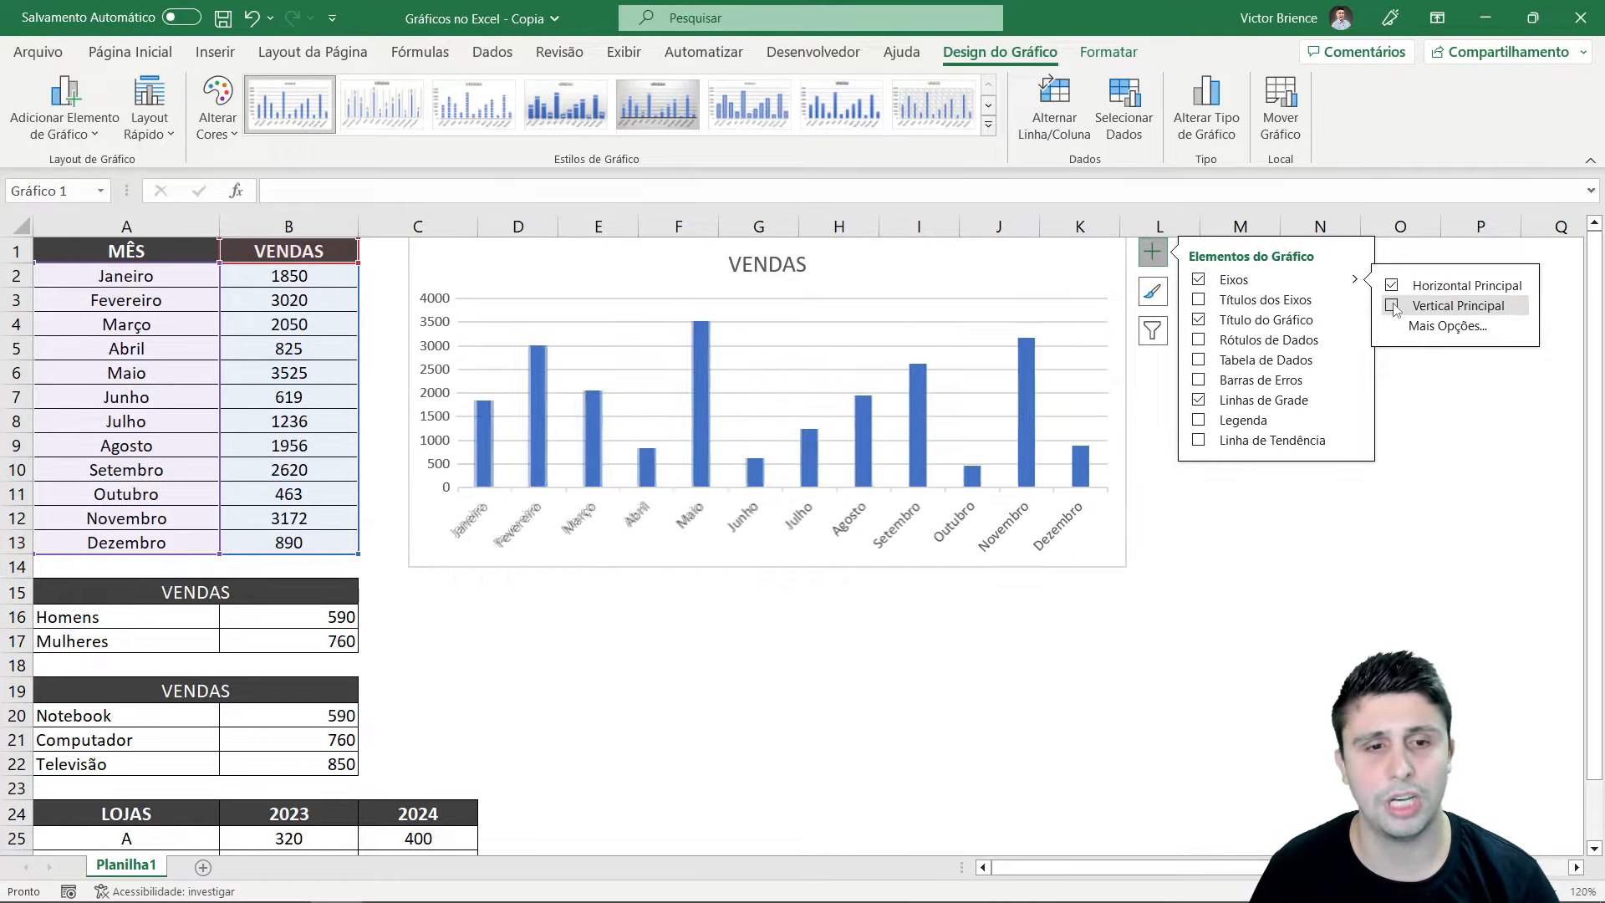
click(1393, 306)
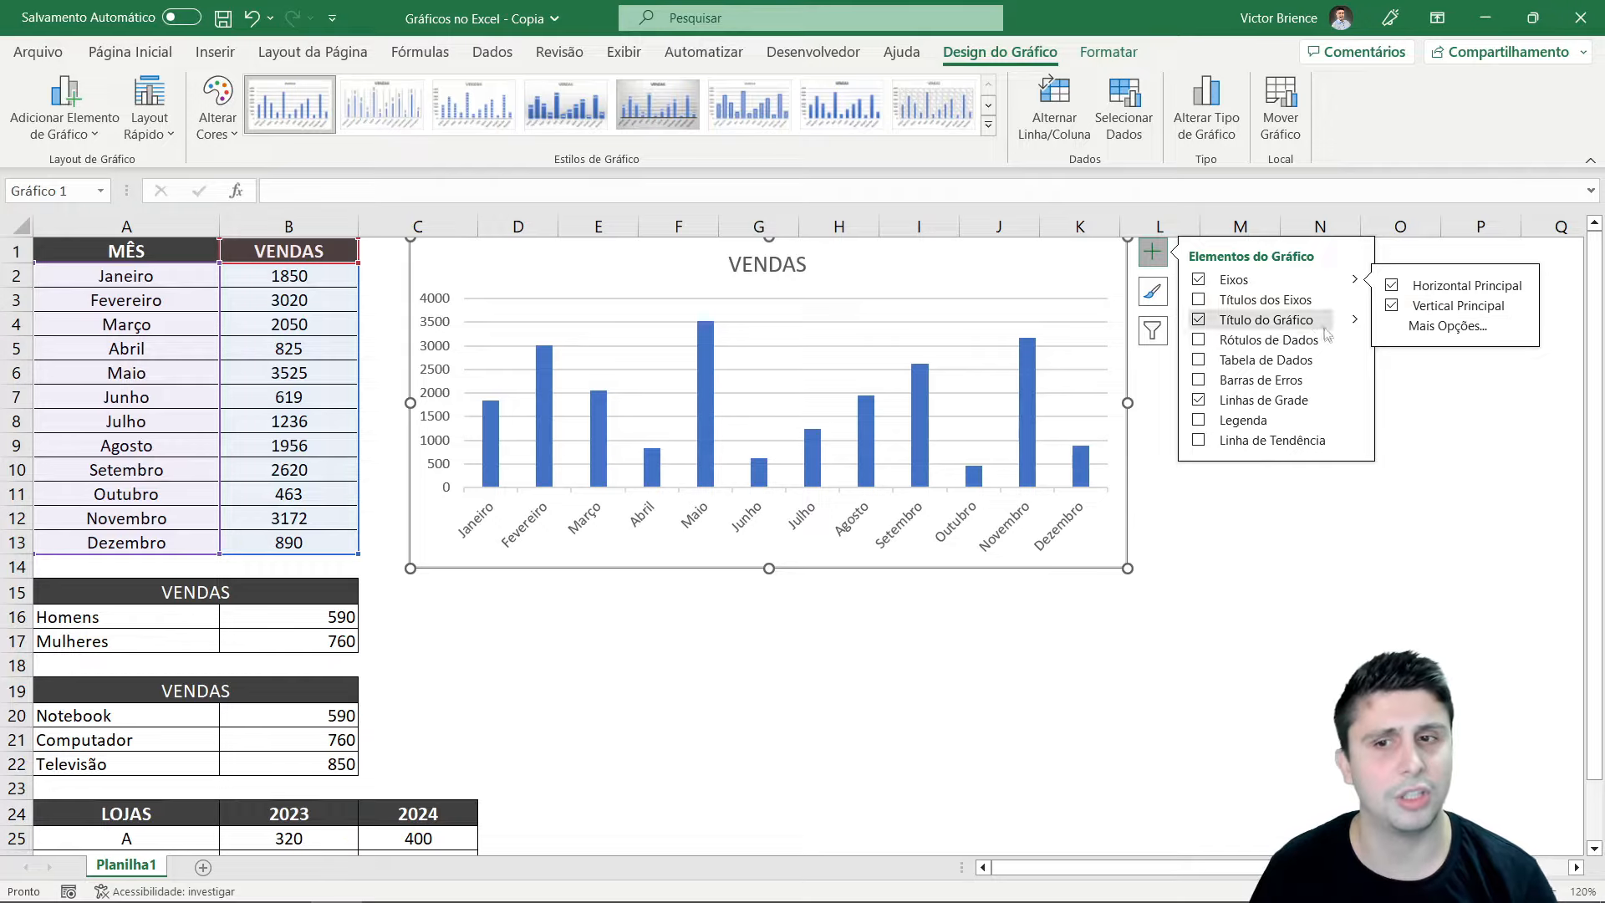
Show the sales chart's axis titles and hide them again
click(1198, 301)
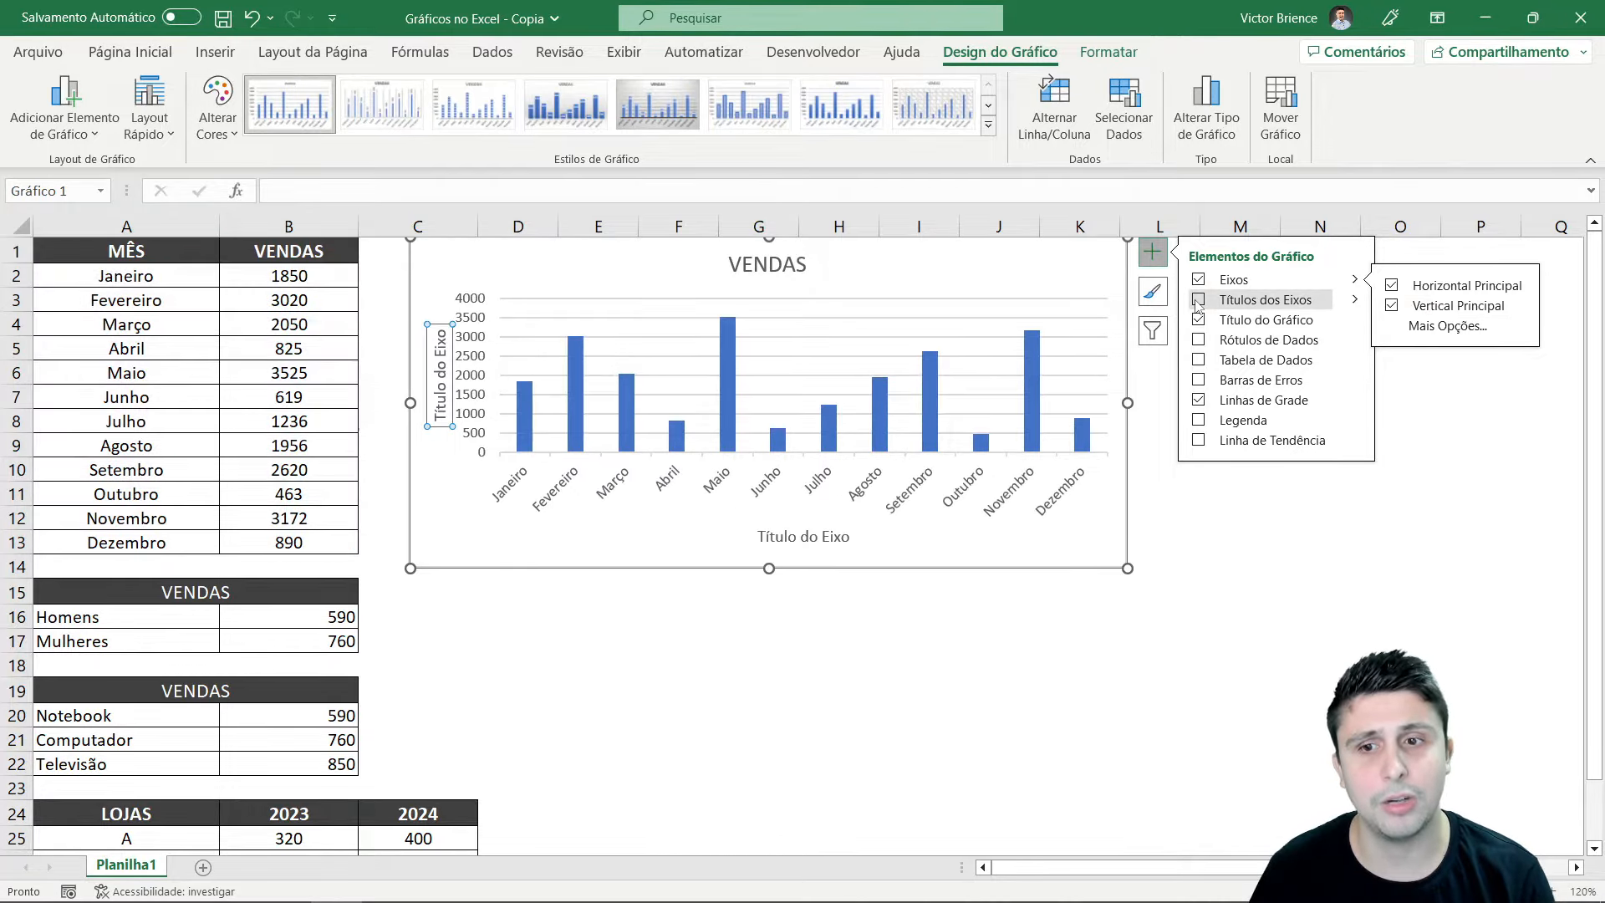
click(1198, 301)
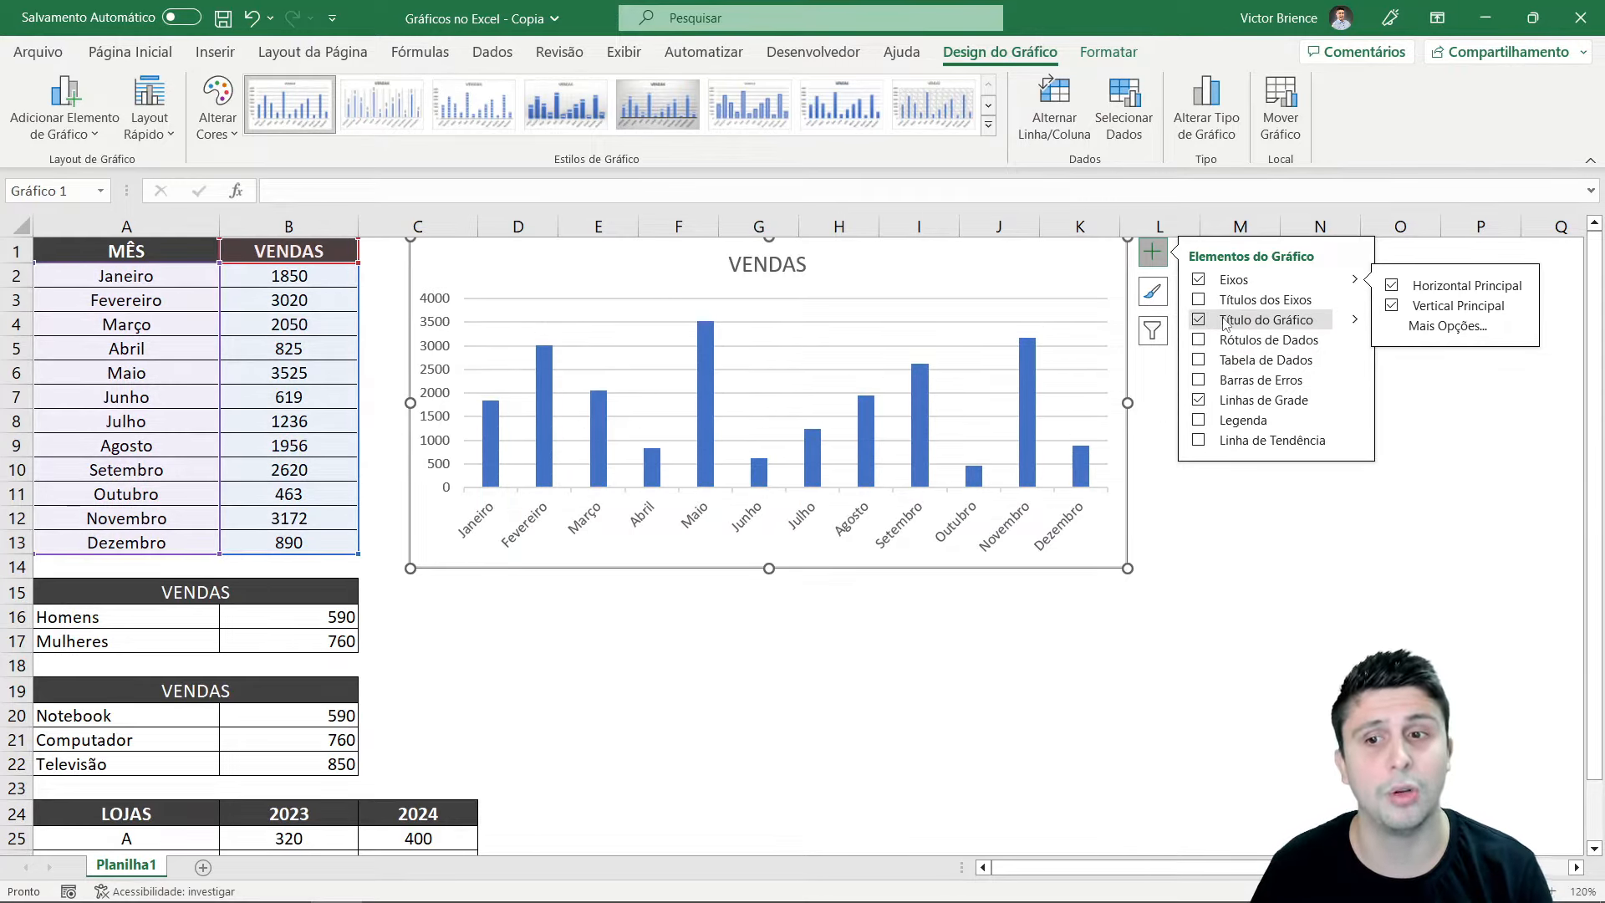
Change the sales chart's title to "Vendas por mês"
click(801, 265)
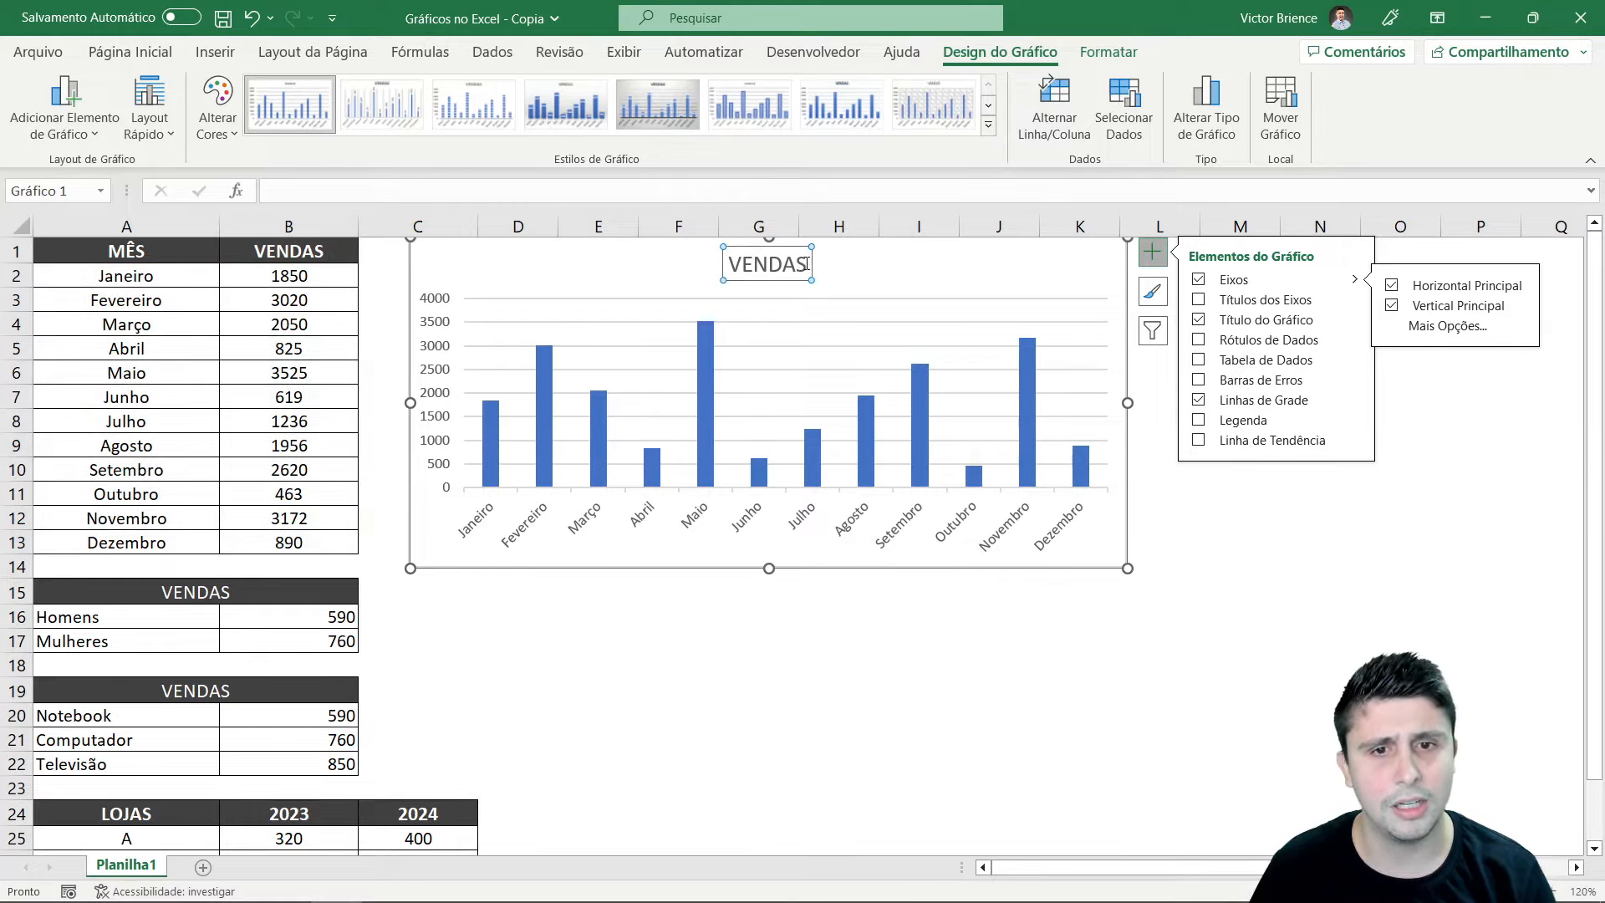
double_click(807, 265)
text(V)
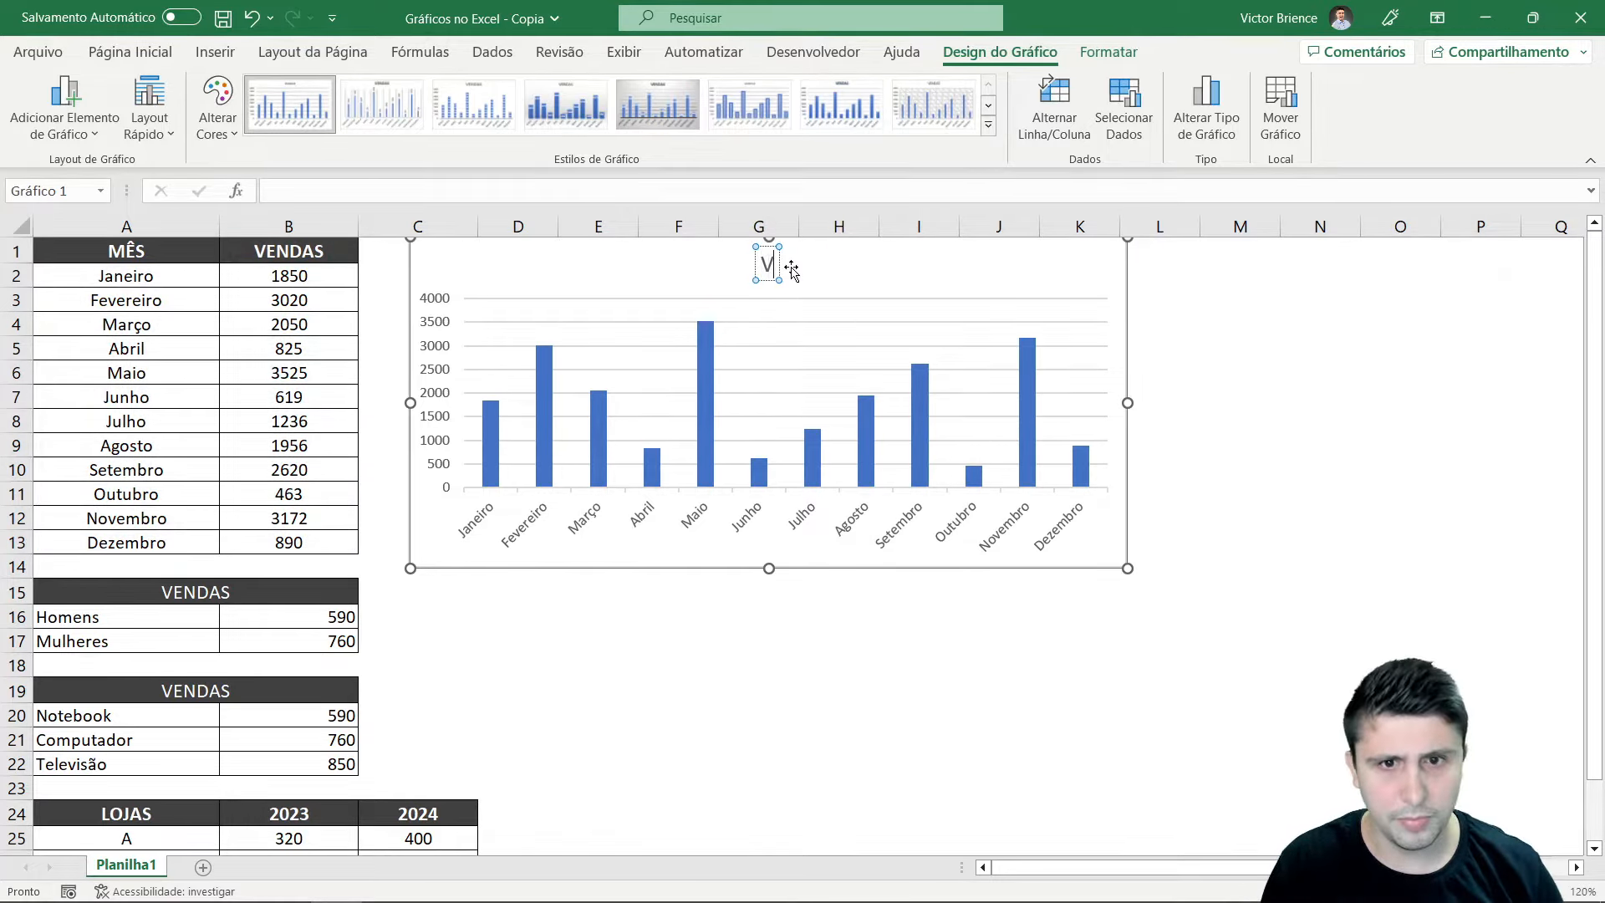
text(endas por mÊs)
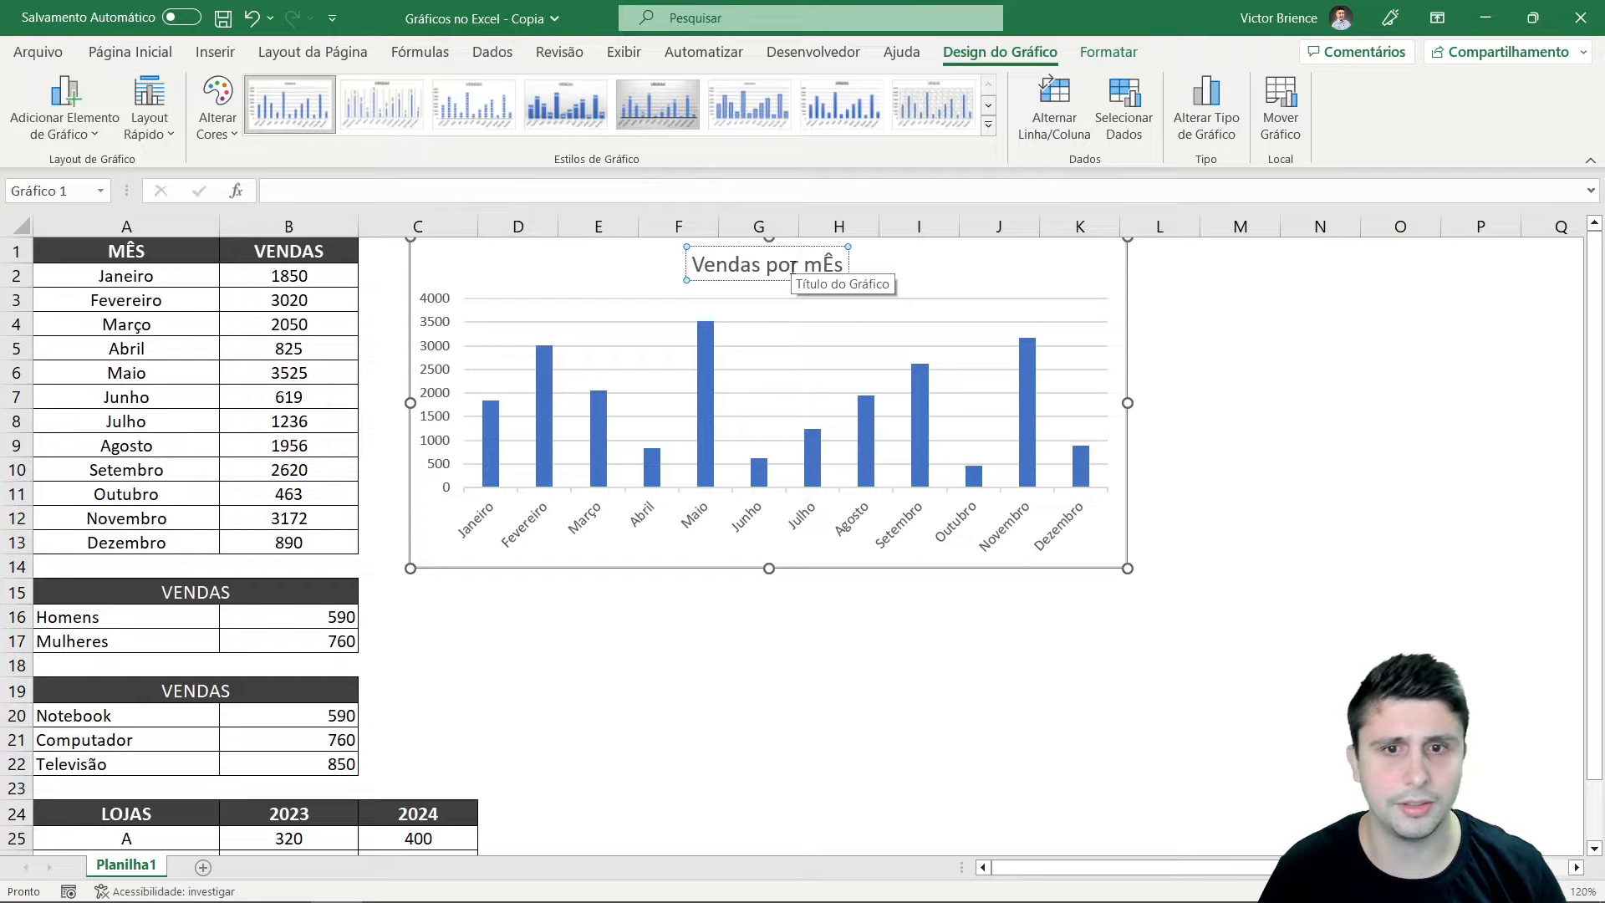
key(BackSpace)
key(BackSpace)
text(ês)
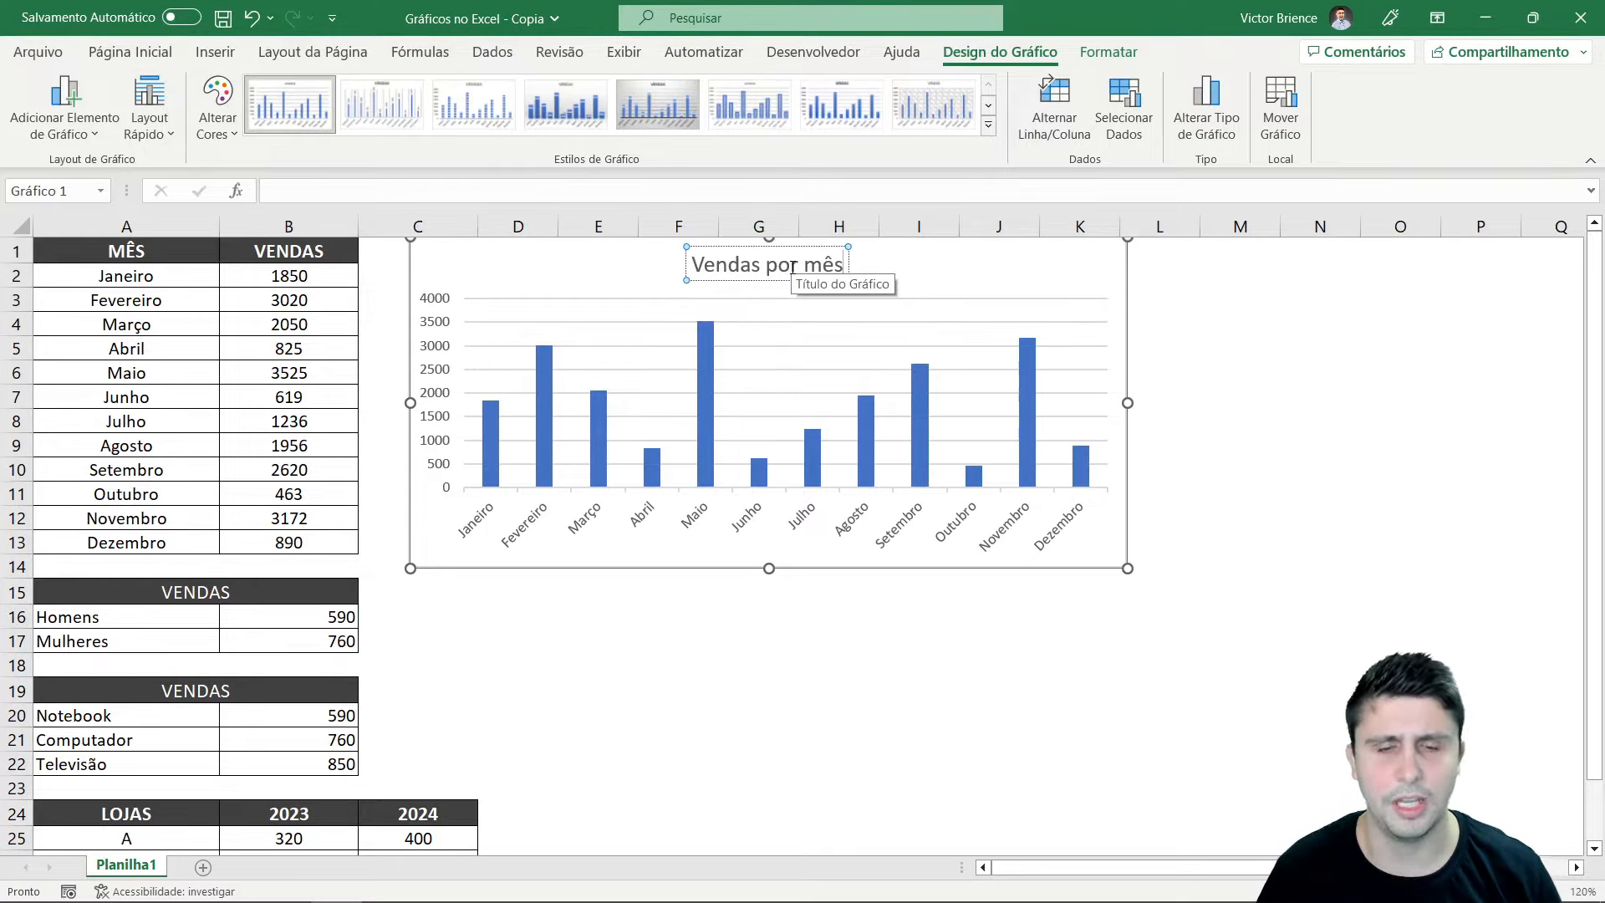
click(1269, 490)
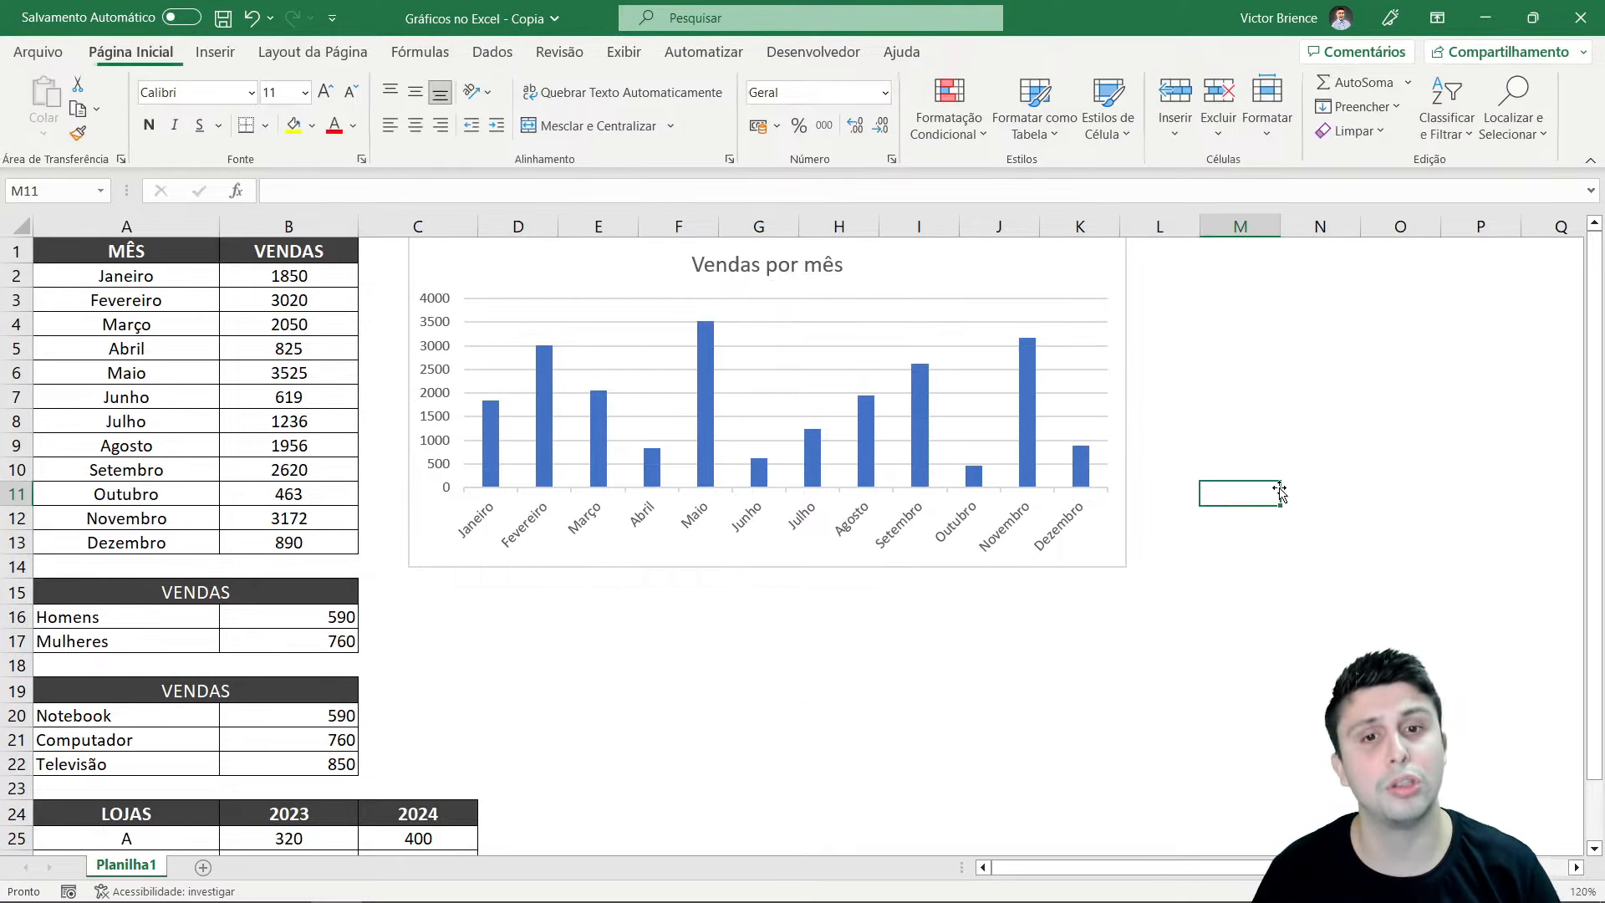
Add data labels to the columns of the sales chart and look over their placement options
click(597, 270)
click(1151, 252)
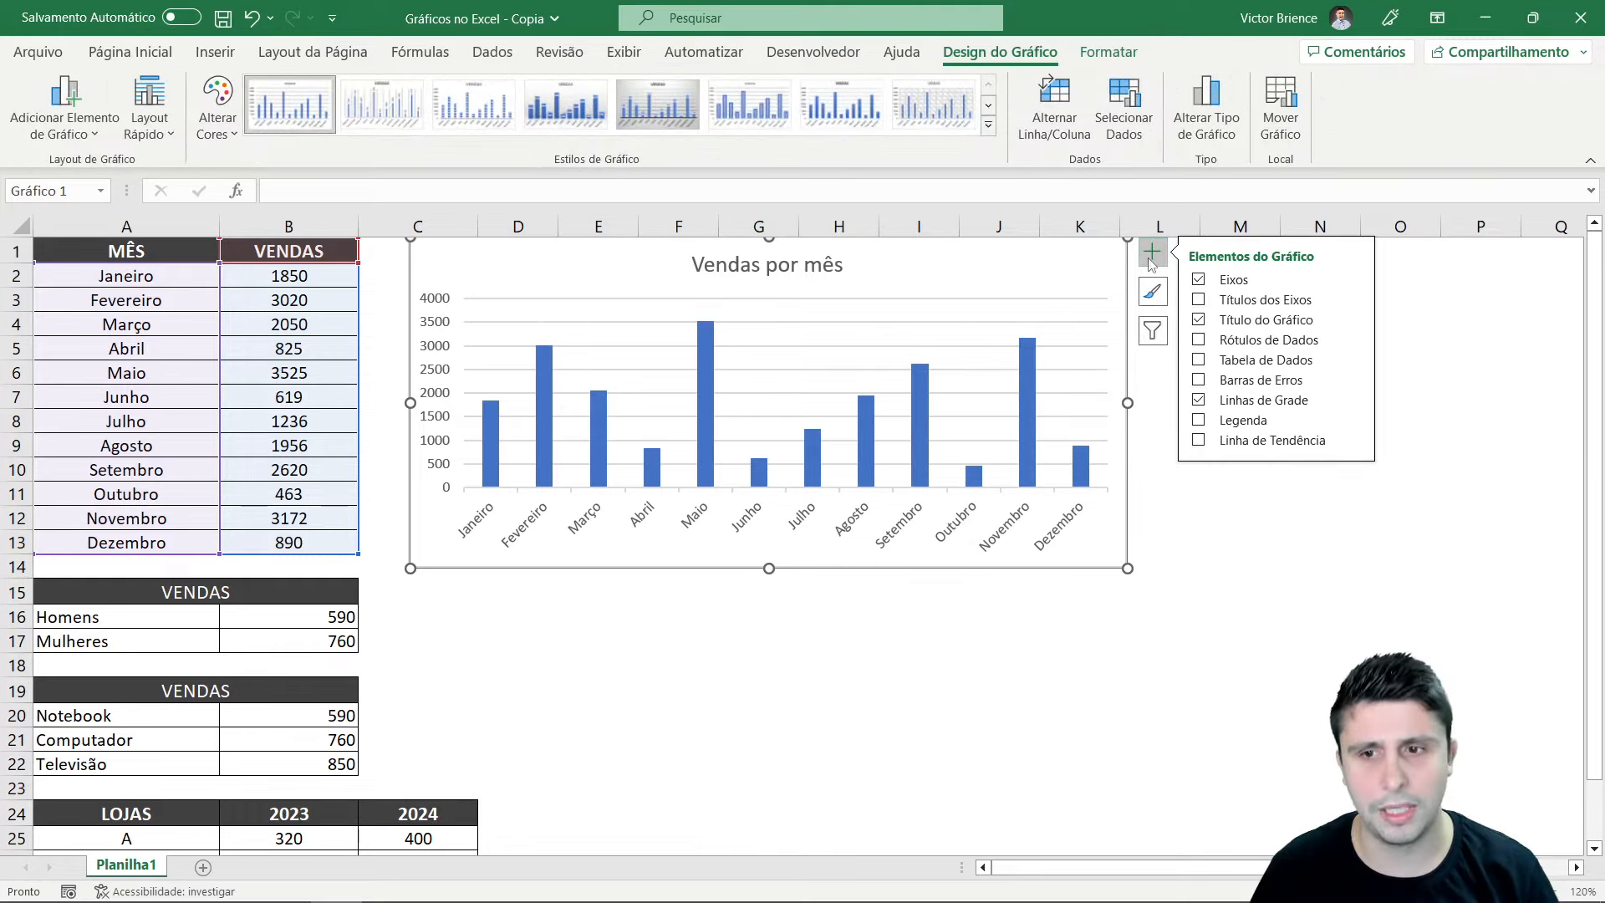
click(1198, 341)
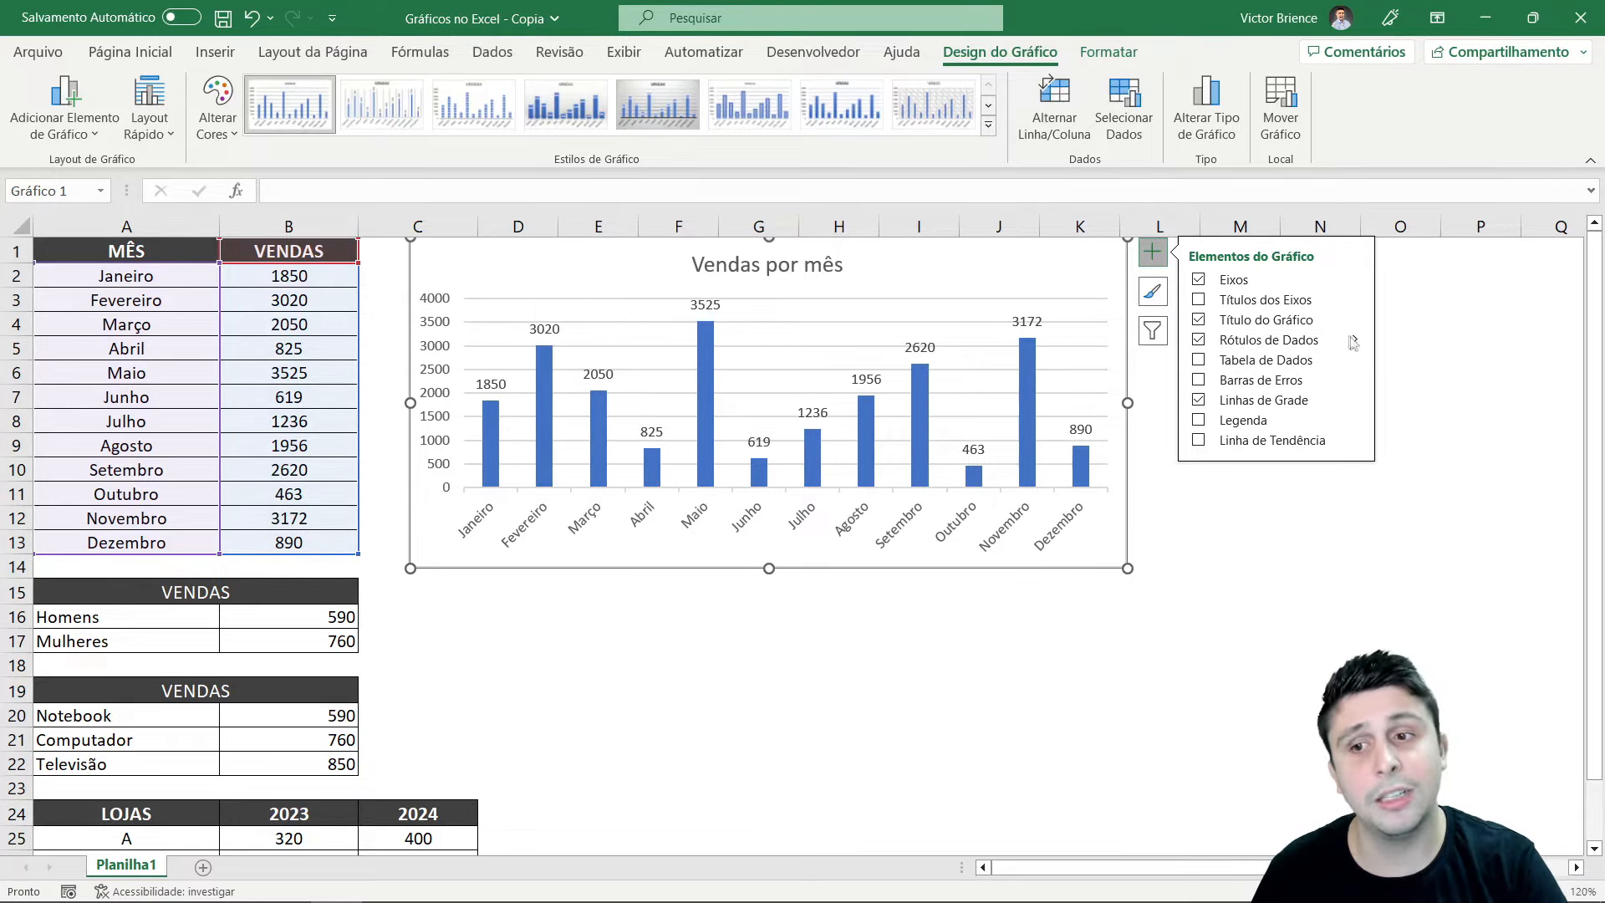
mouse_move(1356, 340)
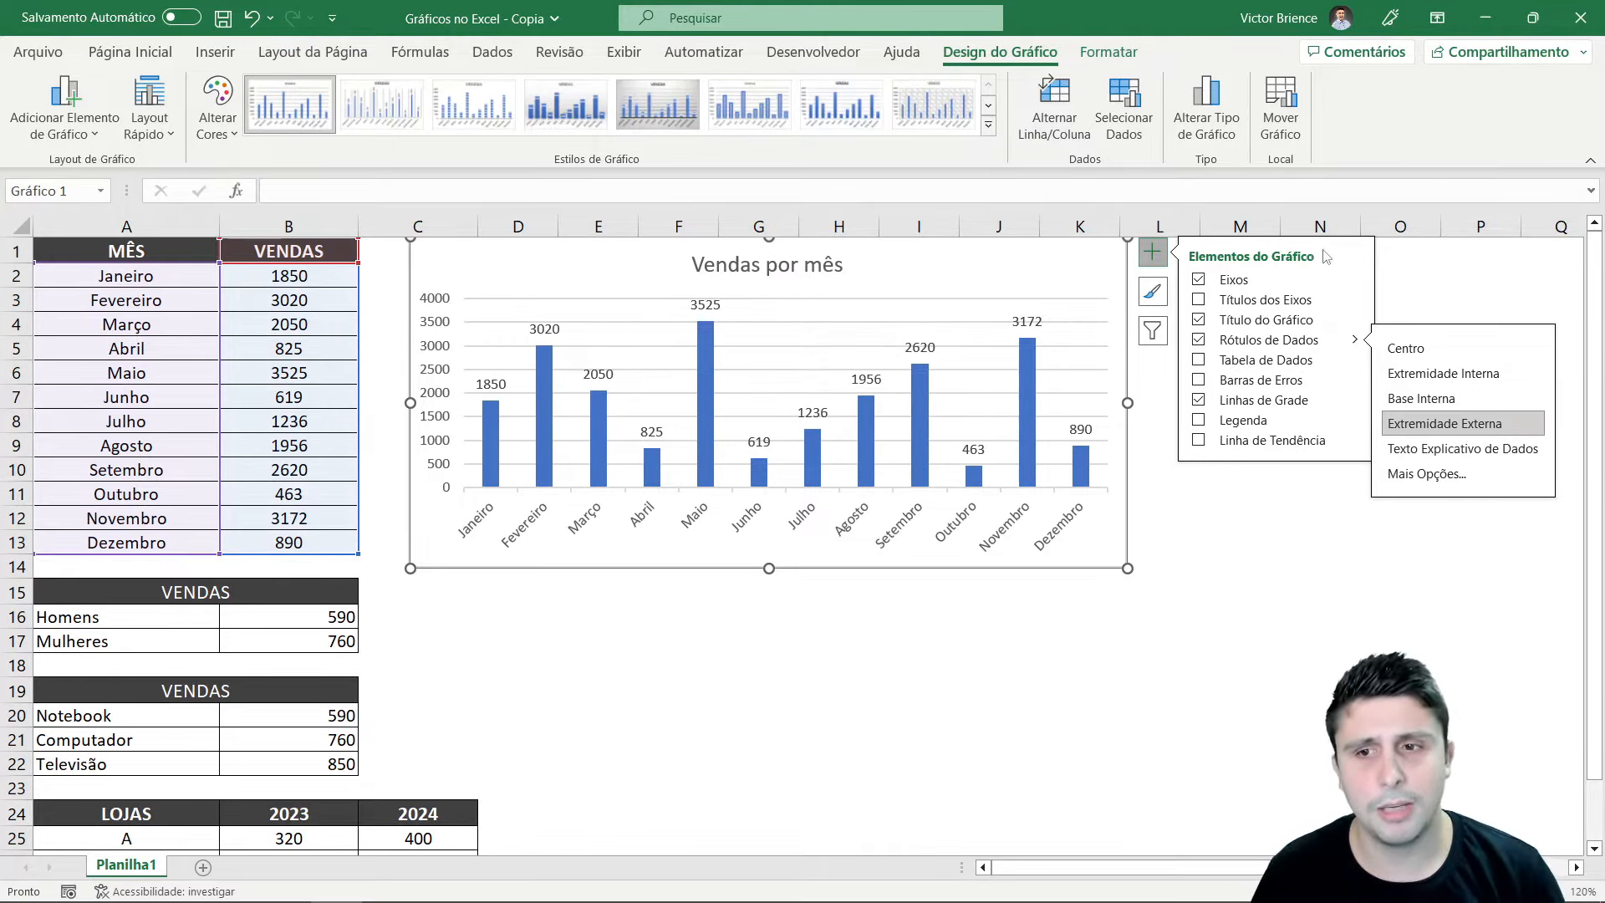
Preview a data table on the sales chart, and hide its gridlines and show them again
click(1199, 361)
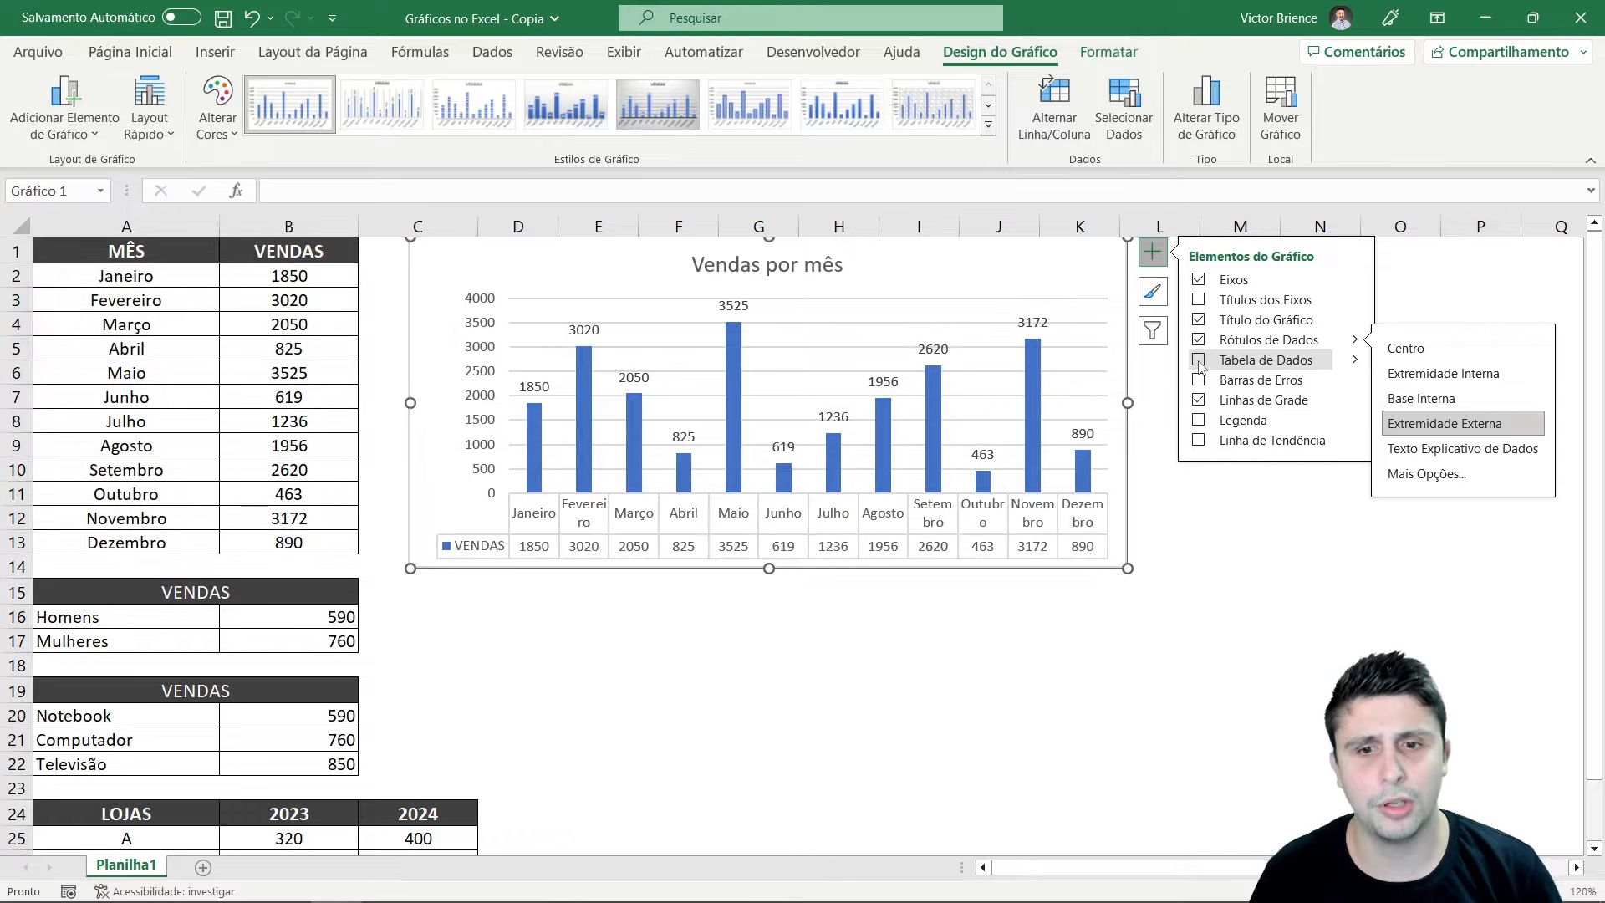
click(1199, 400)
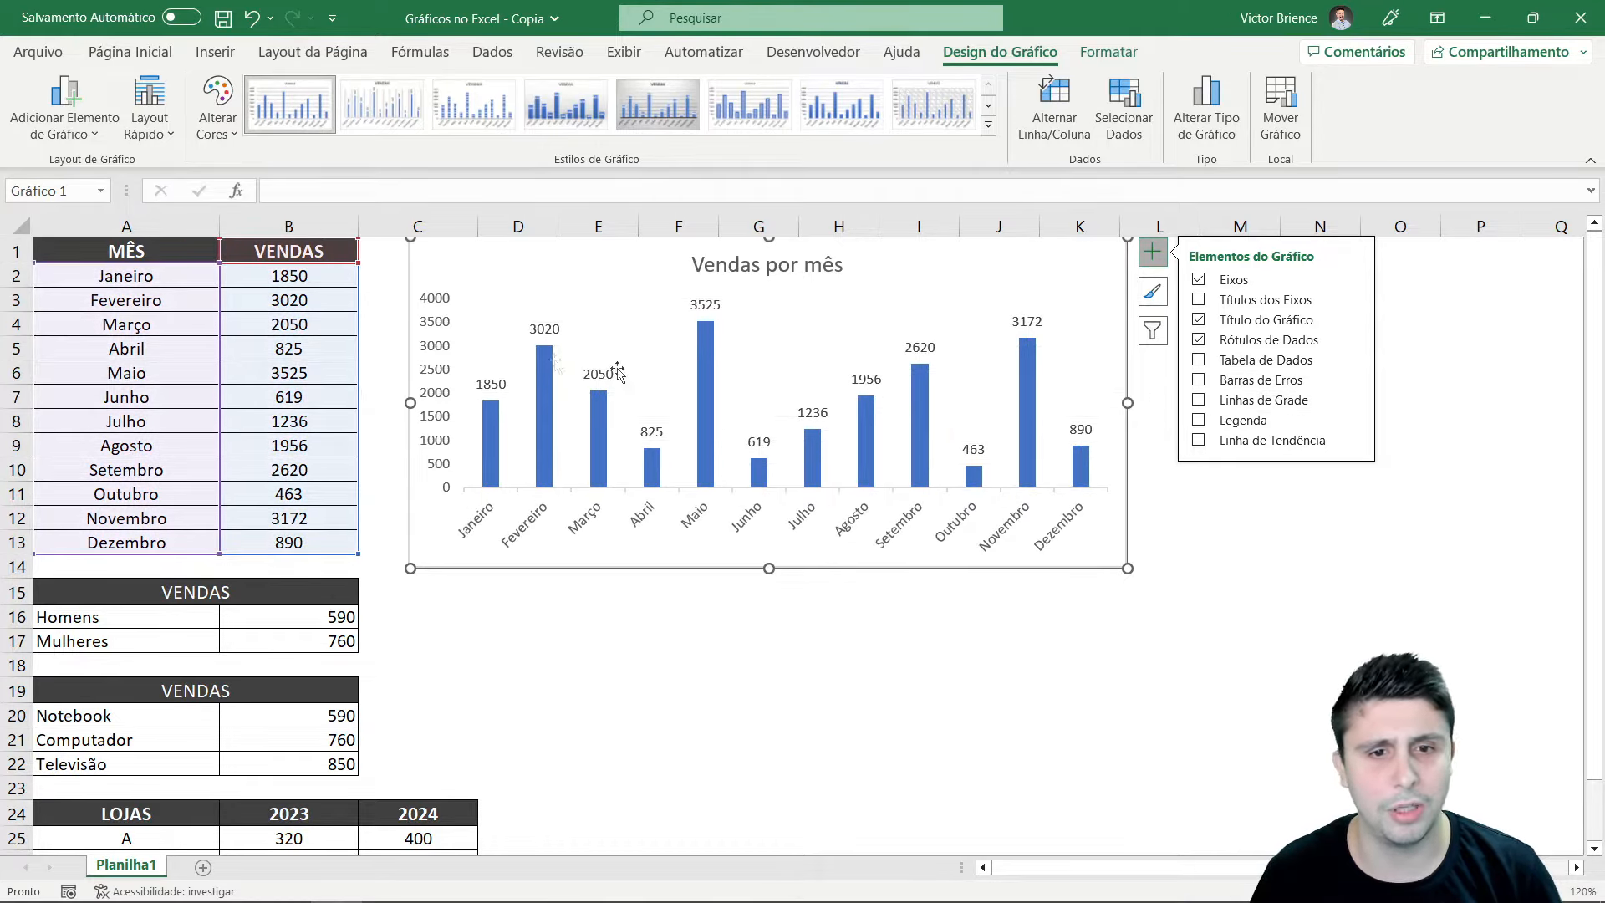
click(1199, 400)
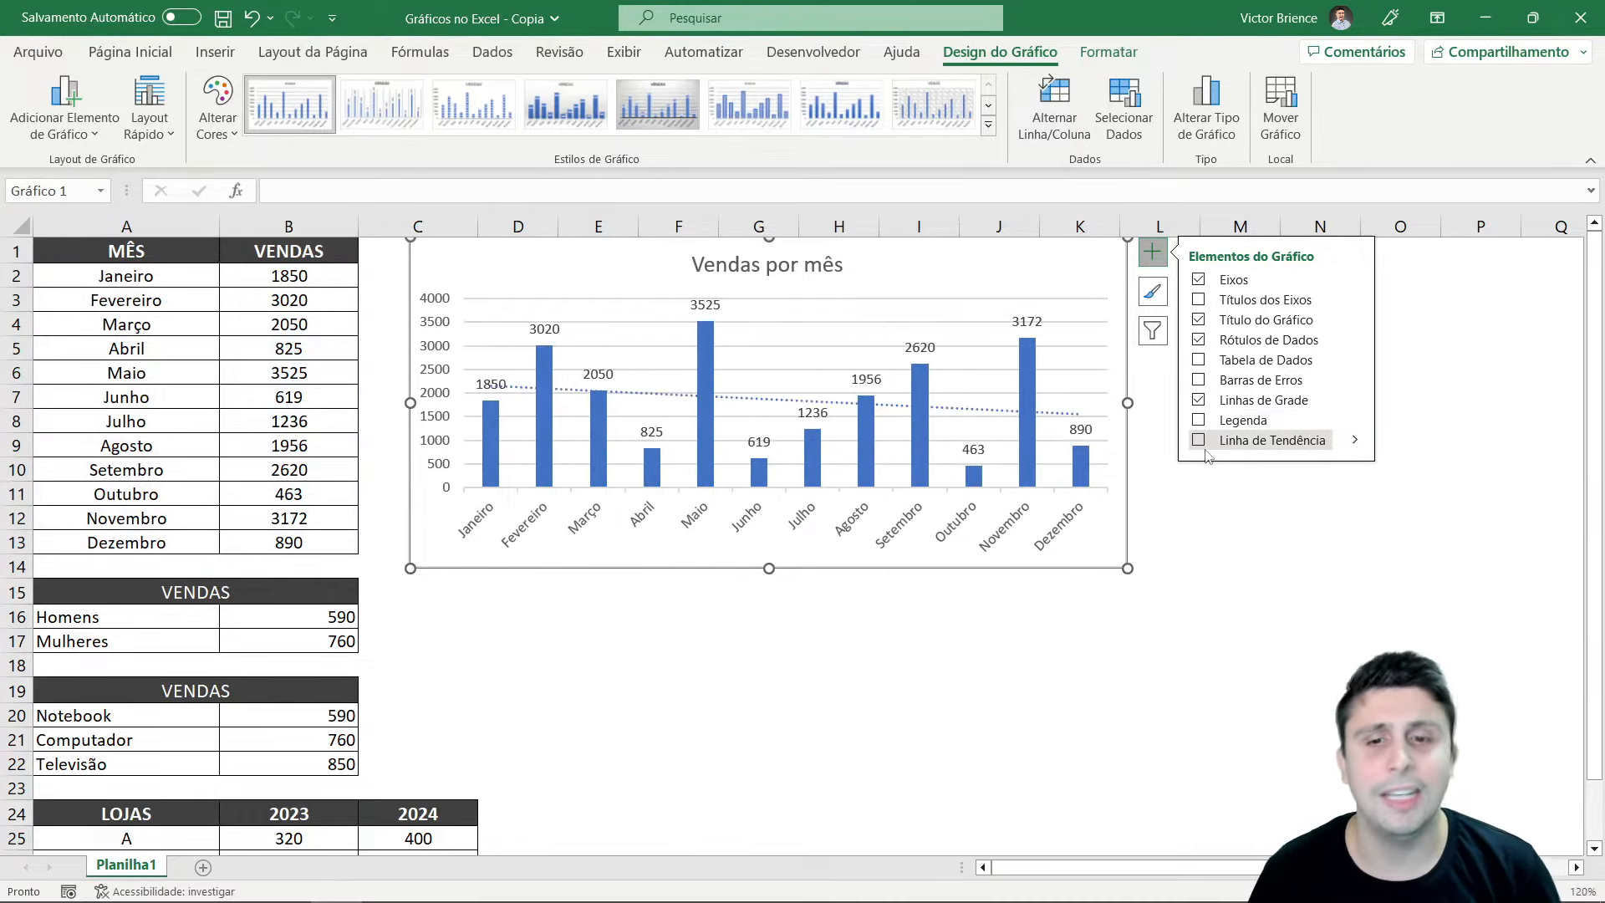
click(1241, 590)
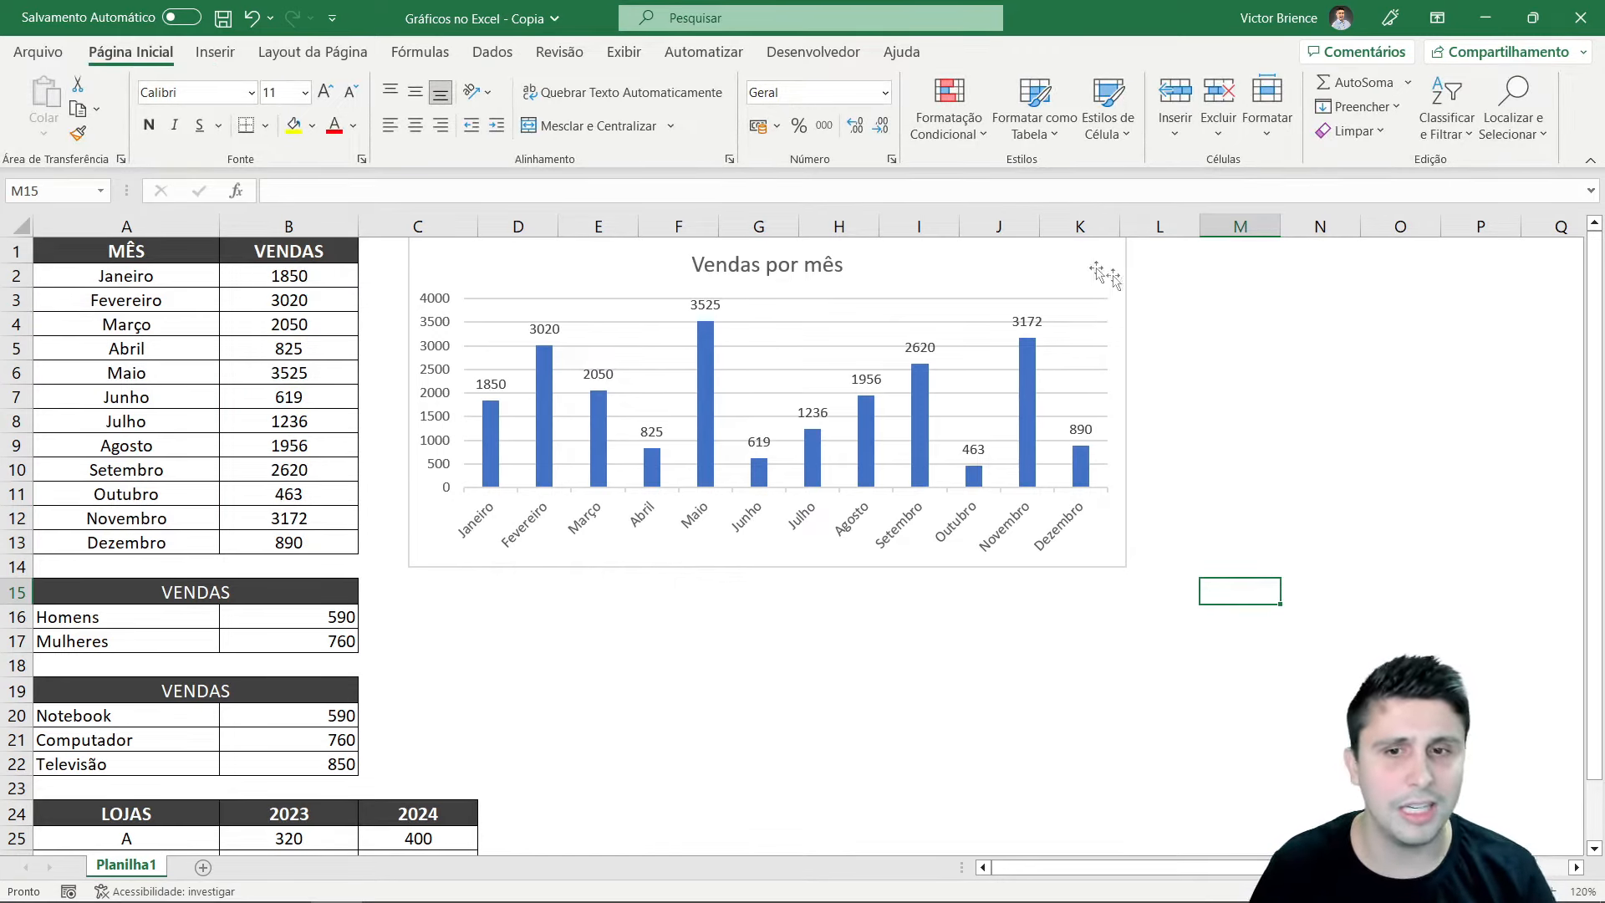
click(1100, 274)
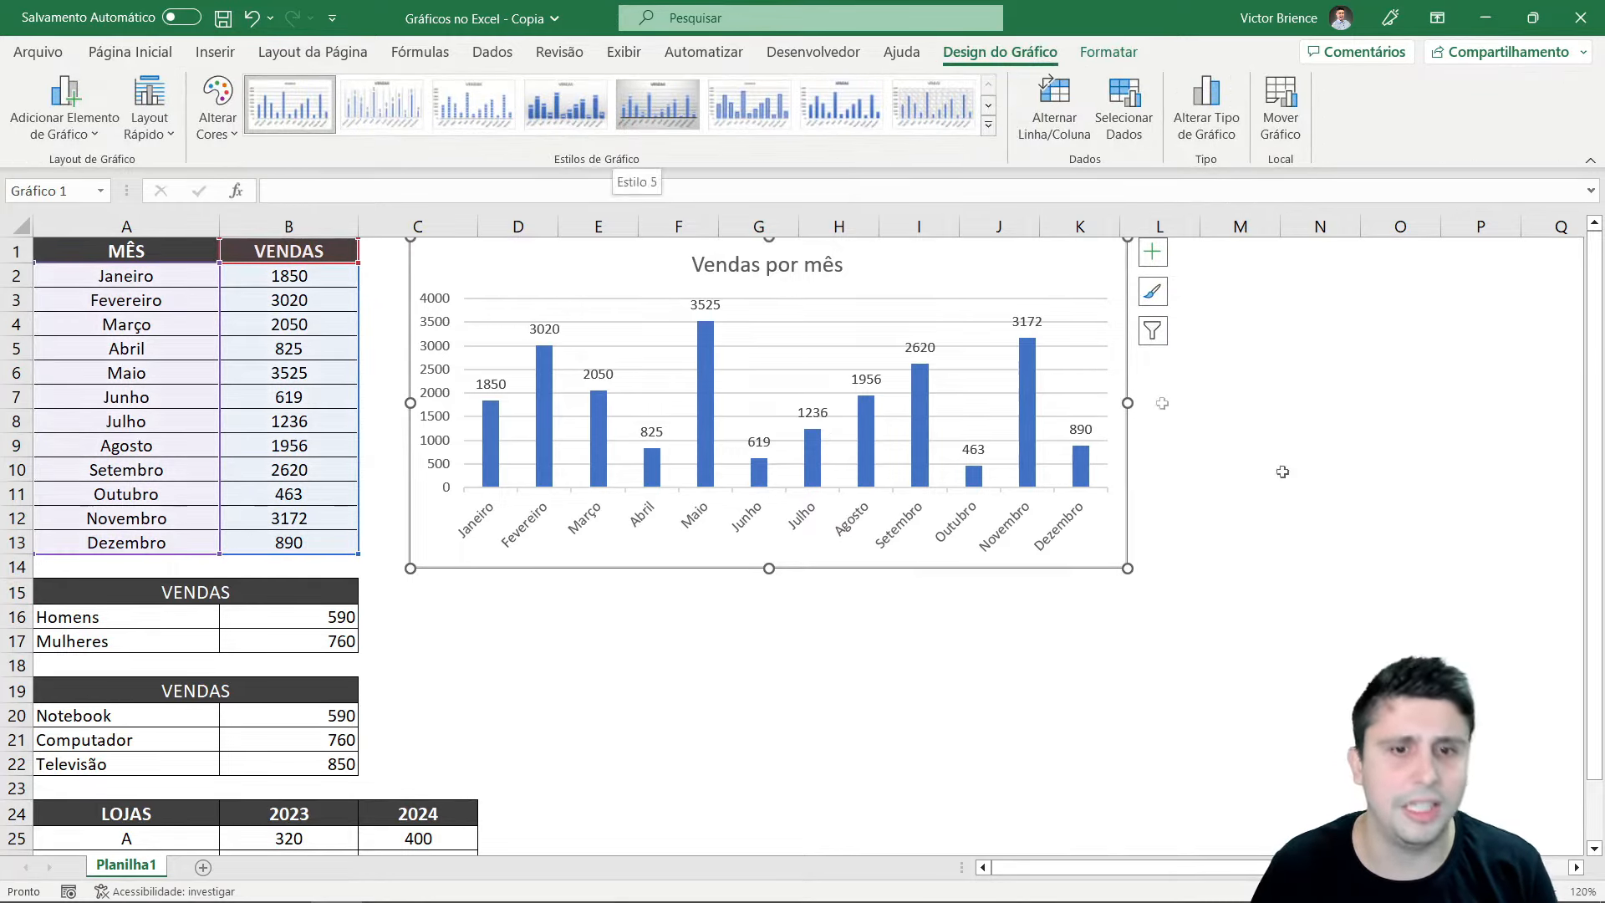
click(1380, 519)
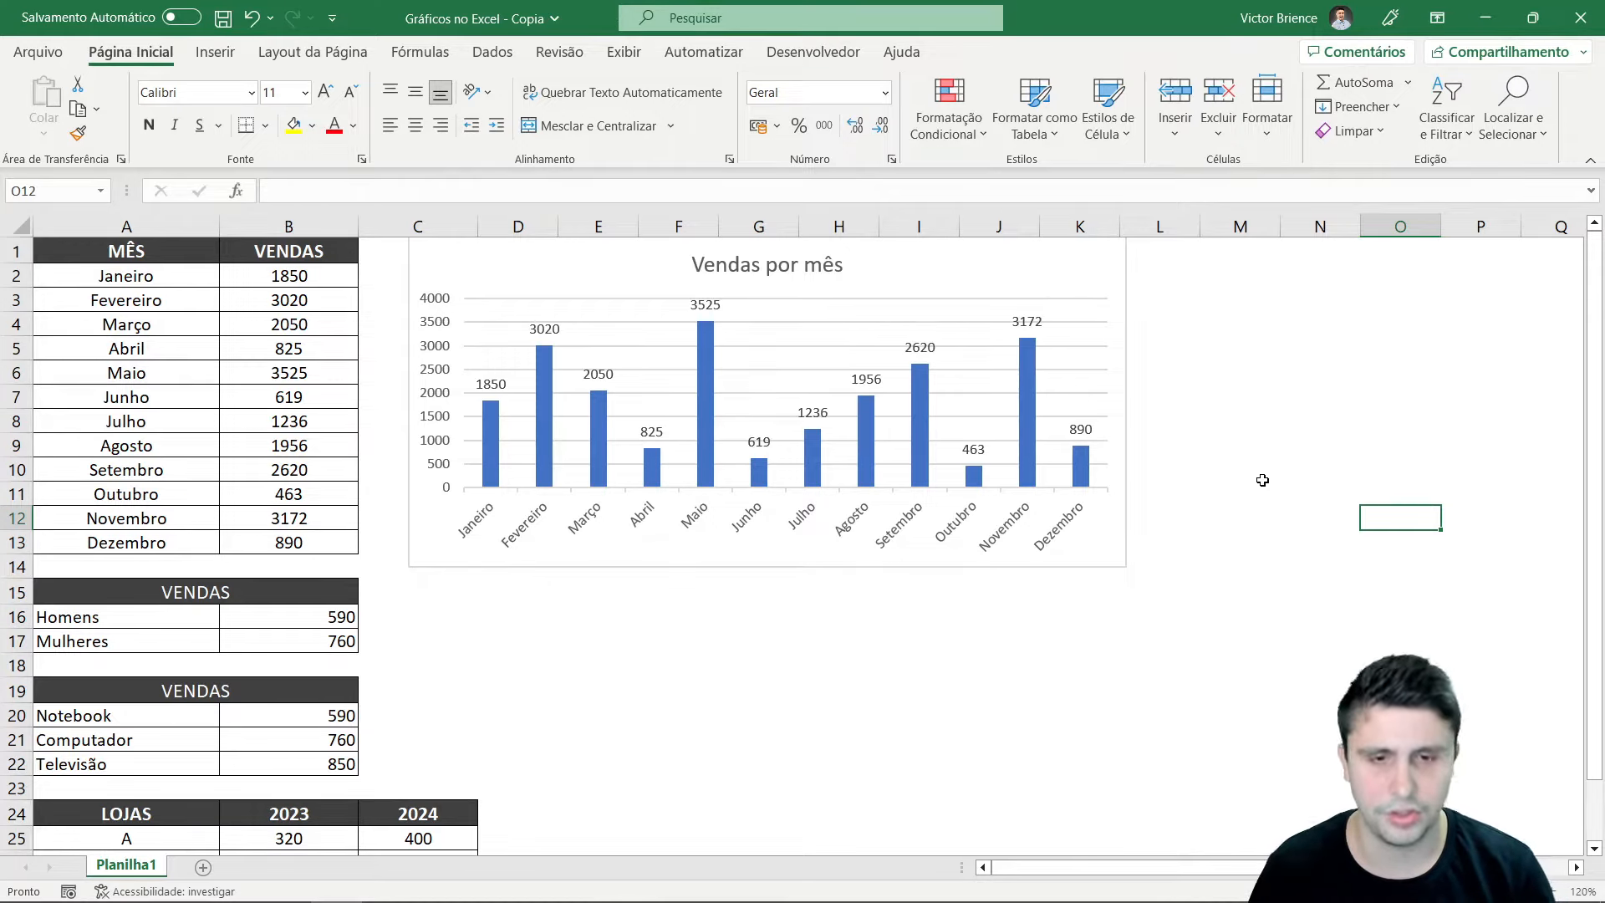
Open the fill settings for the VENDAS column series in the sales chart
click(542, 426)
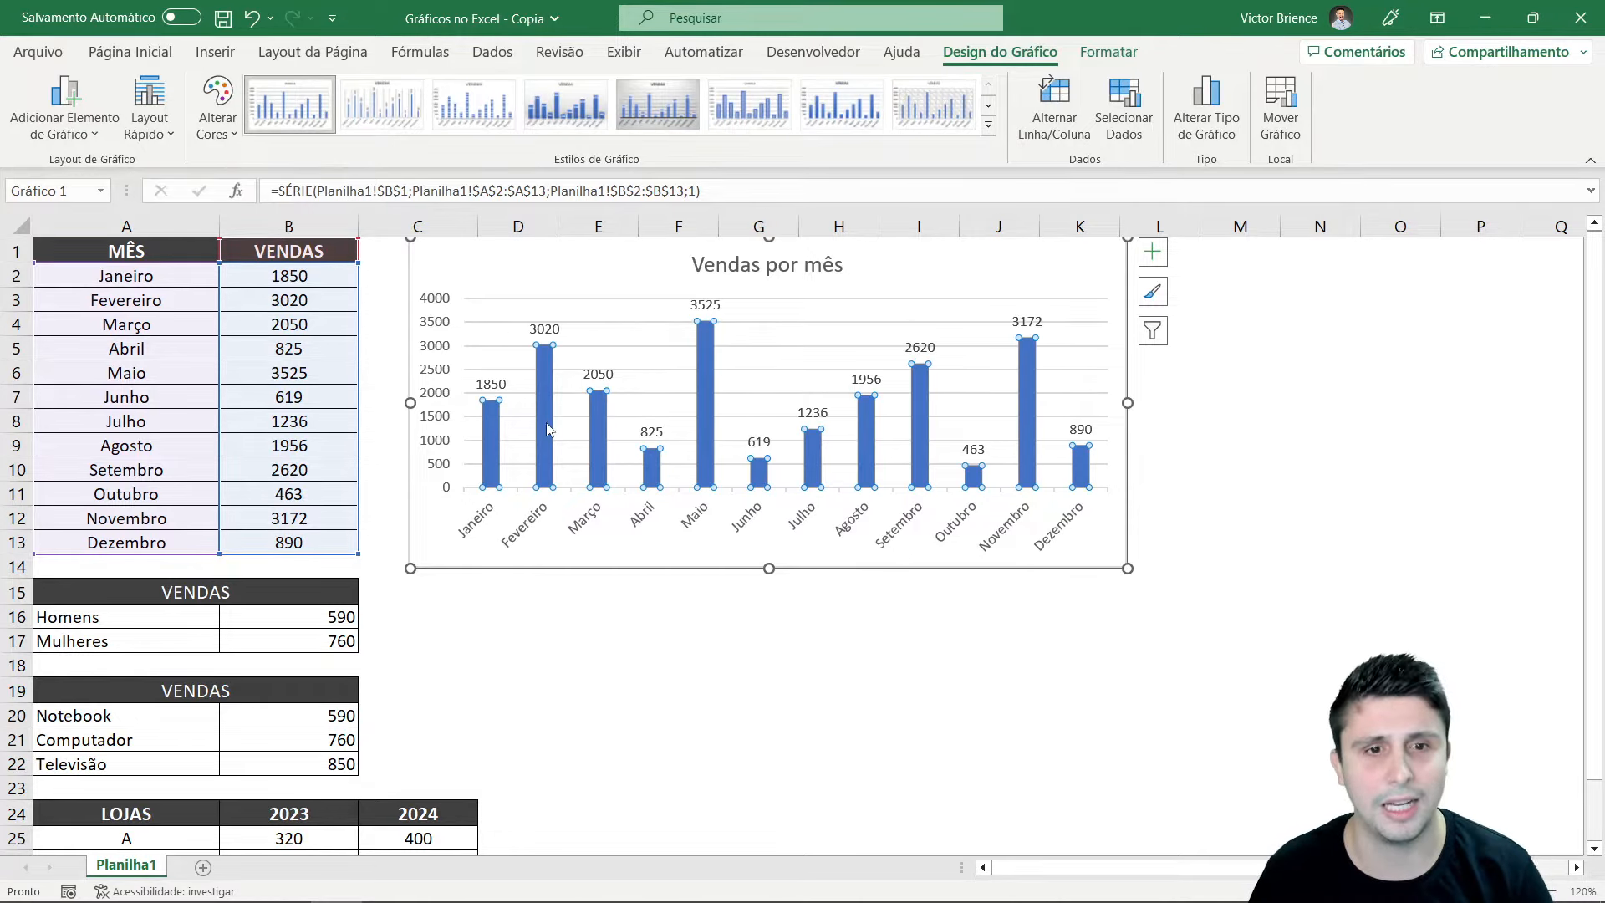
right_click(547, 428)
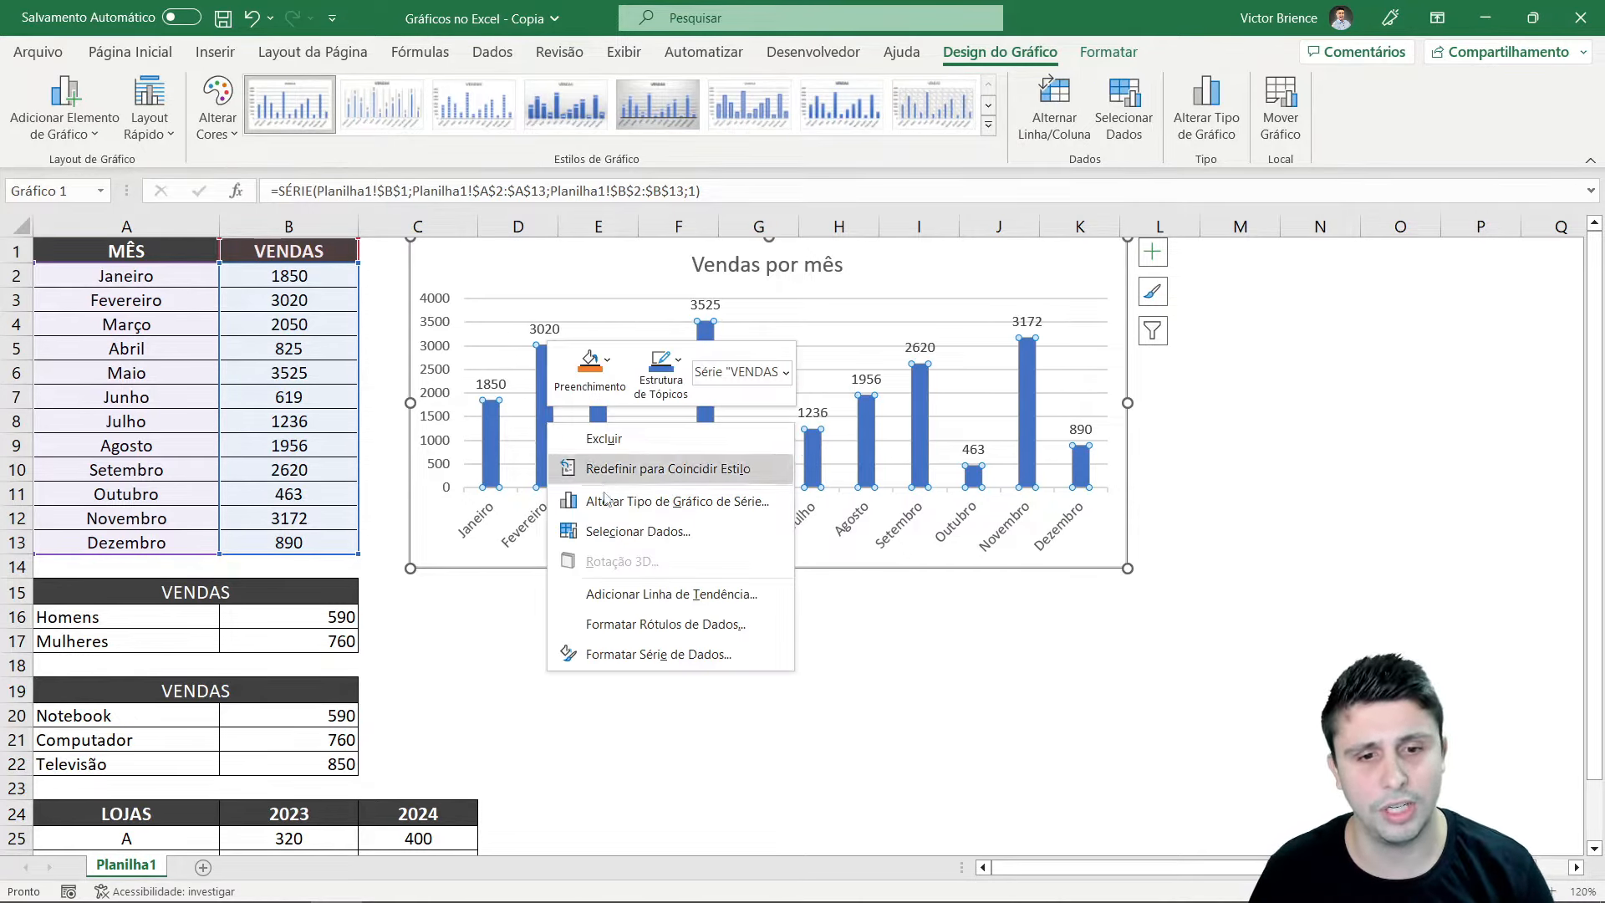
click(639, 654)
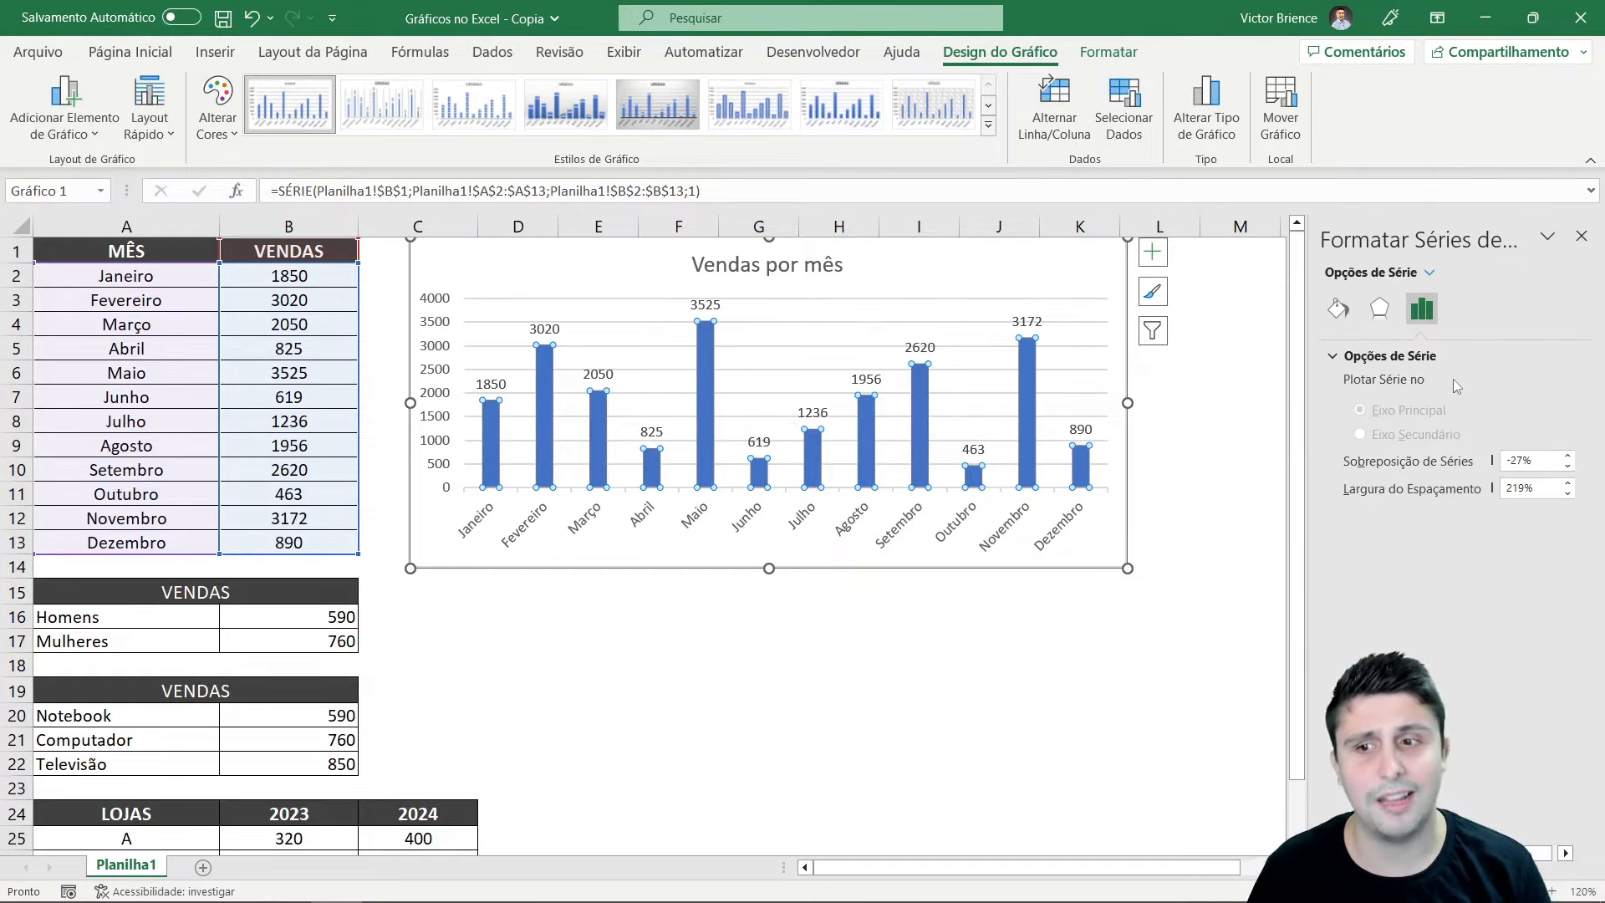
click(1336, 309)
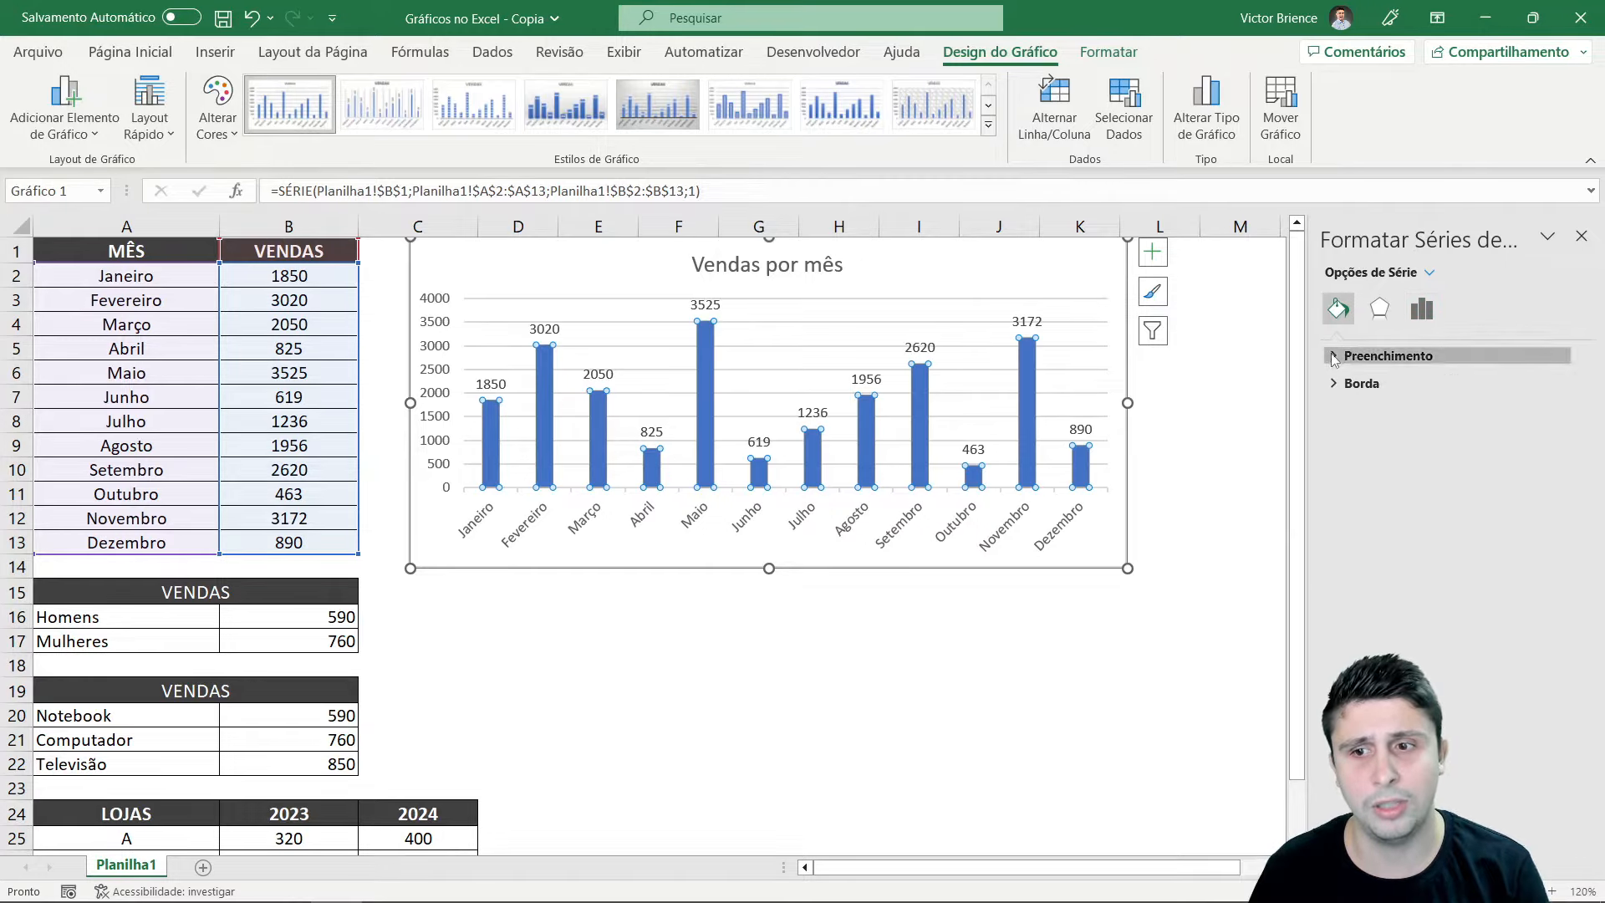
click(1337, 357)
Try solid red, yellow and black fills on the sales chart's columns
click(1563, 599)
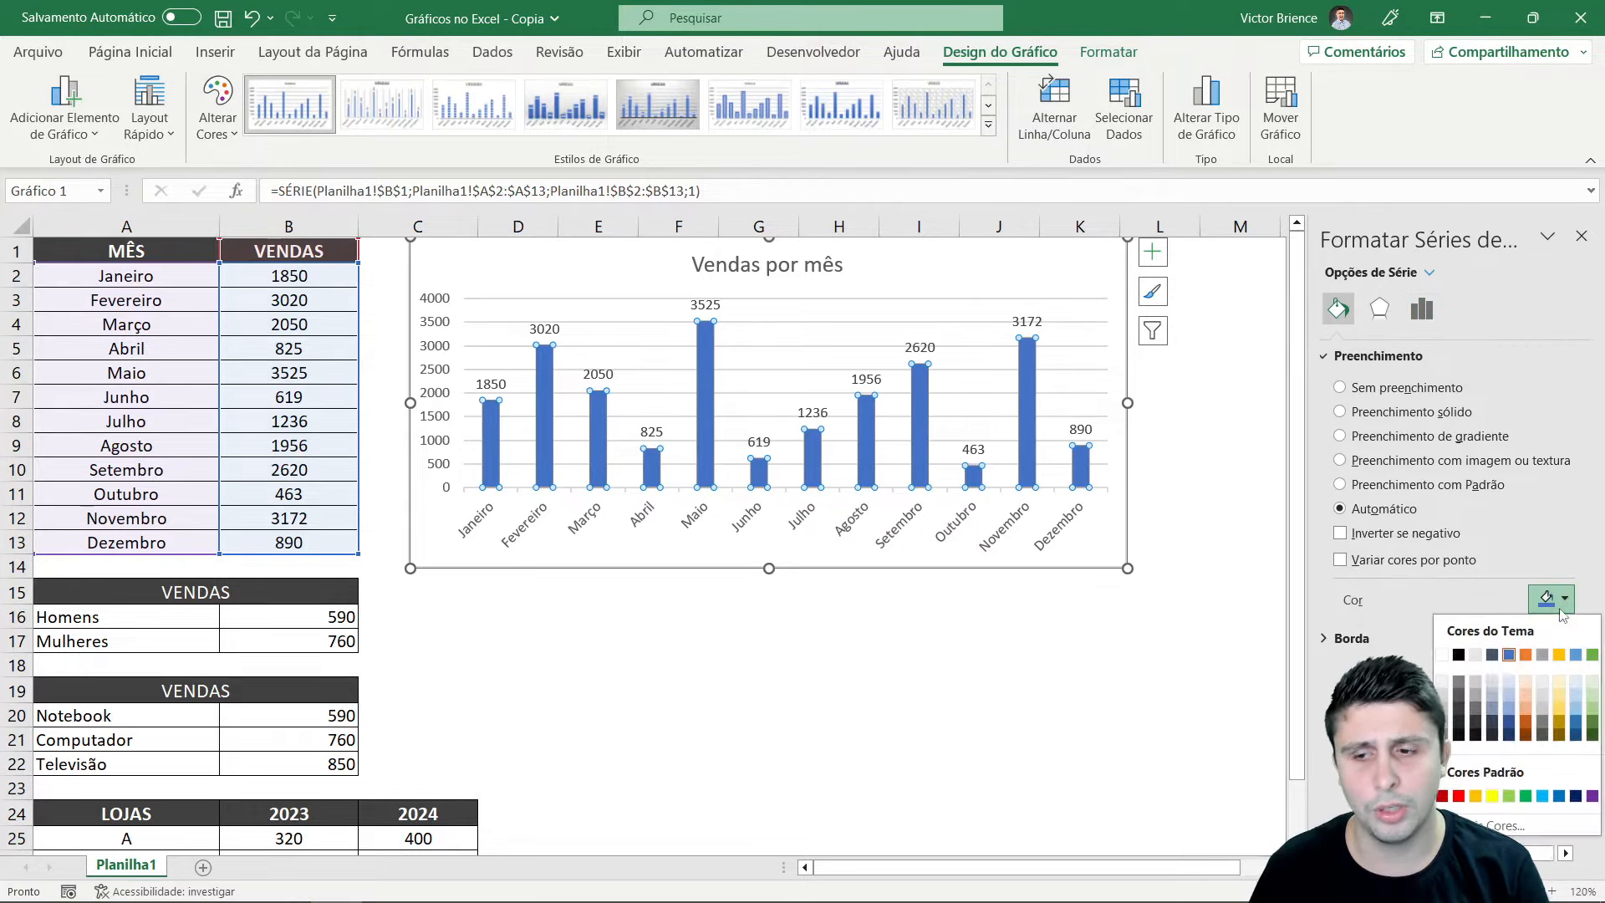
click(1459, 795)
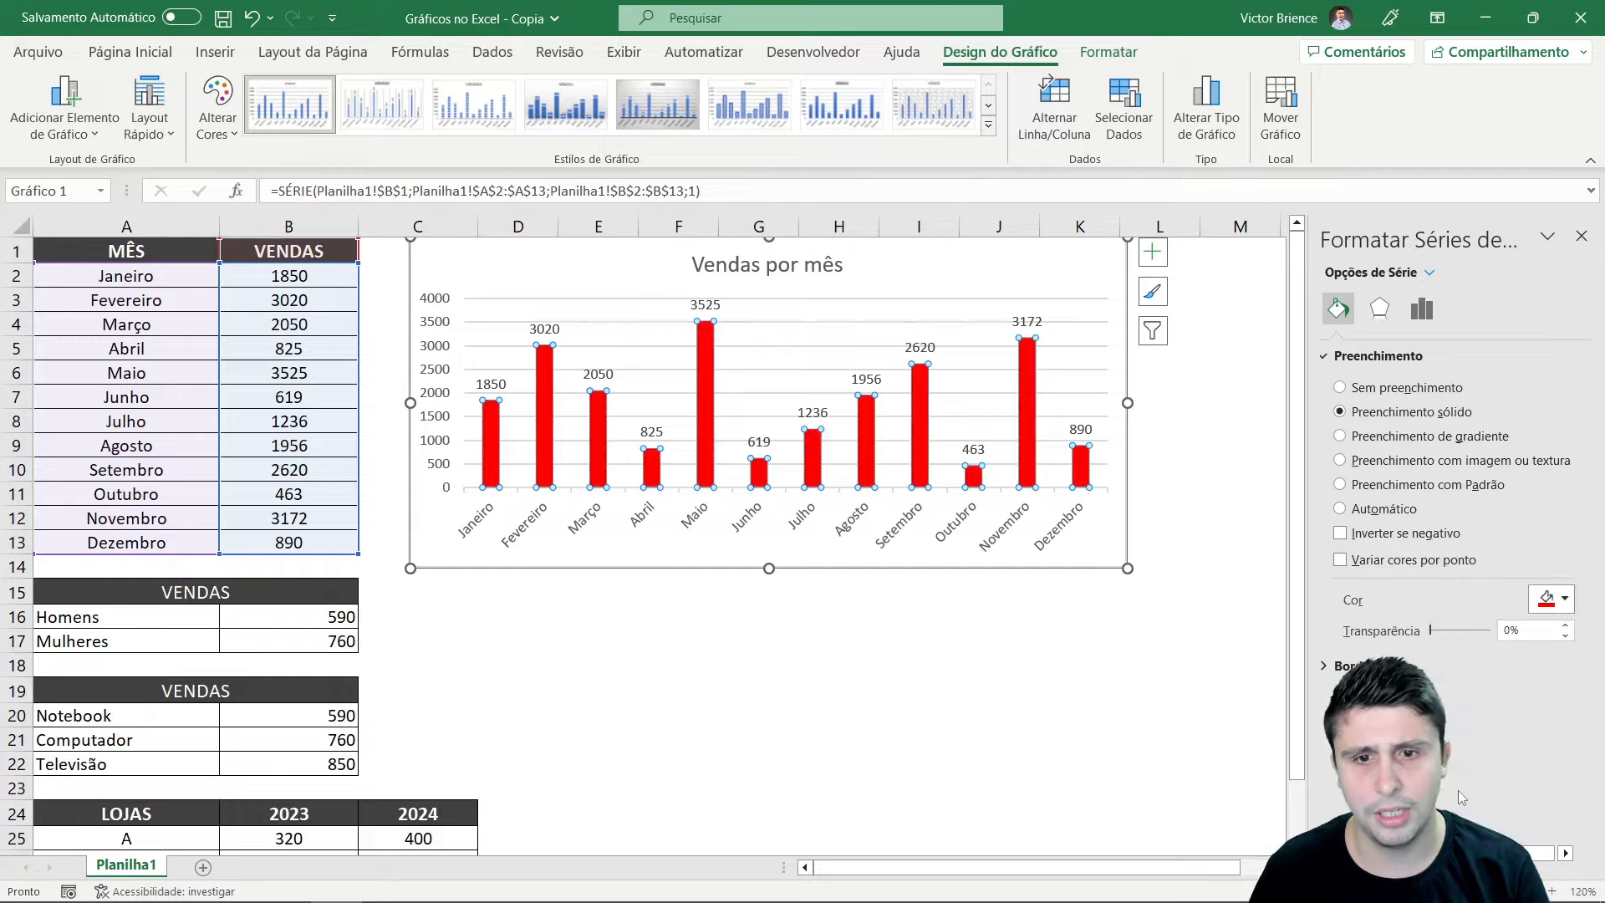
click(1557, 598)
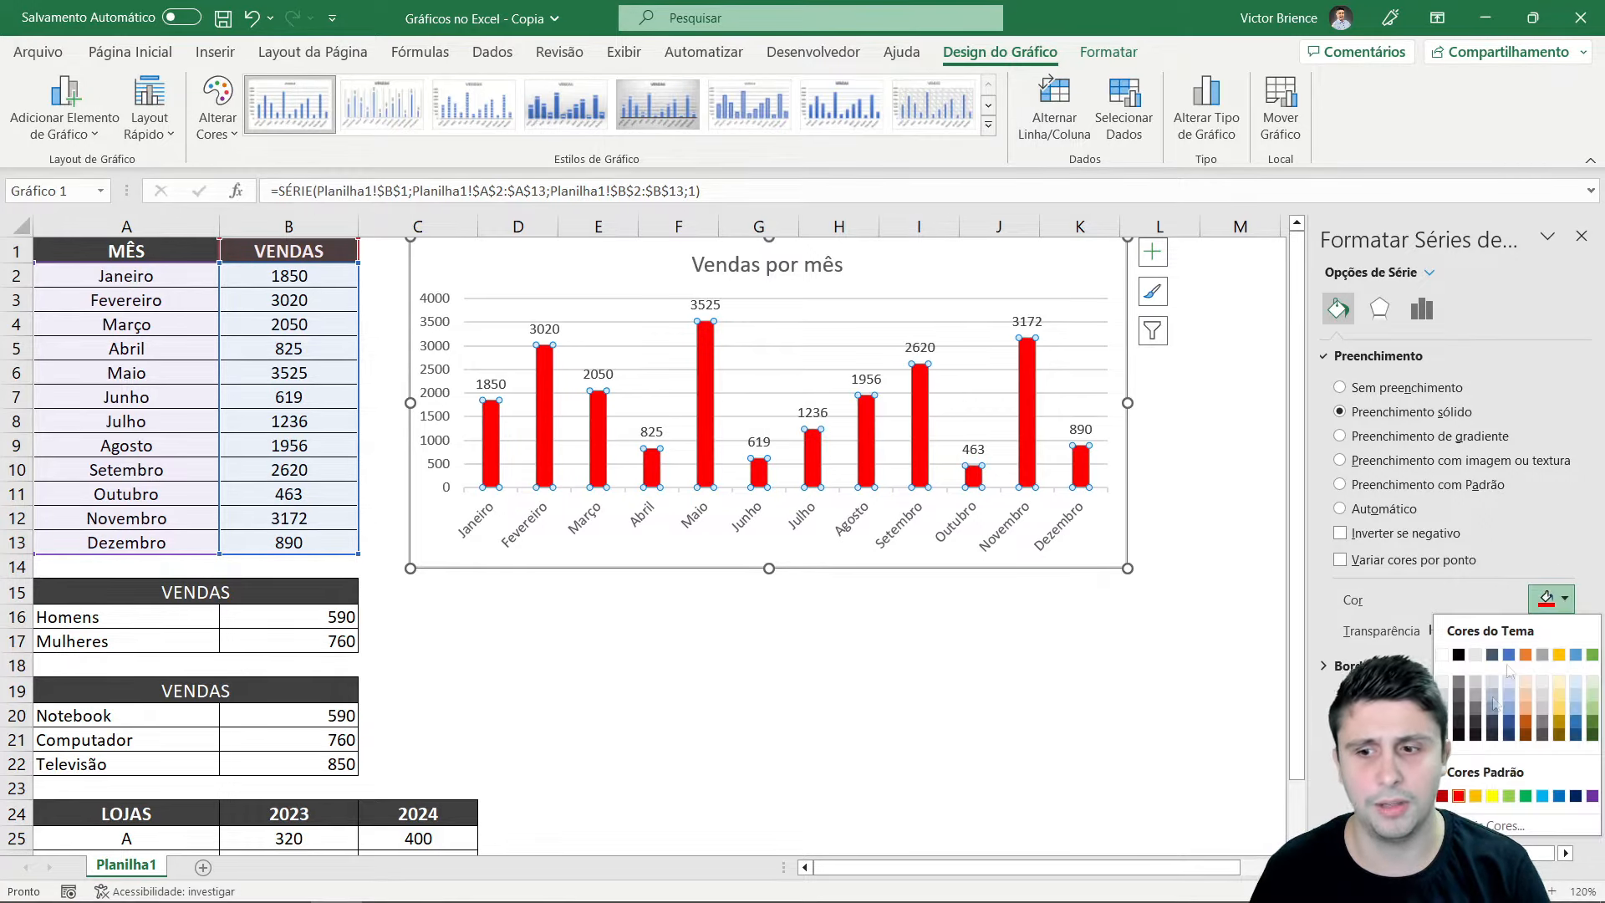
click(1492, 795)
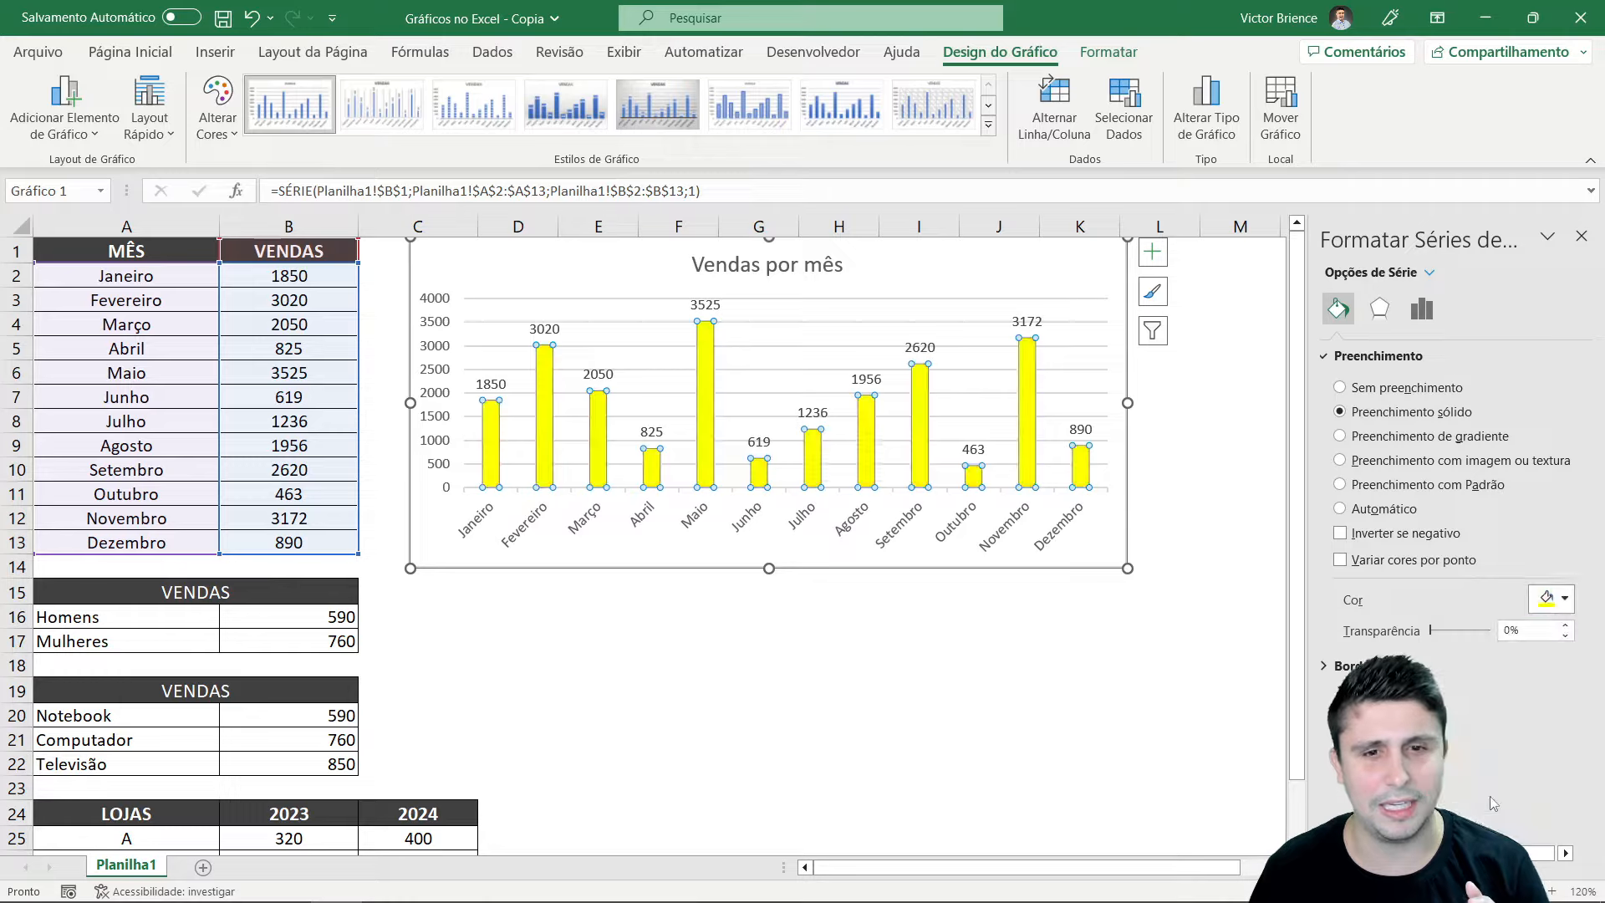
click(1556, 599)
click(1458, 663)
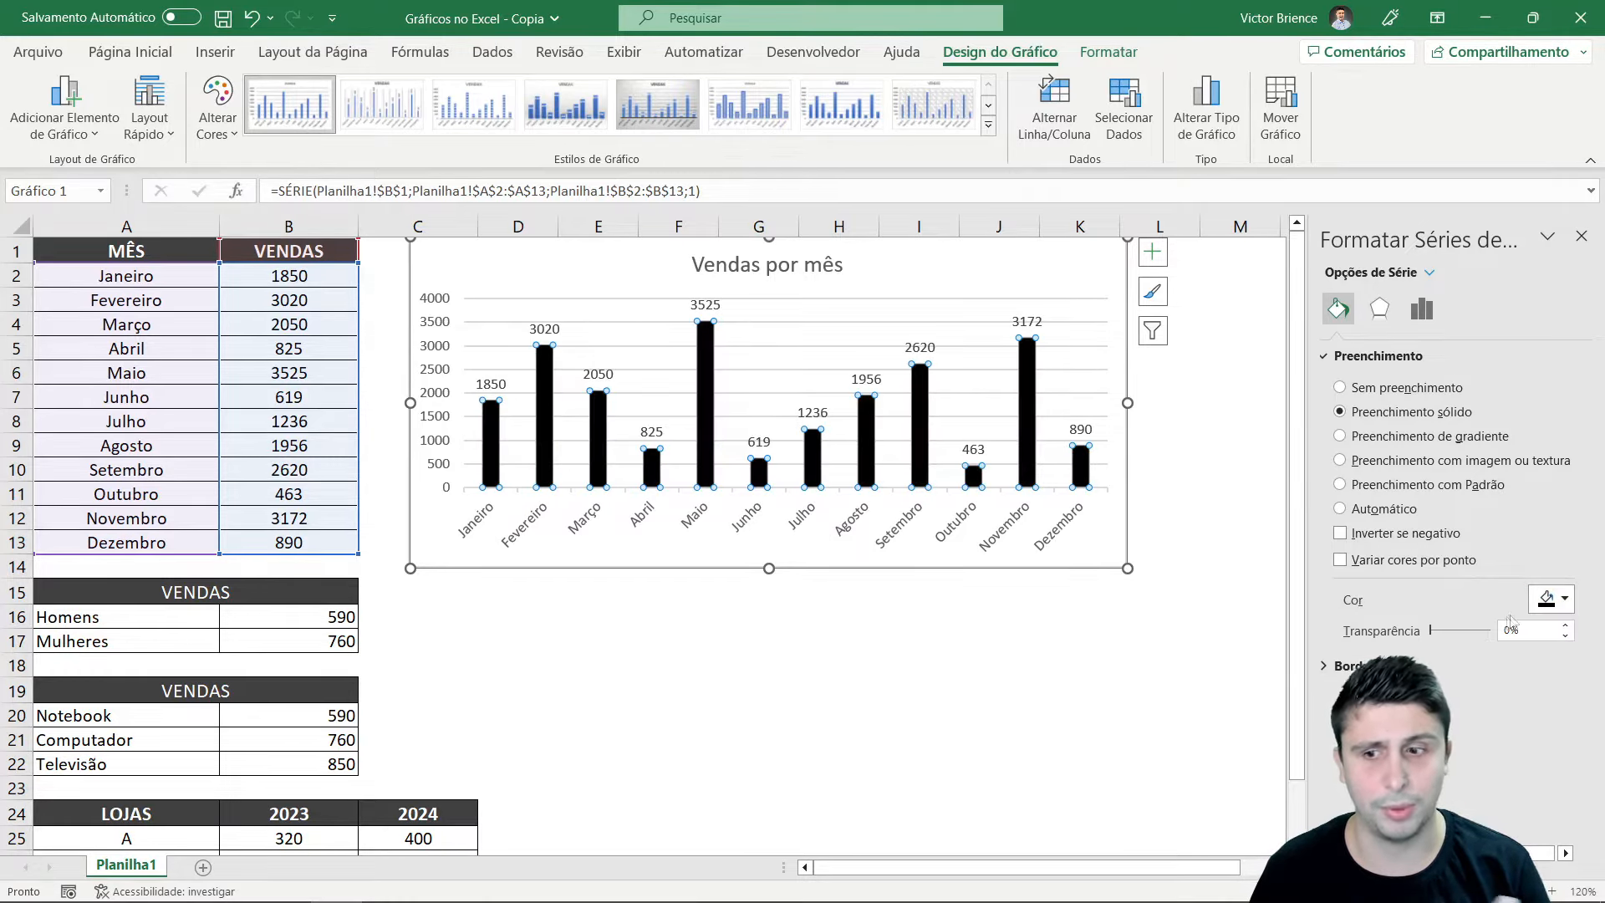
Set the columns' fill to the standard light blue and close the series formatting
click(1557, 599)
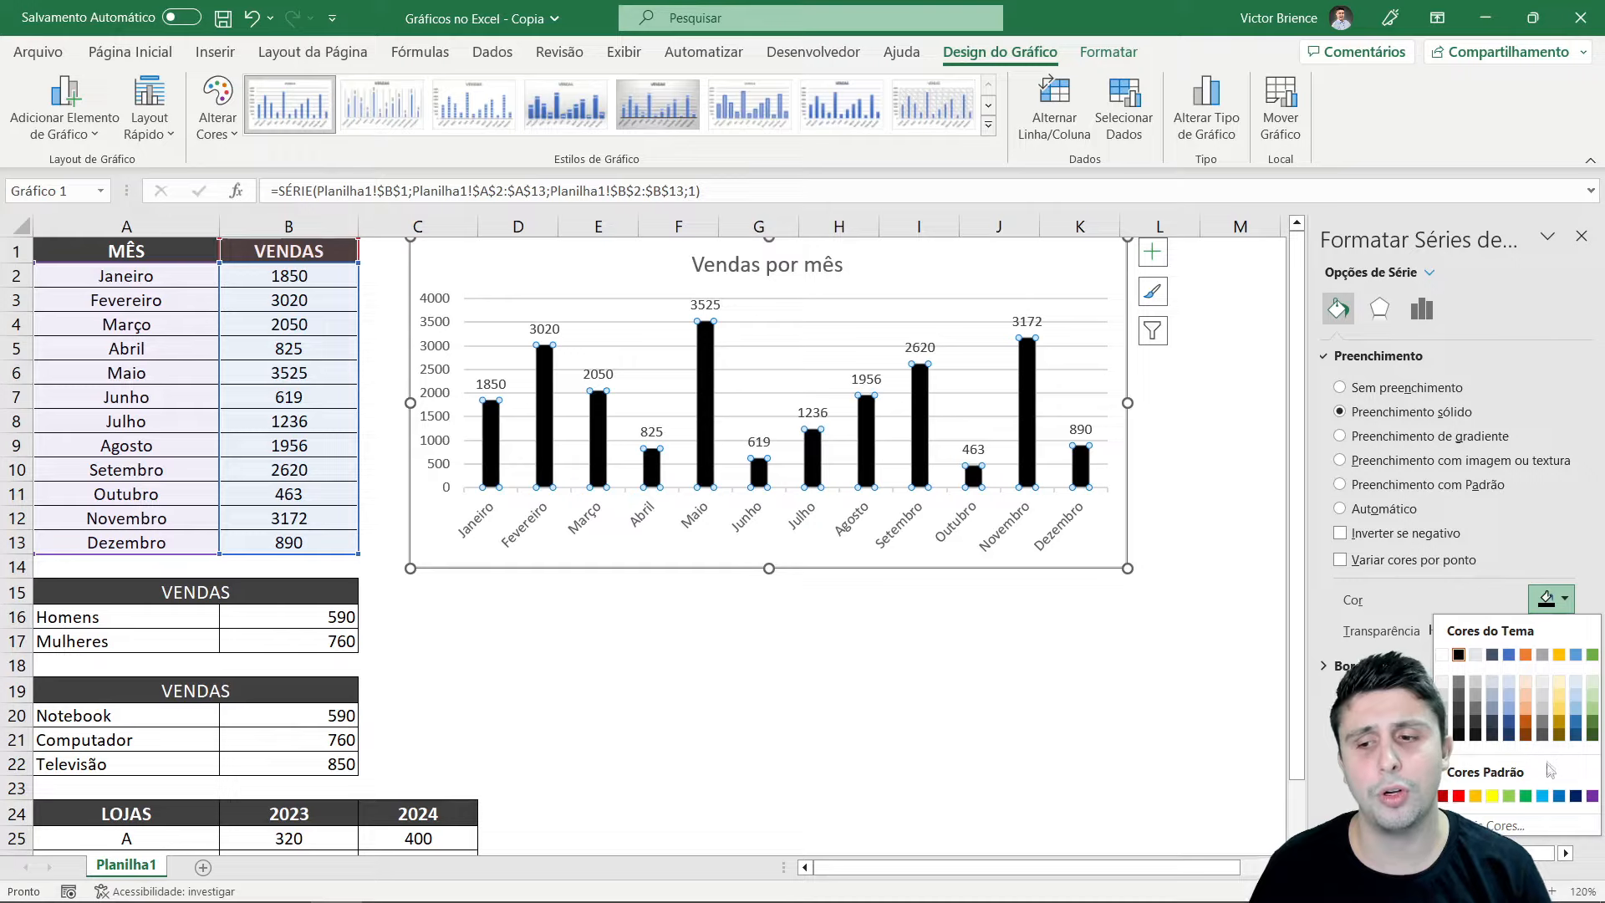
click(1543, 795)
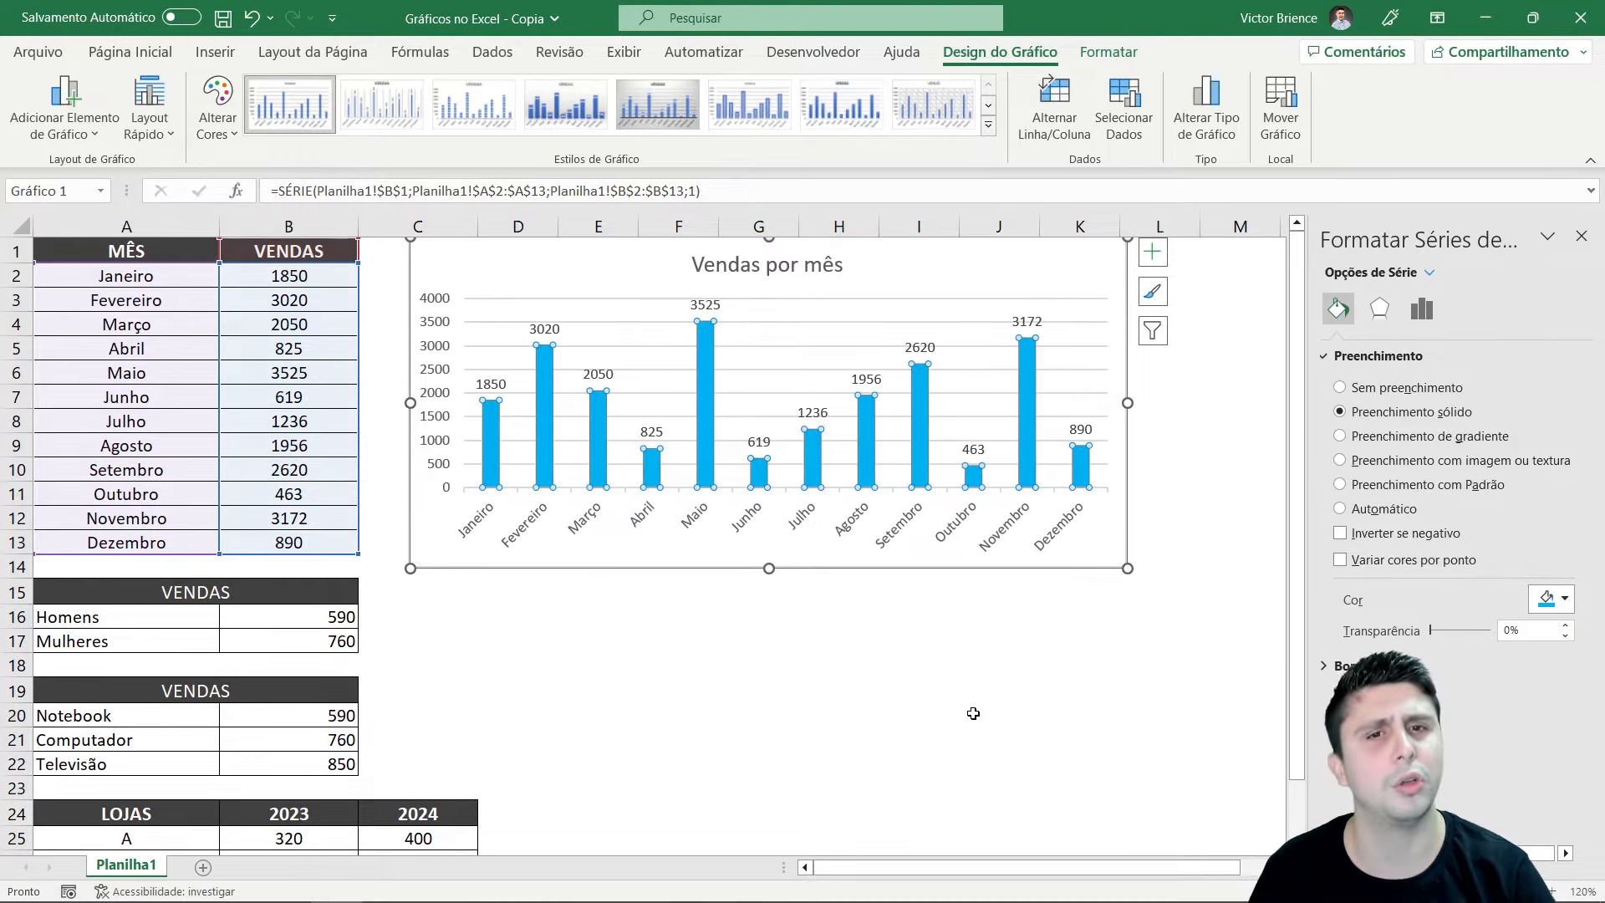
click(1582, 237)
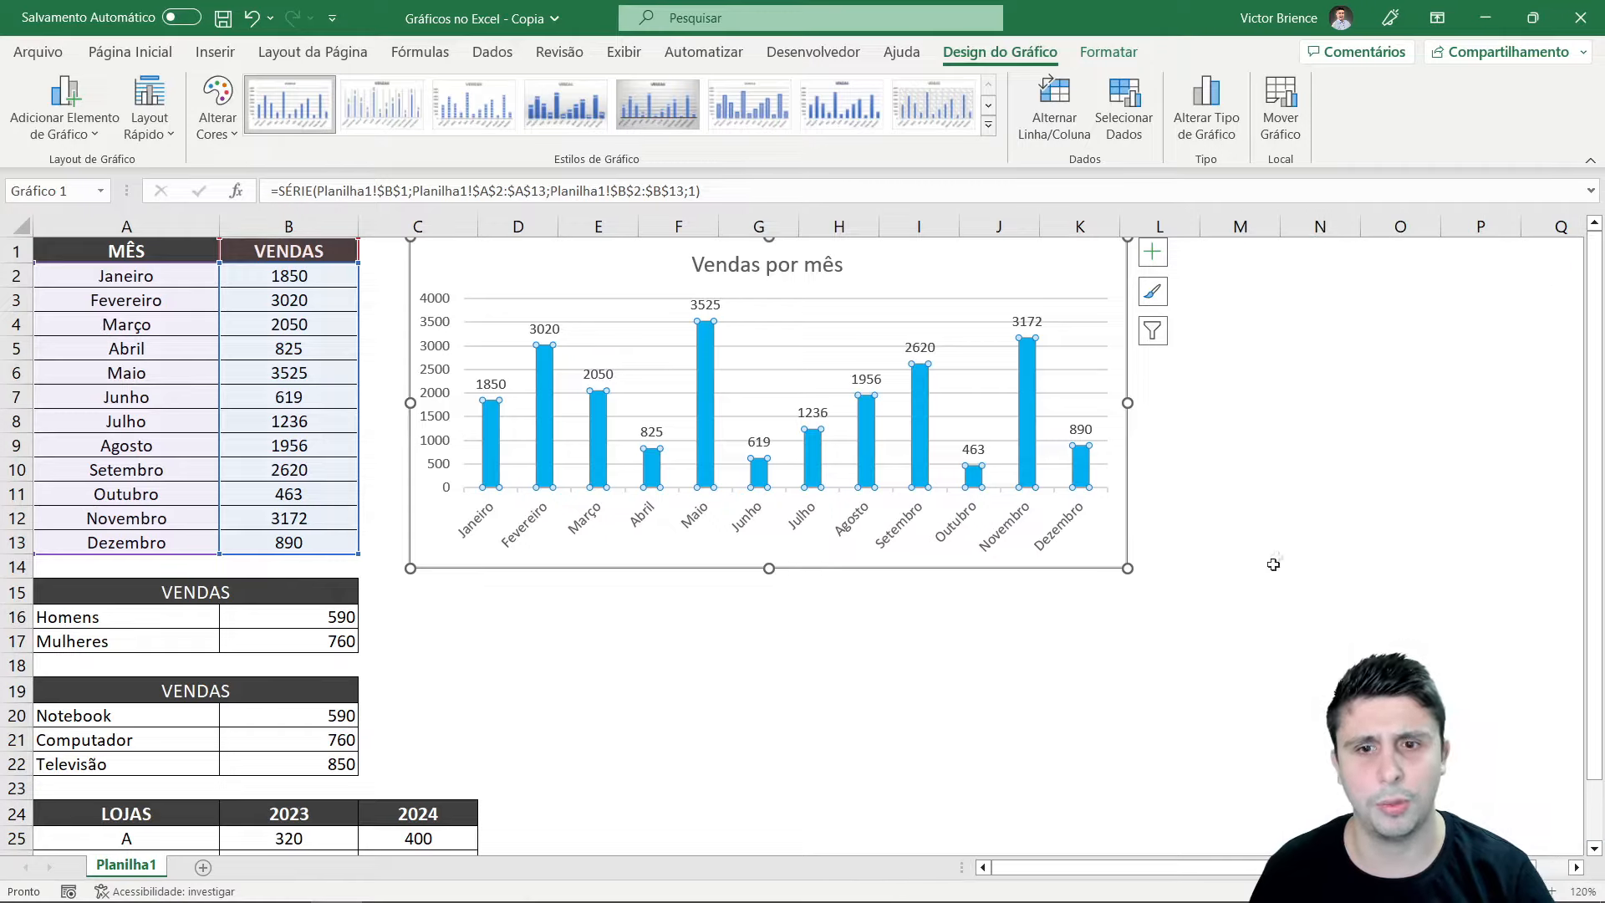
click(1229, 566)
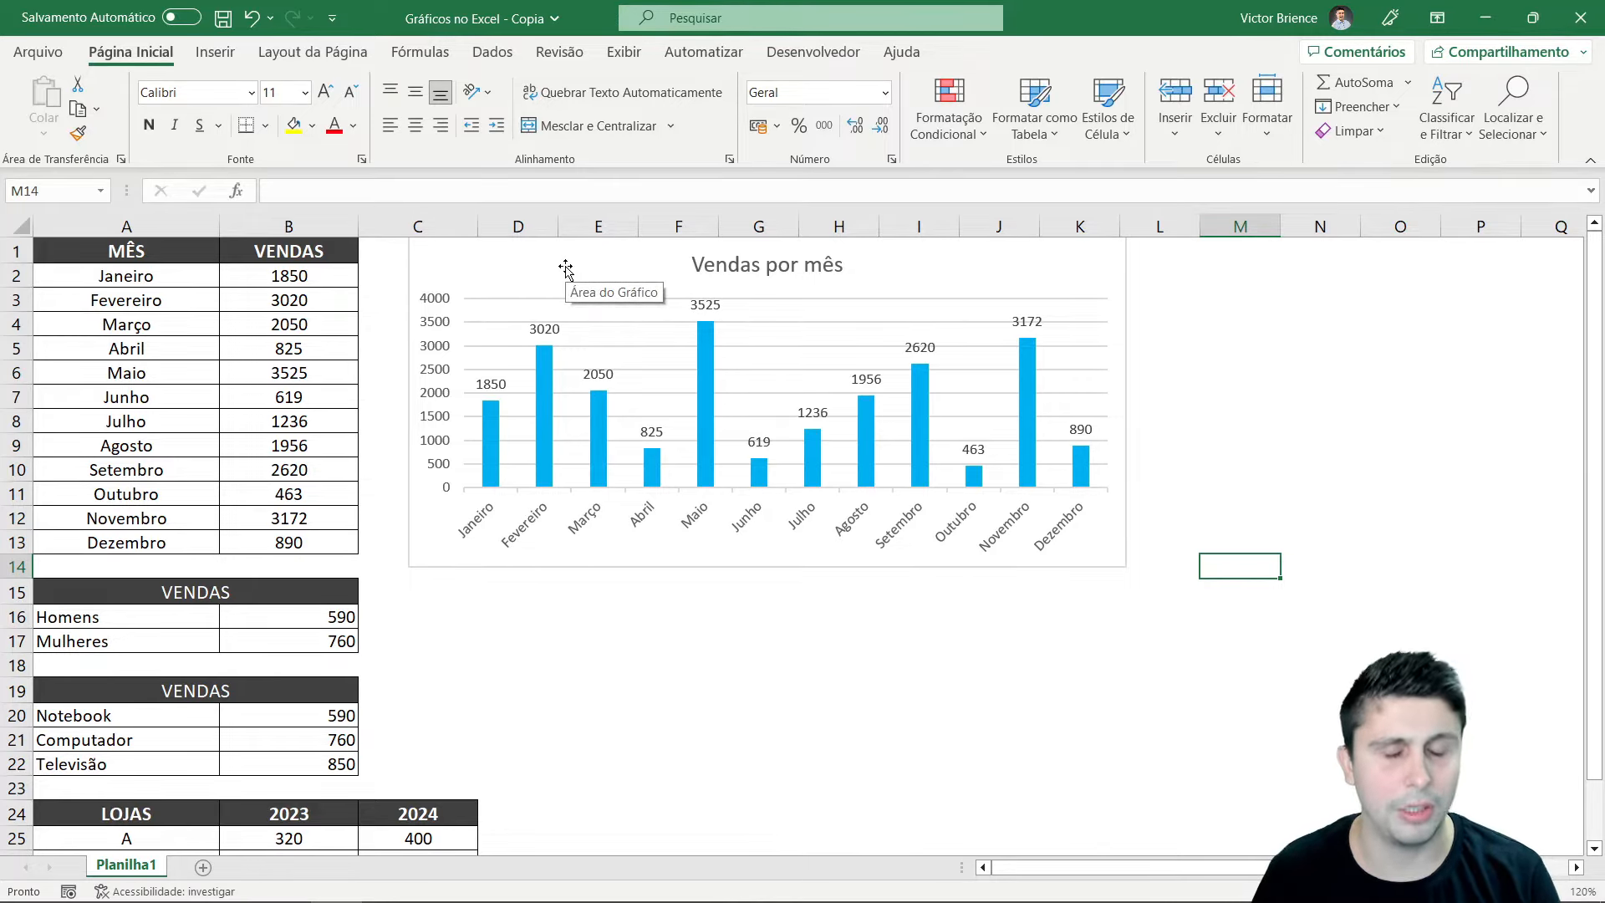
Insert a 2D clustered bar chart from the monthly sales table A1:B13 and place it below the column chart
drag(120, 255, 276, 545)
click(215, 52)
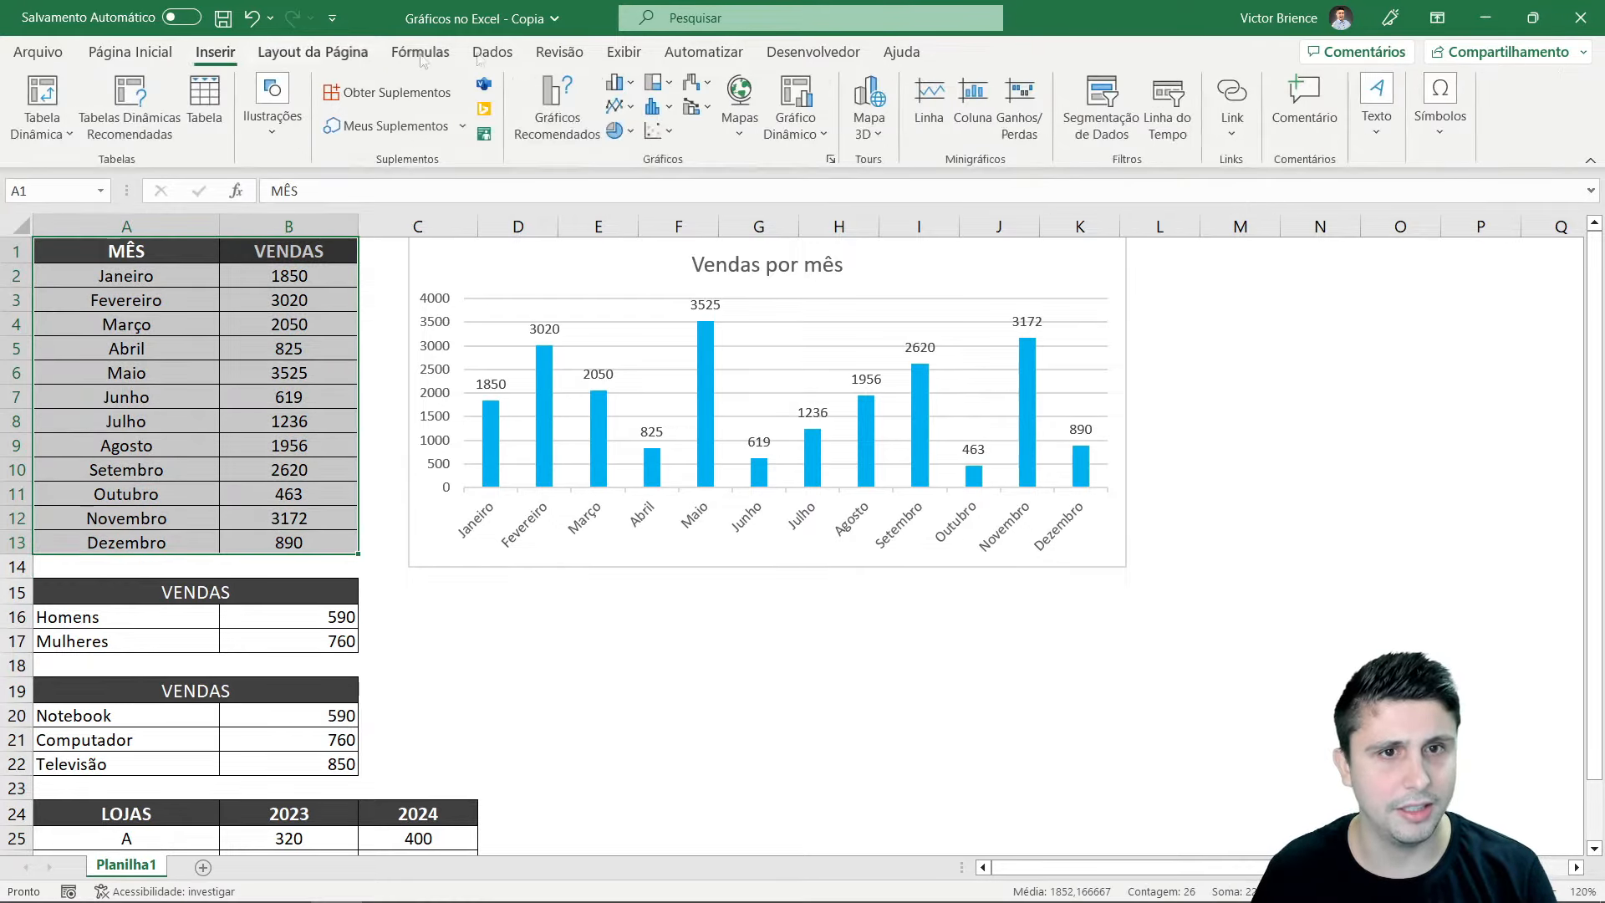
click(614, 81)
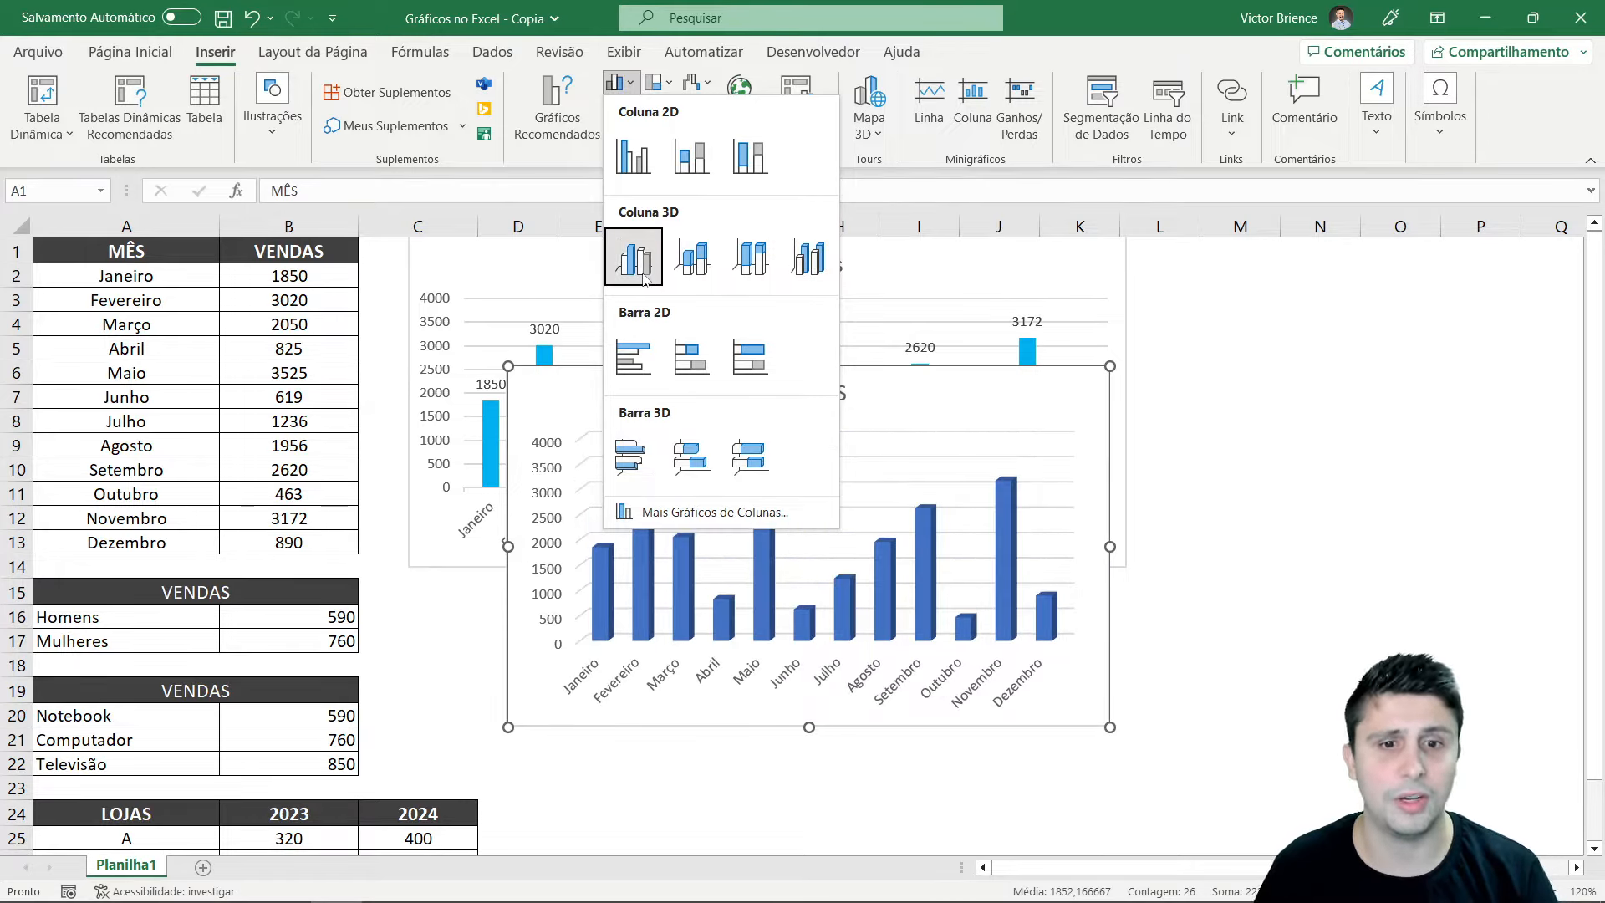
click(644, 371)
drag(921, 395, 876, 603)
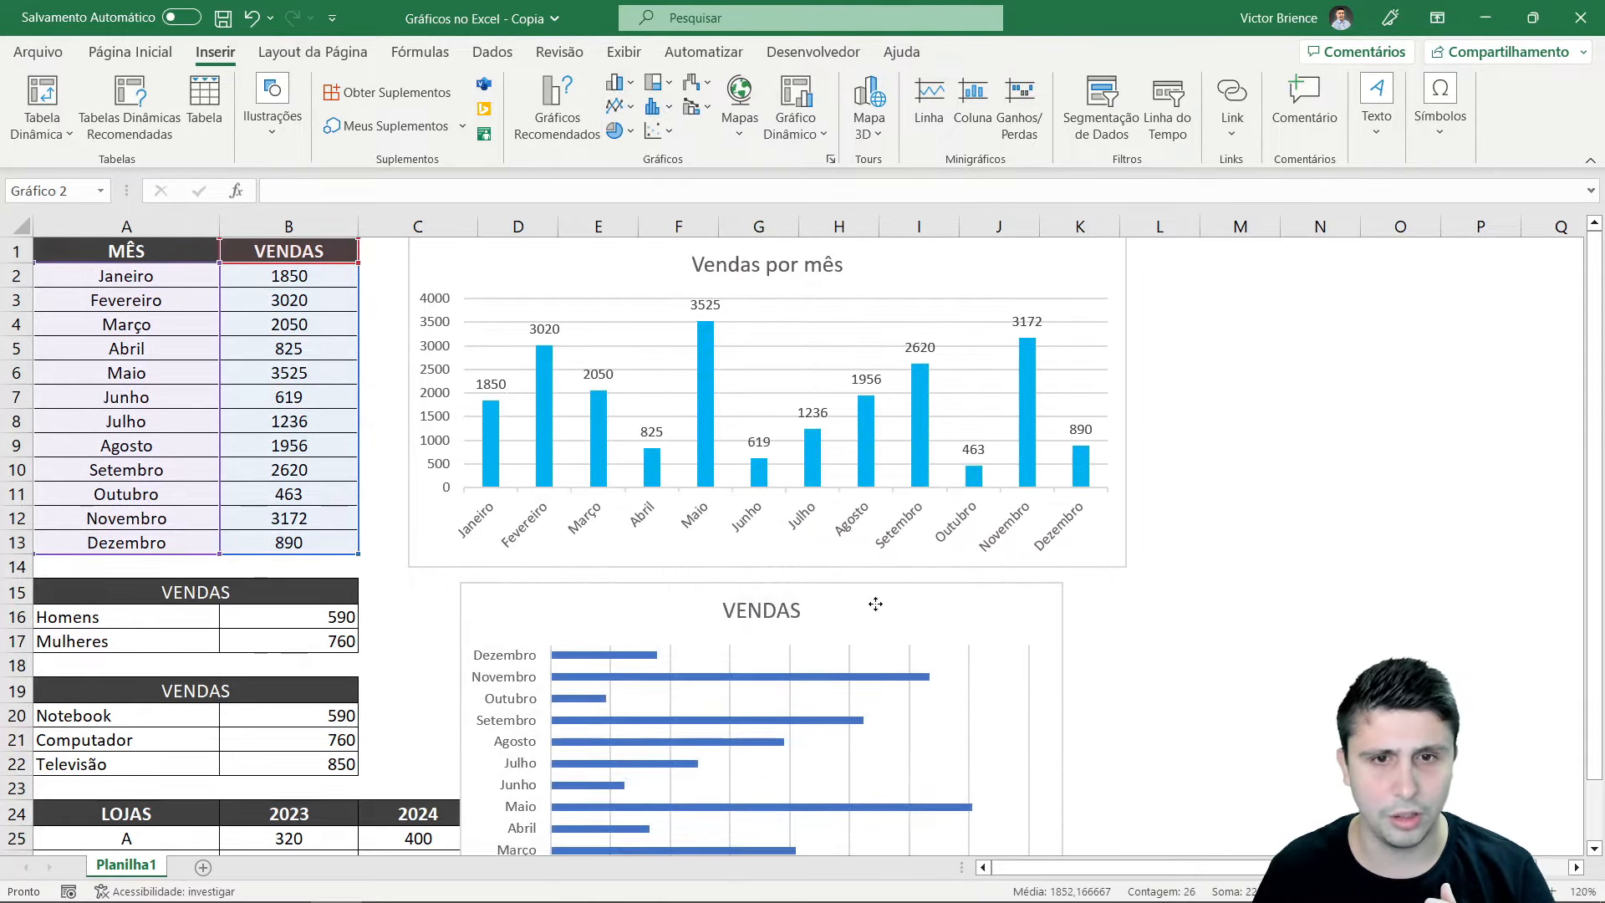
Arrange the column and bar charts side by side near the sheet's top and reduce the bar chart's height slightly
scroll(929, 528, down, 1)
scroll(936, 521, up, 1)
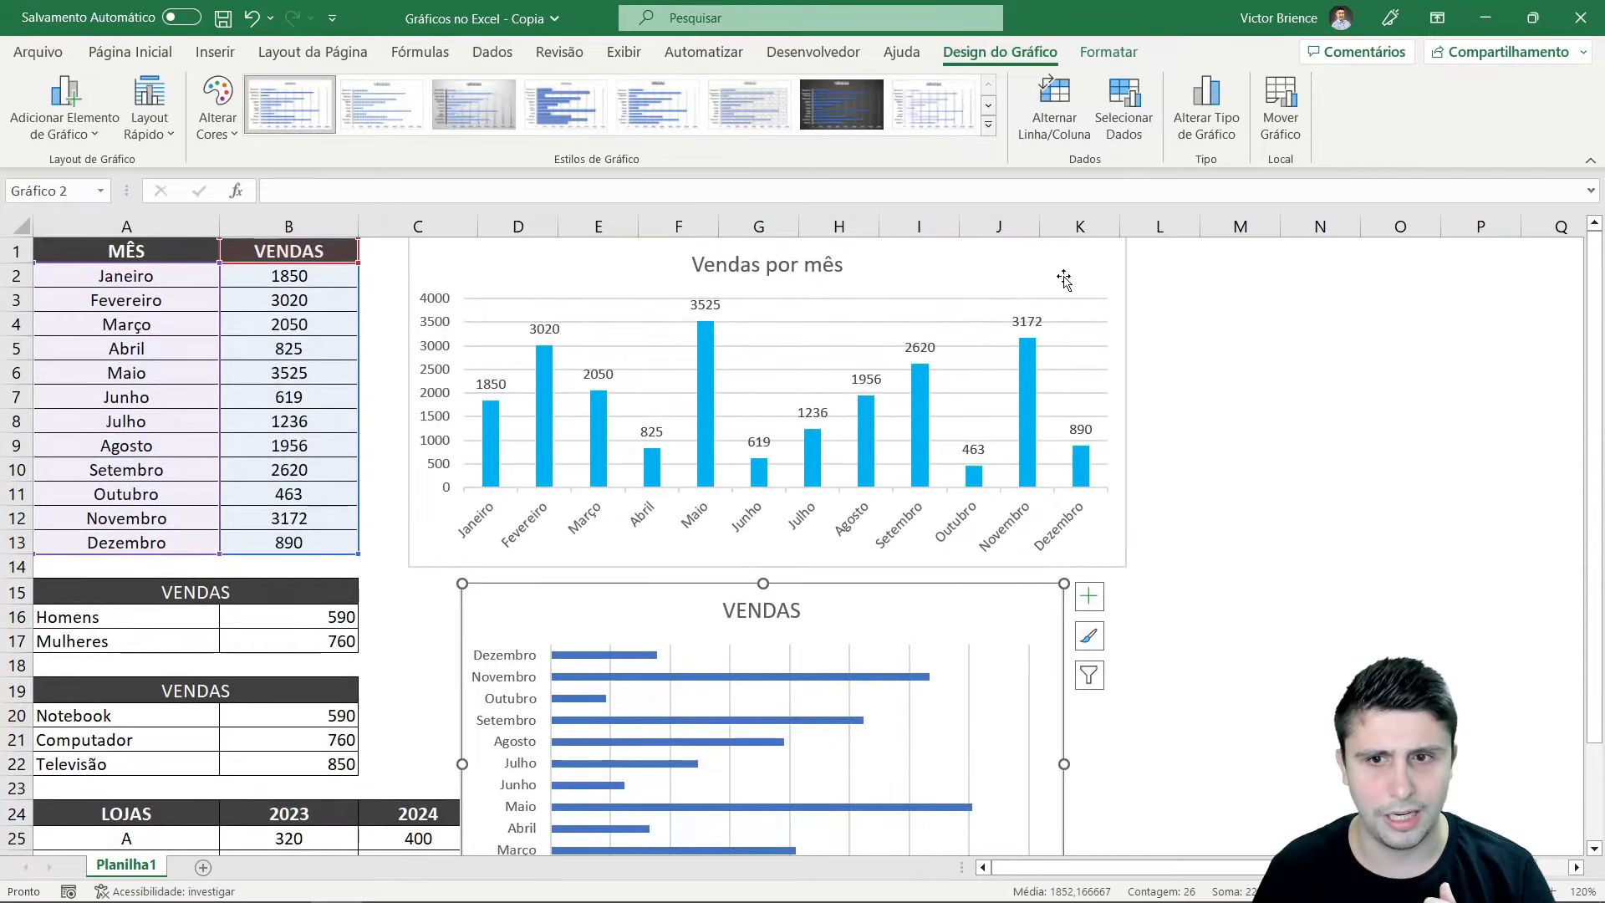
click(1067, 291)
drag(569, 614, 1203, 330)
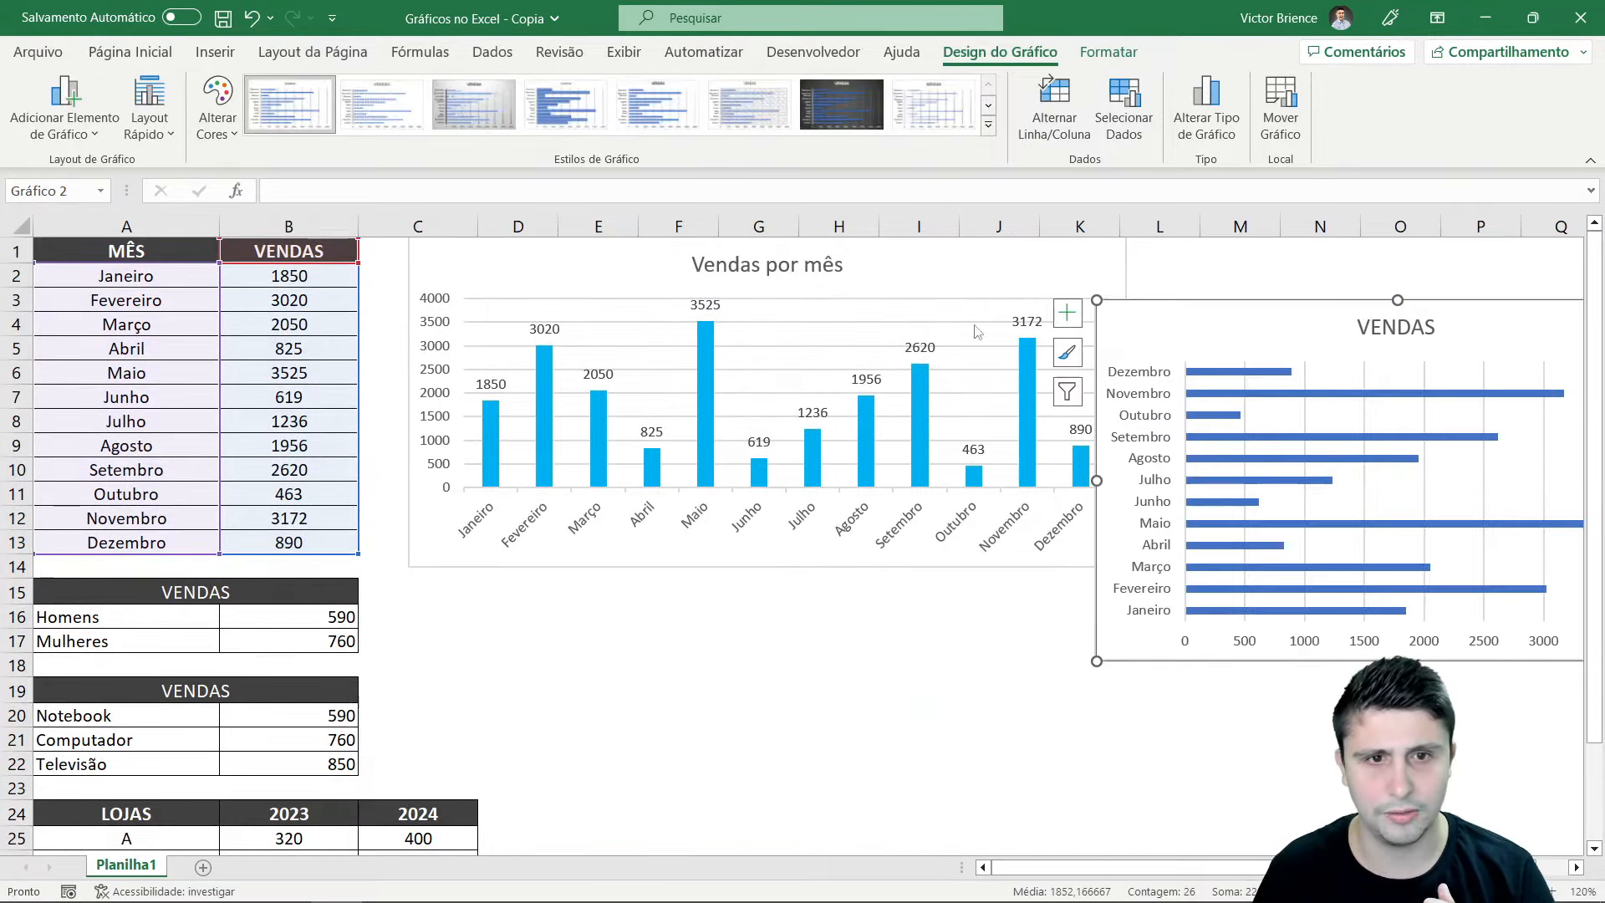
drag(580, 268, 381, 294)
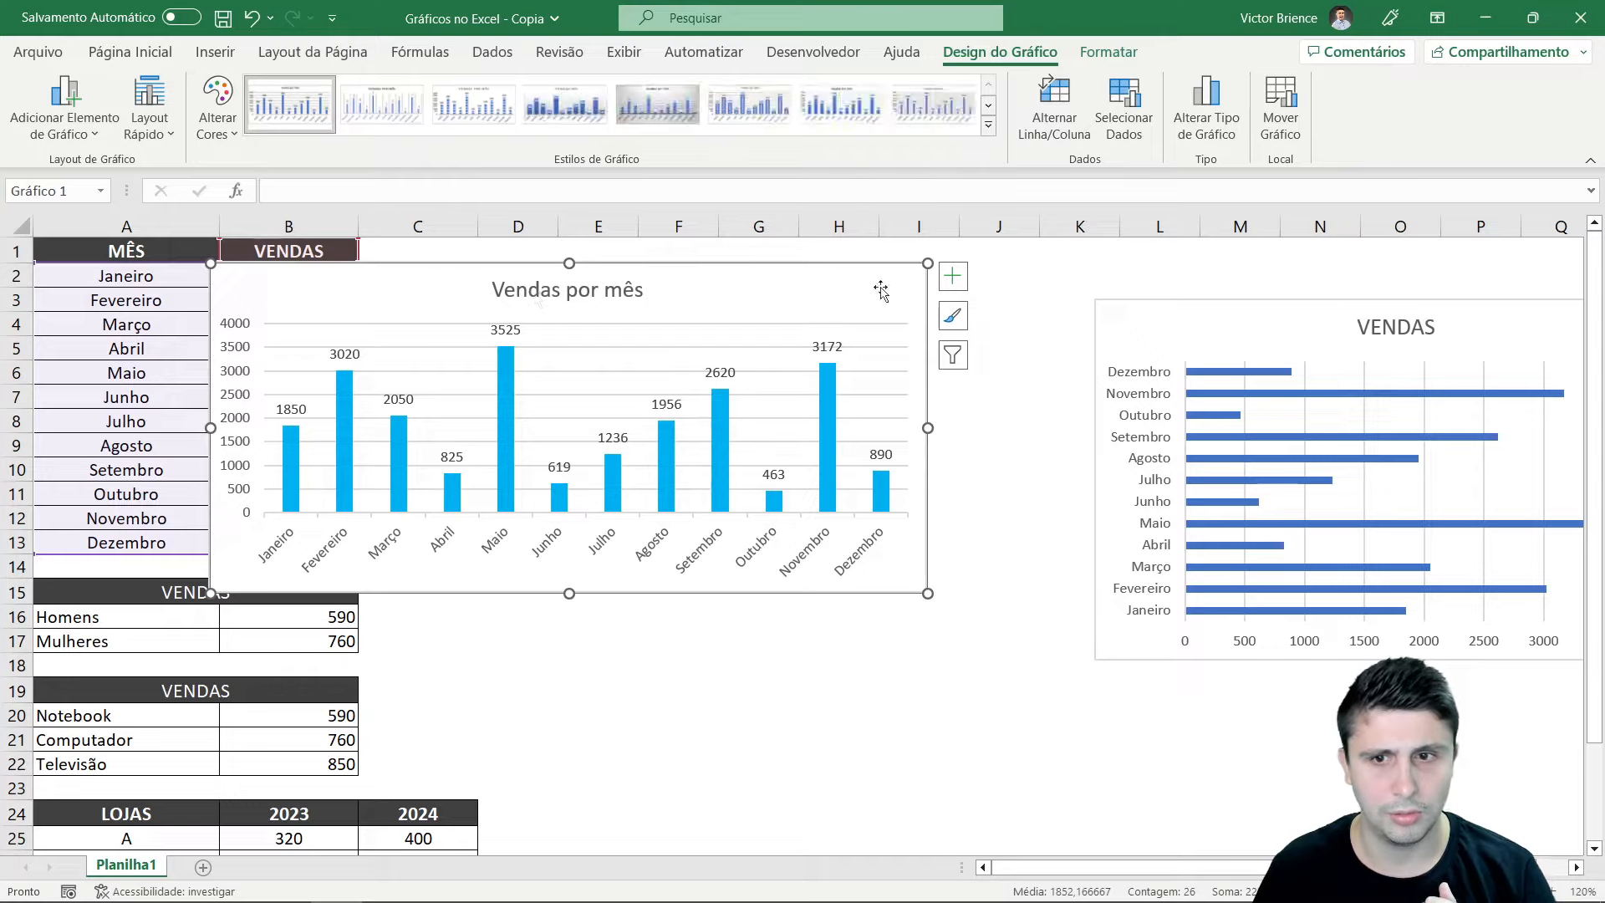
drag(1184, 329, 1036, 293)
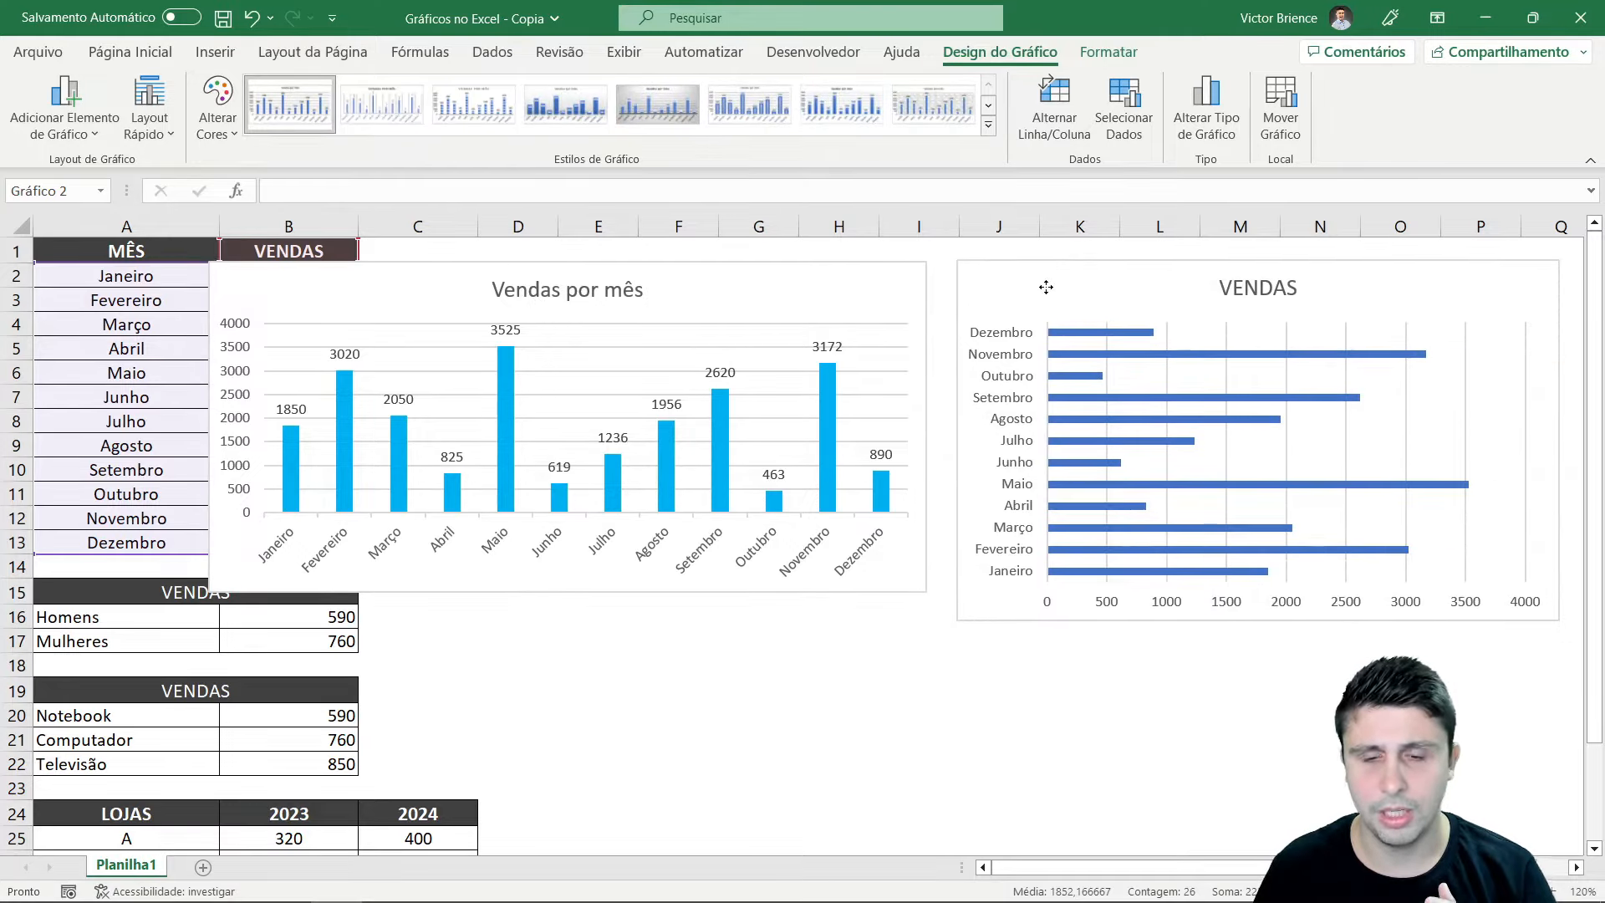
drag(1260, 622, 1260, 598)
click(993, 680)
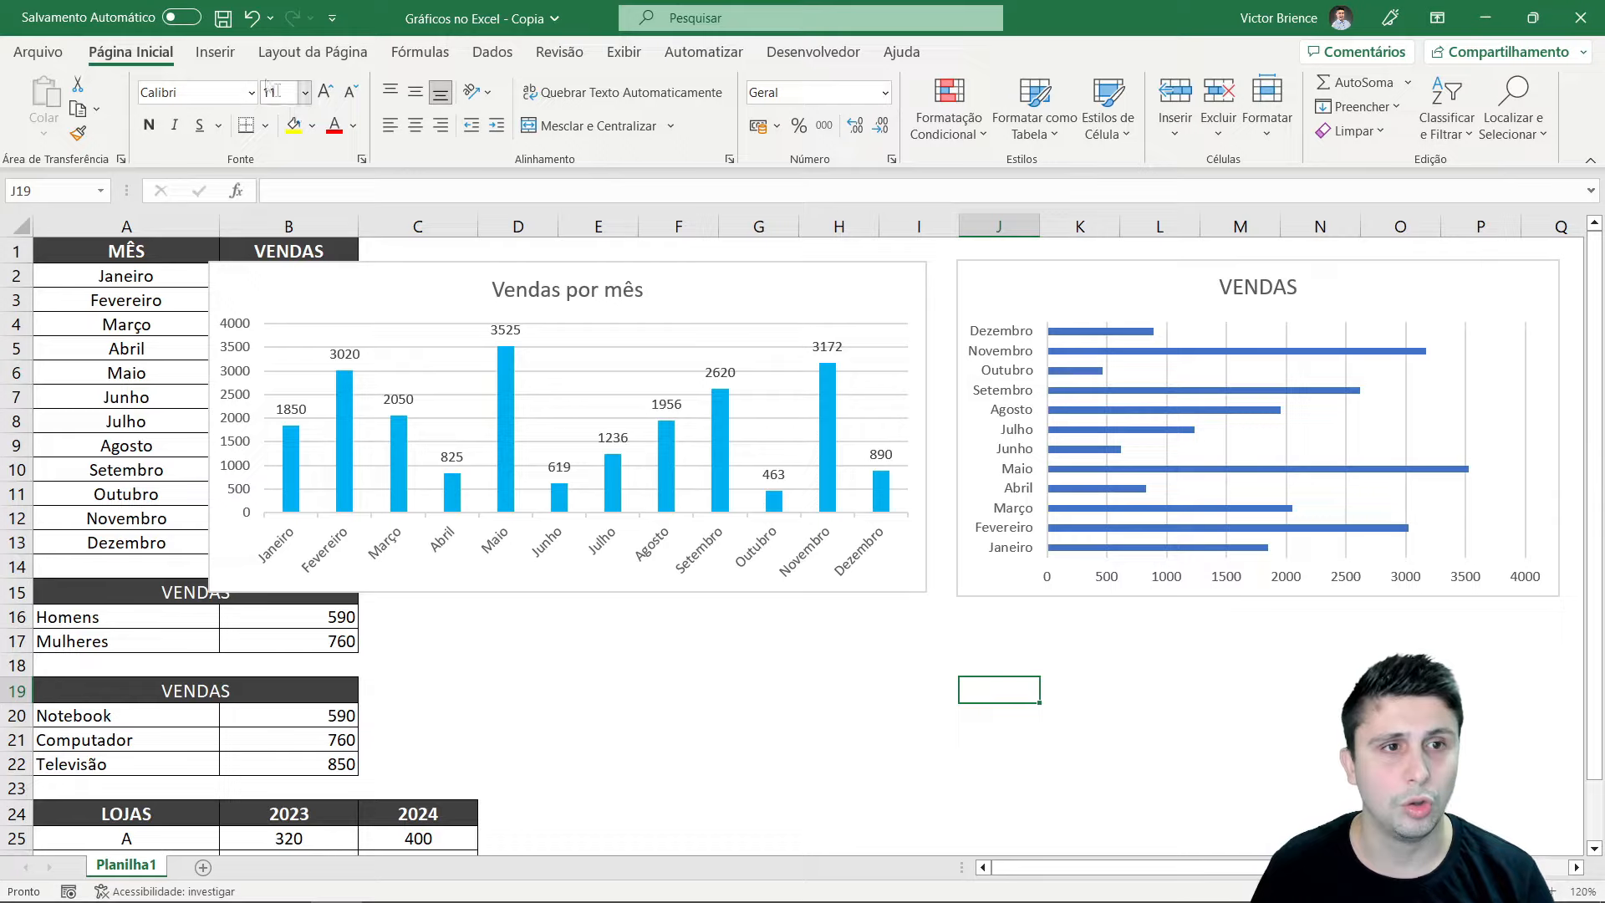
Examine the available 2D and 3D column and bar chart types against the two sales charts
click(214, 52)
click(632, 82)
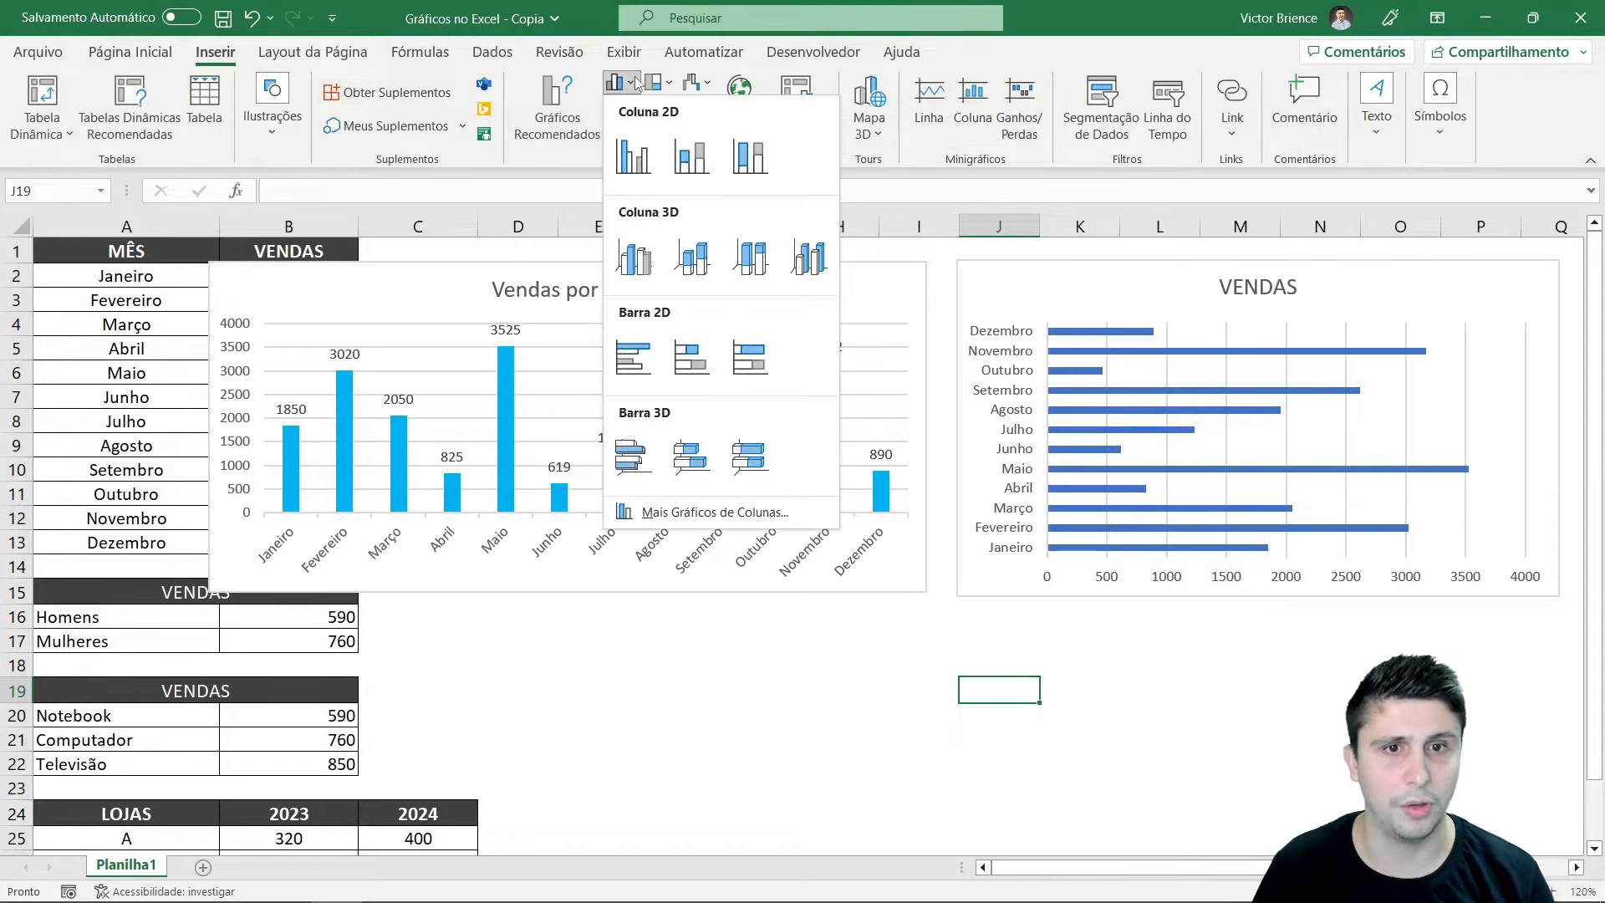
click(649, 716)
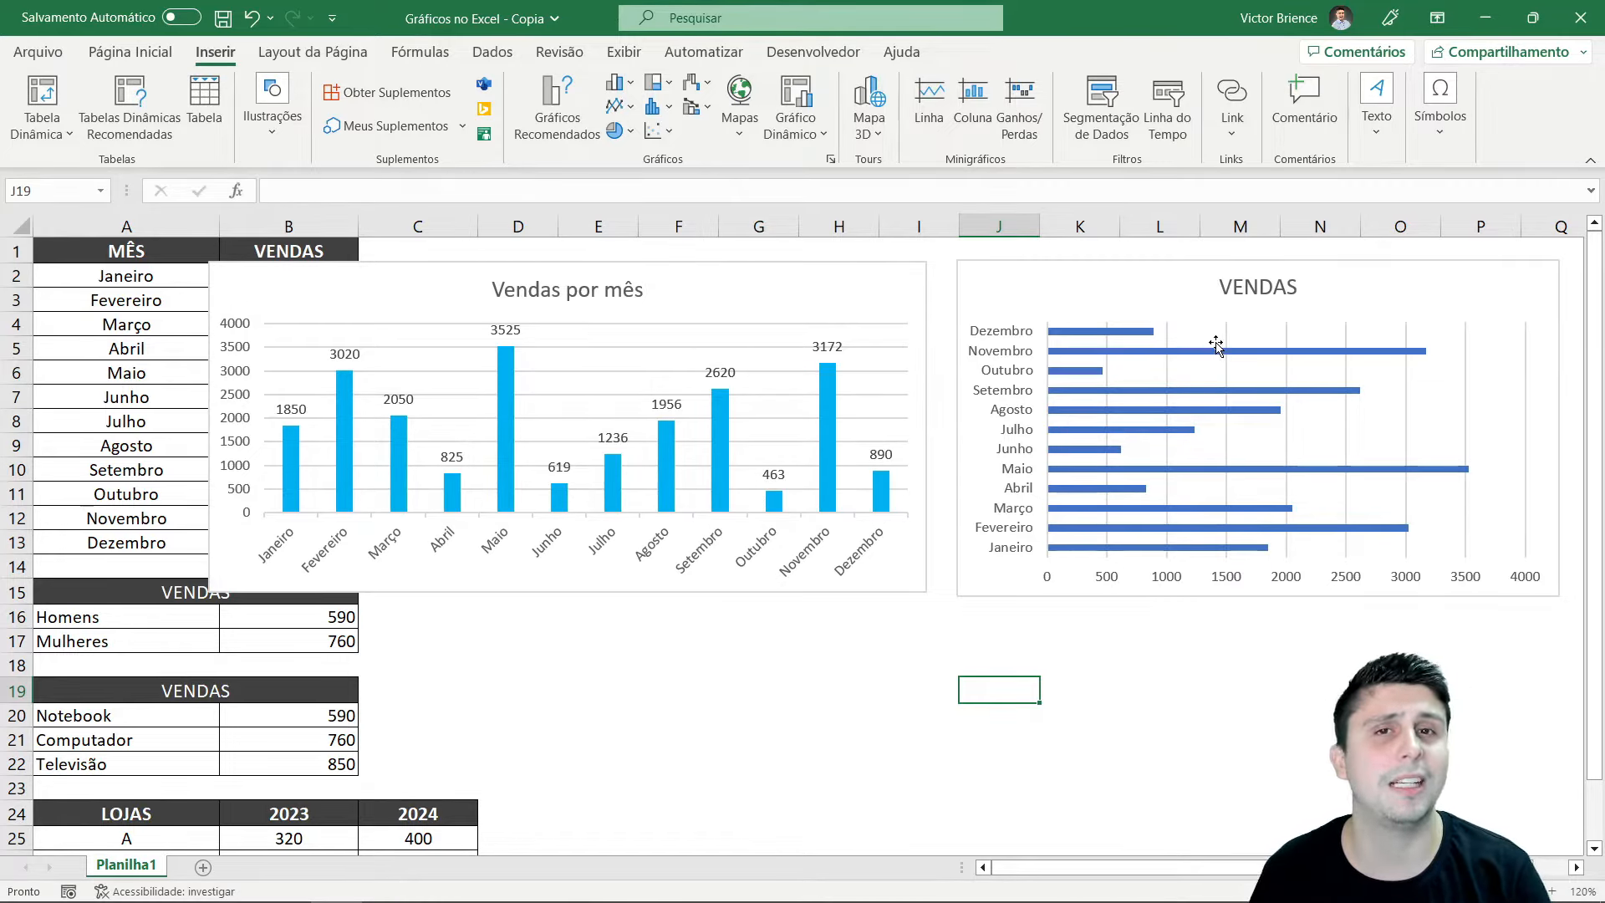
mouse_move(1181, 358)
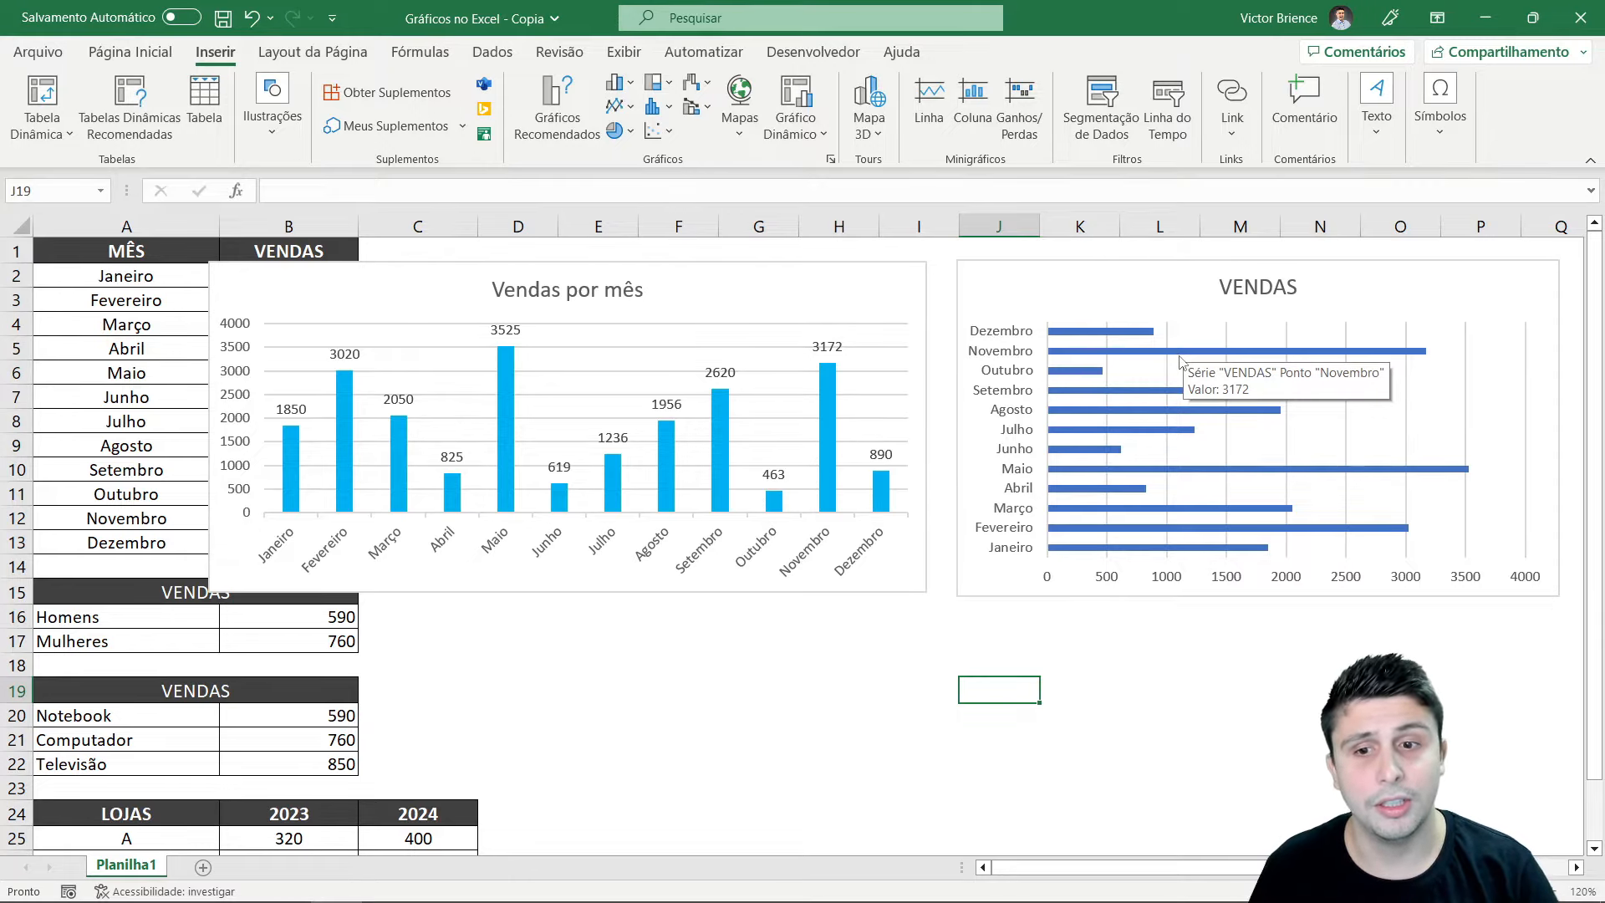
click(619, 105)
click(619, 87)
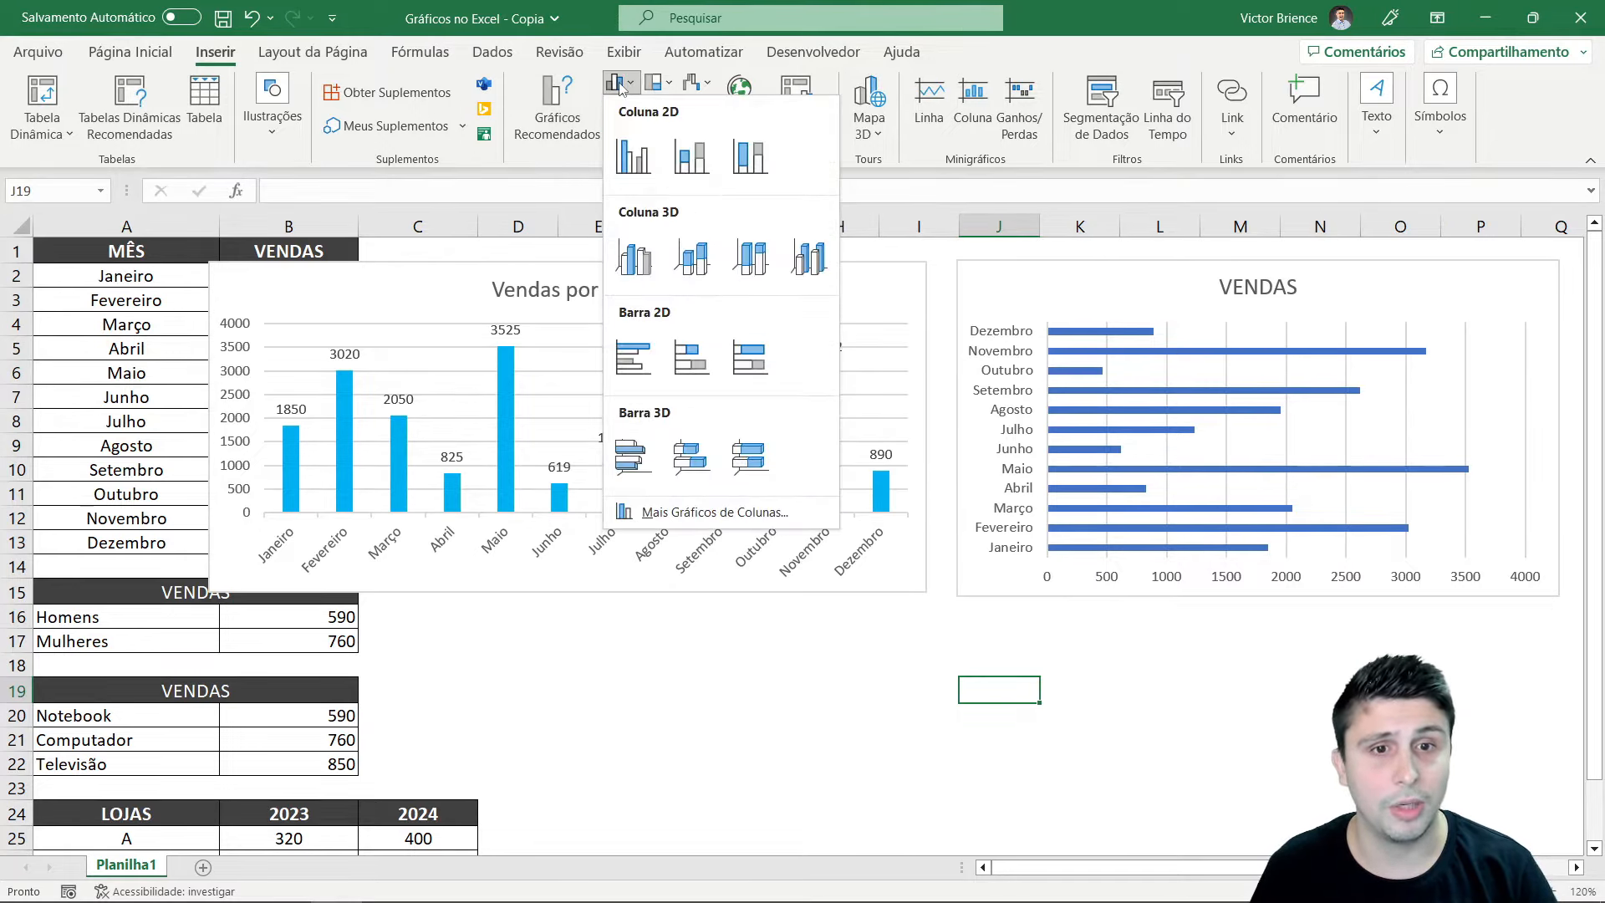
click(903, 679)
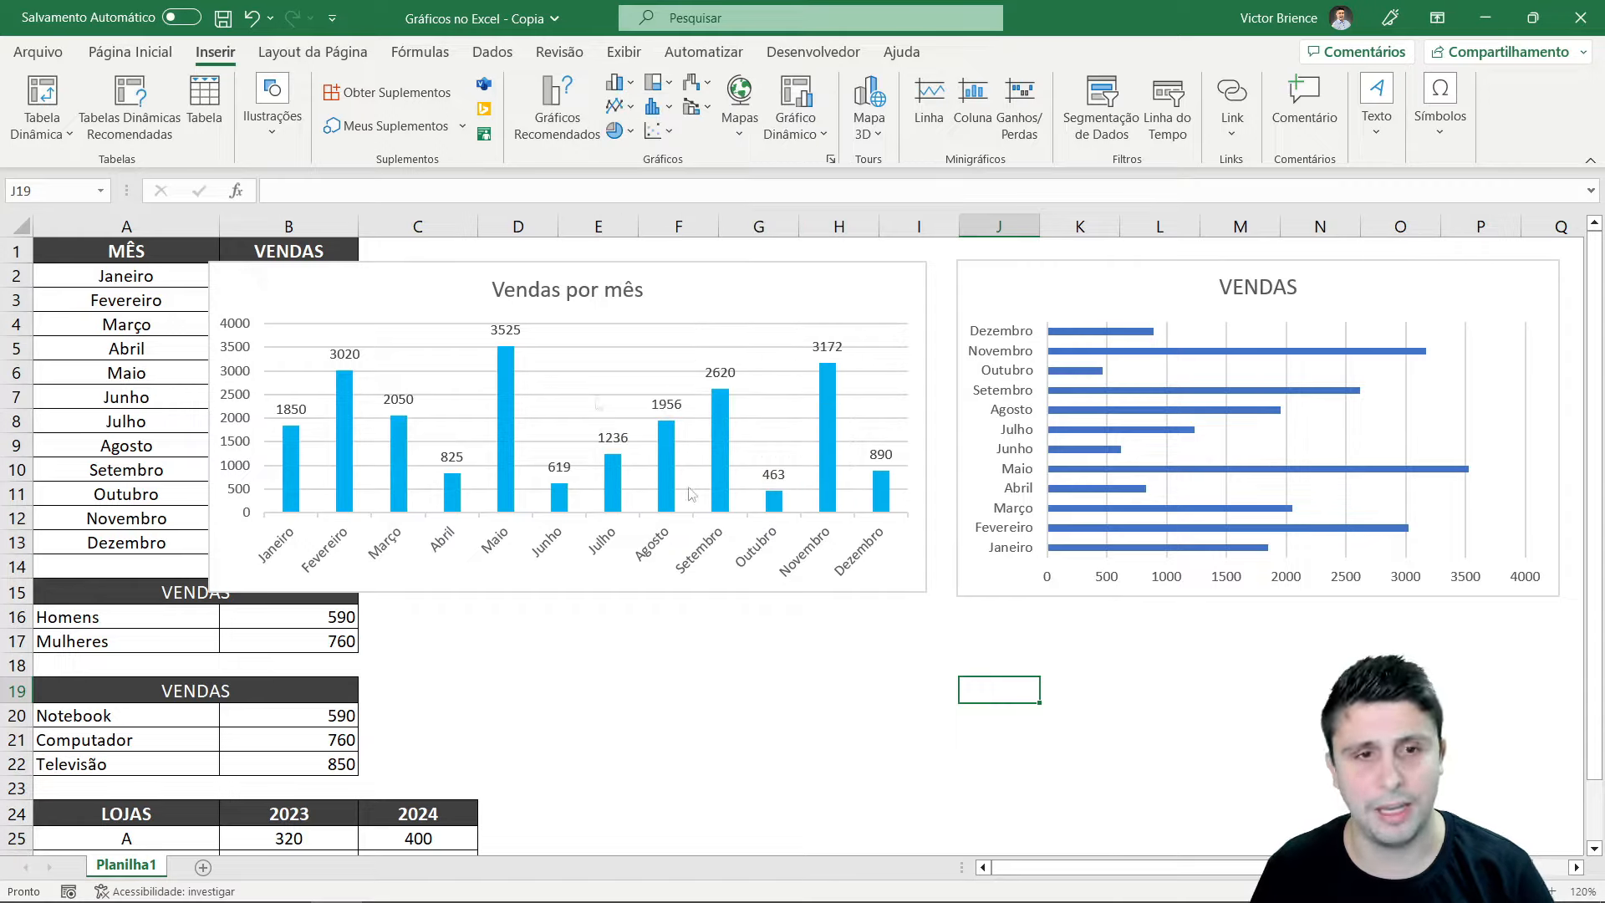
click(422, 288)
click(1143, 297)
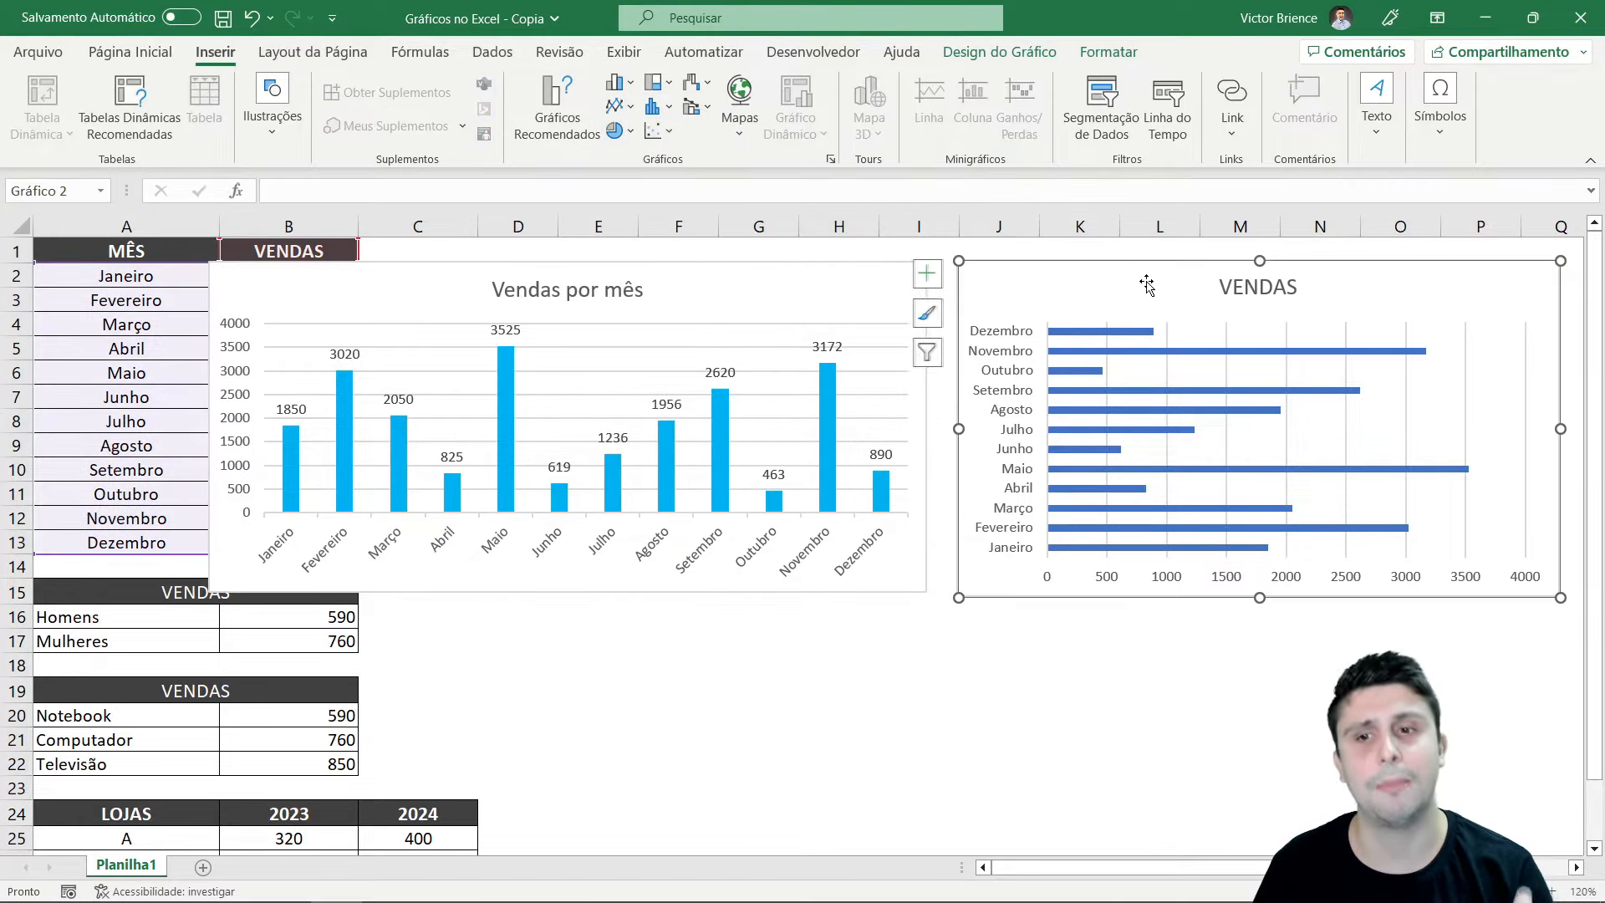
click(1041, 636)
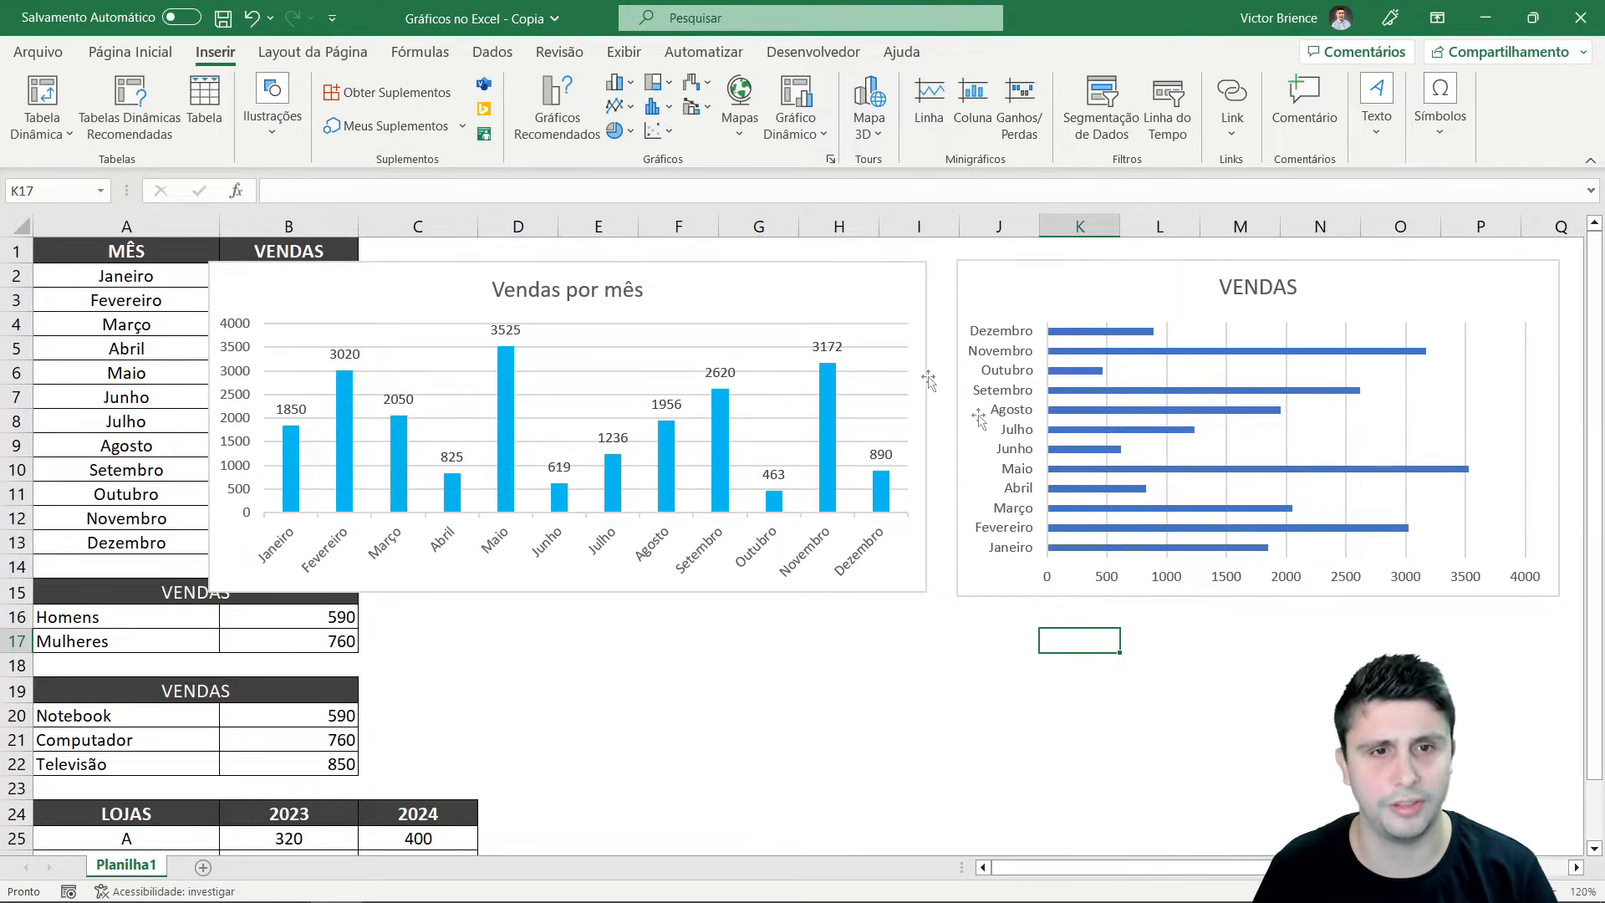
click(616, 82)
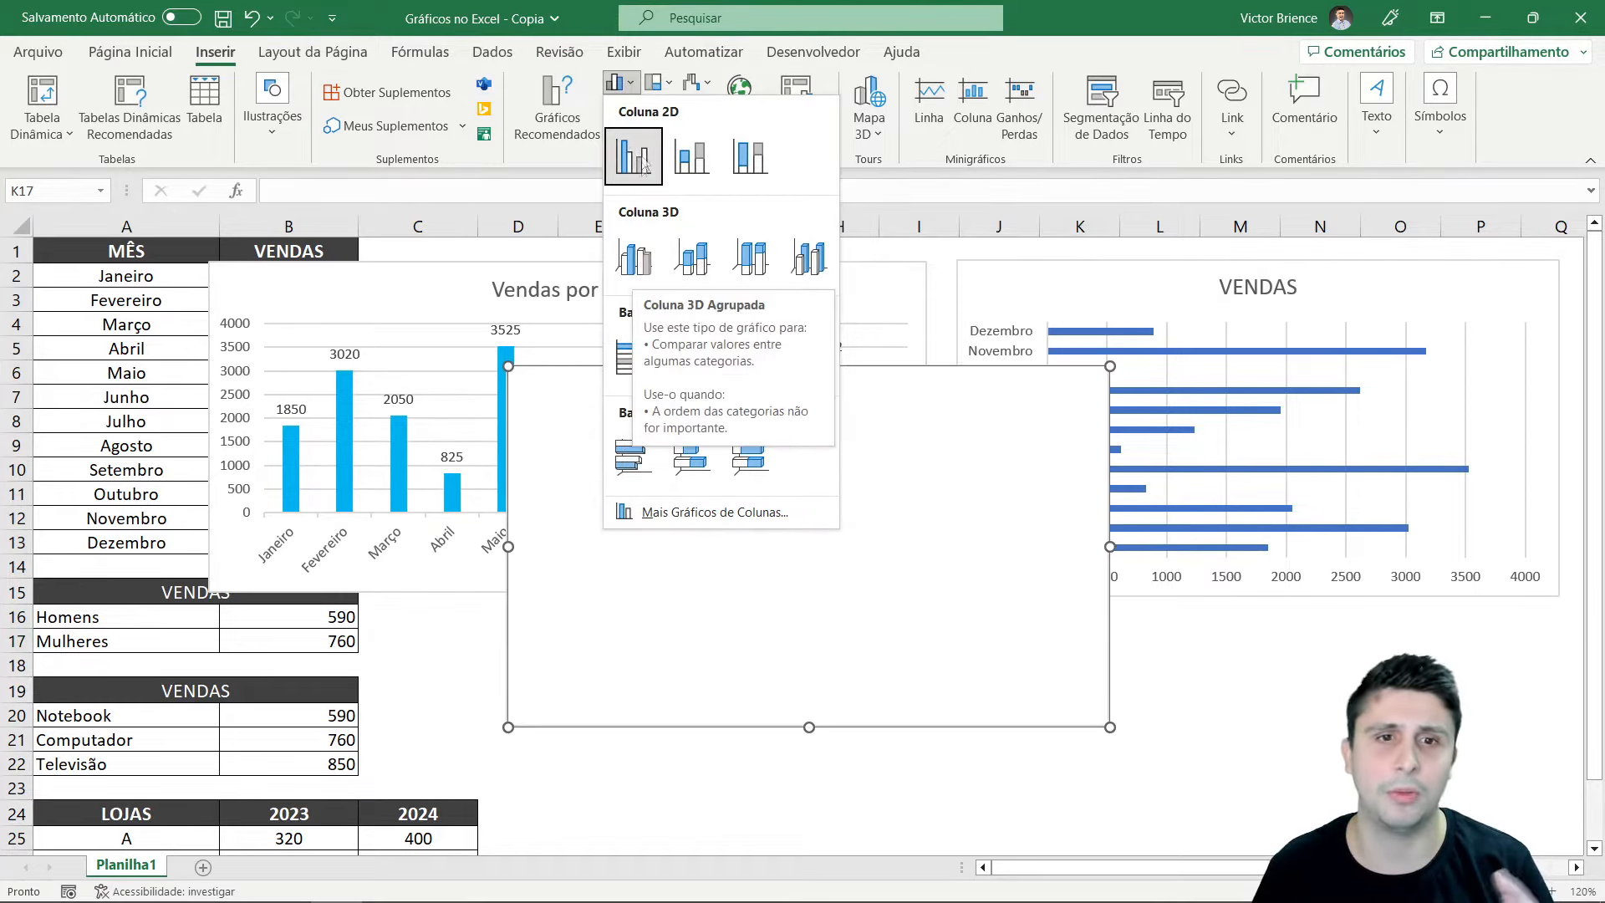
click(1177, 671)
click(920, 665)
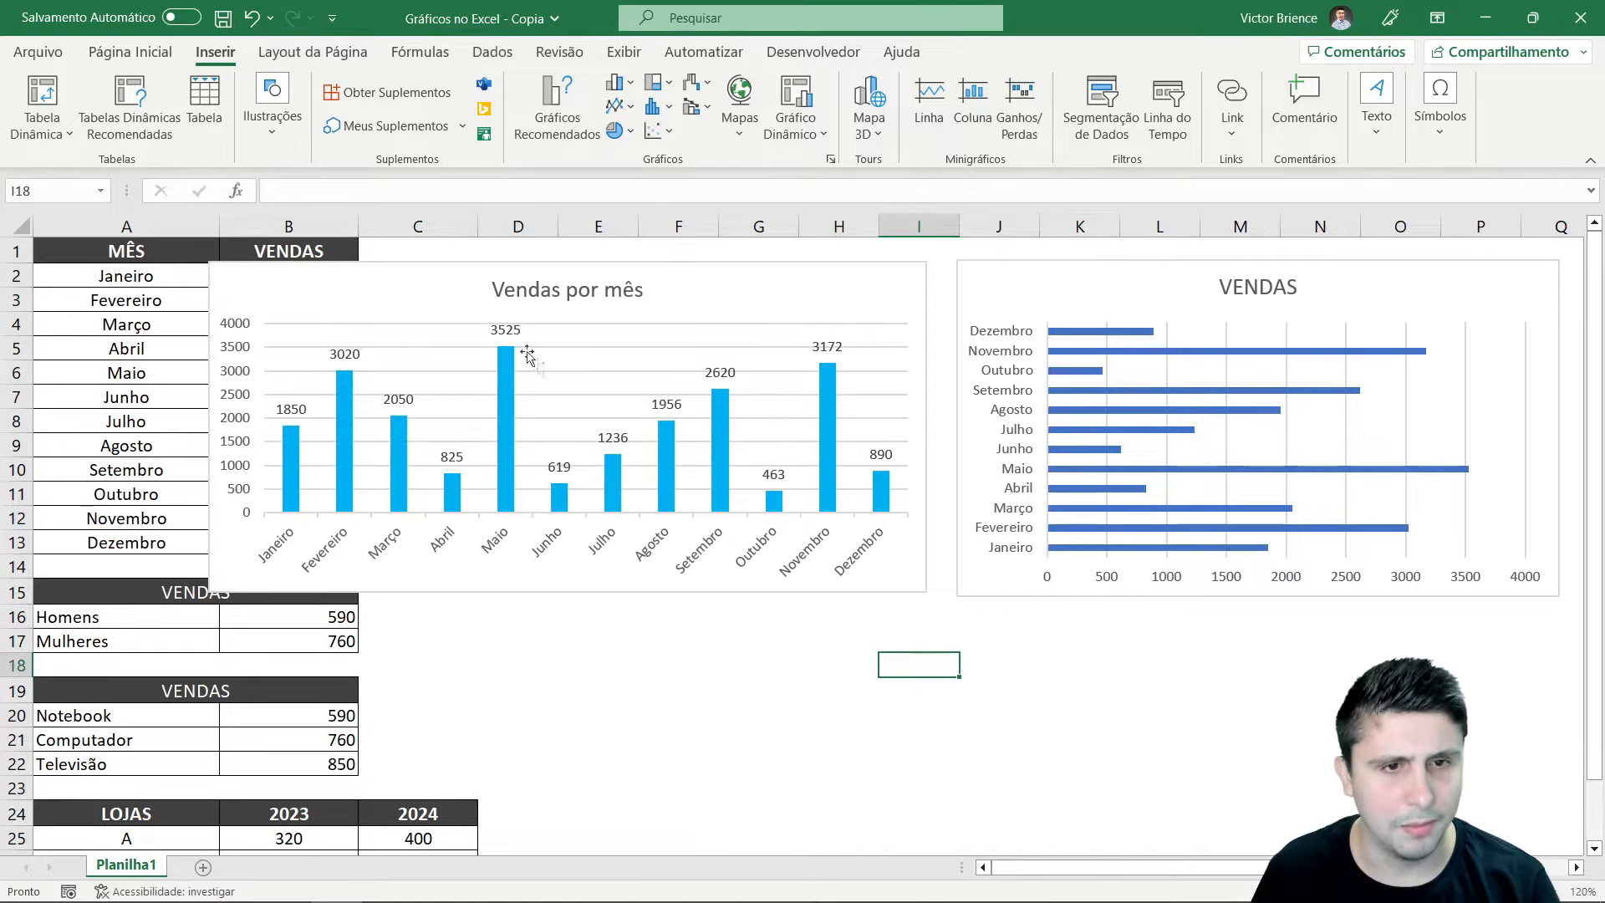
Move the Vendas por mês column chart below the LOJAS table, aligned with the sheet's left edge around row 31
drag(423, 287, 448, 563)
scroll(484, 443, down, 3)
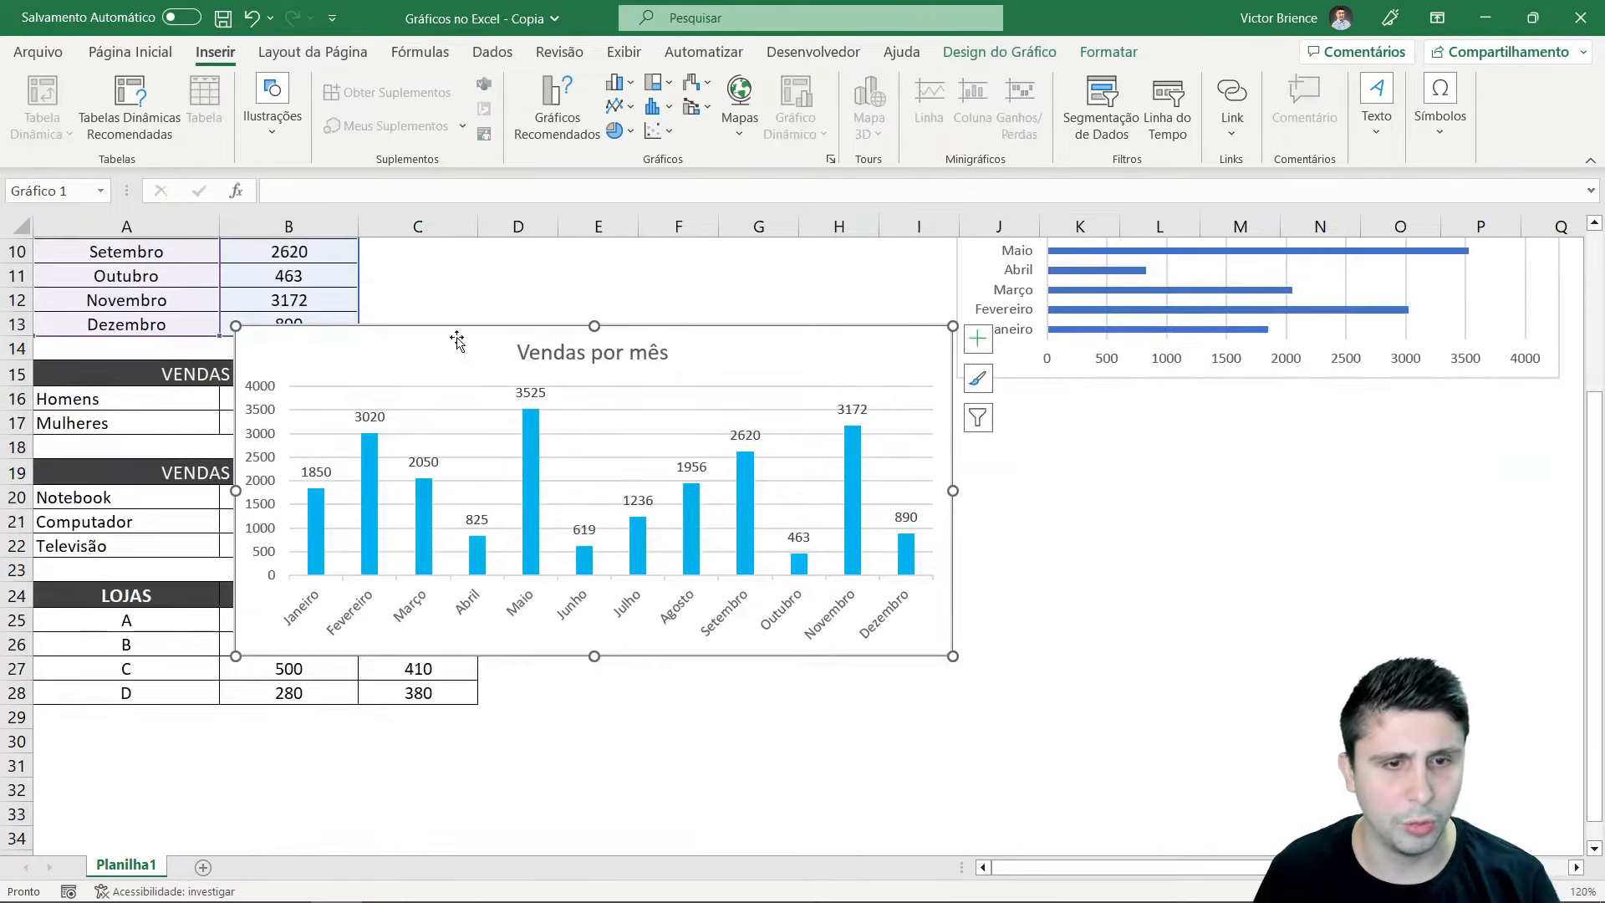
drag(455, 340, 455, 566)
scroll(441, 454, down, 3)
drag(442, 359, 387, 563)
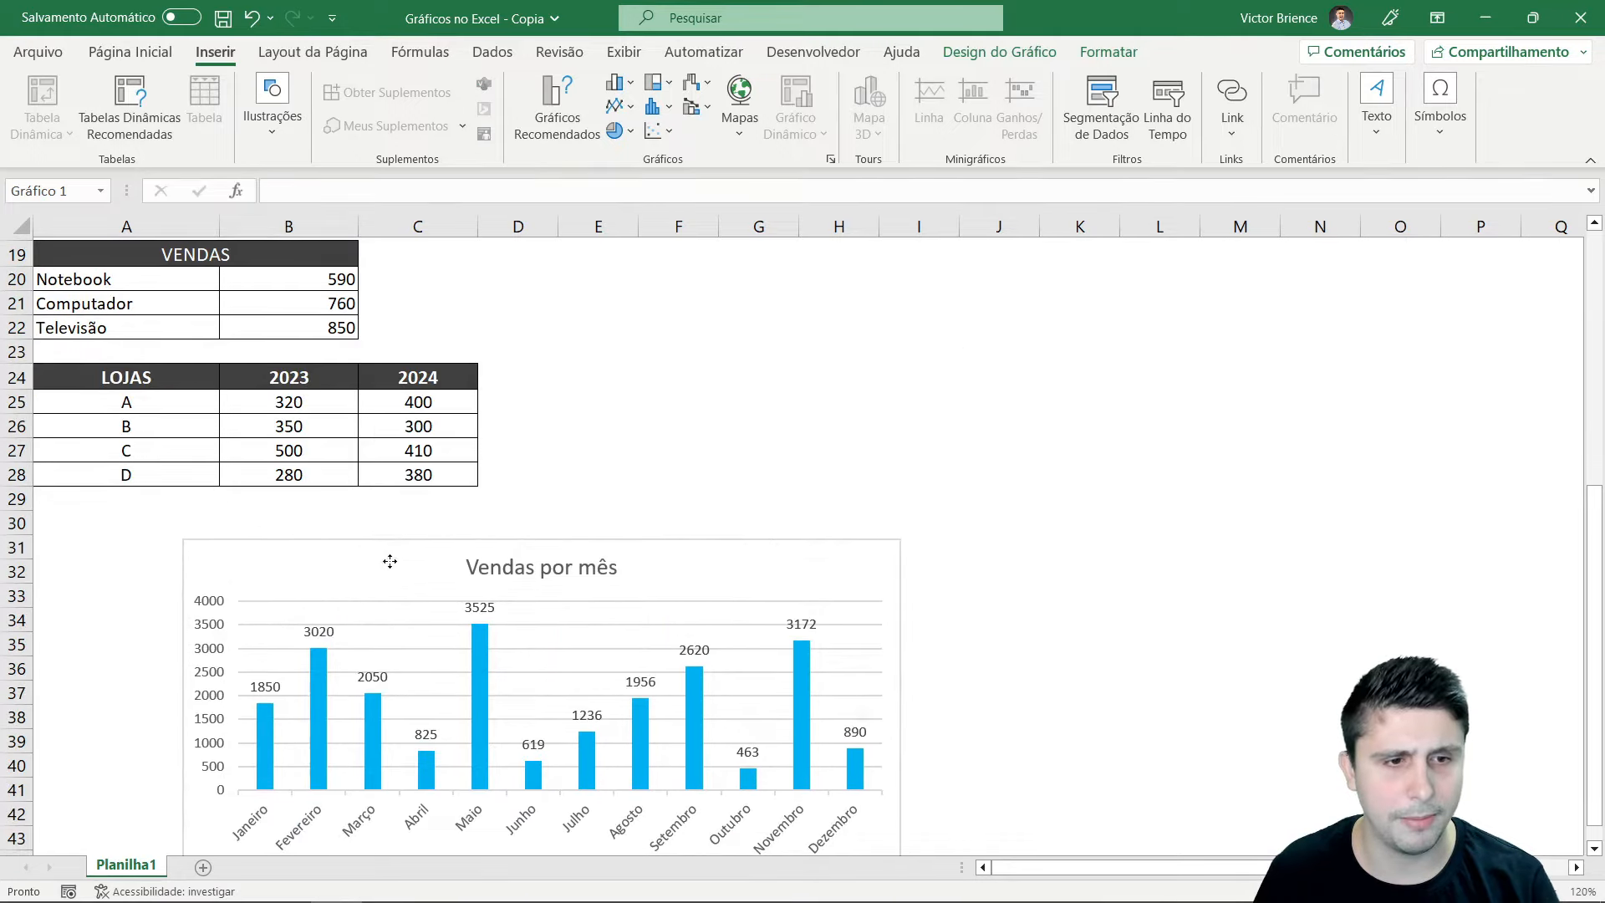
scroll(387, 562, down, 2)
drag(387, 419, 237, 415)
scroll(920, 459, up, 8)
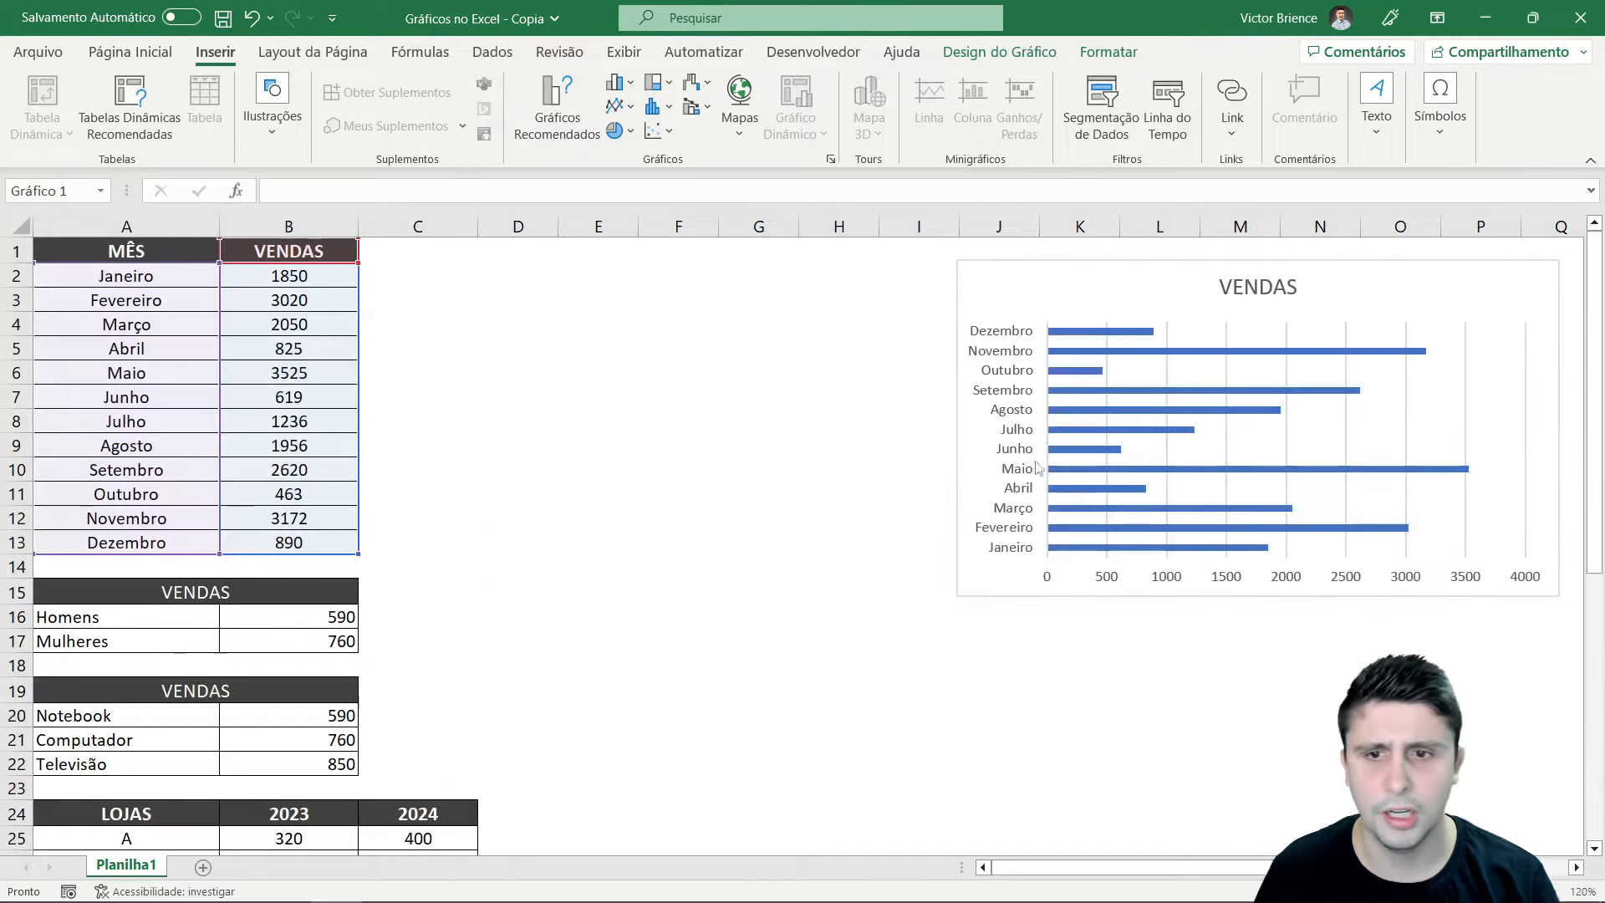
Move the VENDAS bar chart down beside the column chart, below the data tables
drag(1062, 286, 1037, 552)
scroll(879, 471, down, 4)
drag(1063, 275, 921, 705)
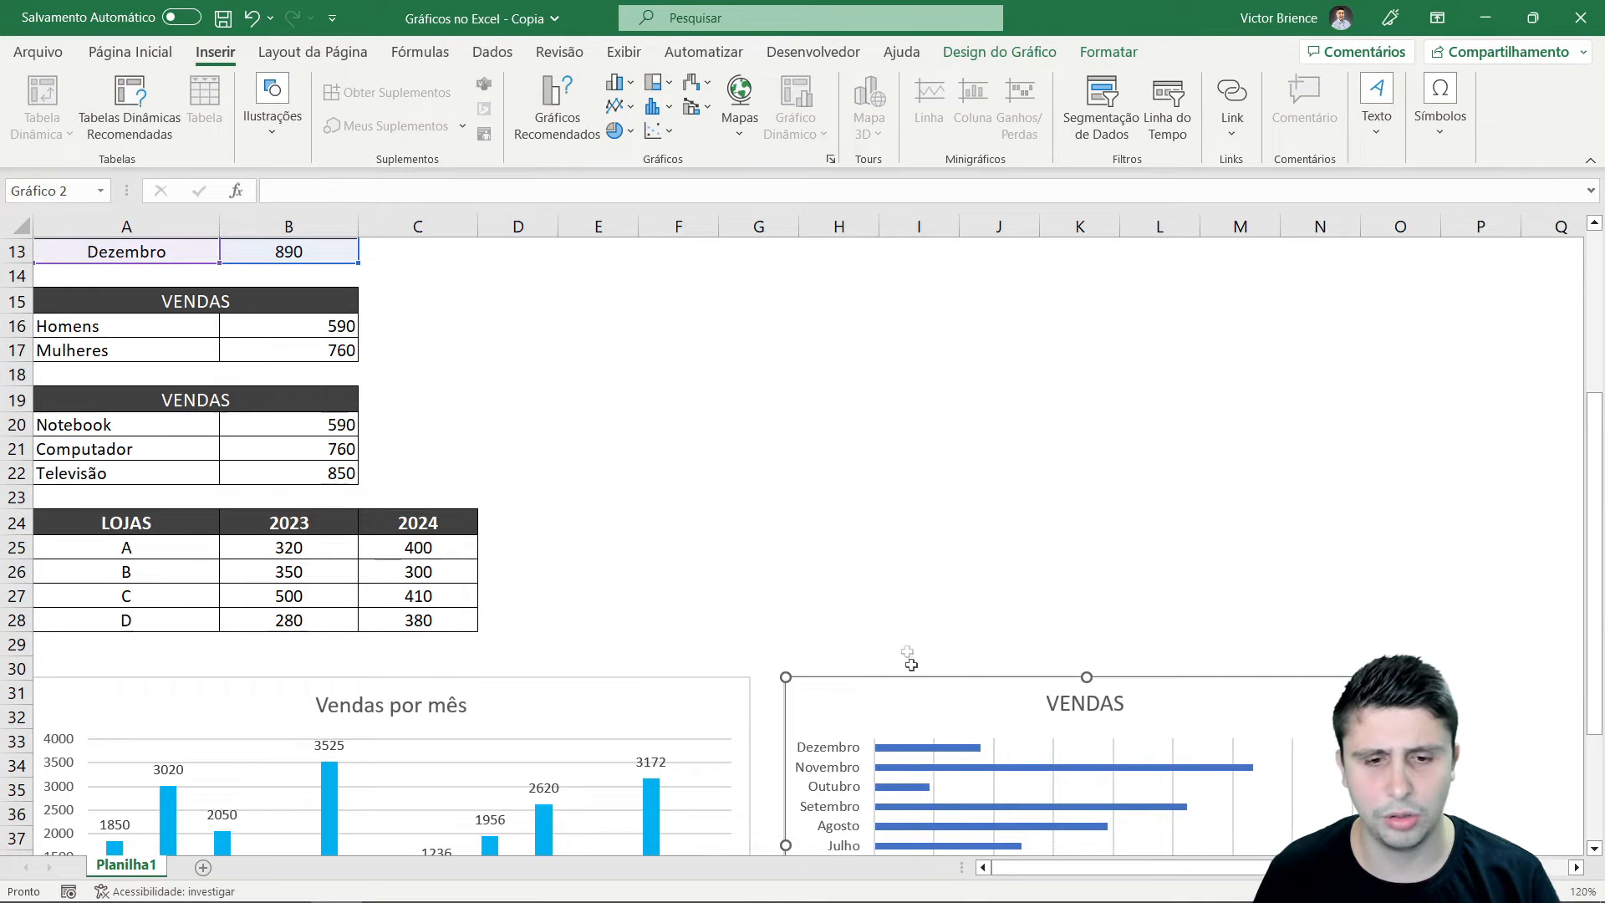
click(862, 515)
scroll(874, 526, down, 2)
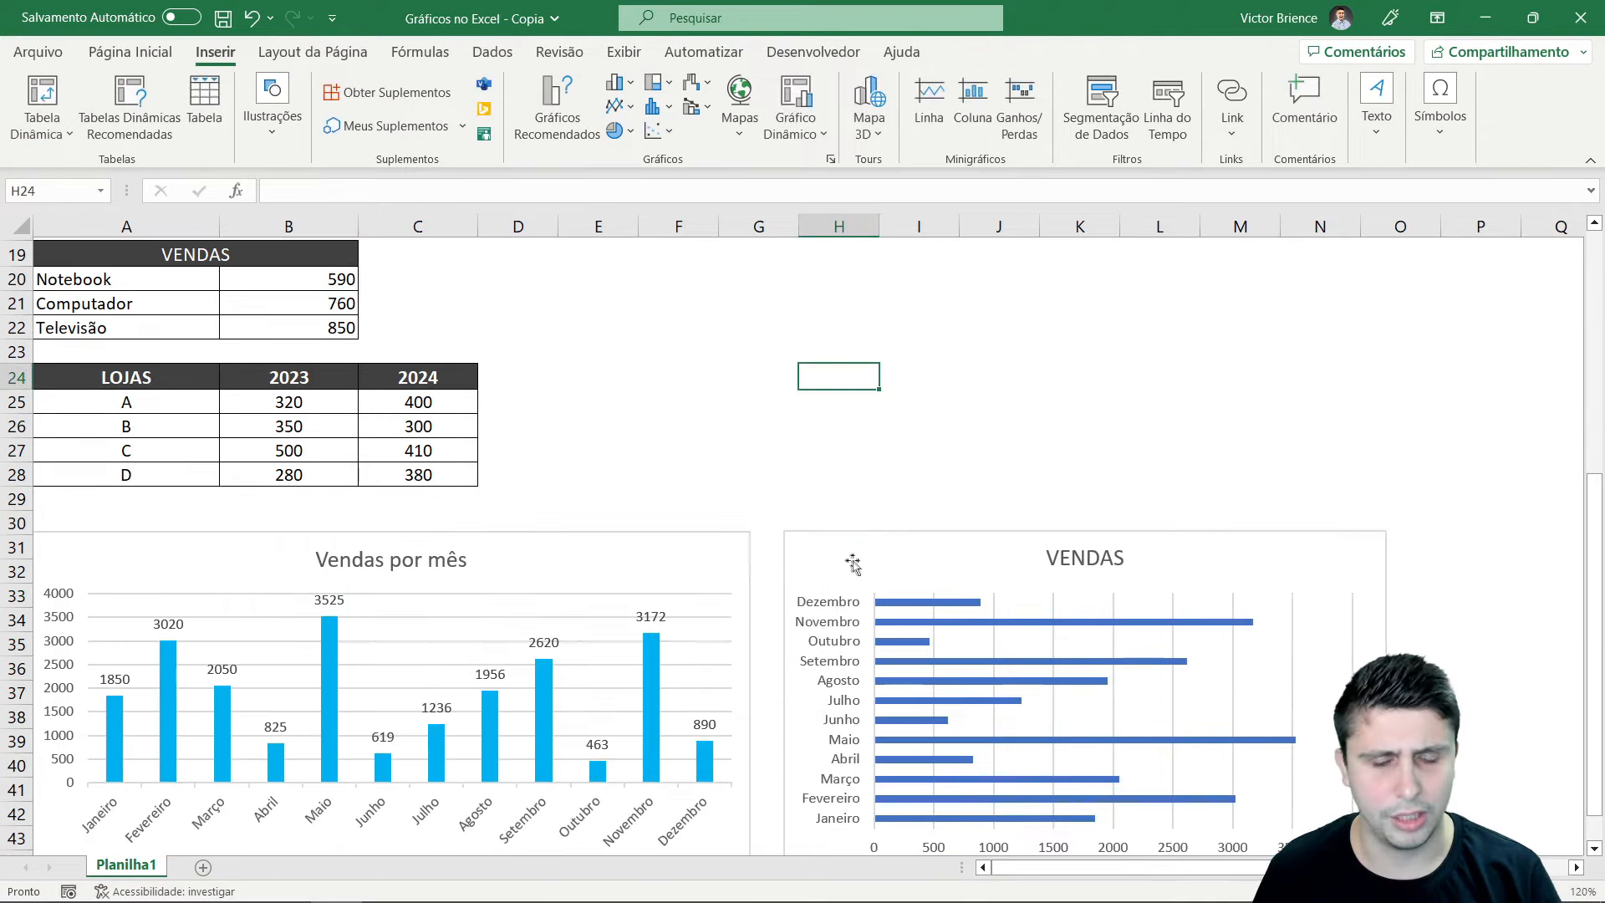
click(629, 86)
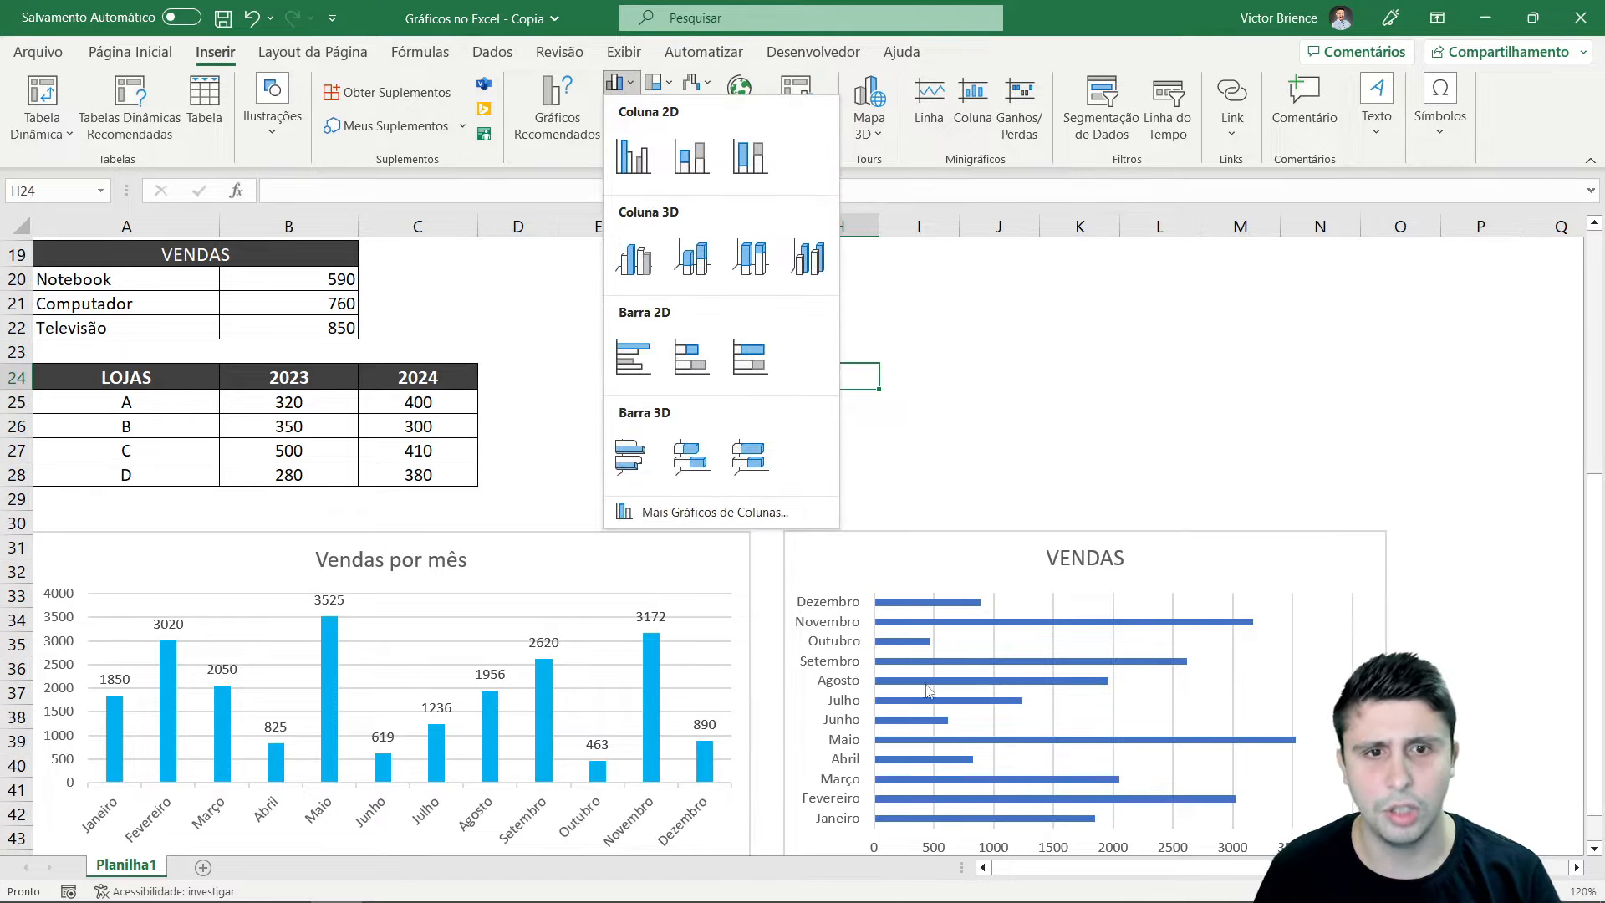
key(Escape)
scroll(974, 452, up, 6)
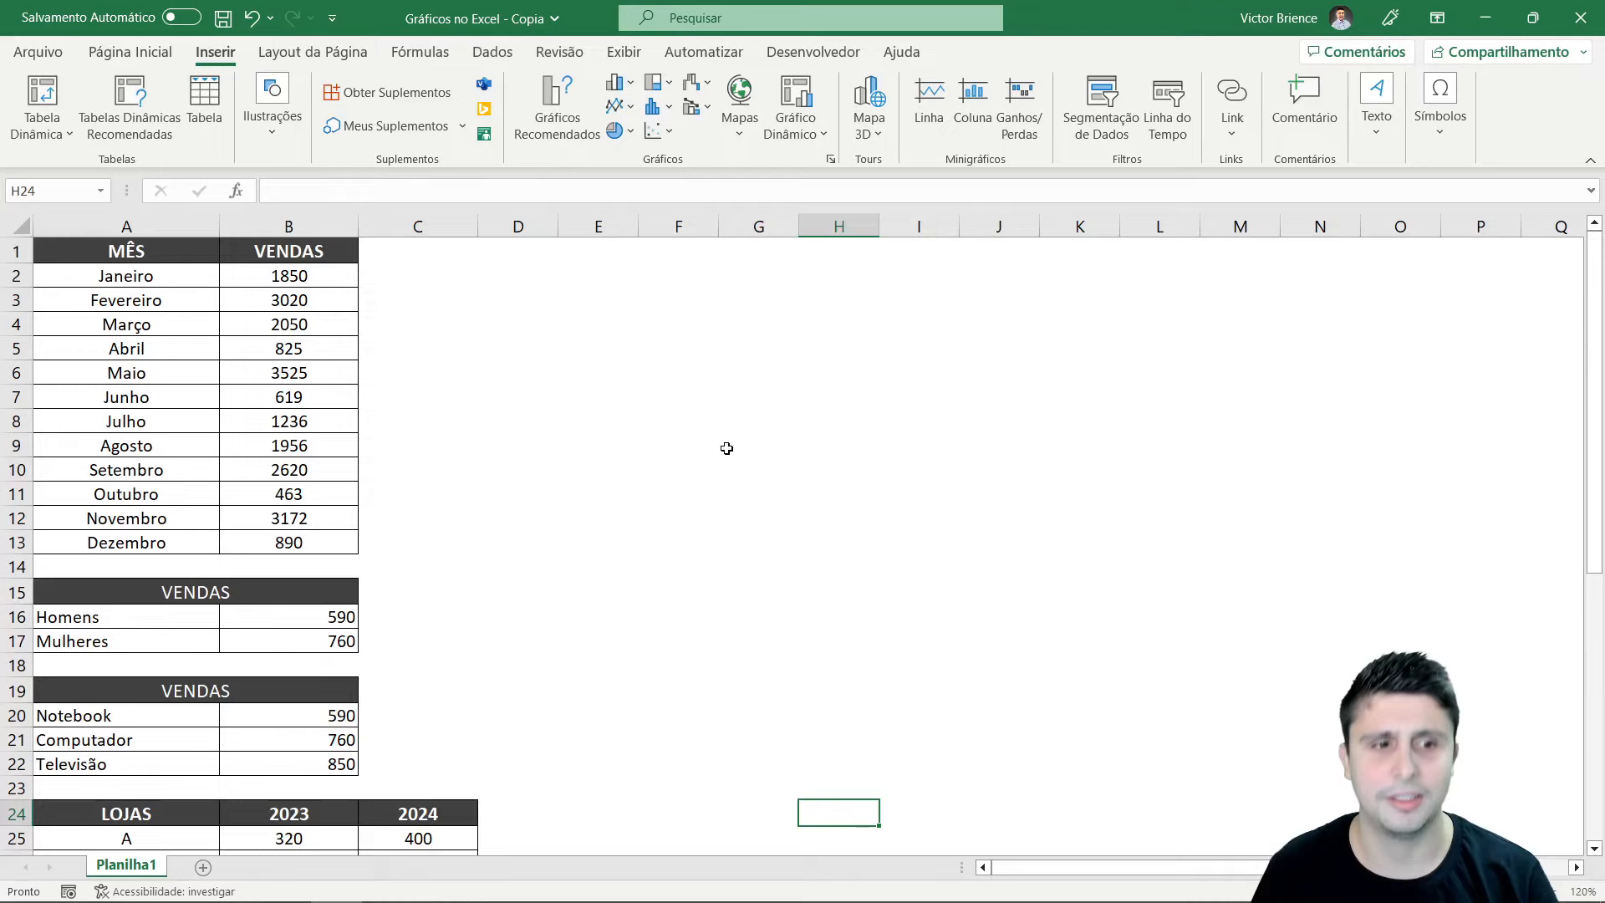
Preview a 2D pie chart of the Homens and Mulheres sales with the header included, range A15:B17
drag(118, 591, 297, 641)
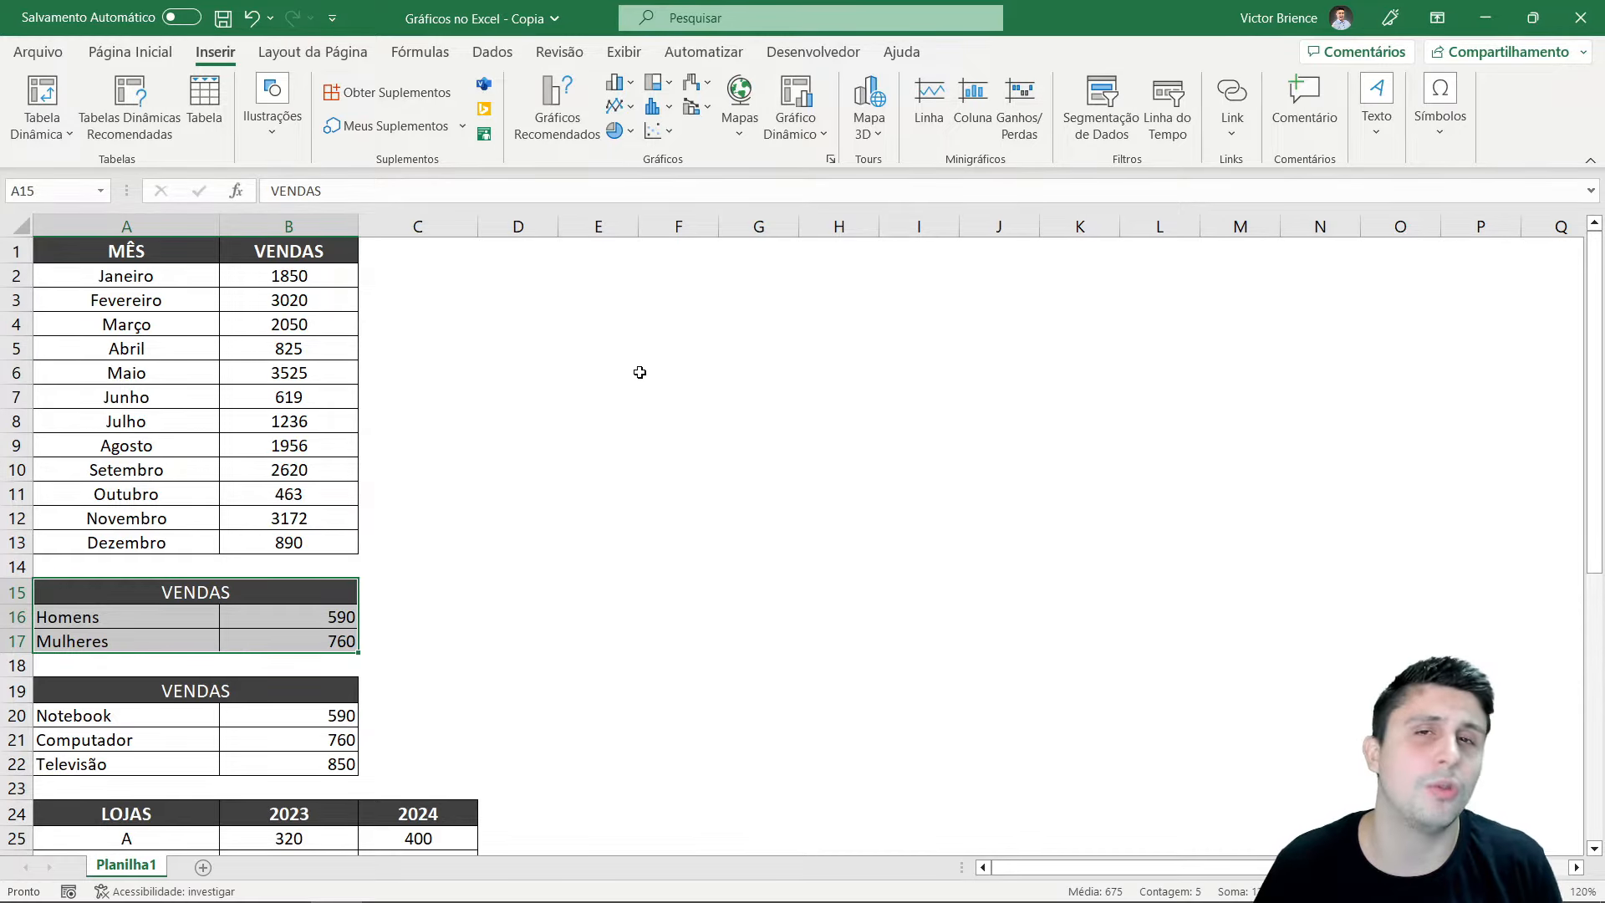
click(623, 449)
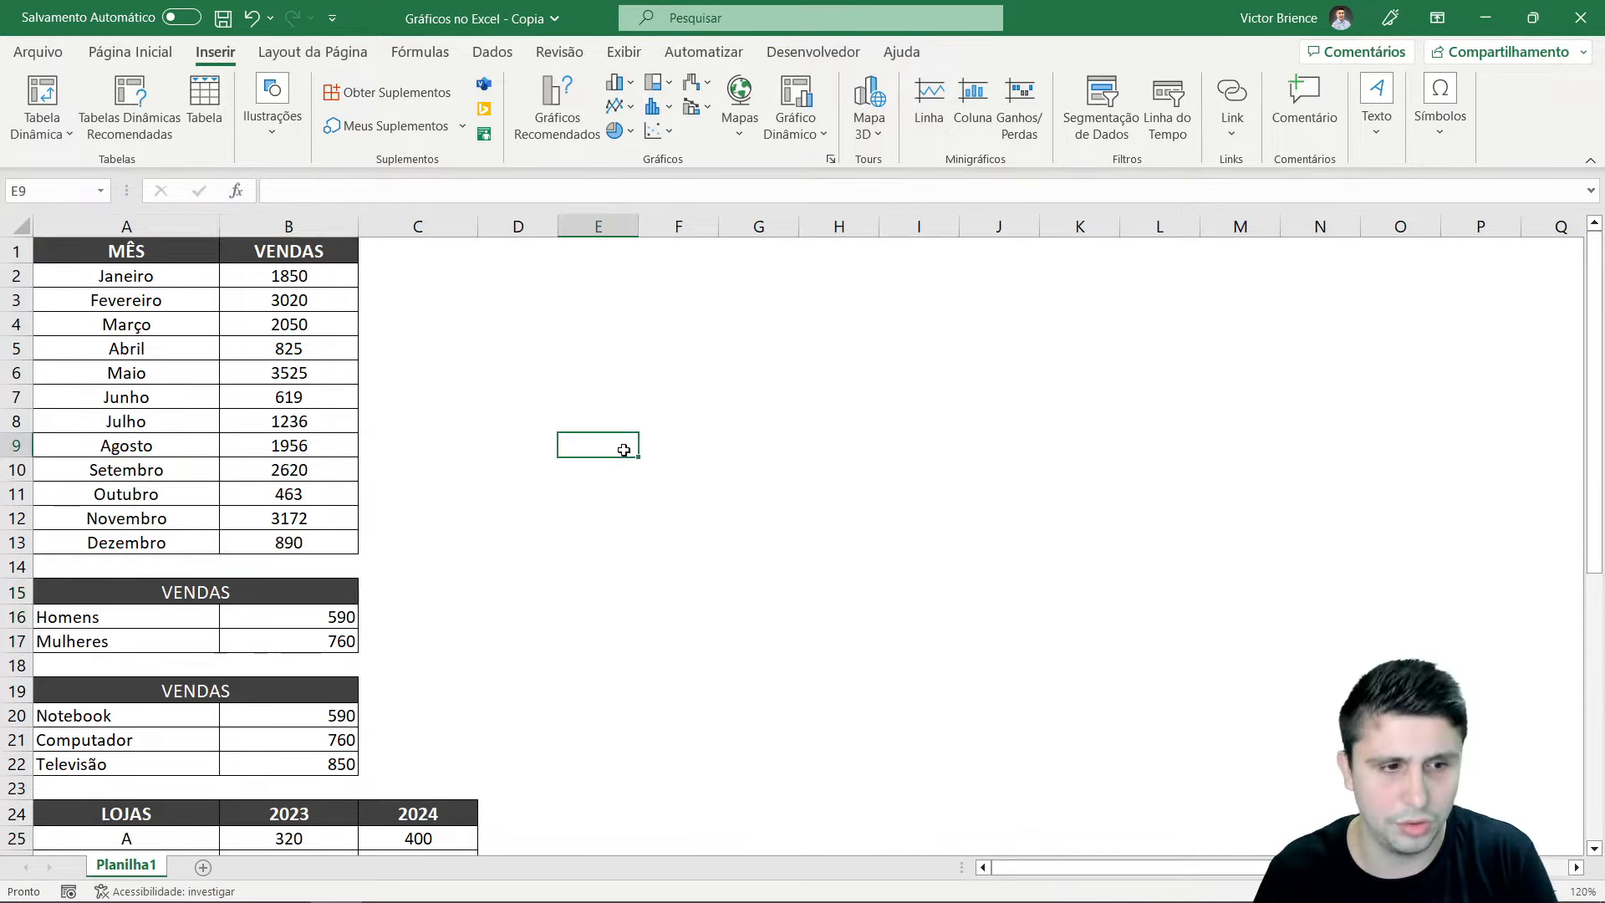
drag(199, 585, 266, 640)
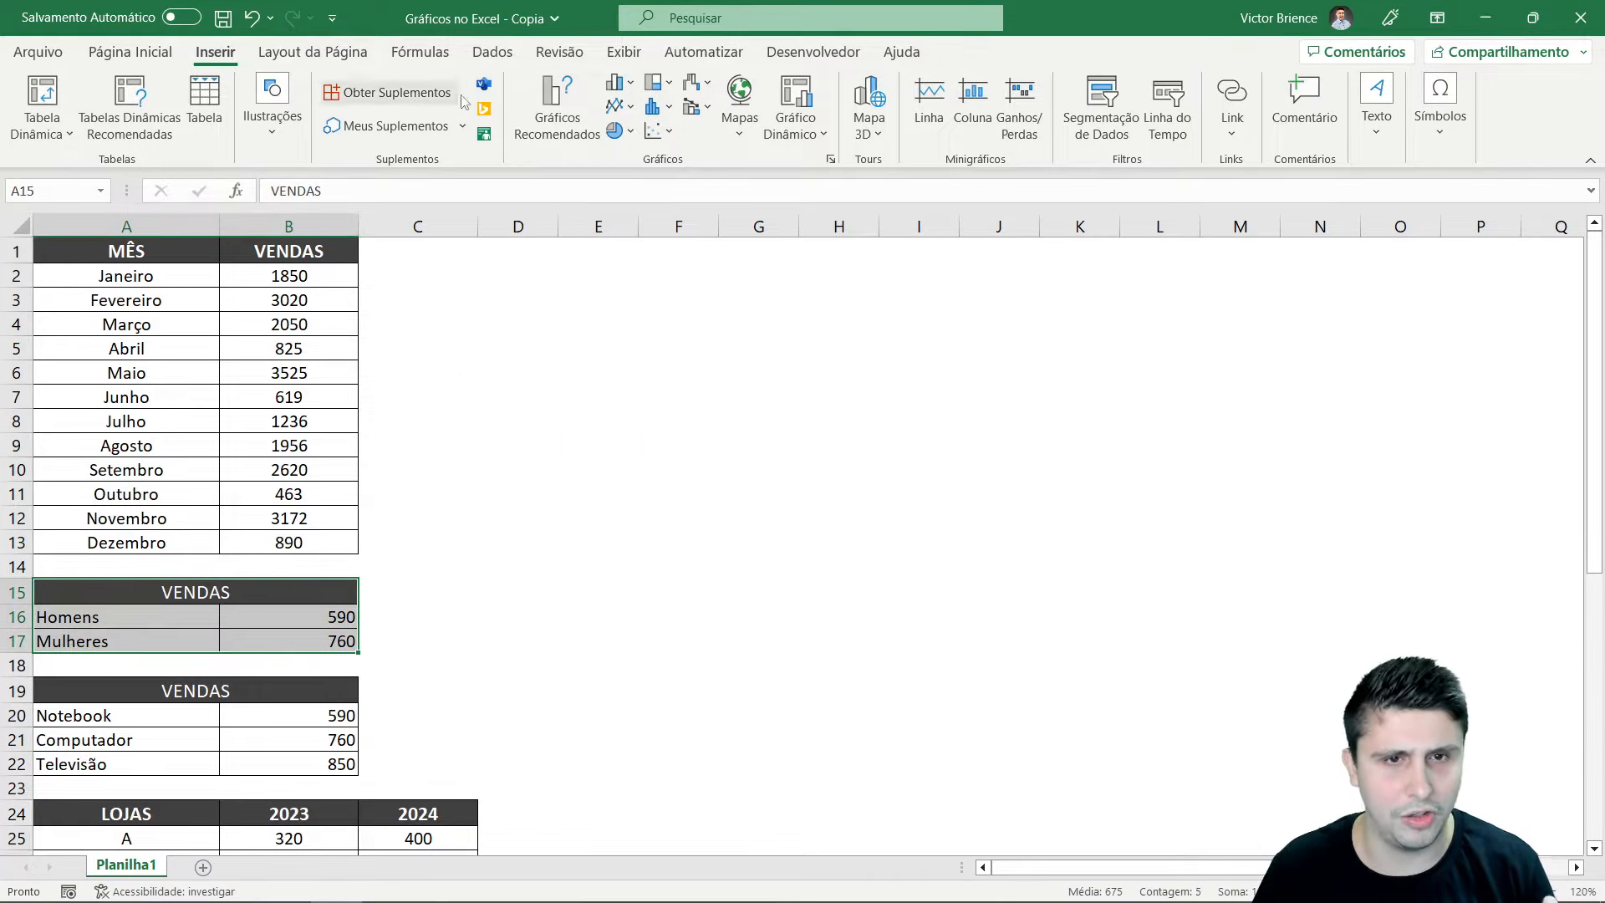
click(619, 134)
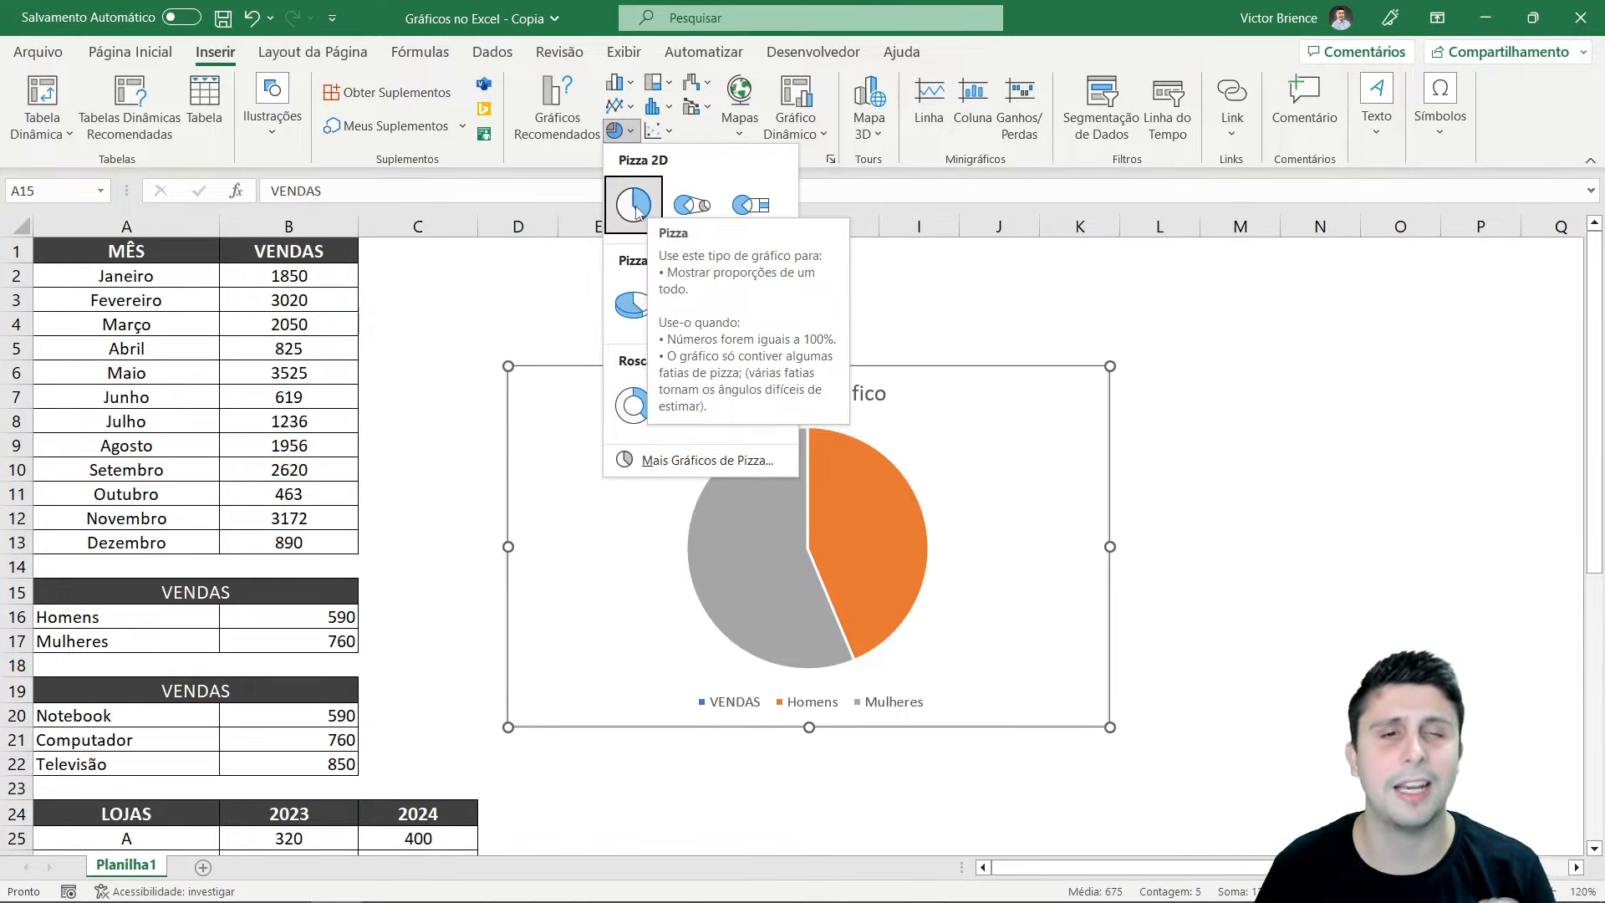
click(513, 286)
click(453, 595)
Insert a 2D pie chart from the Homens and Mulheres data A16:B17 and place it at the sheet's top beside the monthly table
drag(192, 619, 287, 644)
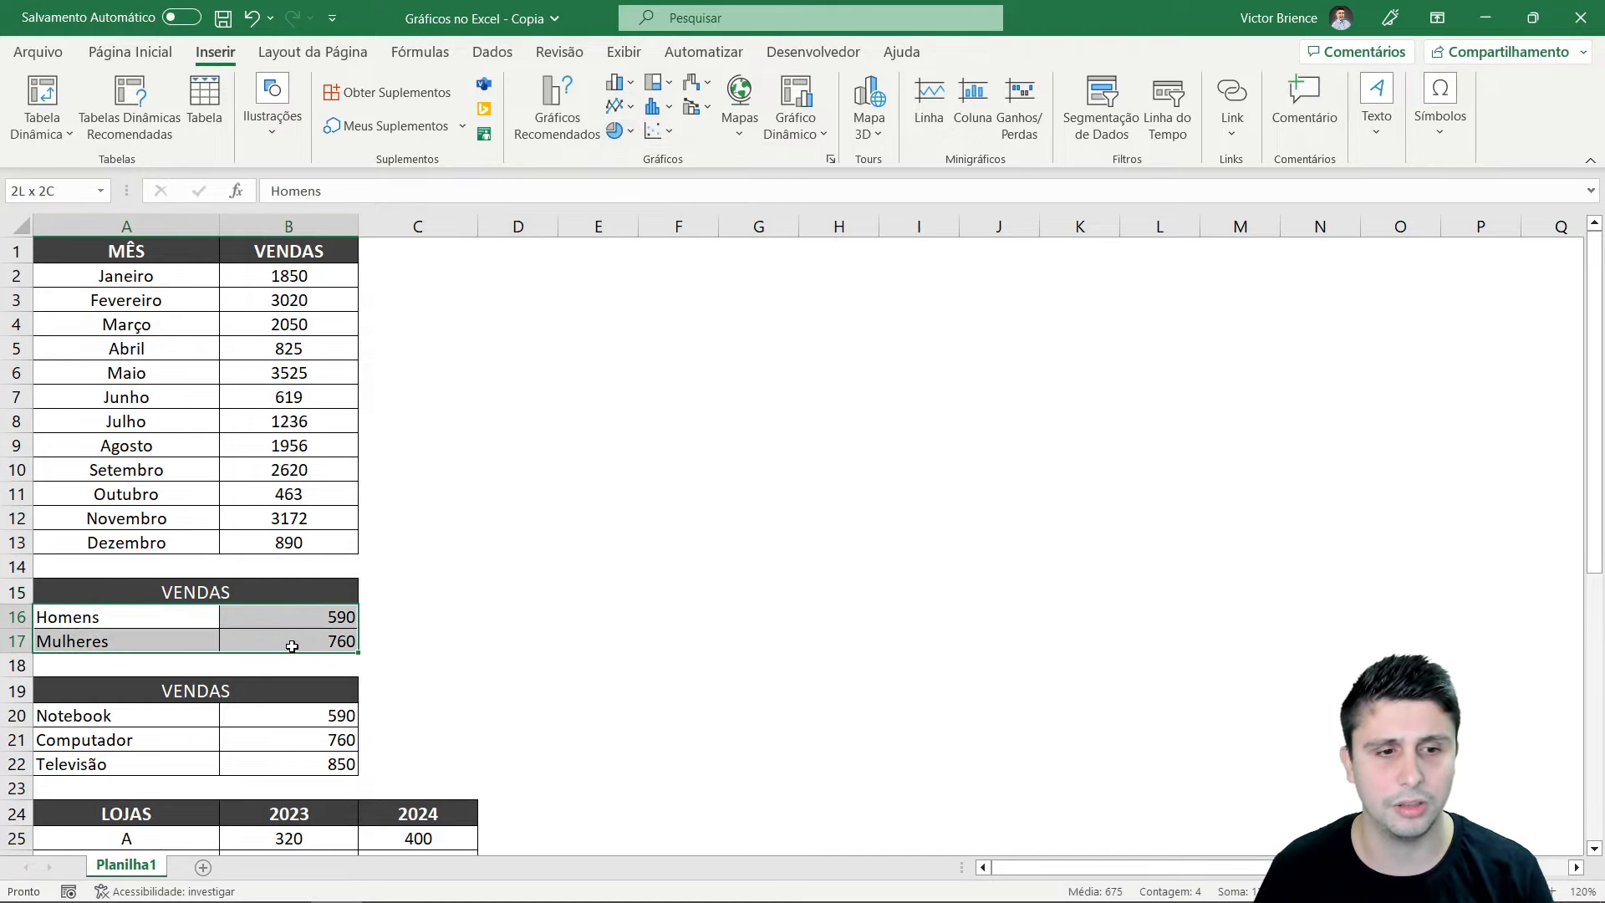
click(619, 130)
click(629, 203)
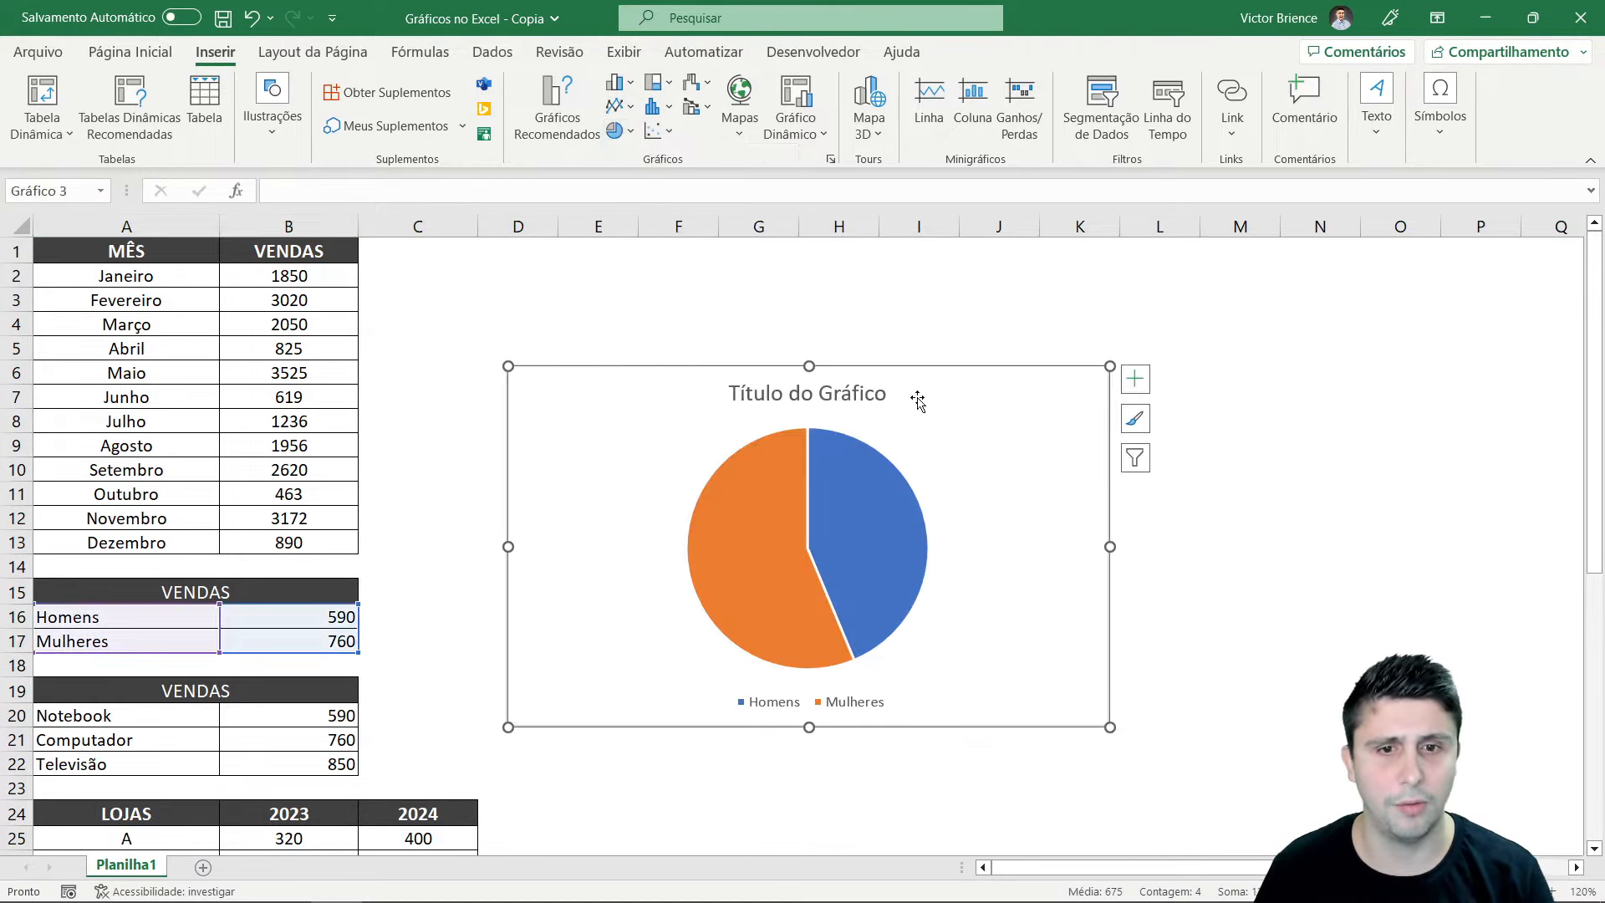
drag(978, 401, 953, 271)
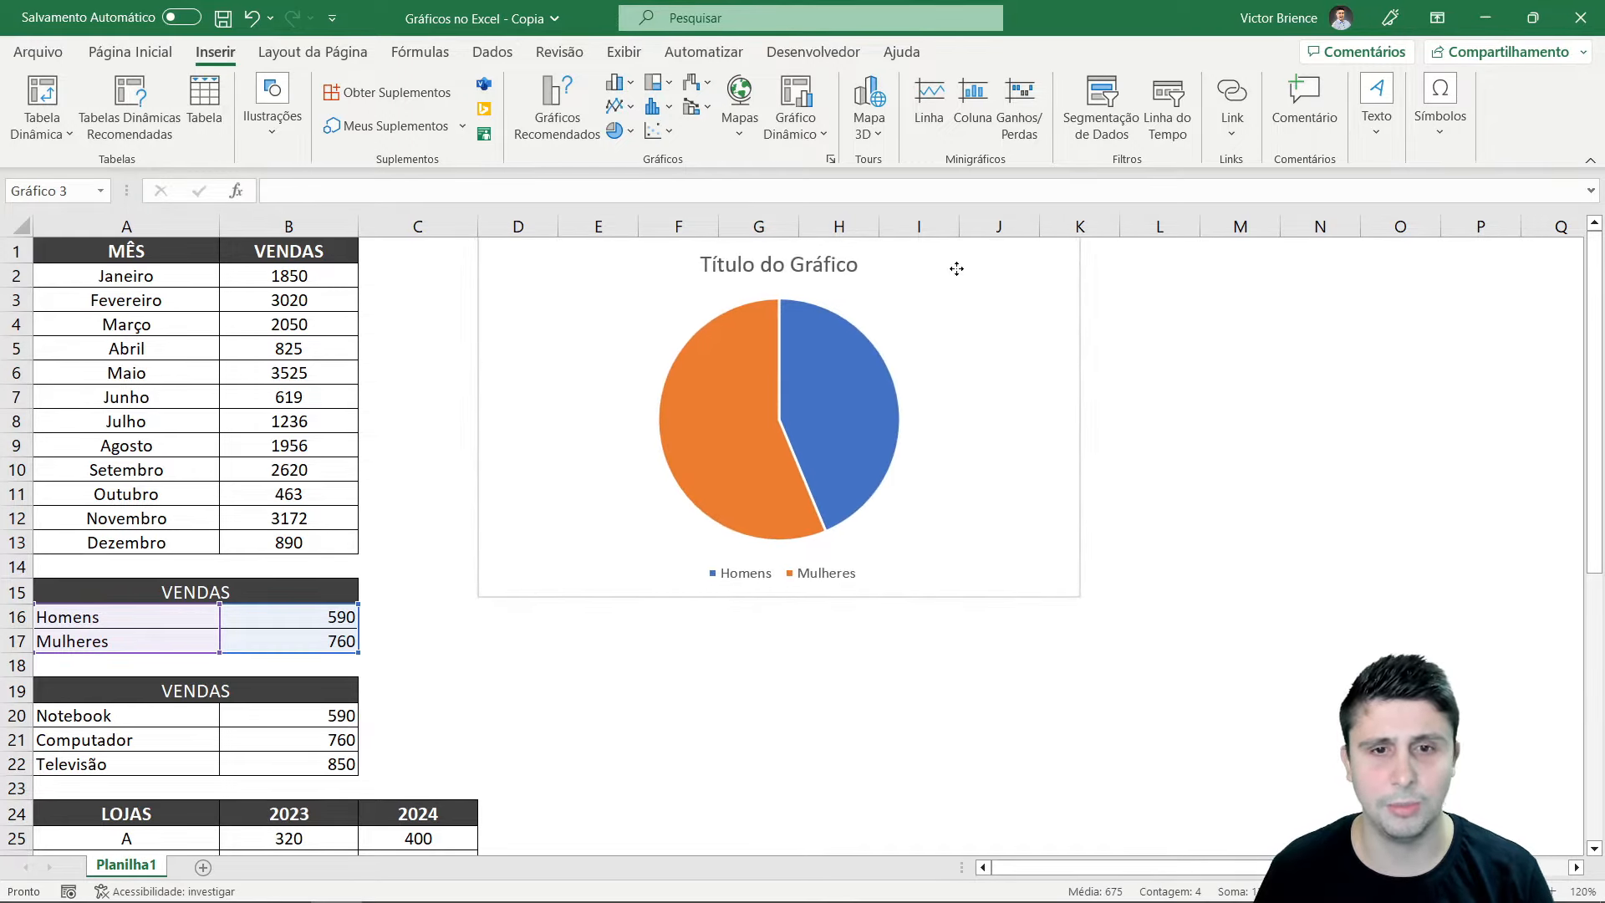
Set the pie chart's title to "Vendas por gênero"
click(842, 267)
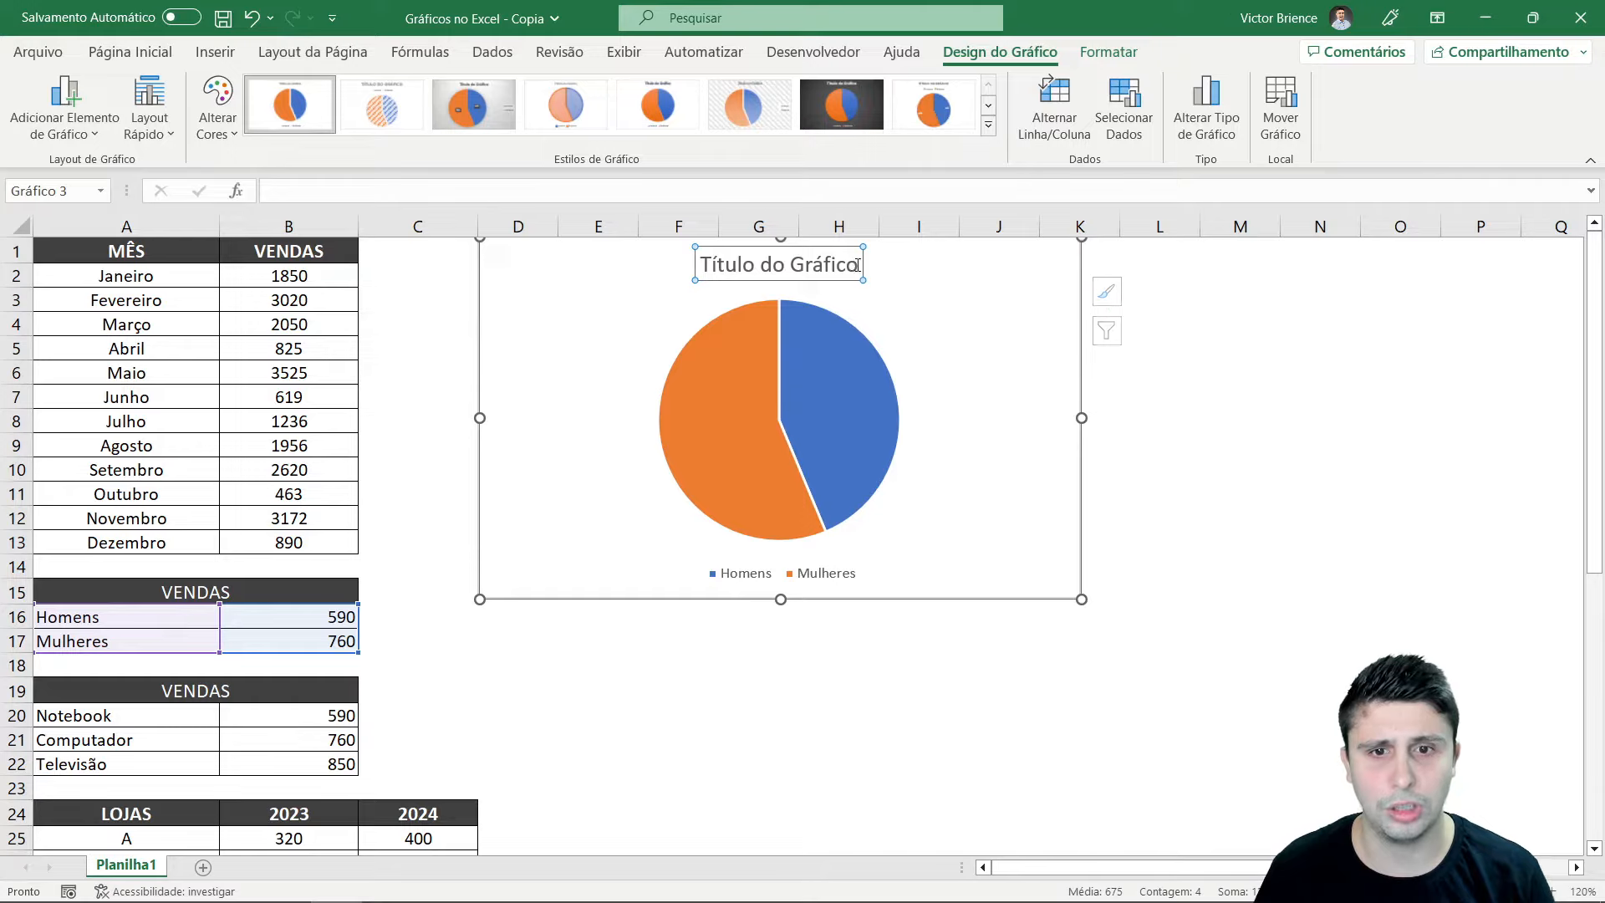
triple_click(854, 265)
text(Ven)
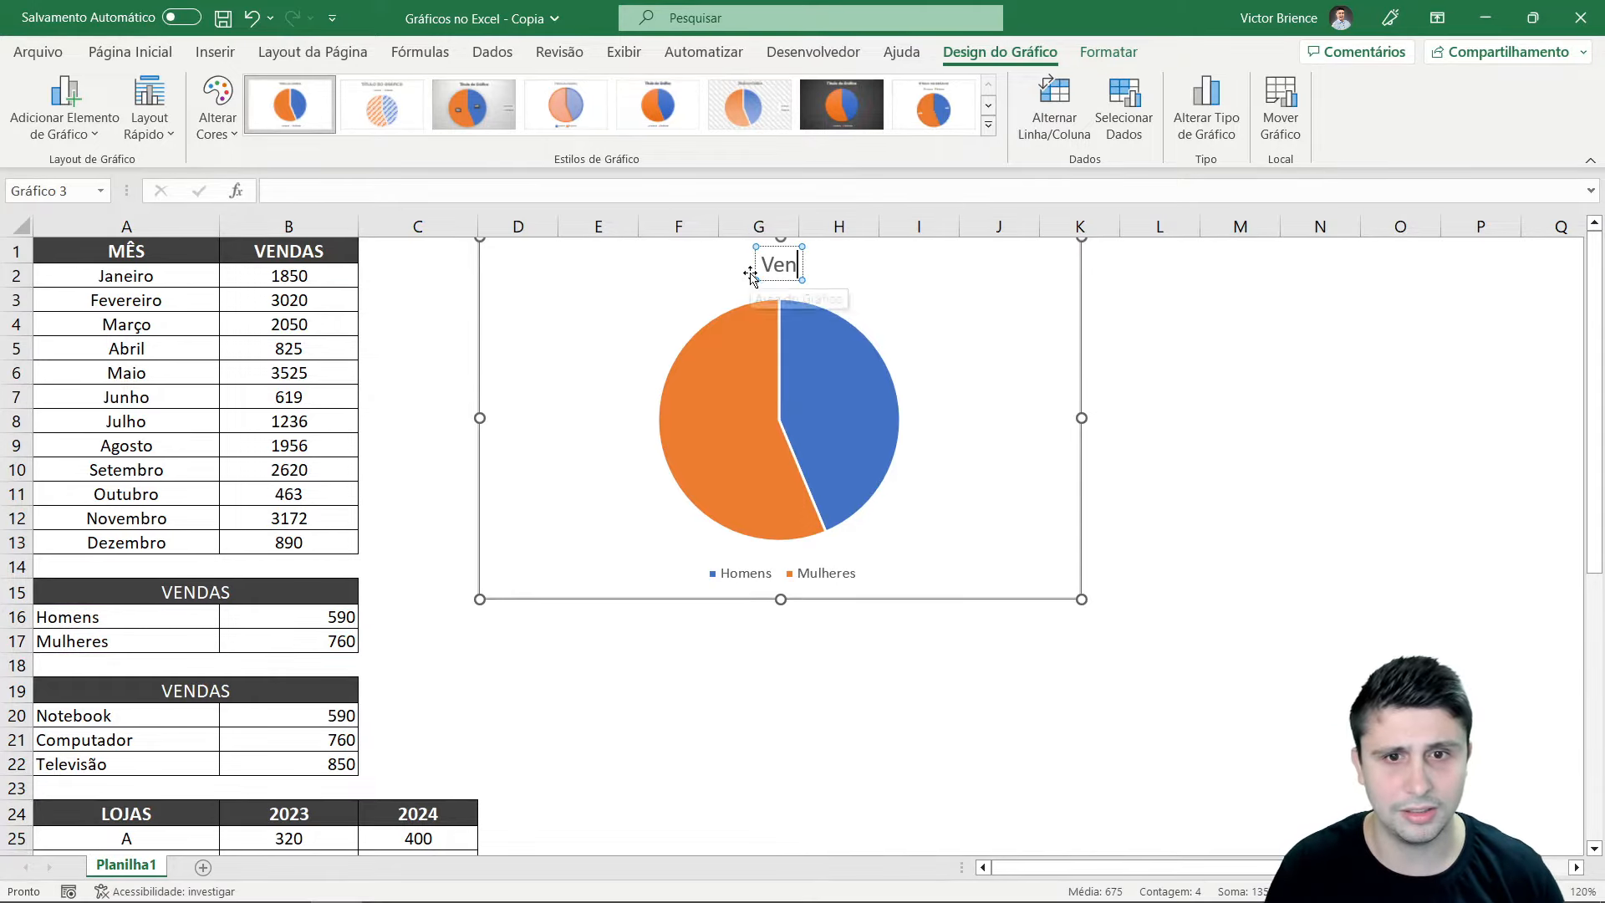
text(das por g)
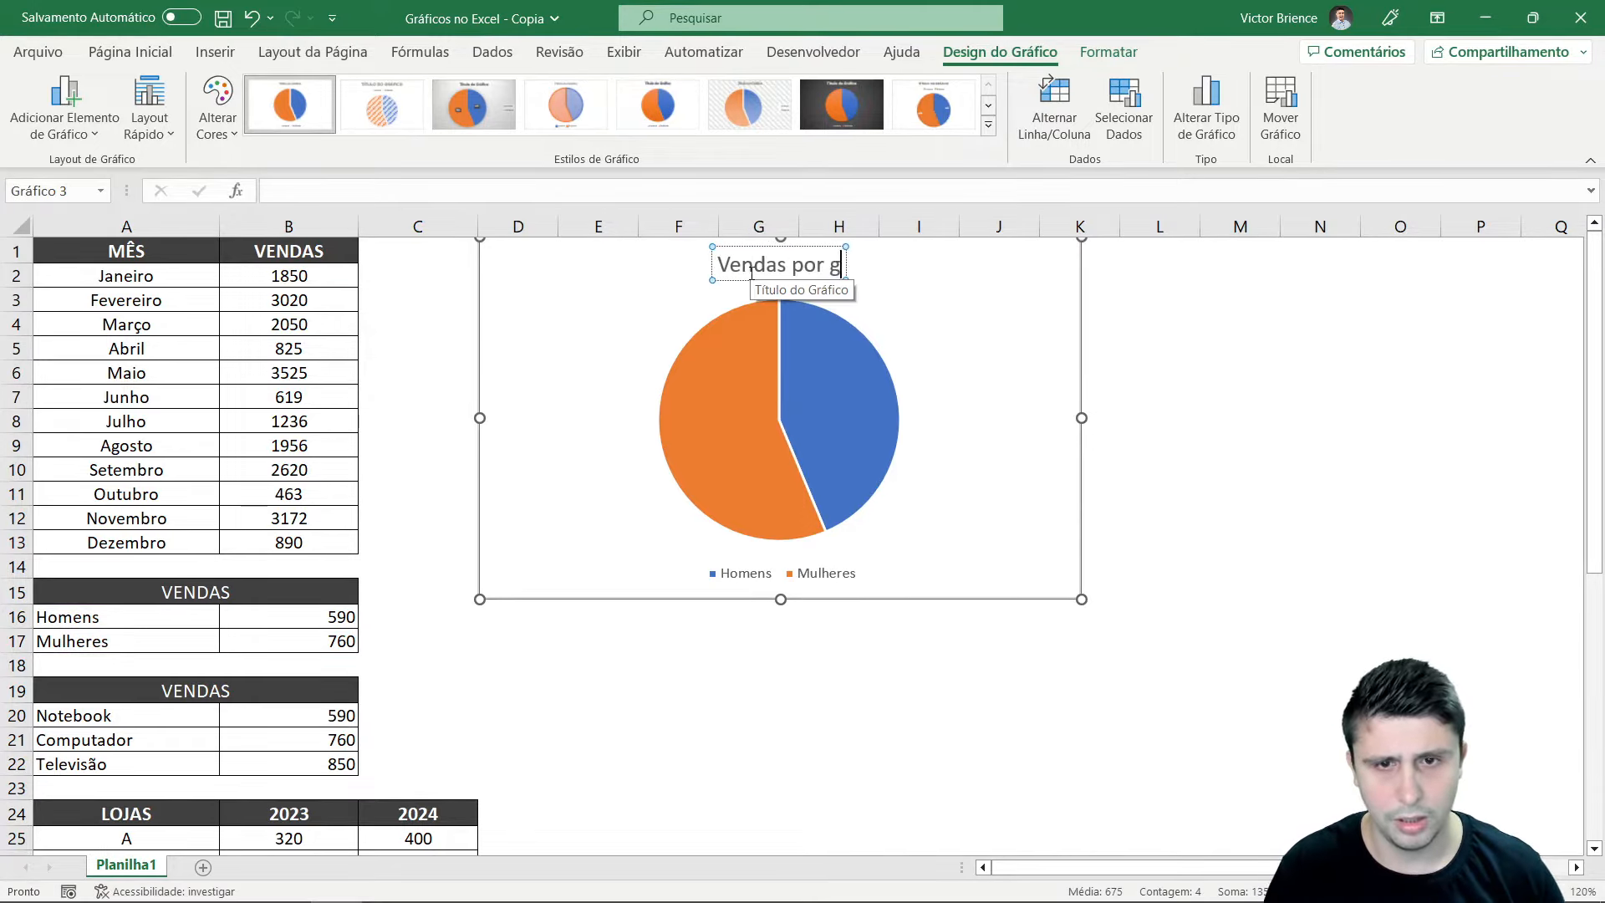
text(ênero)
click(1196, 391)
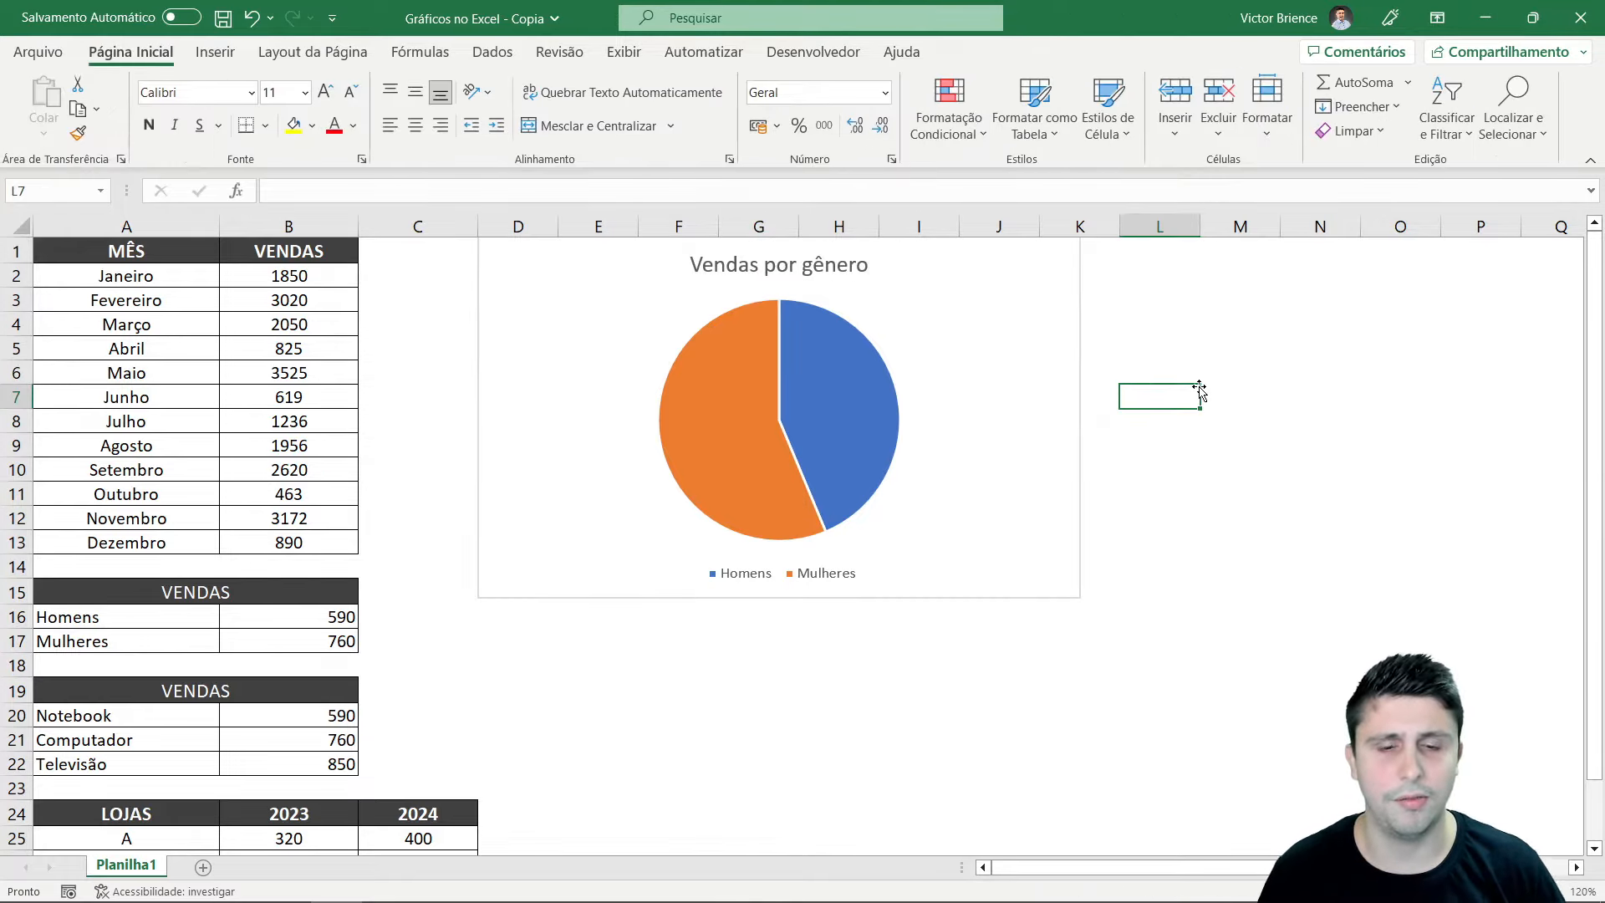
Apply the dark chart style Estilo 7 to the Vendas por gênero pie chart
click(584, 260)
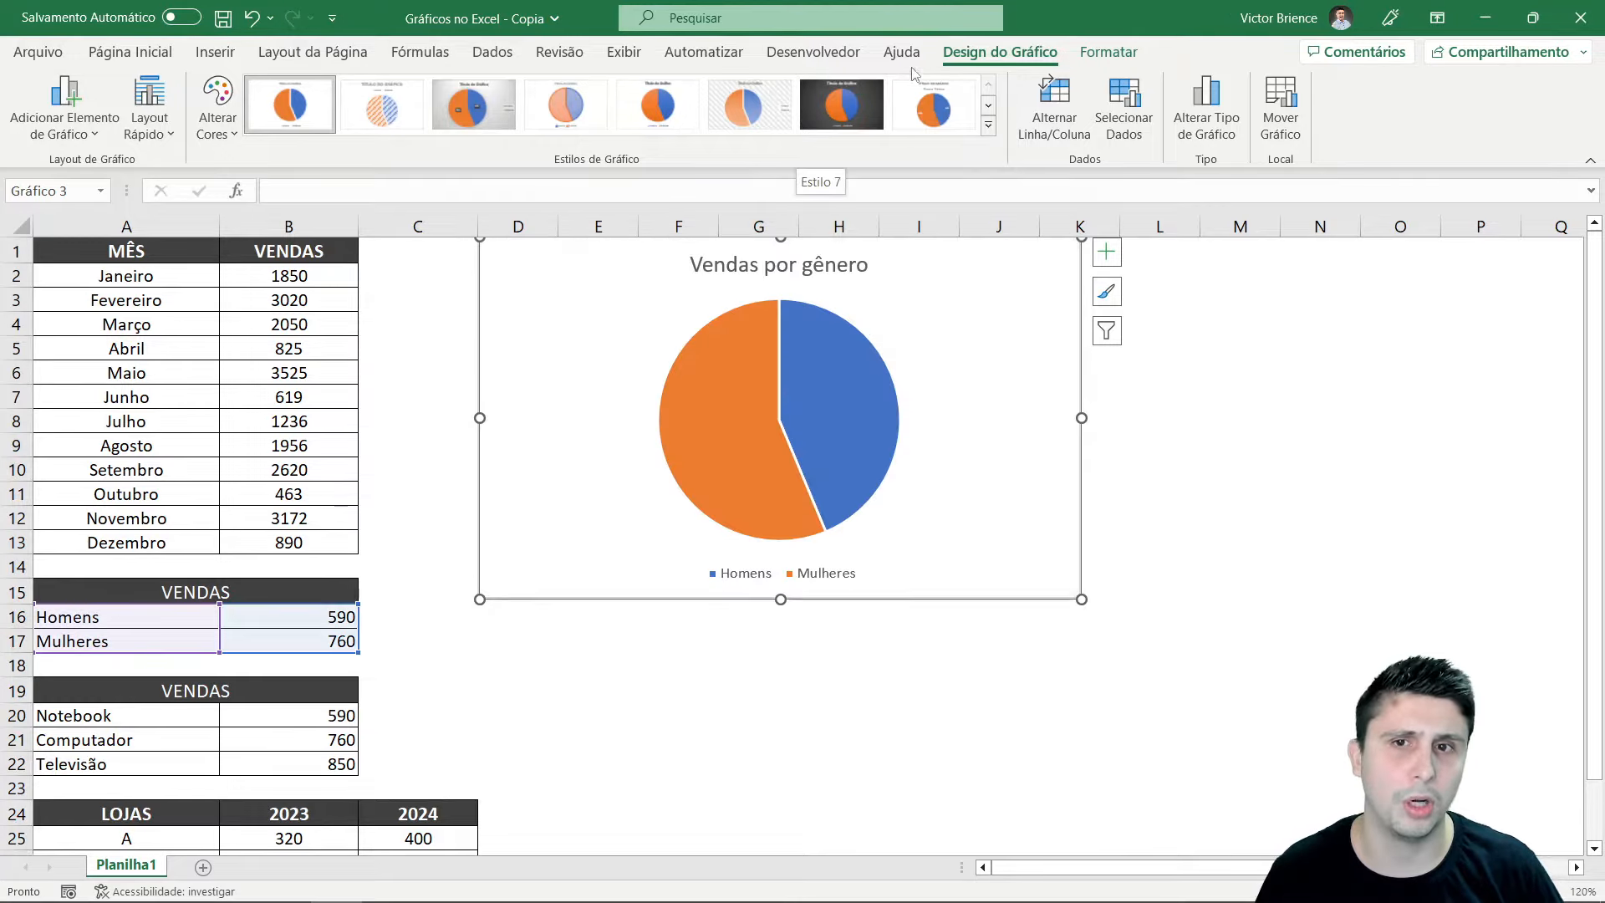
click(839, 111)
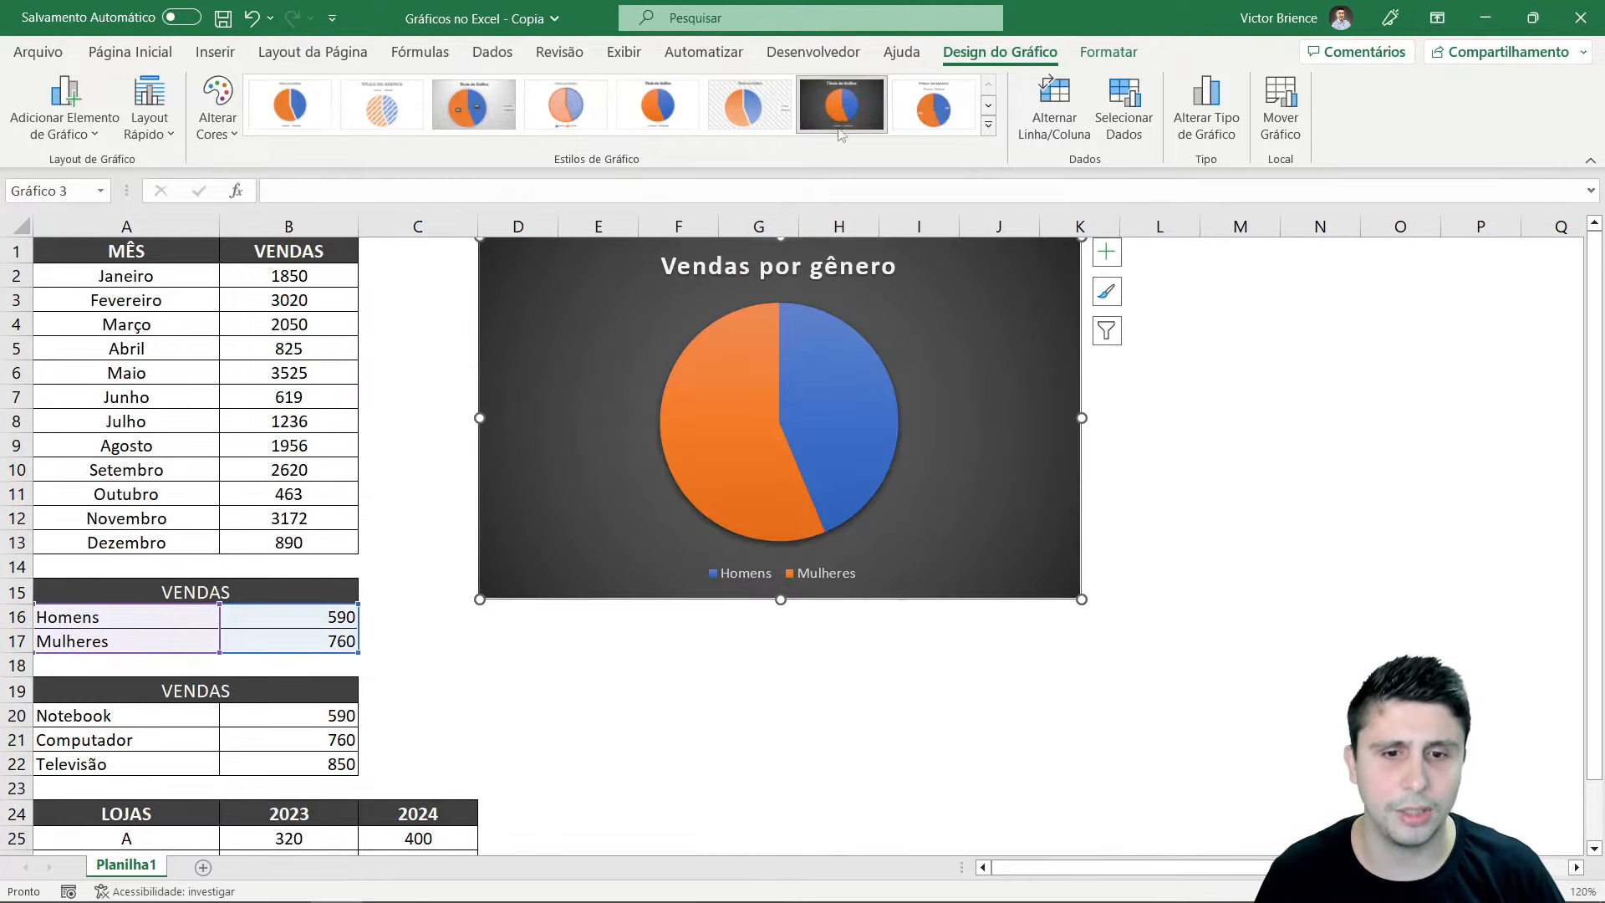
click(1245, 418)
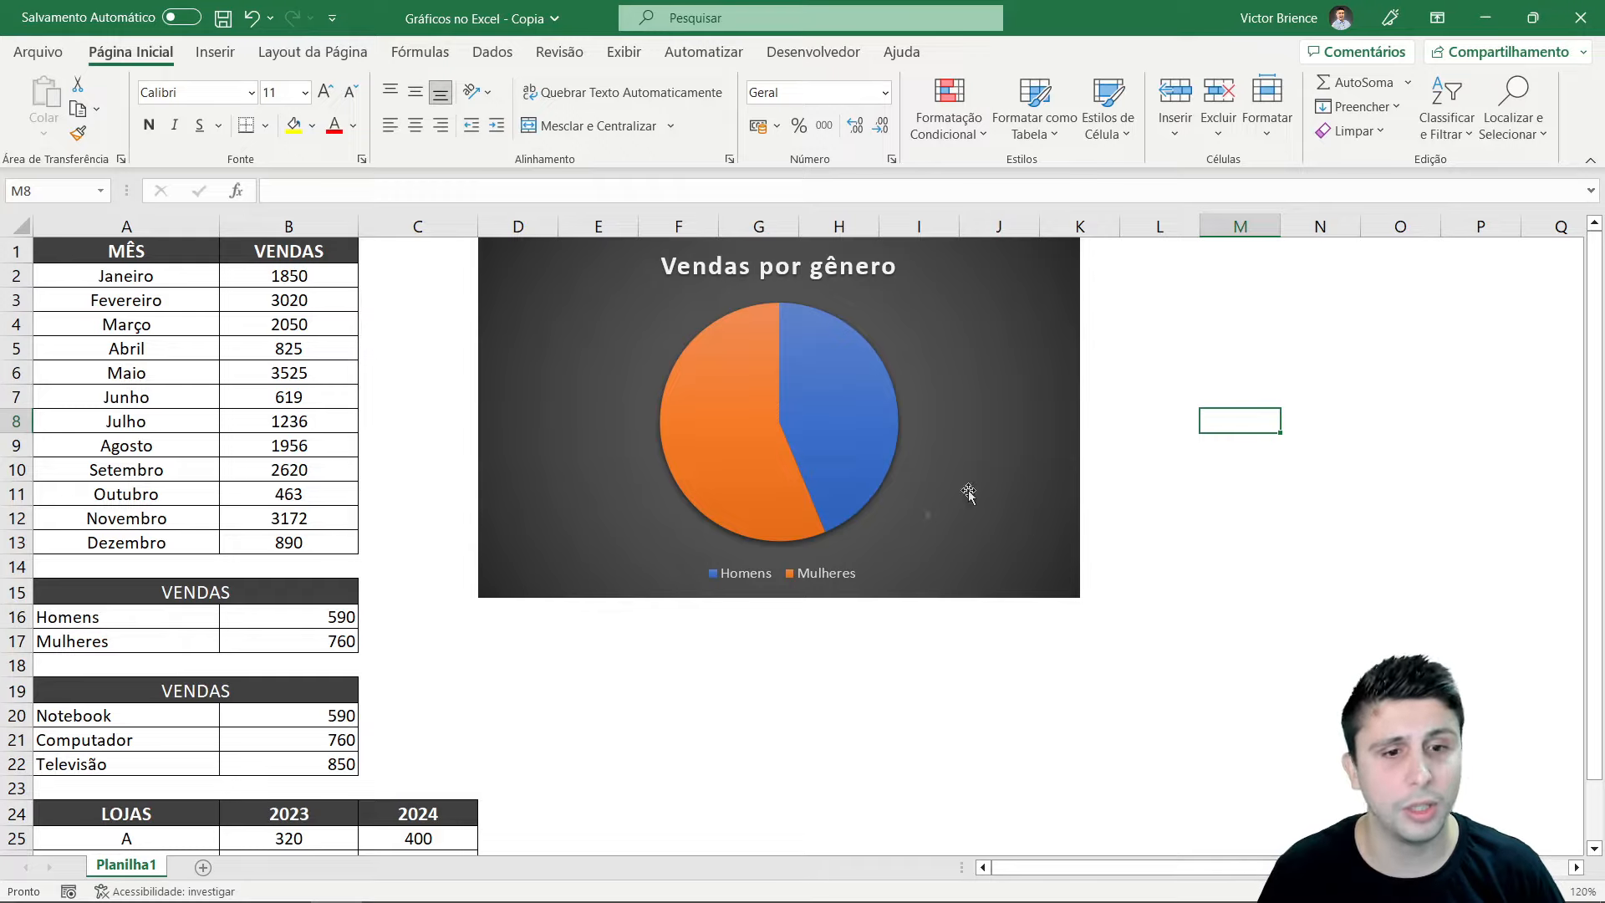
Shrink the Vendas por gênero pie chart to span columns D to I, ending just below row 13 beside the monthly table
click(1037, 541)
drag(781, 599, 779, 558)
click(839, 644)
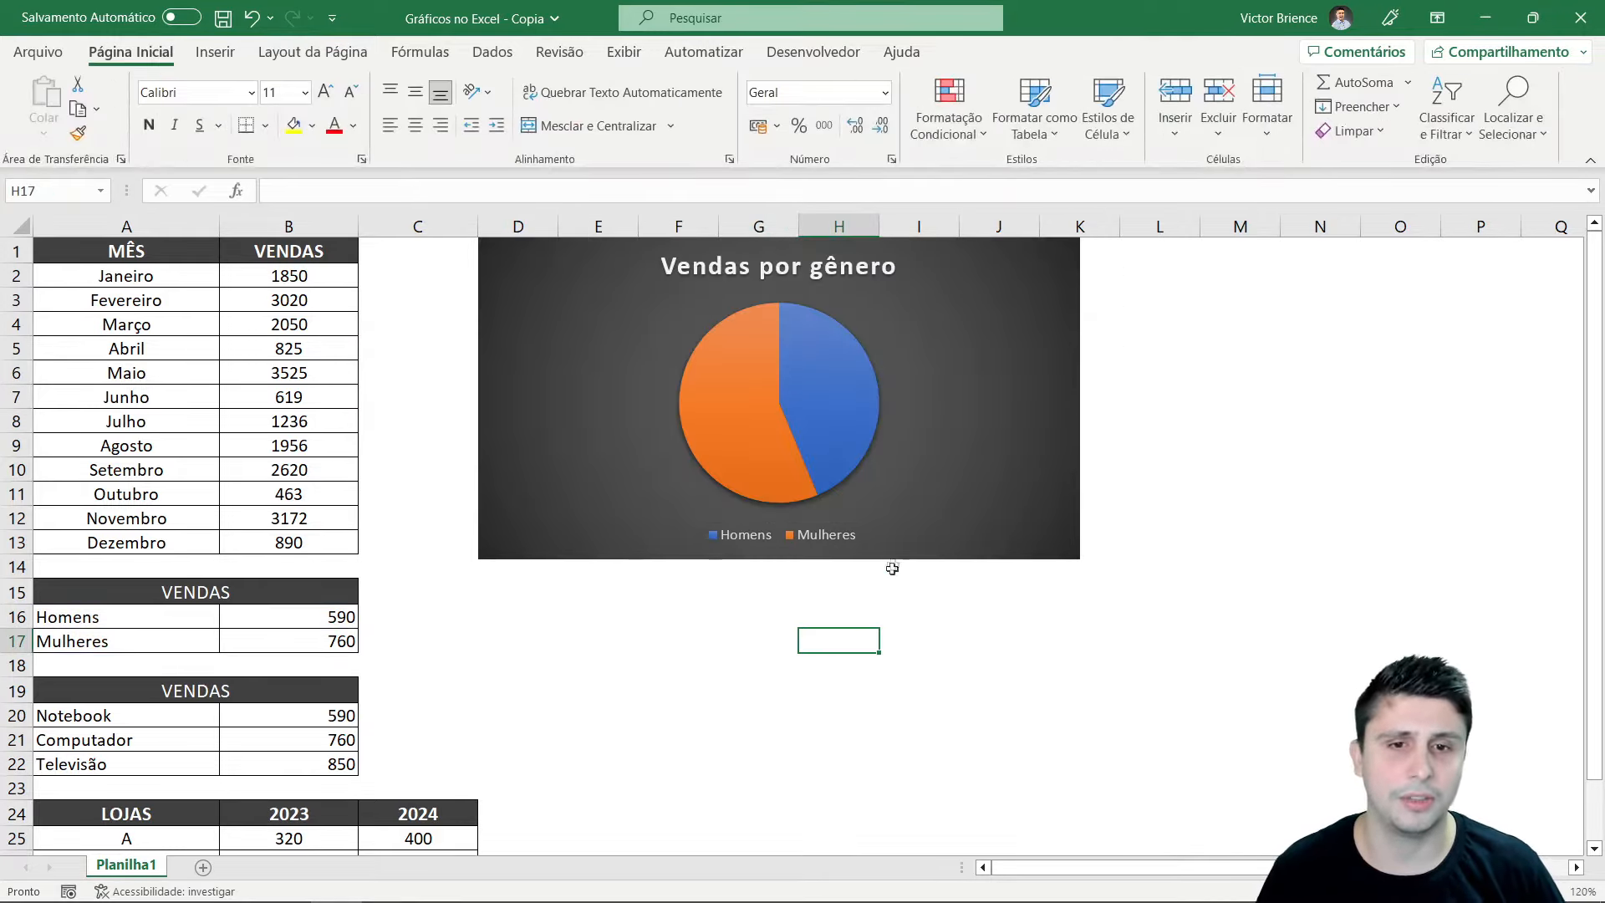
click(552, 358)
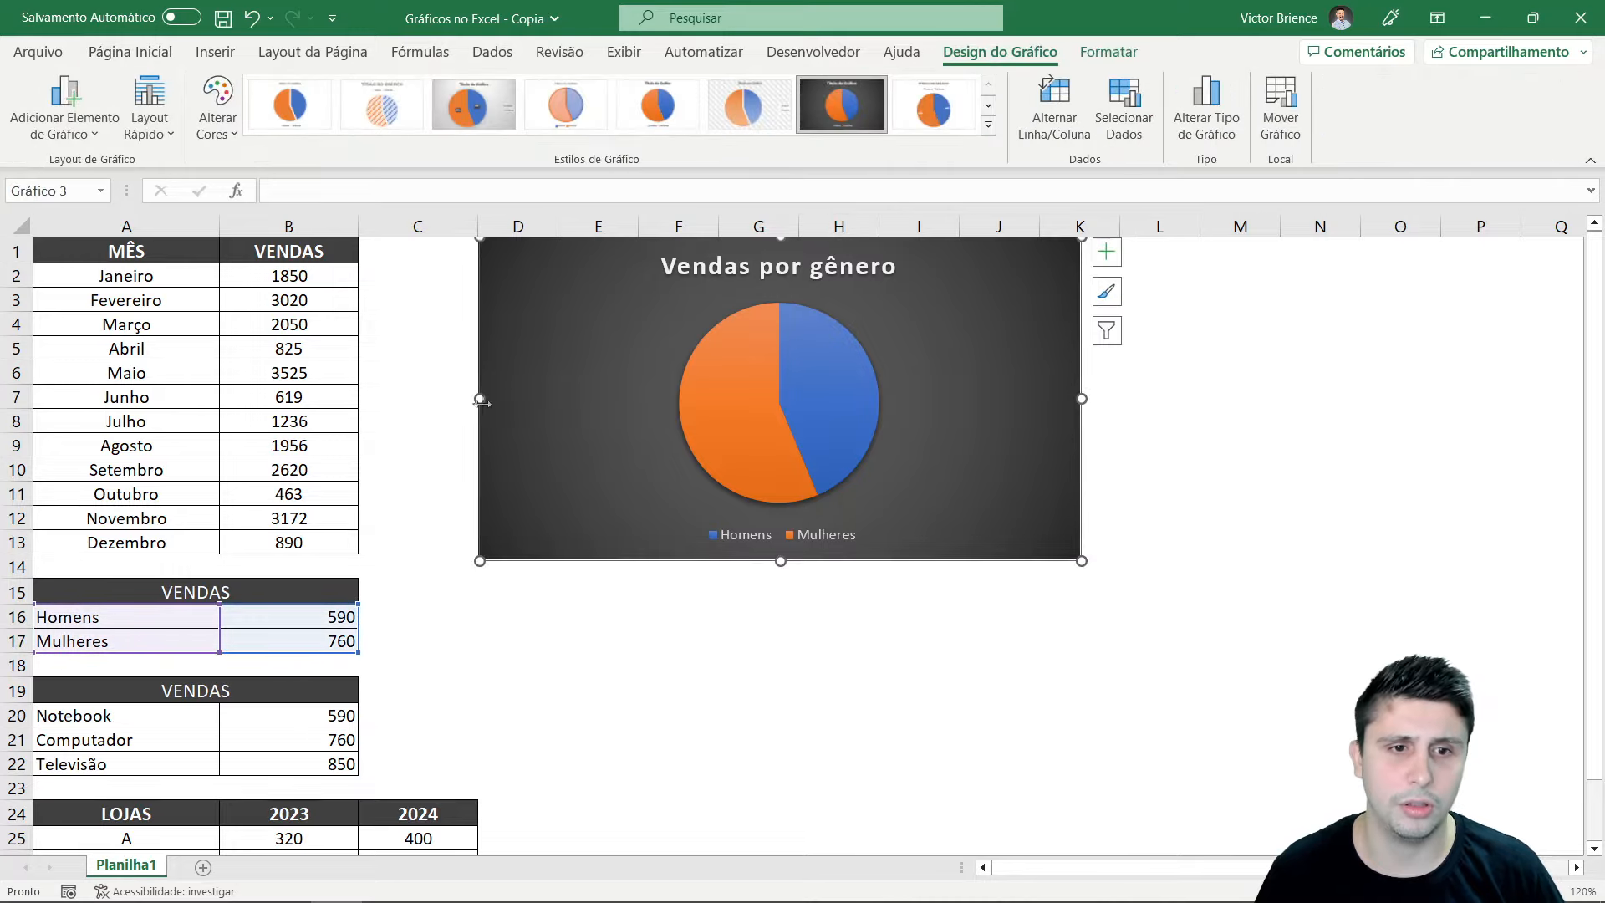
drag(481, 402, 617, 398)
drag(1003, 395, 864, 384)
click(1042, 419)
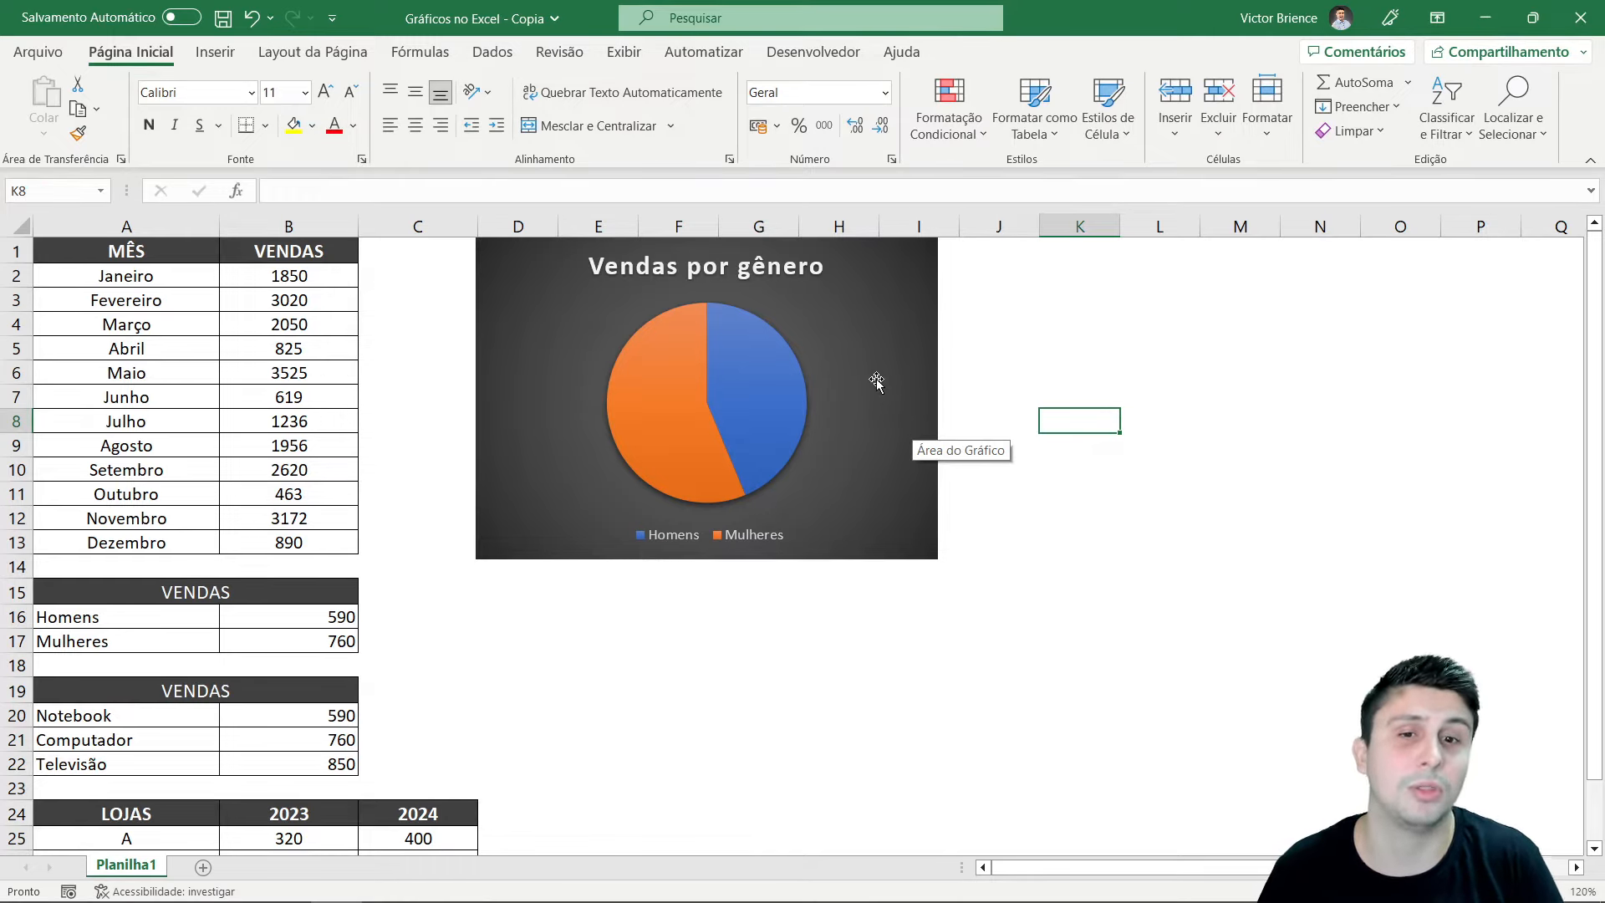
Add data labels to the Vendas por gênero pie chart
click(904, 260)
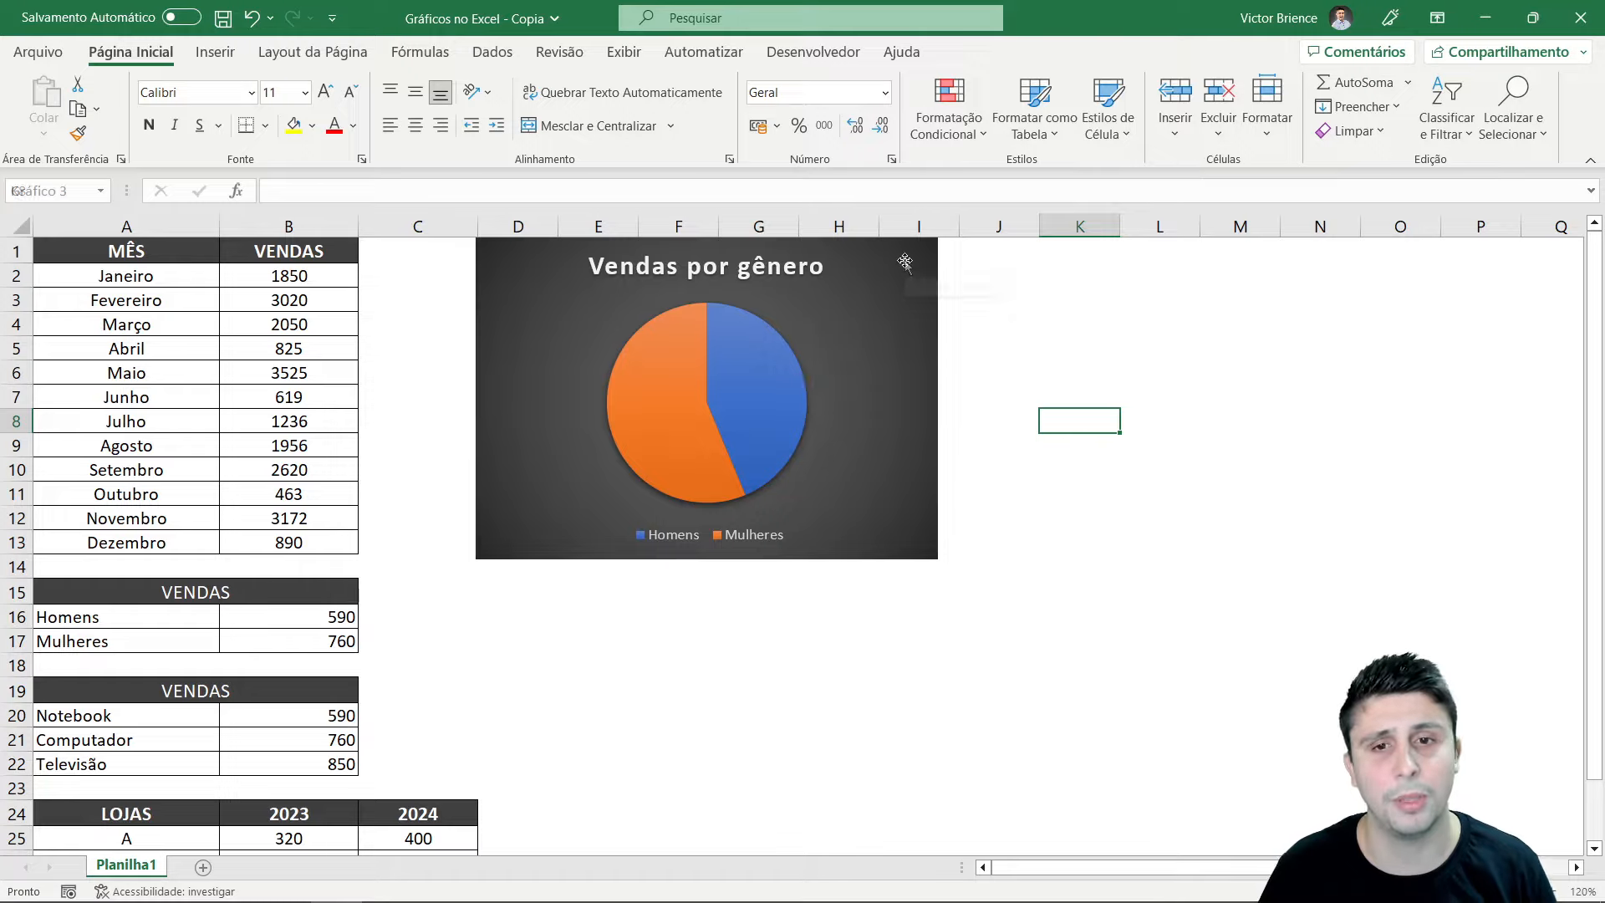
click(964, 255)
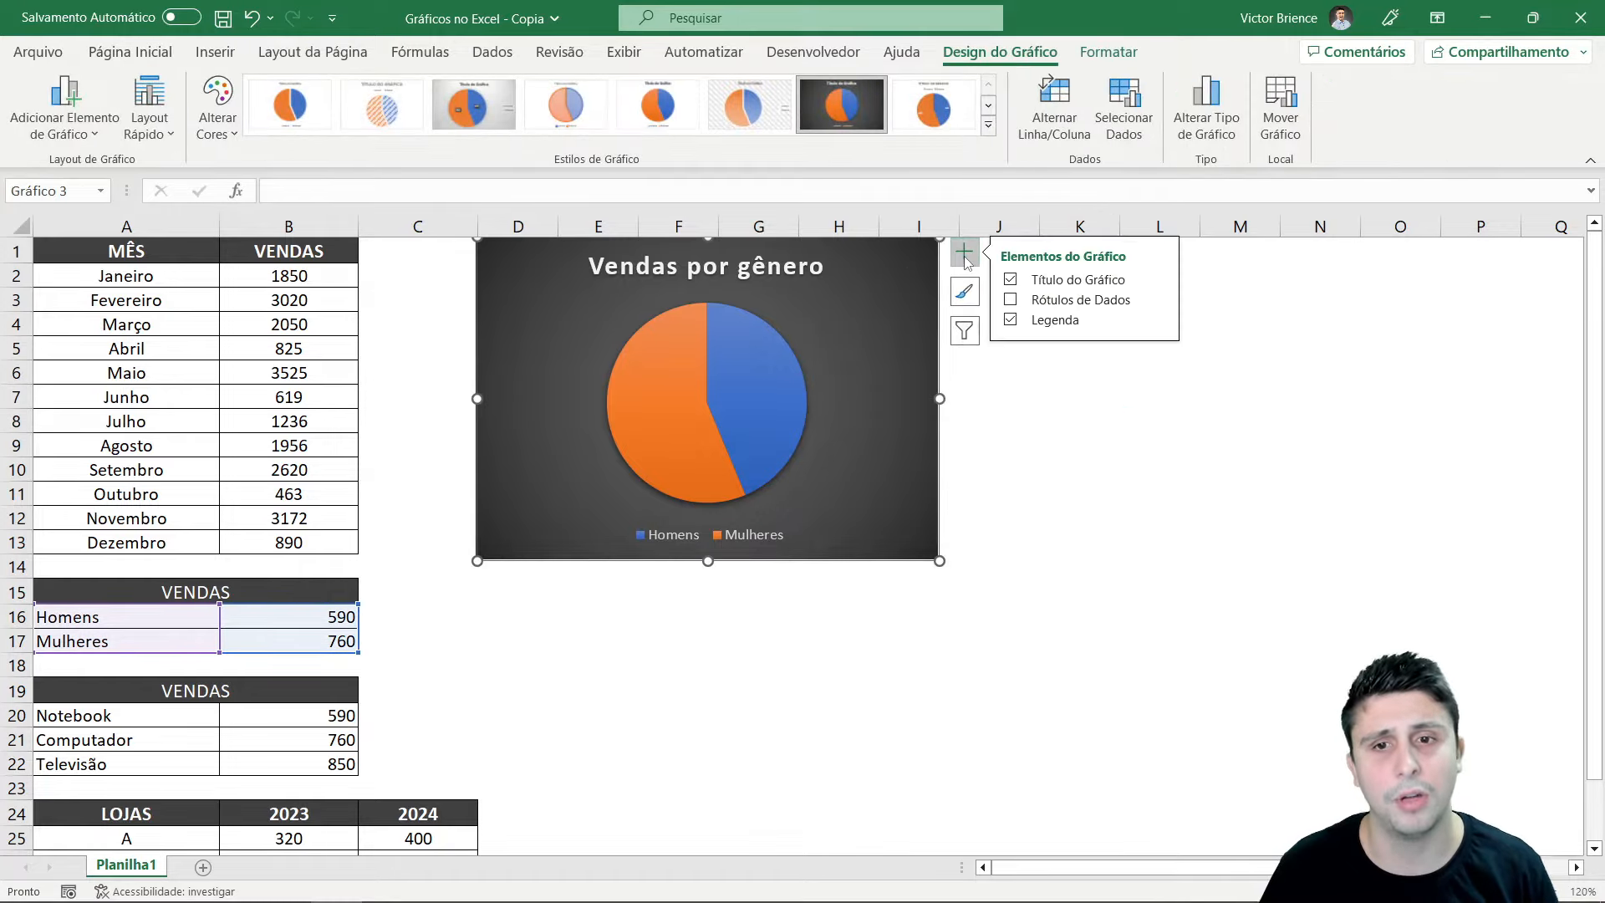
click(1011, 299)
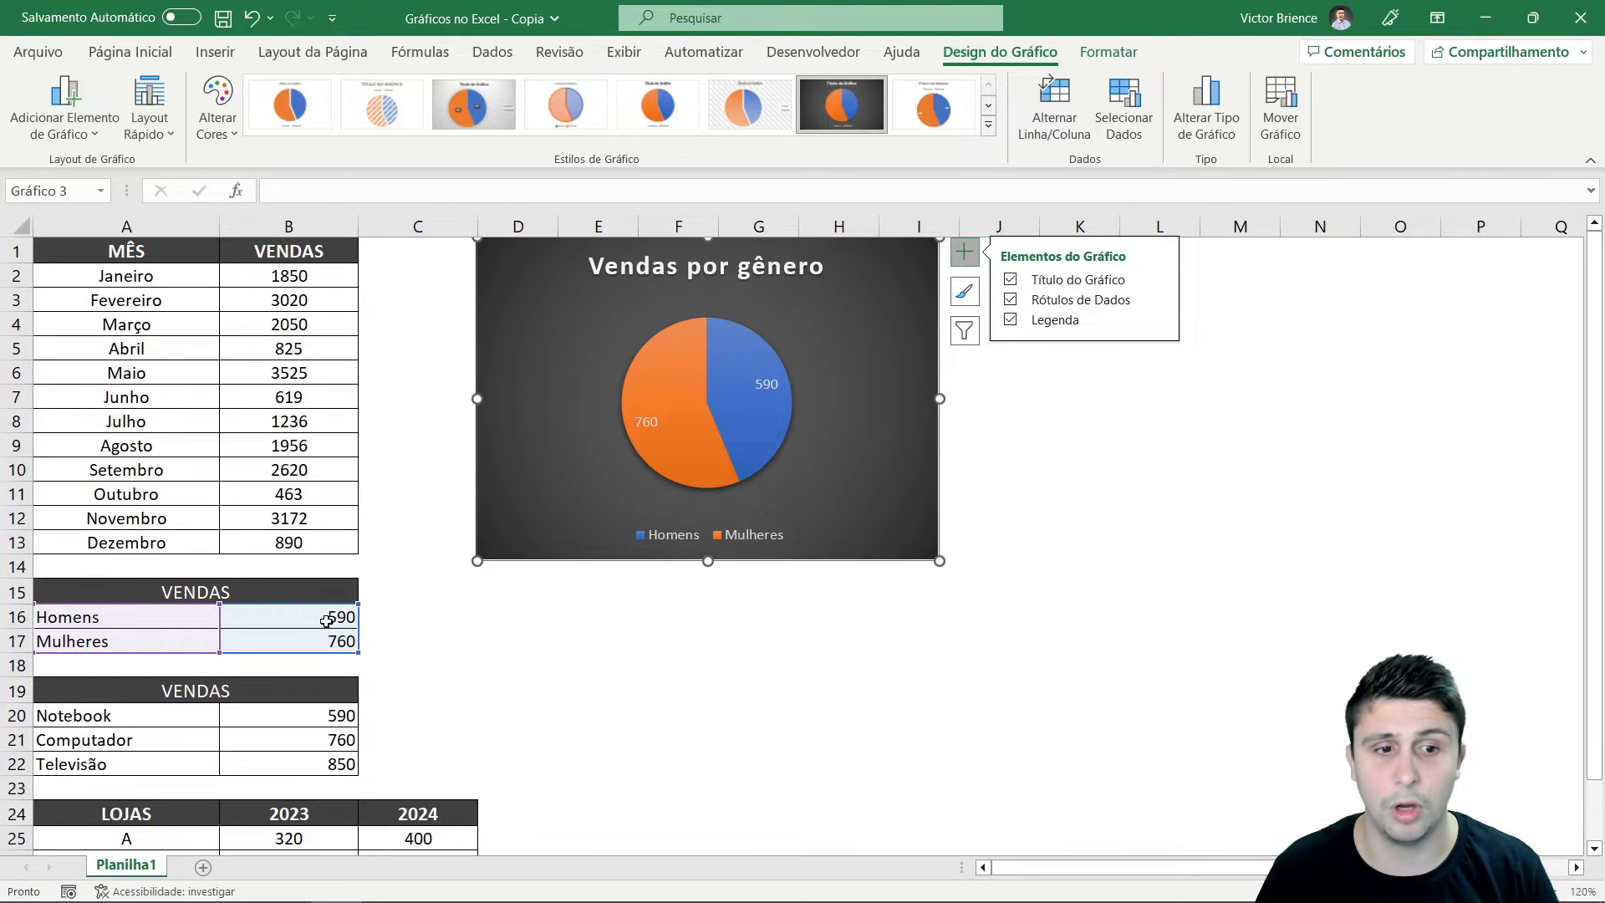
mouse_move(748, 412)
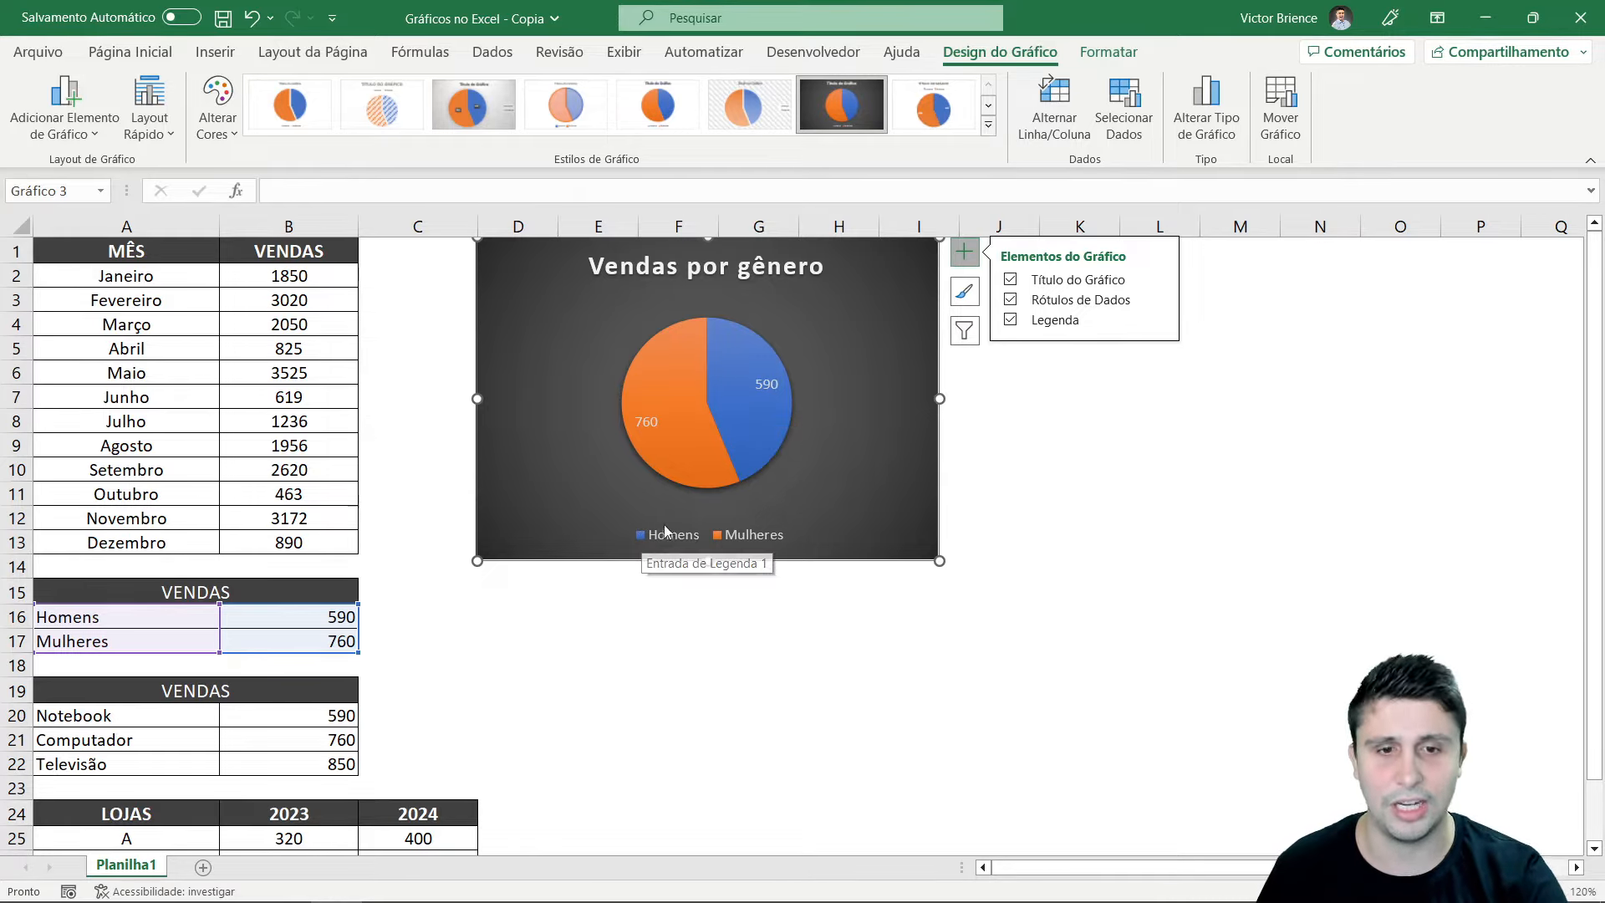
mouse_move(651, 442)
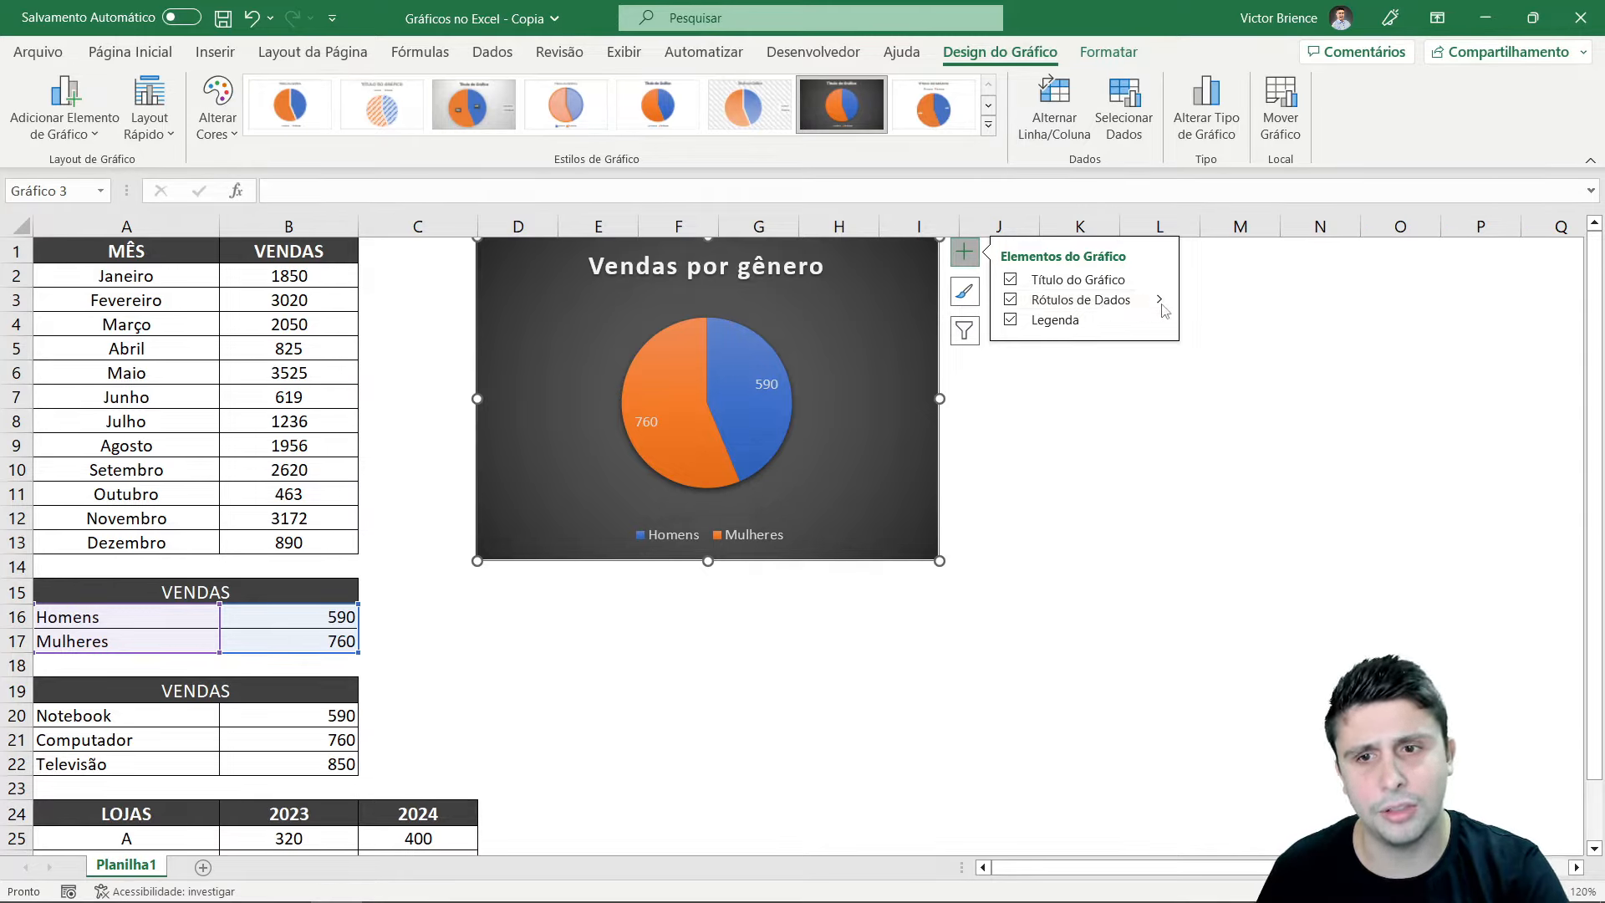
mouse_move(1162, 305)
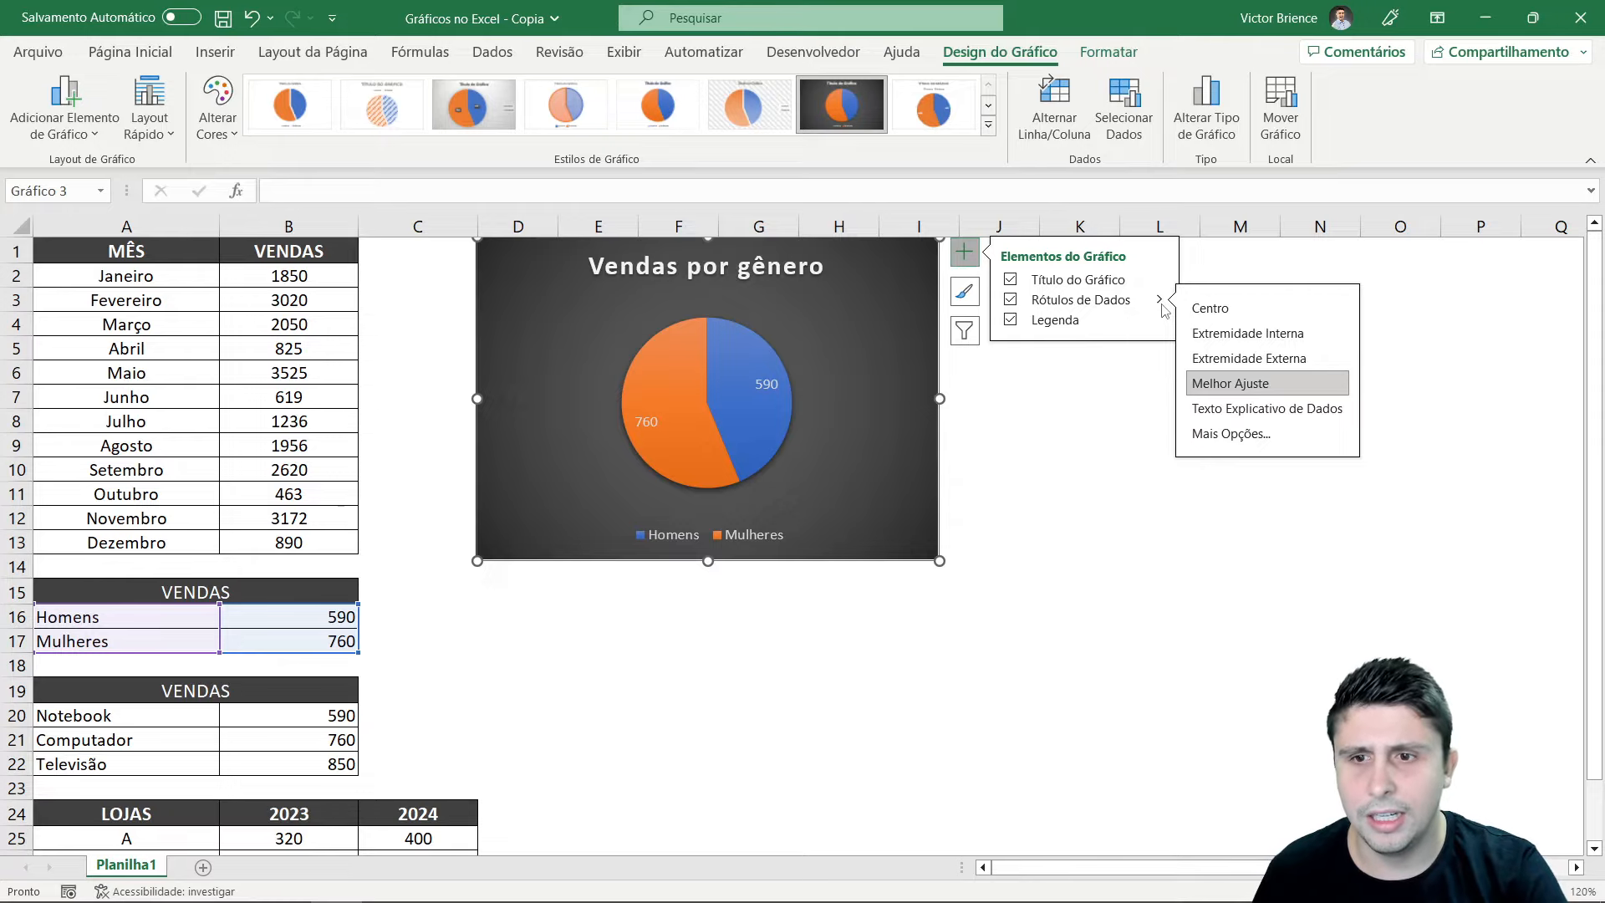
click(1228, 435)
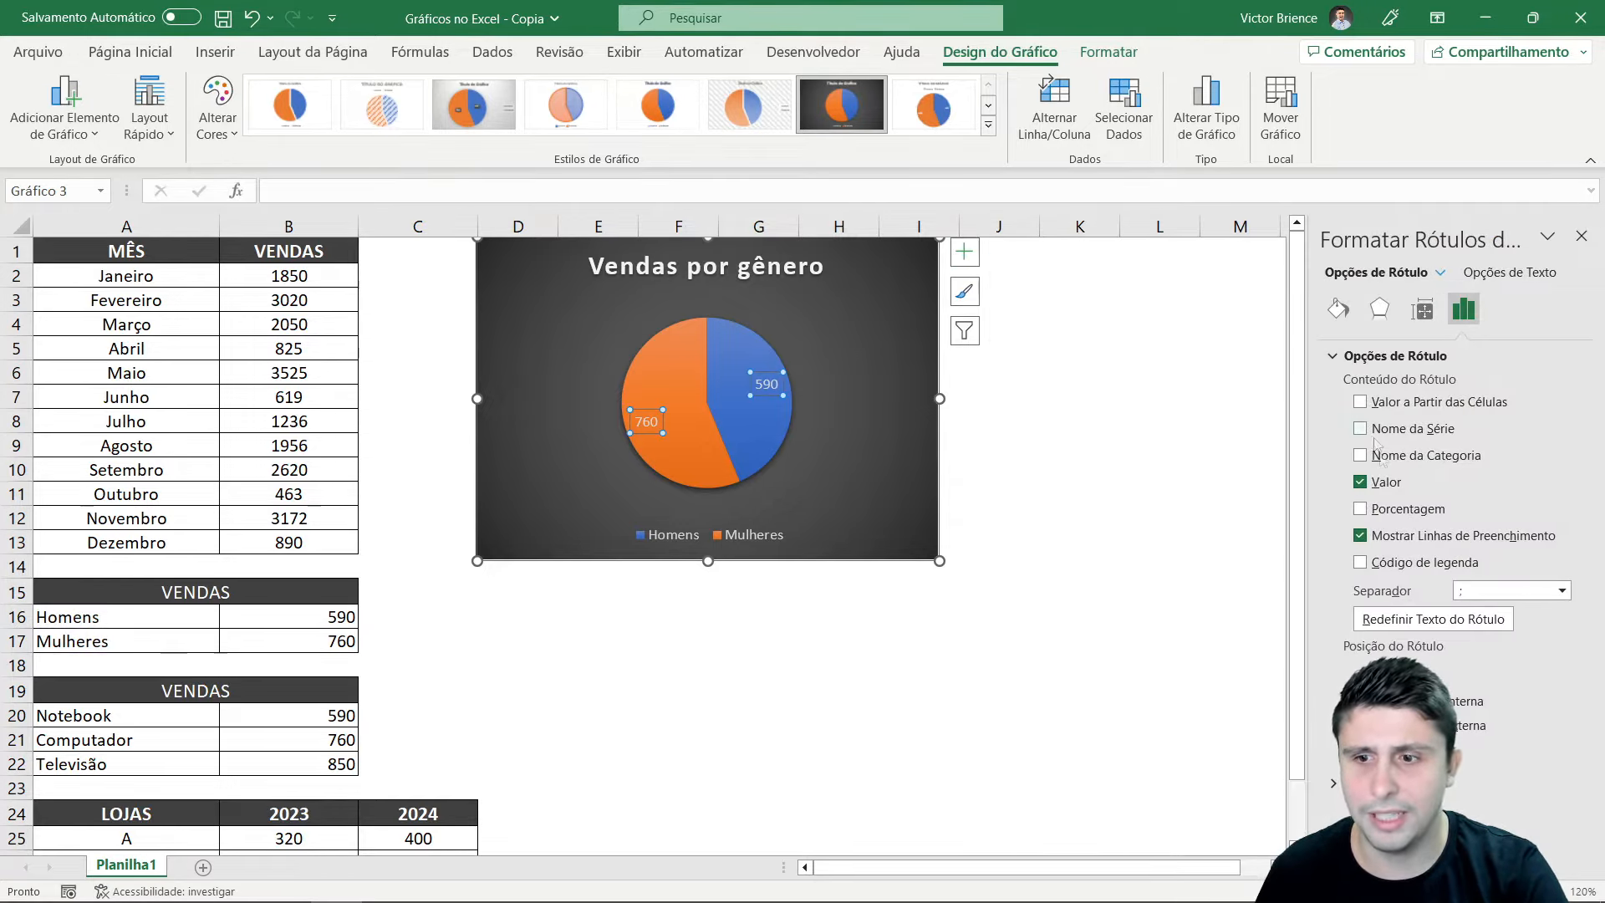
click(1139, 400)
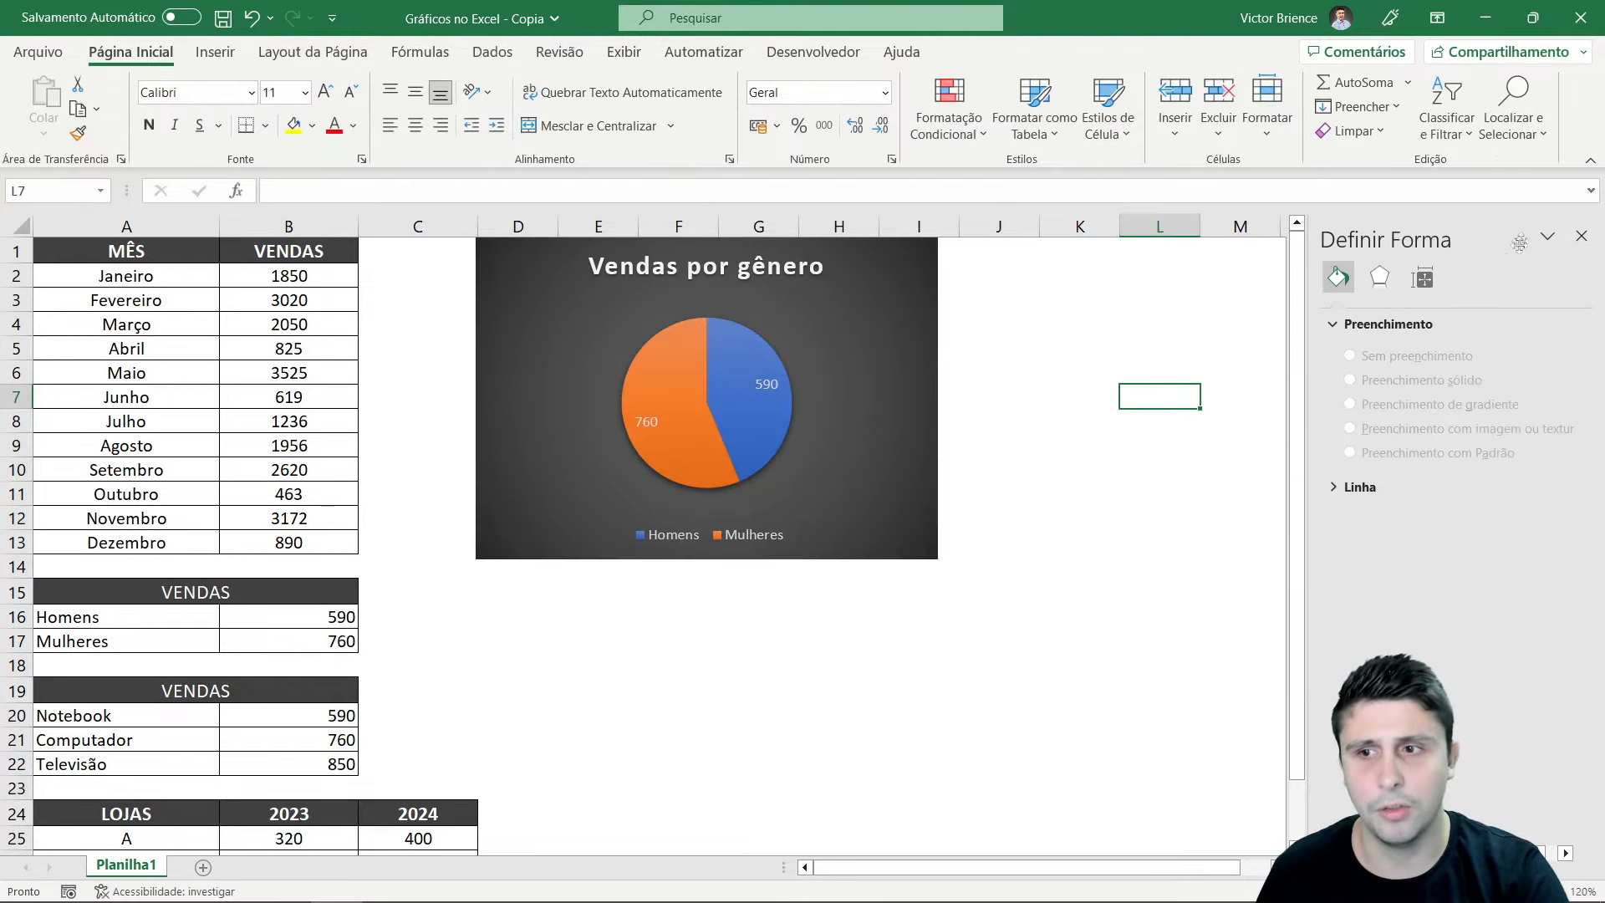
click(1583, 238)
Set the Vendas por gênero pie chart's data labels to show Porcentagem instead of Valor, and close the label formatting options
click(889, 305)
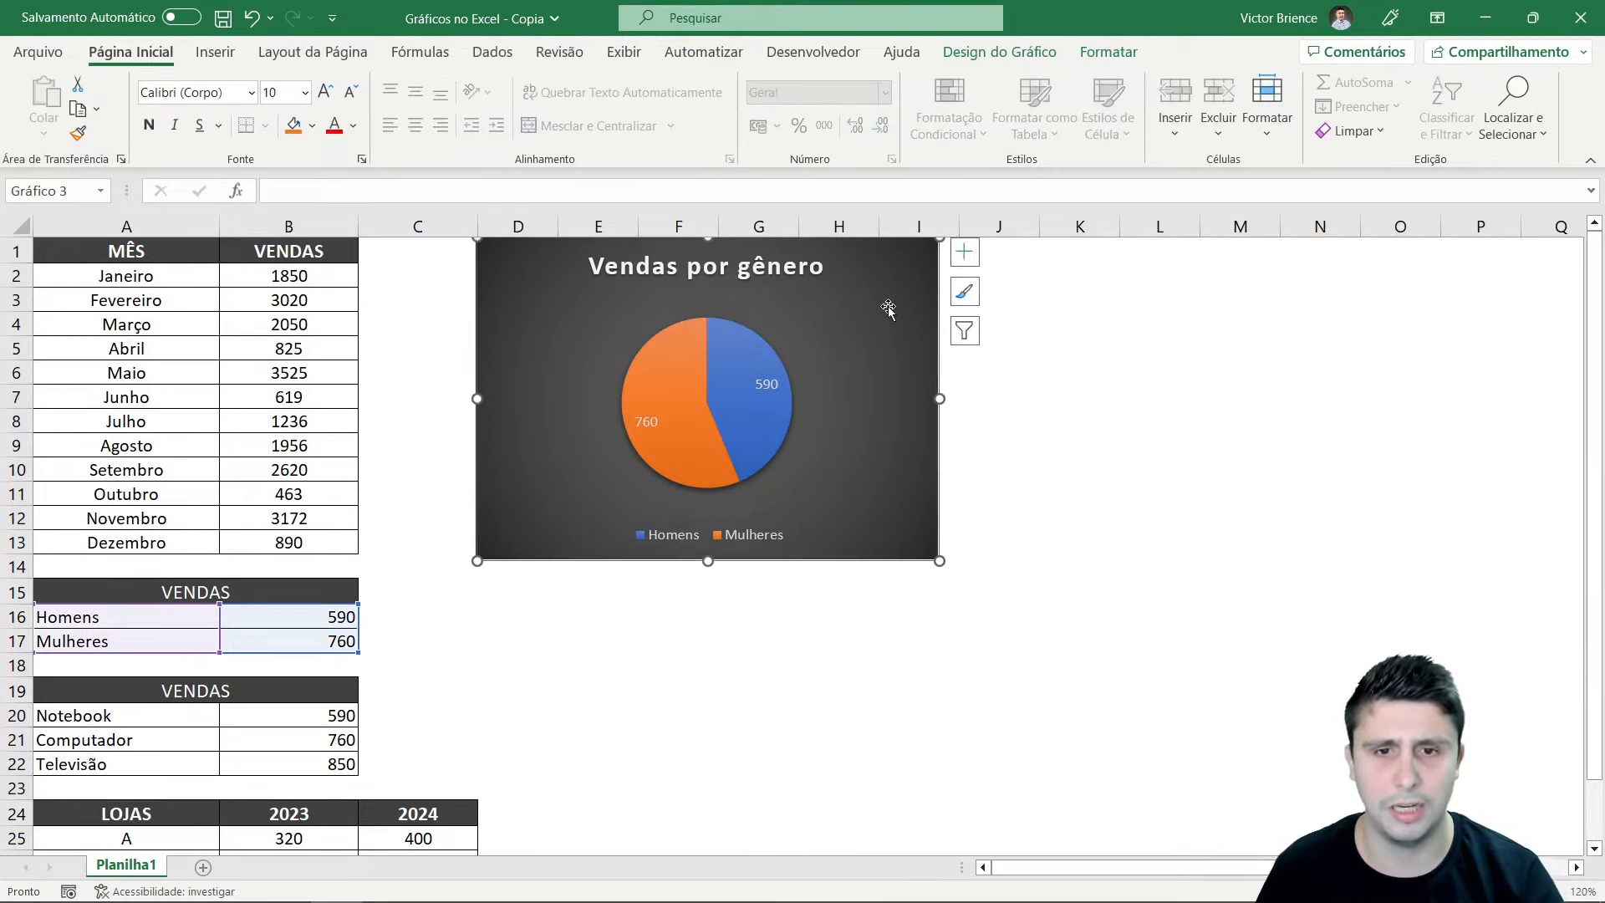
click(965, 255)
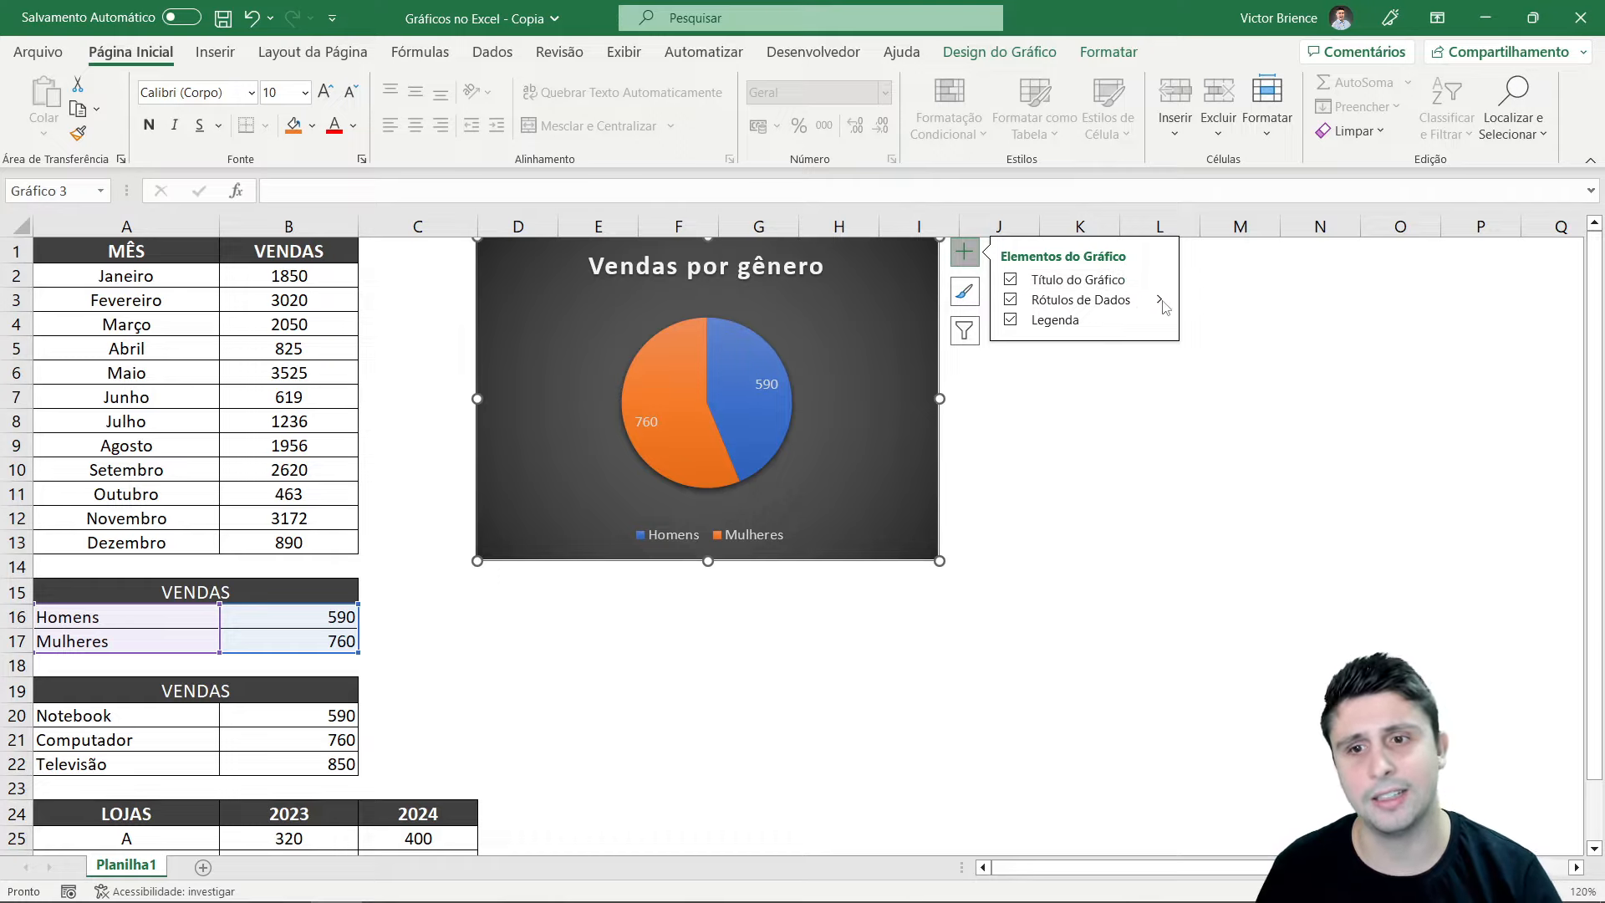
mouse_move(1163, 303)
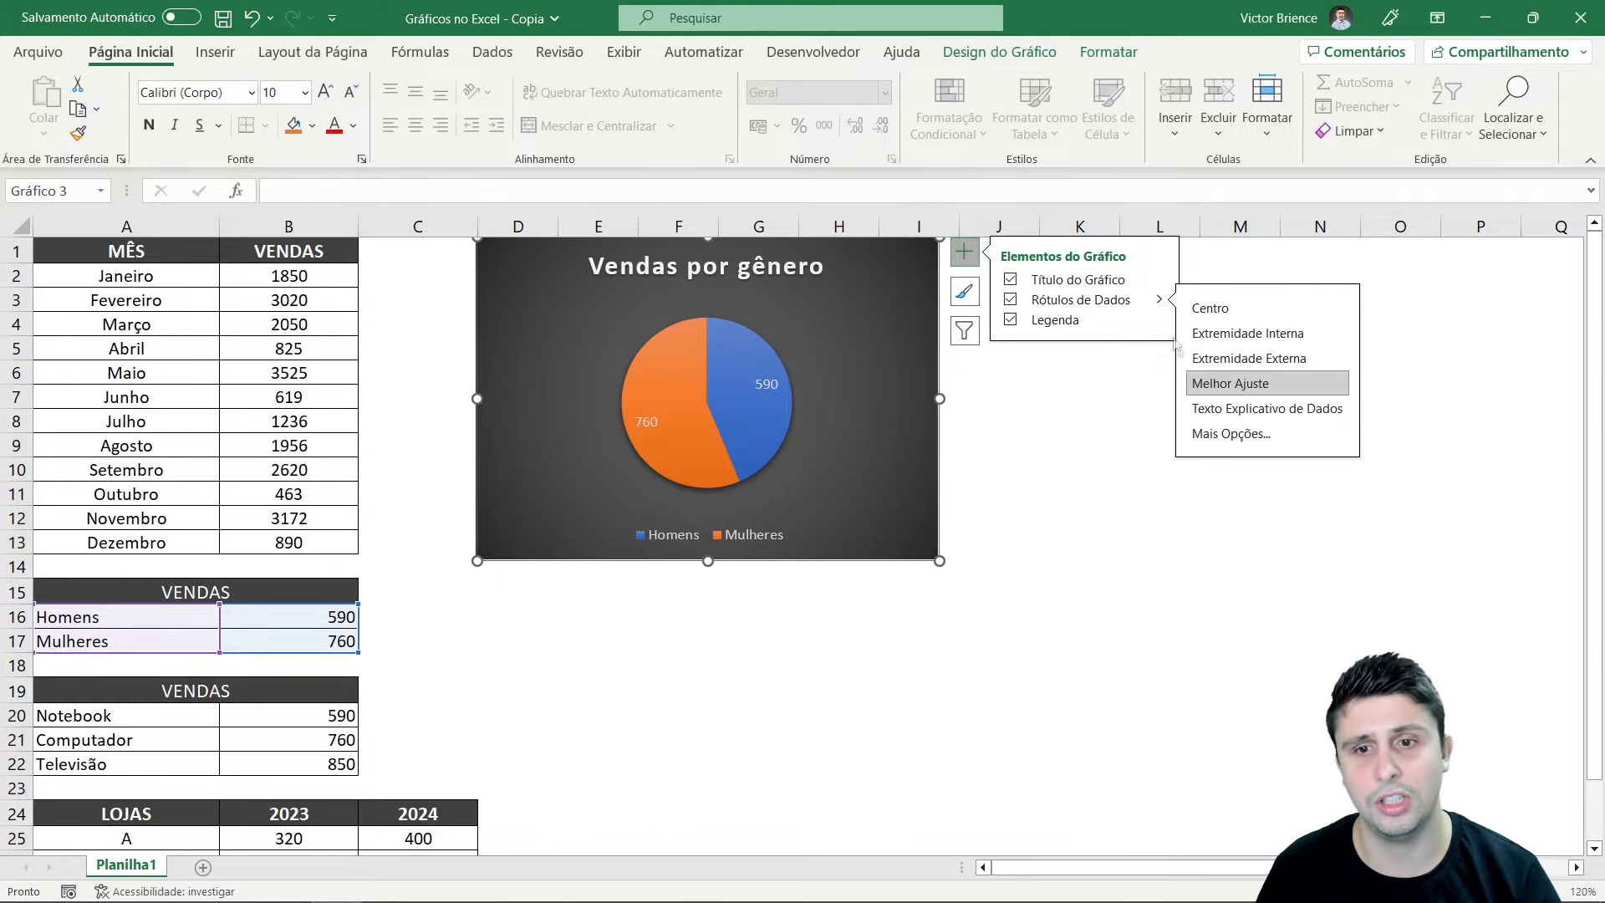
click(1235, 434)
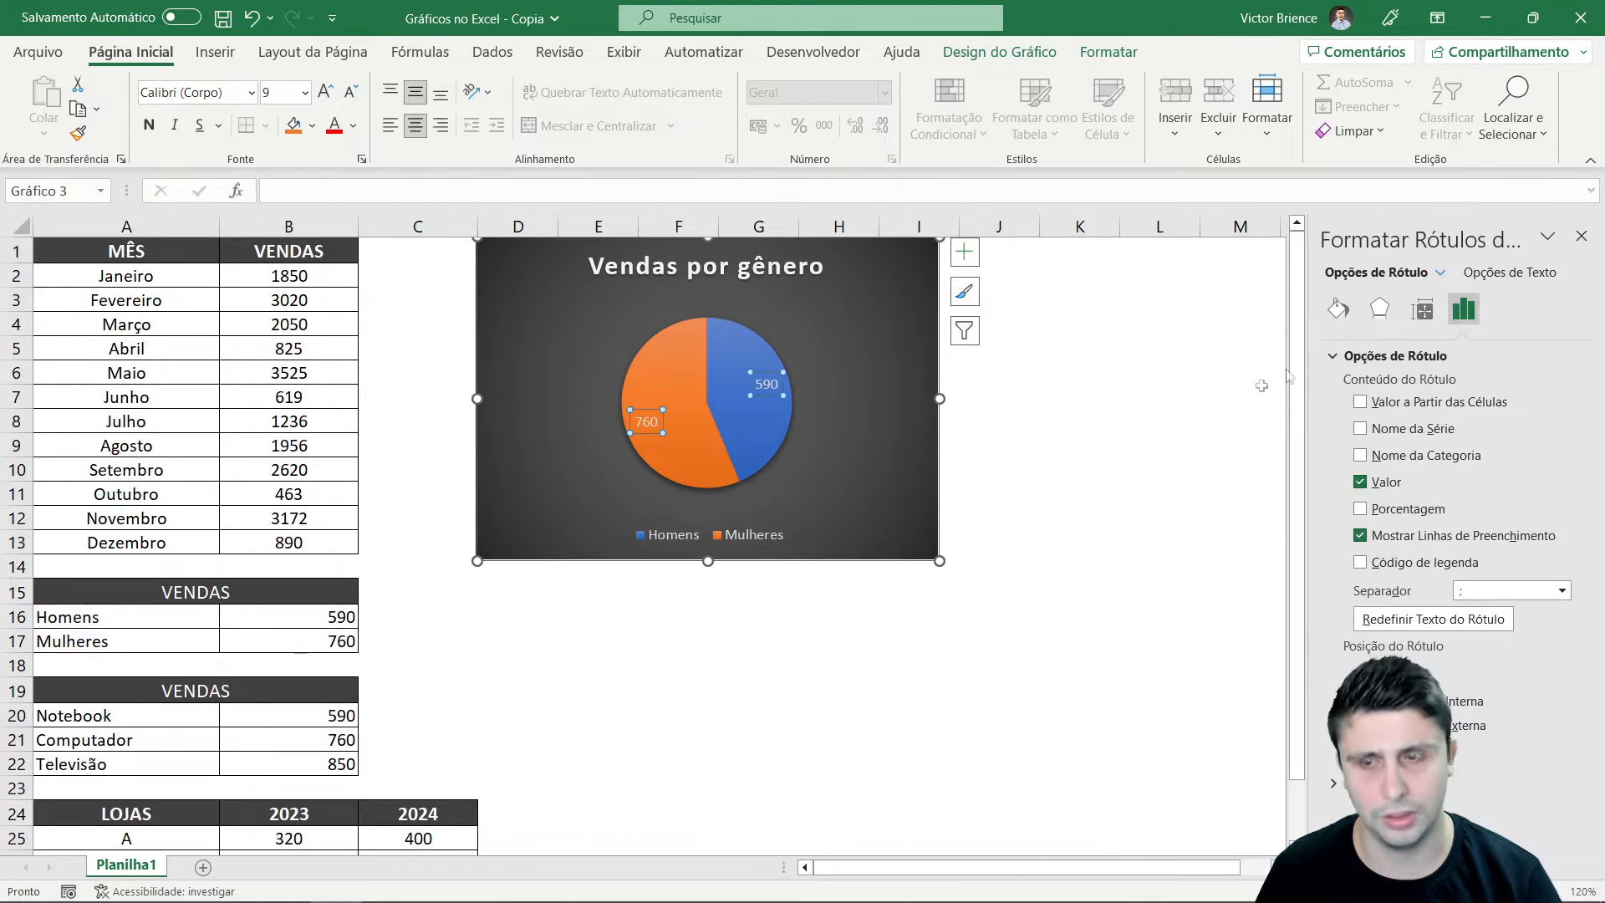
click(1361, 509)
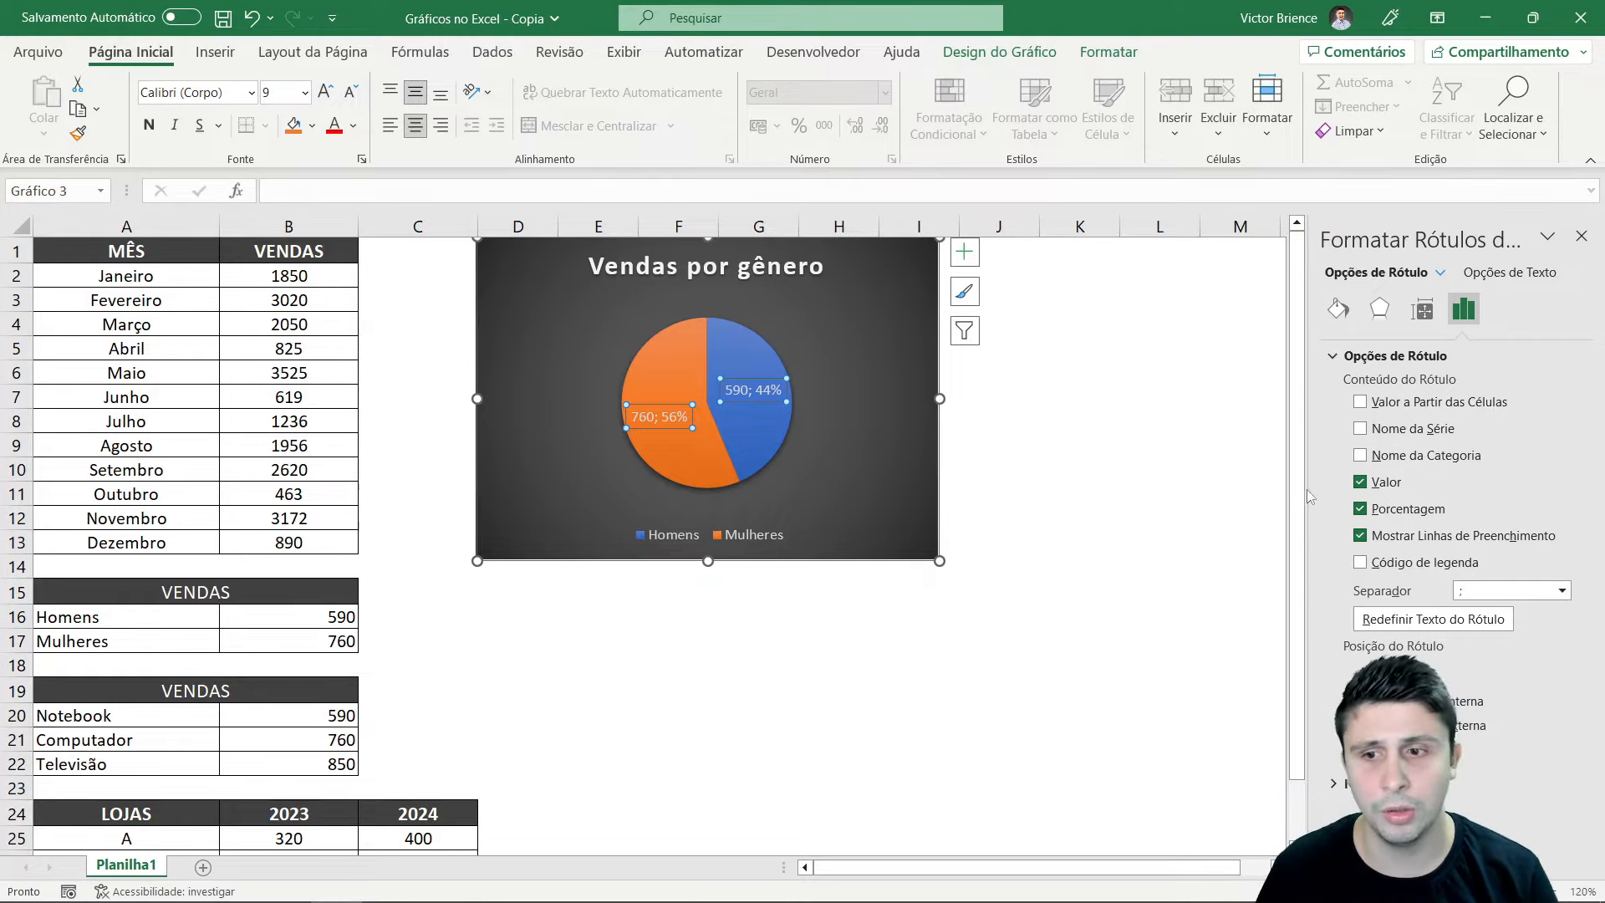
click(1360, 484)
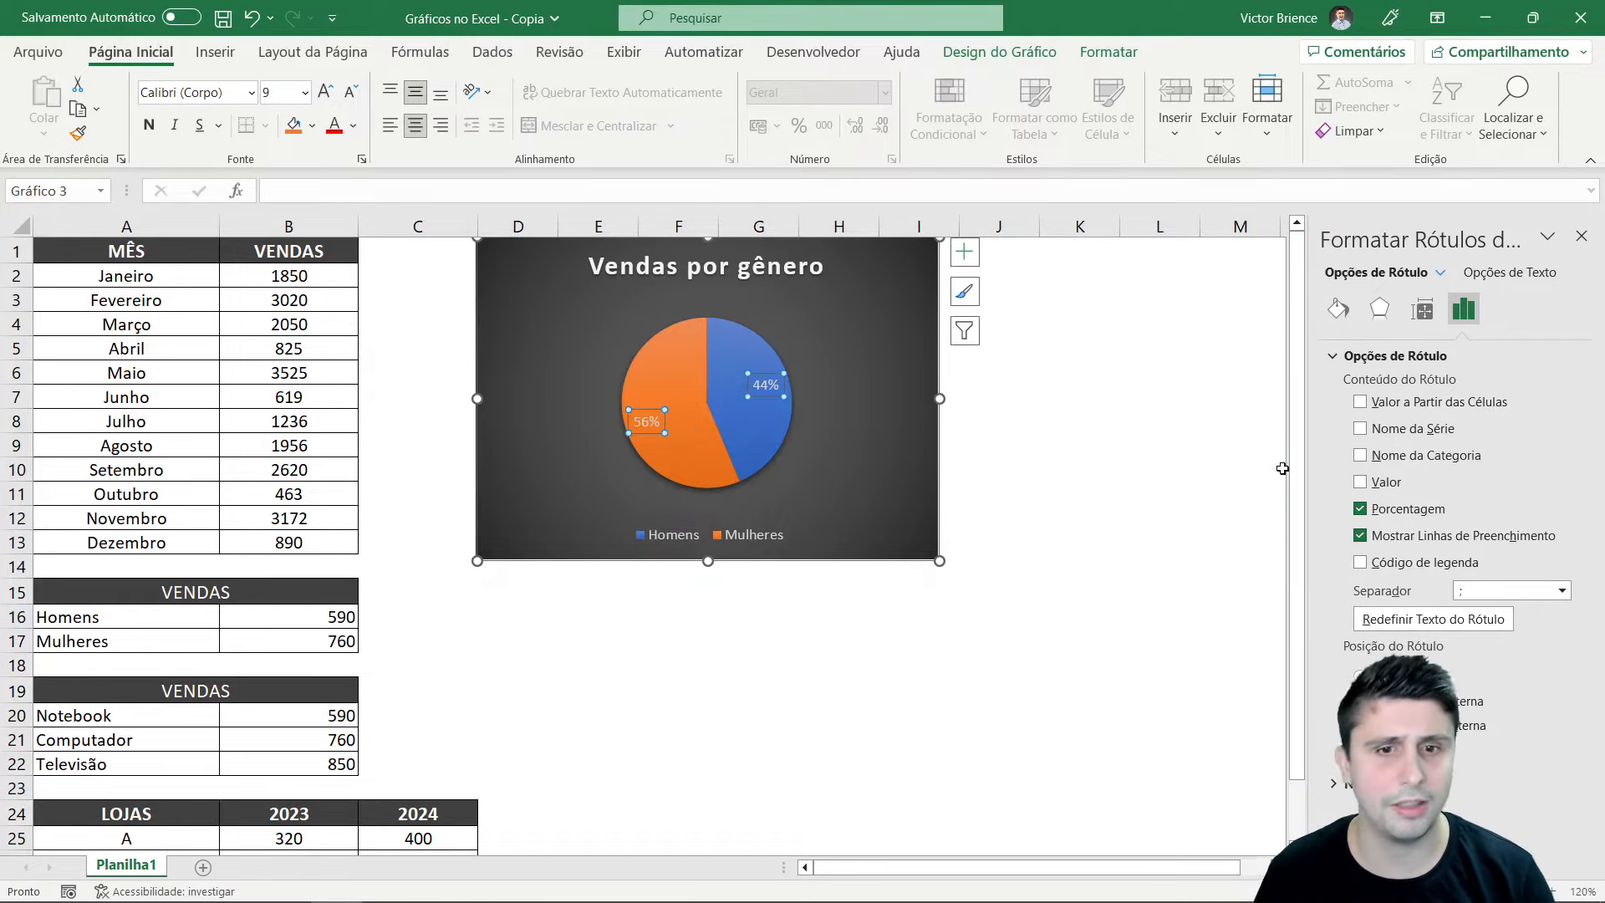
click(1157, 452)
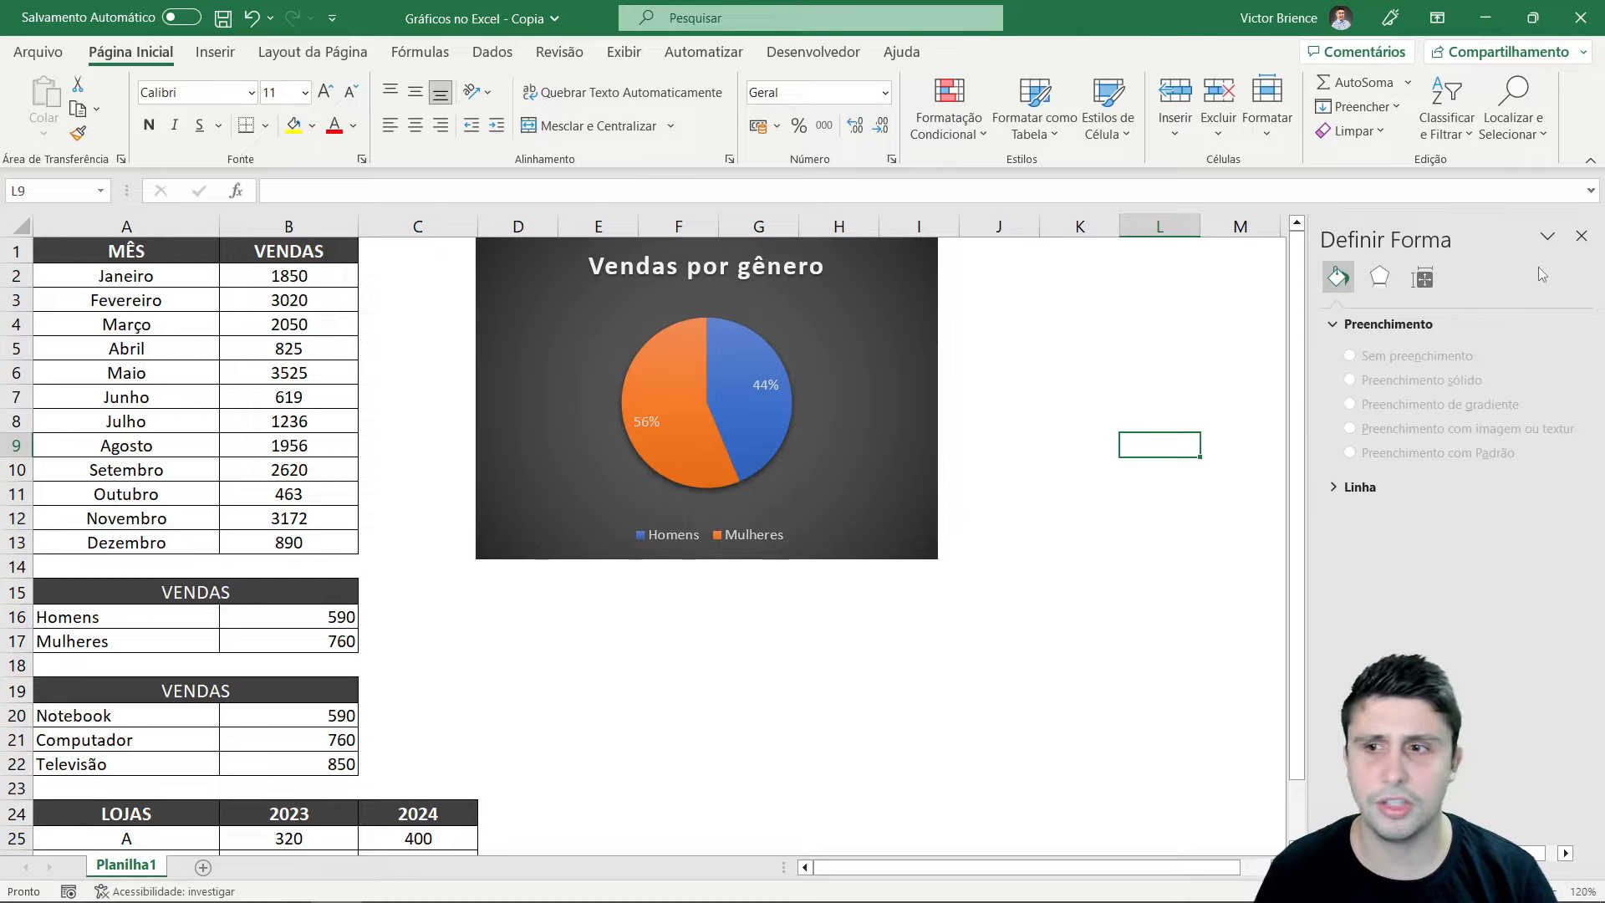
click(1581, 236)
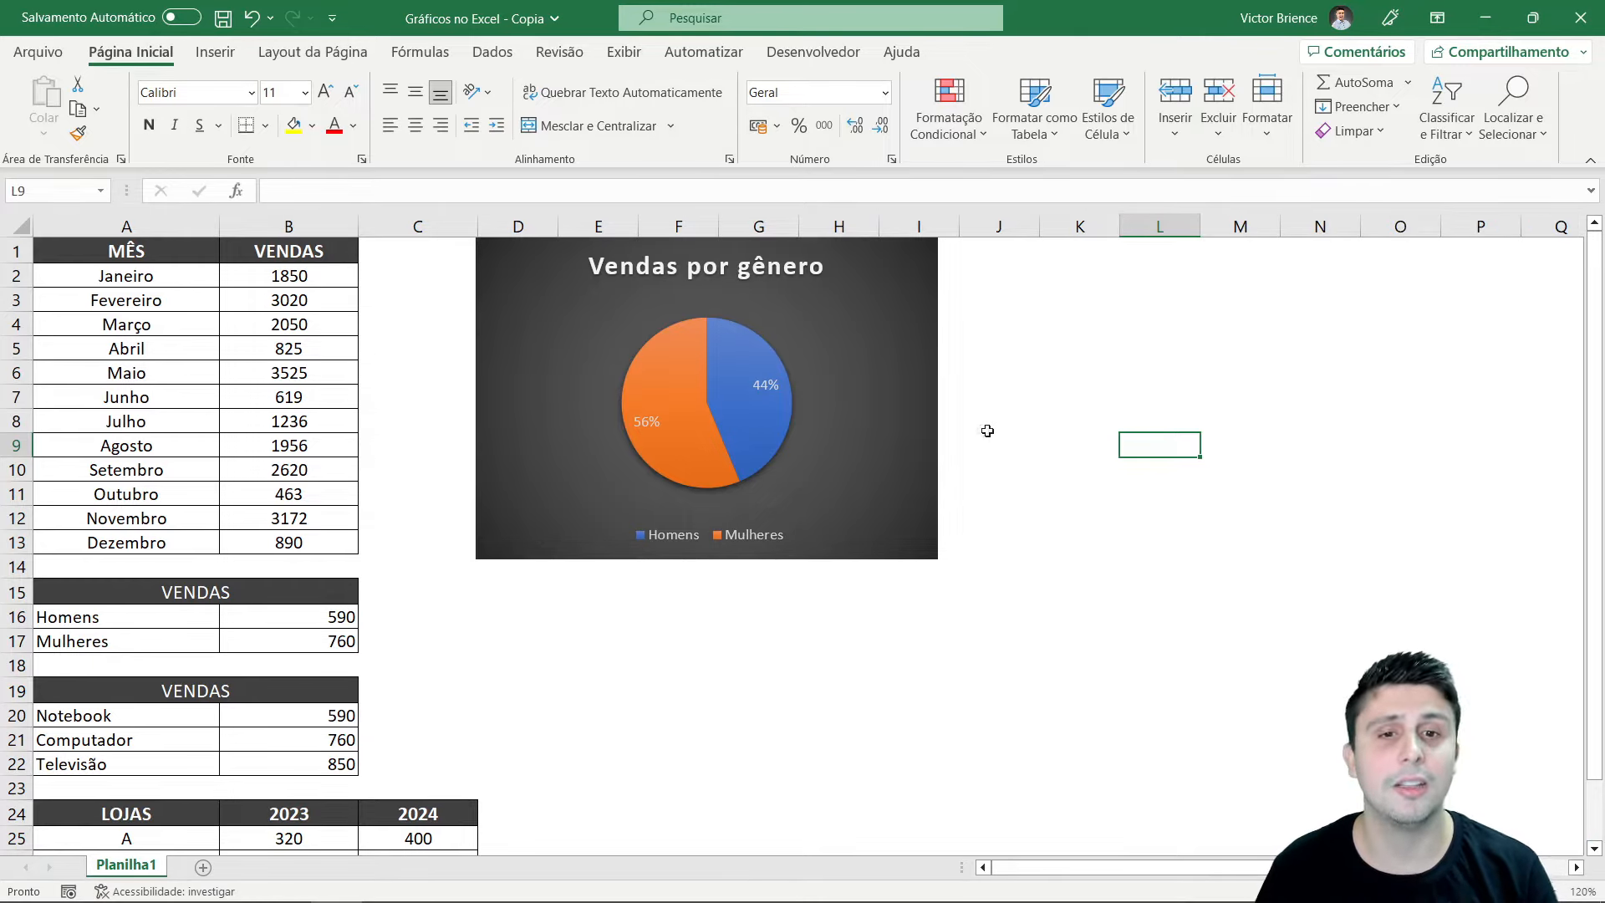
Narrow the Vendas por gênero pie chart so its right edge falls in the middle of column H
mouse_move(775, 409)
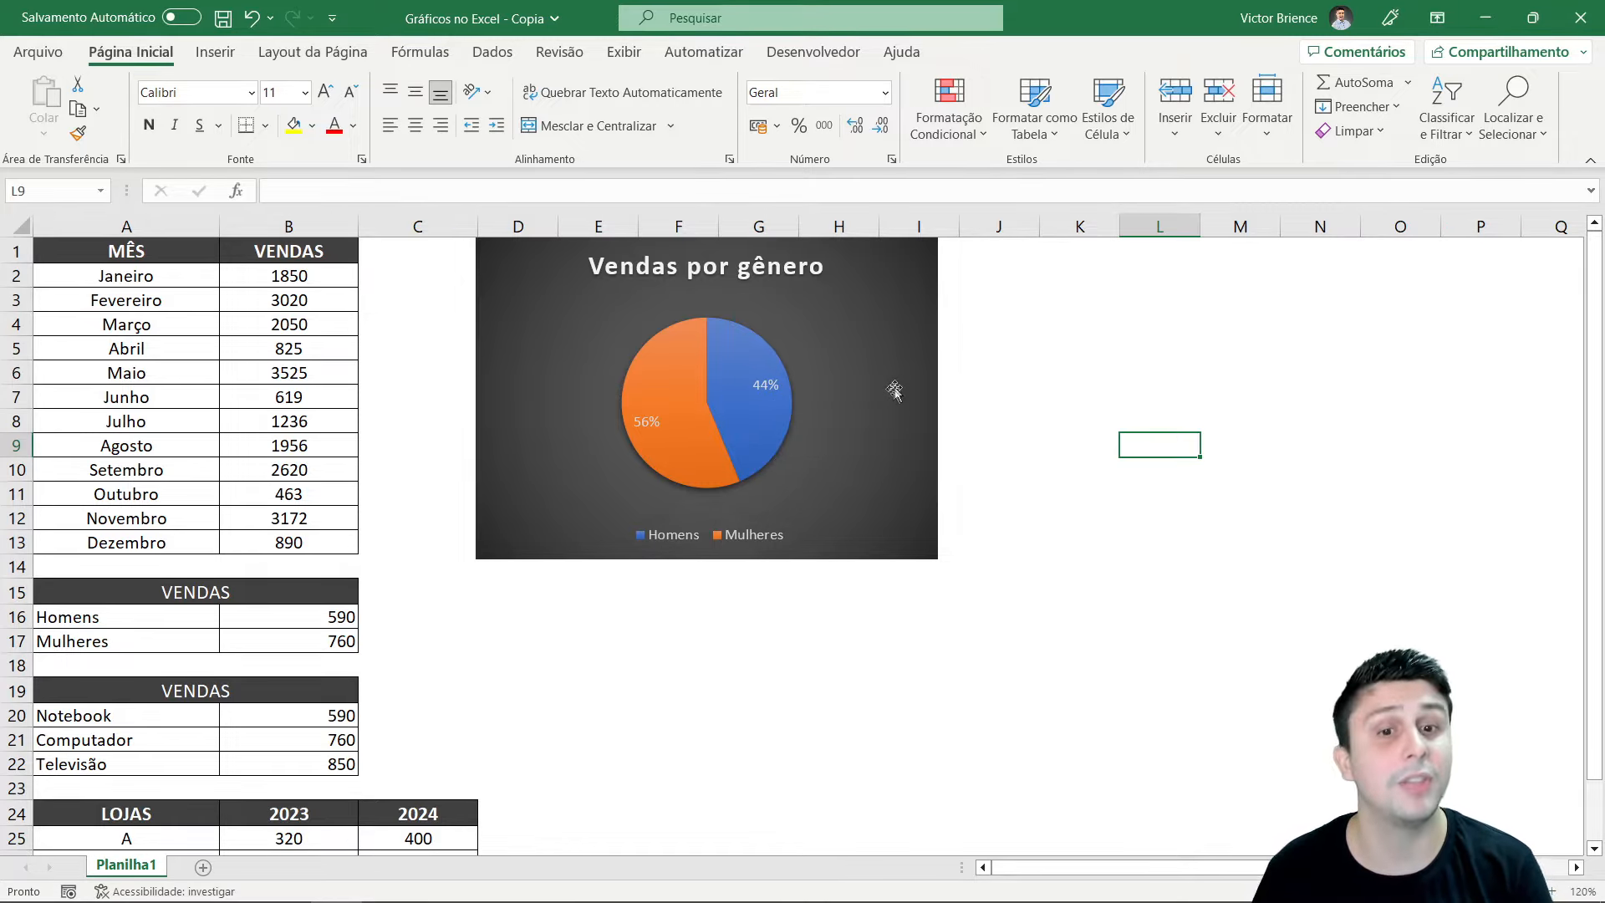
click(923, 395)
drag(939, 400, 841, 399)
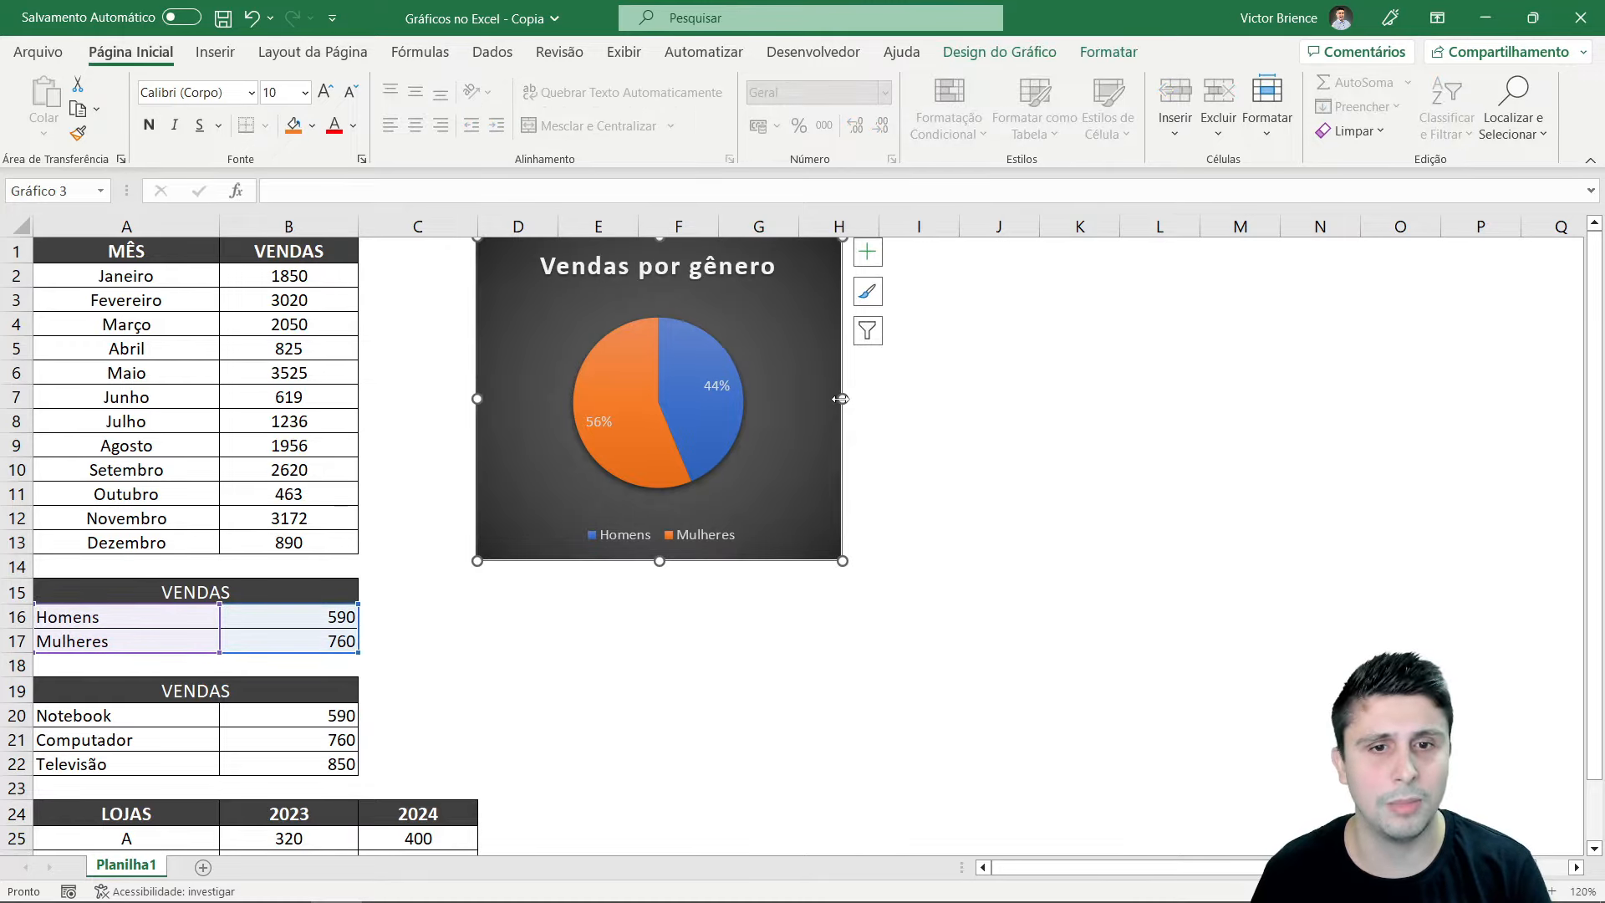
click(961, 438)
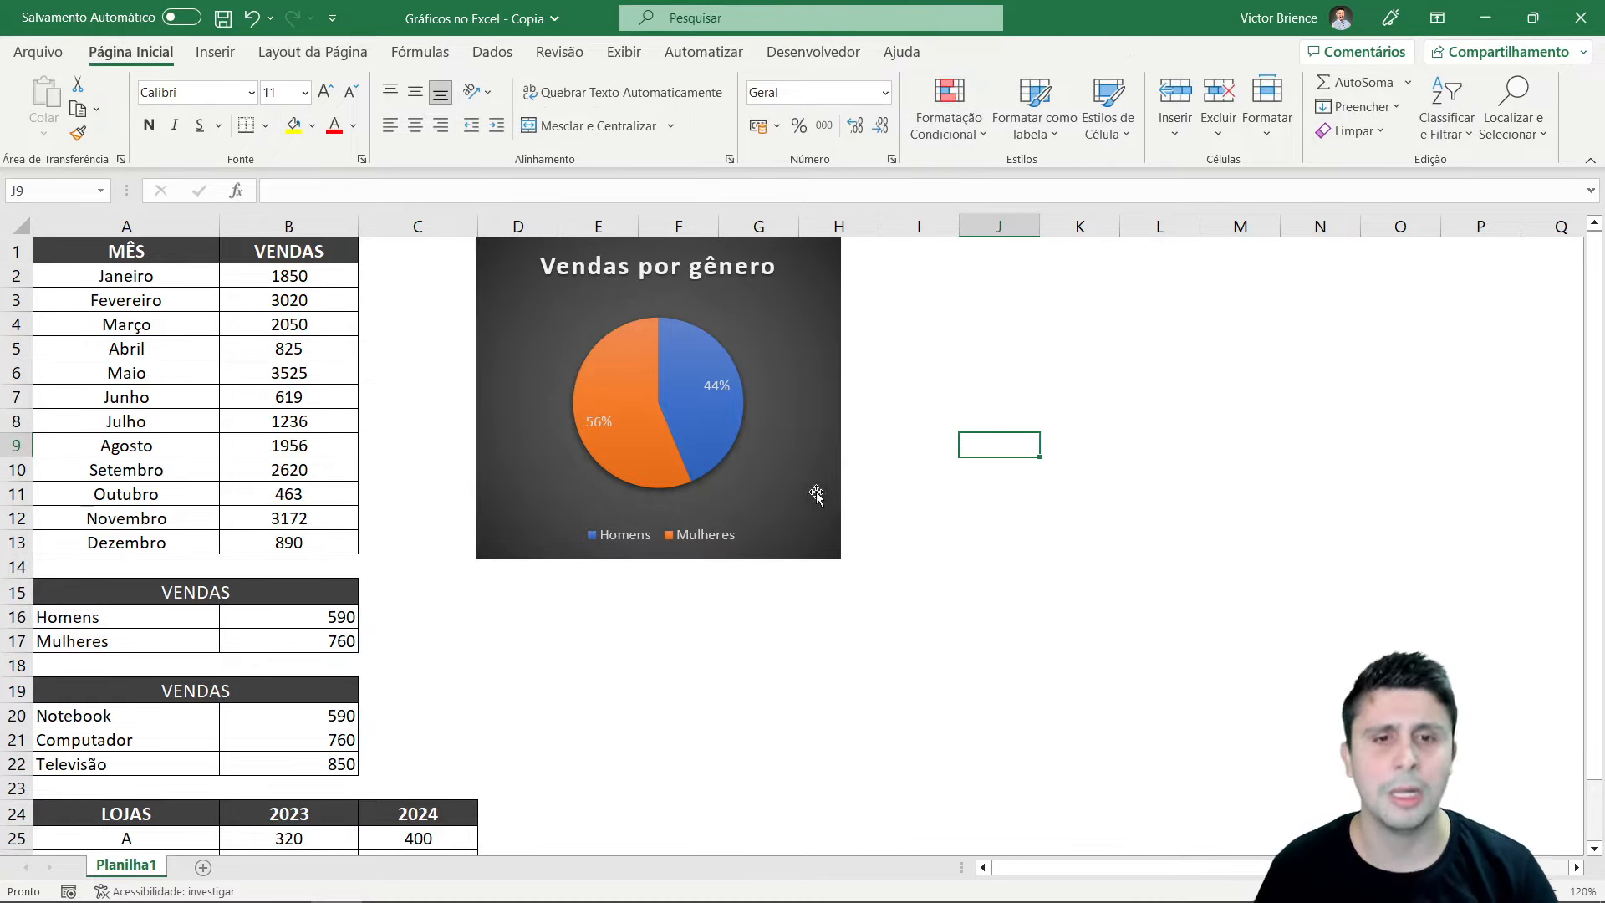
Insert a 3D pie chart from the Homens and Mulheres data A16:B17 and fit it beside the 2D pie, starting at column I
drag(143, 610, 269, 636)
click(212, 55)
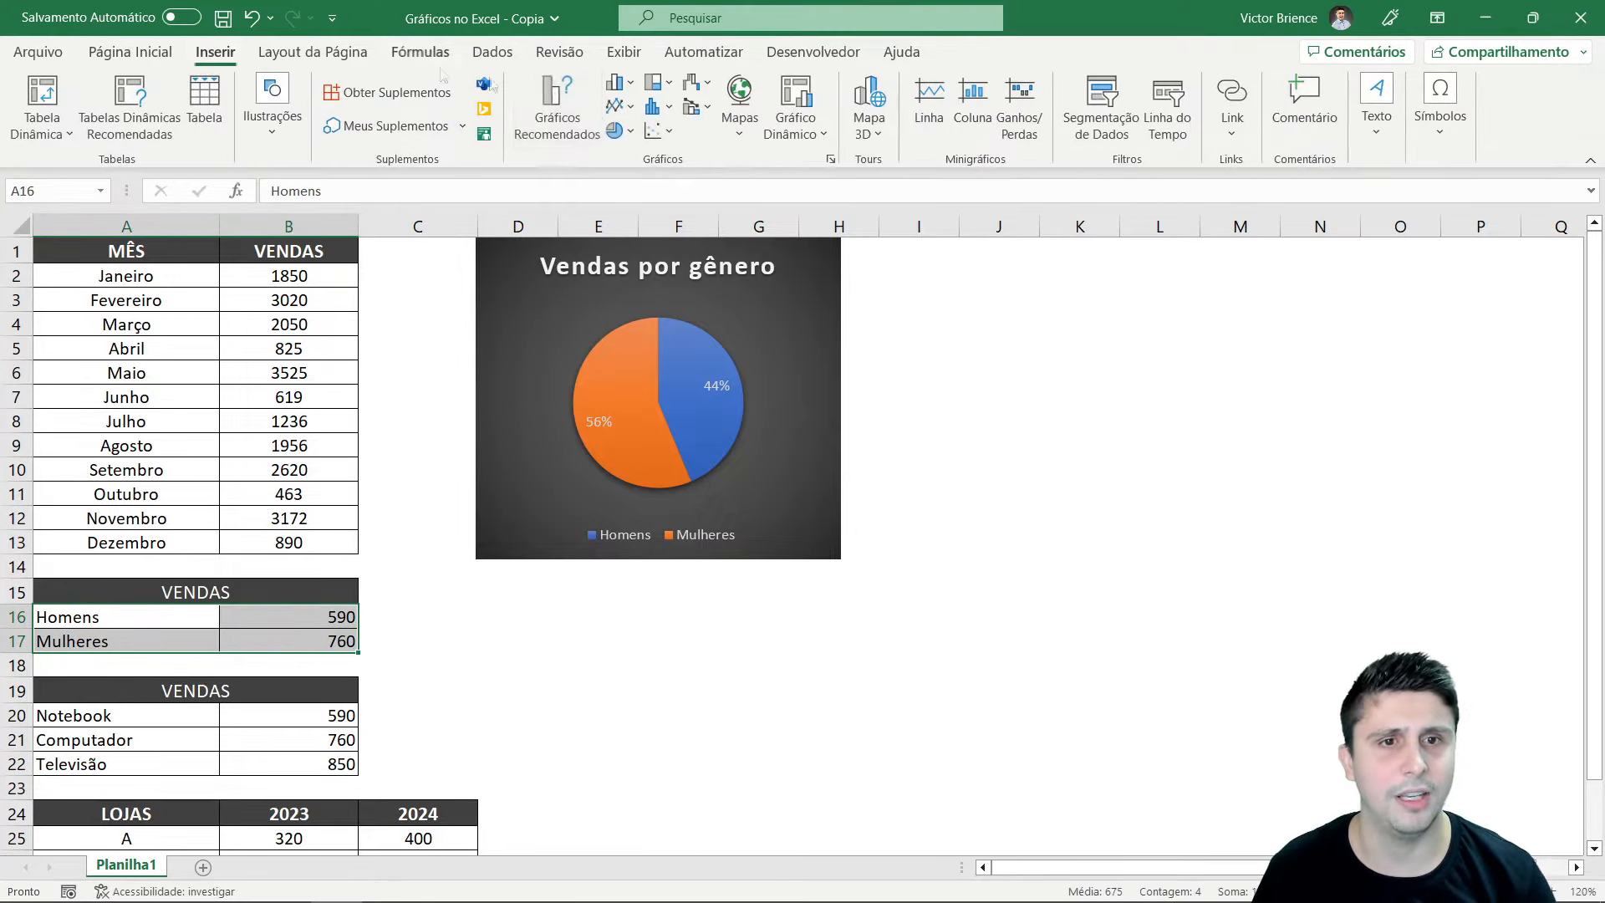
click(624, 131)
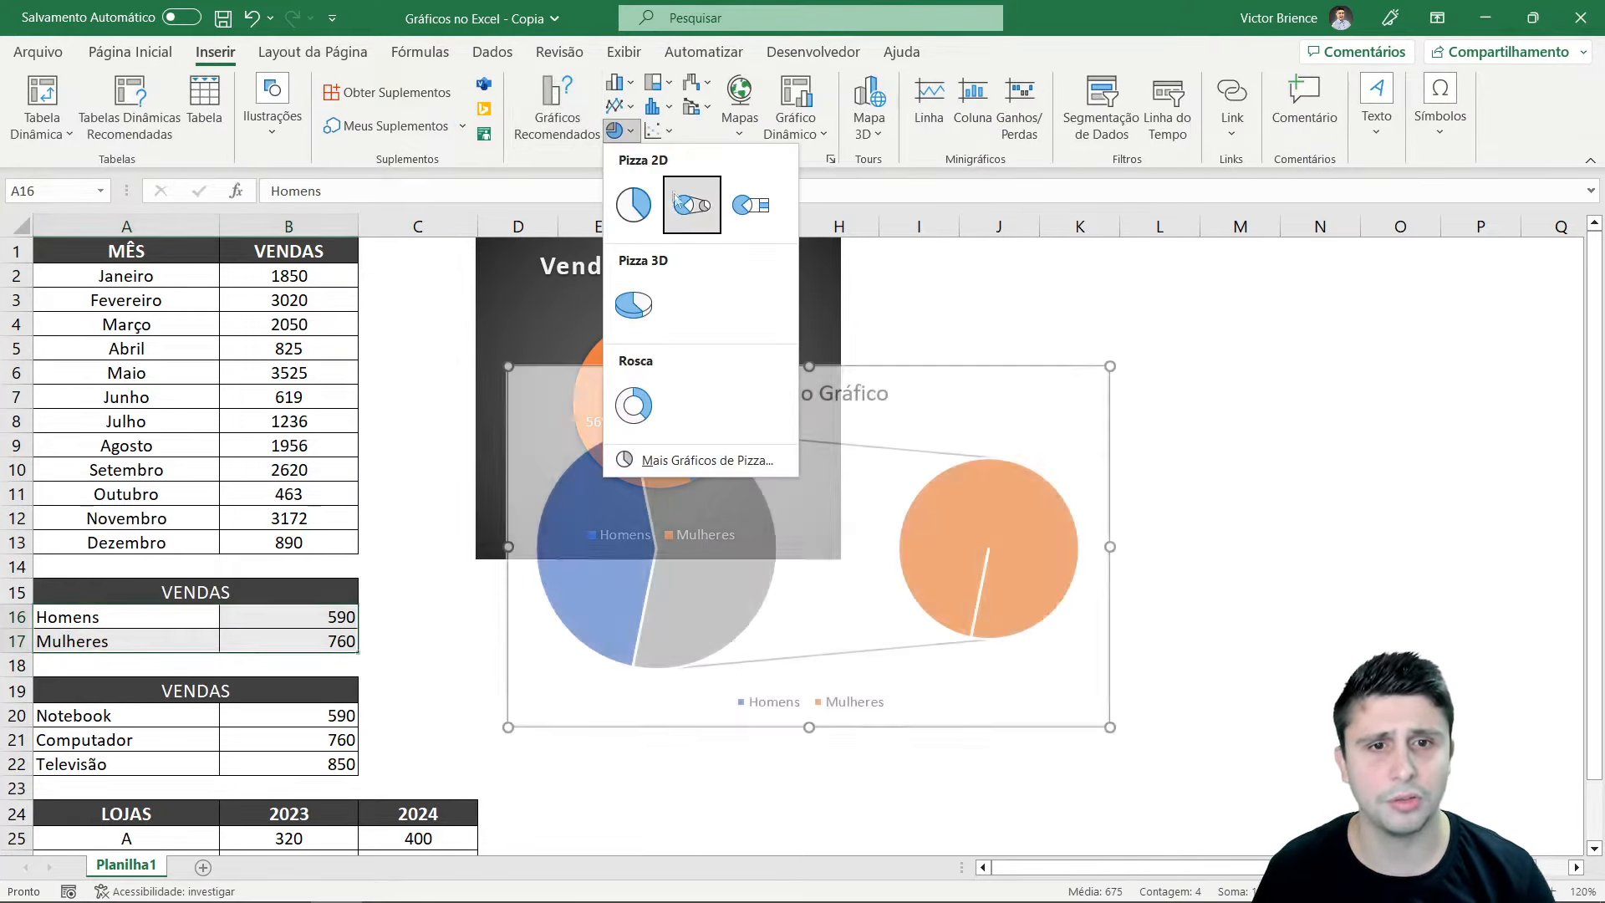
click(634, 305)
drag(925, 405, 1347, 273)
drag(1485, 601, 1204, 558)
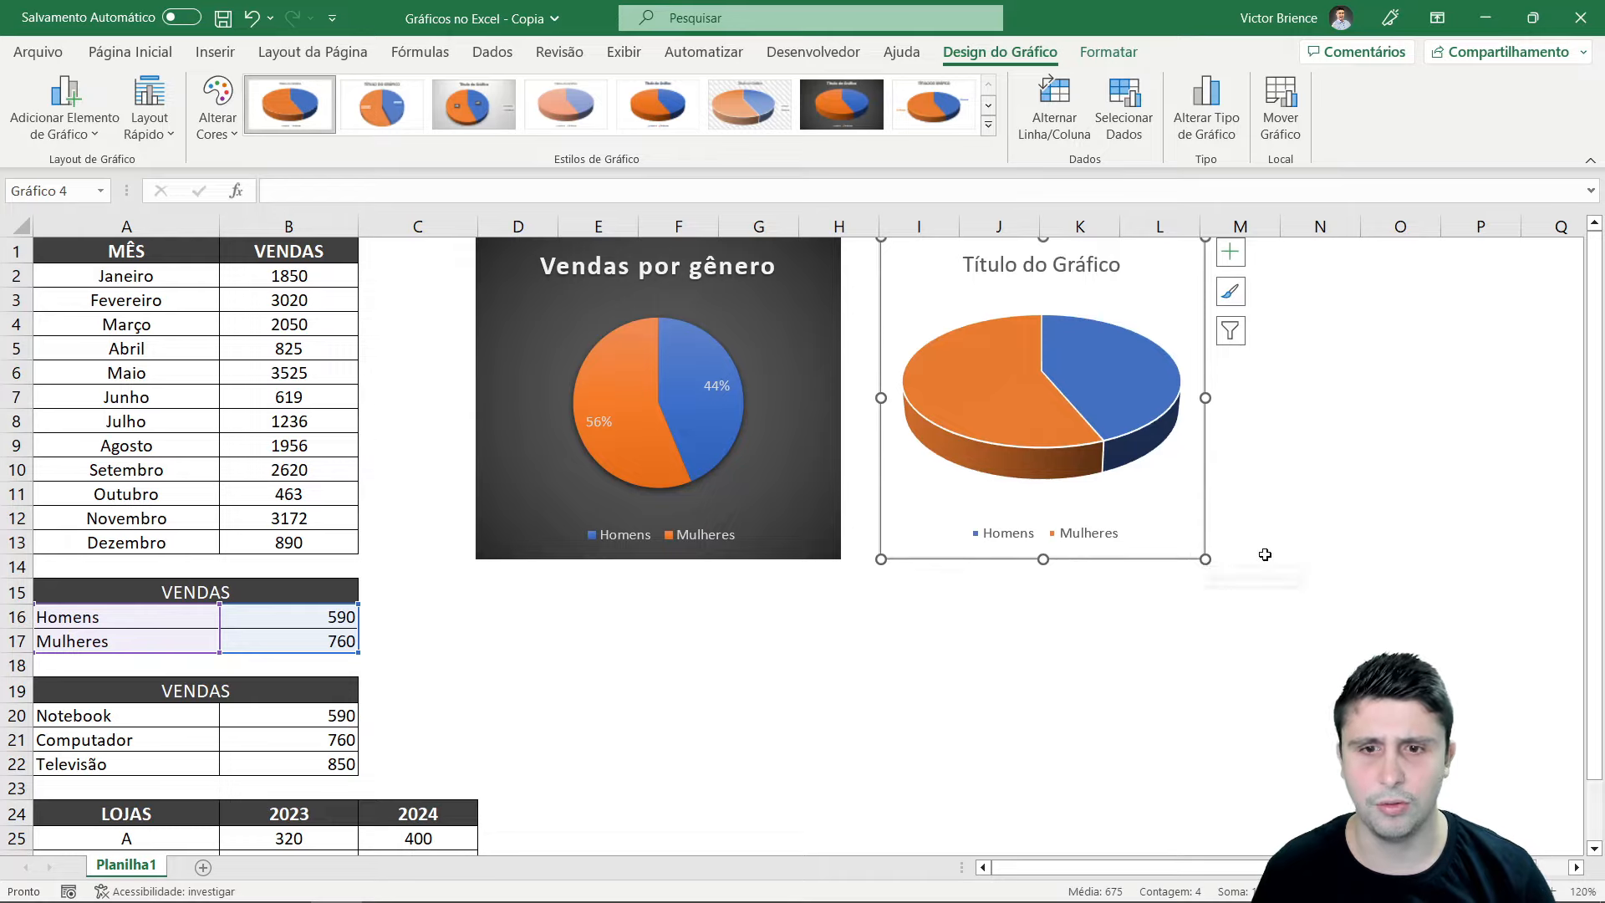
Apply the dark chart style used on the 2D pie to the 3D pie, and add data labels showing Porcentagem instead of Valor
click(826, 105)
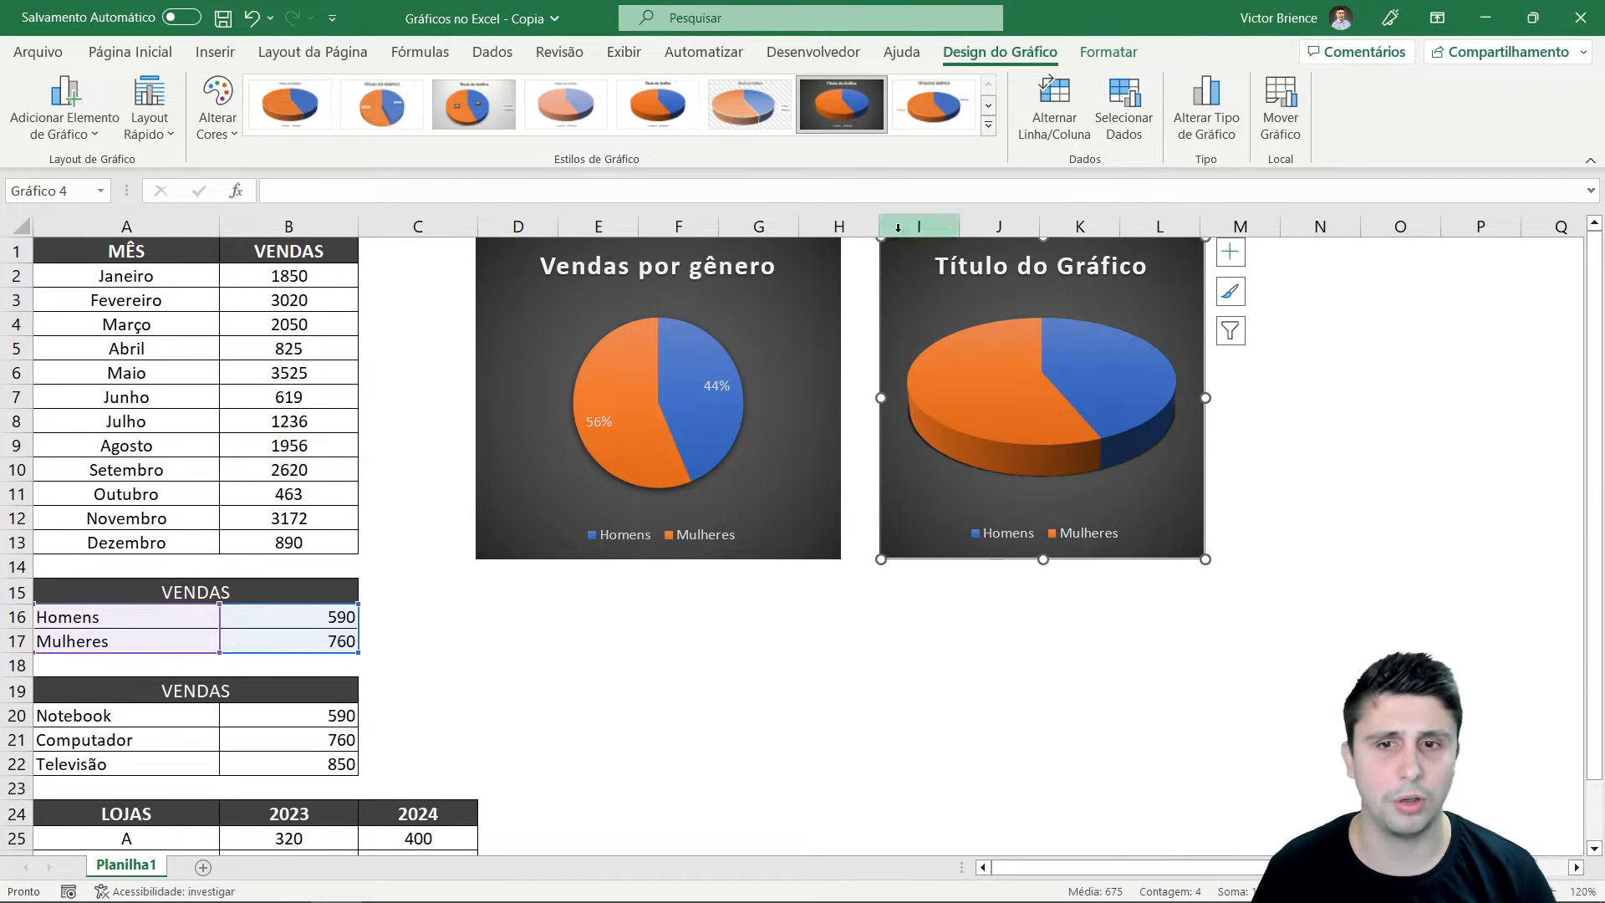
click(1230, 264)
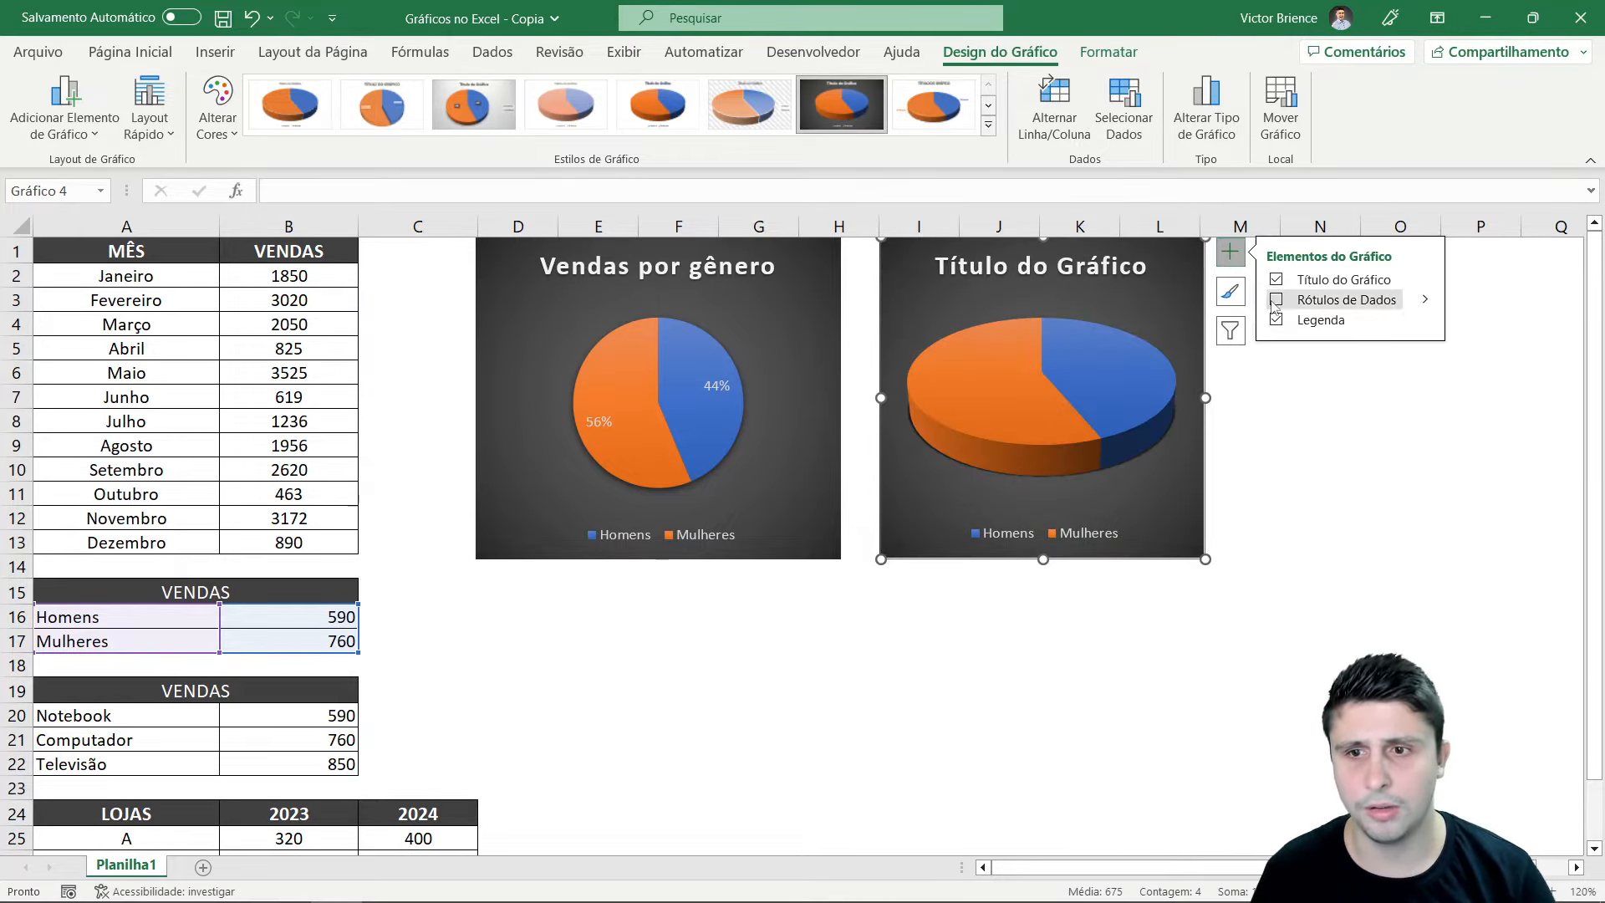
click(1361, 299)
click(1424, 301)
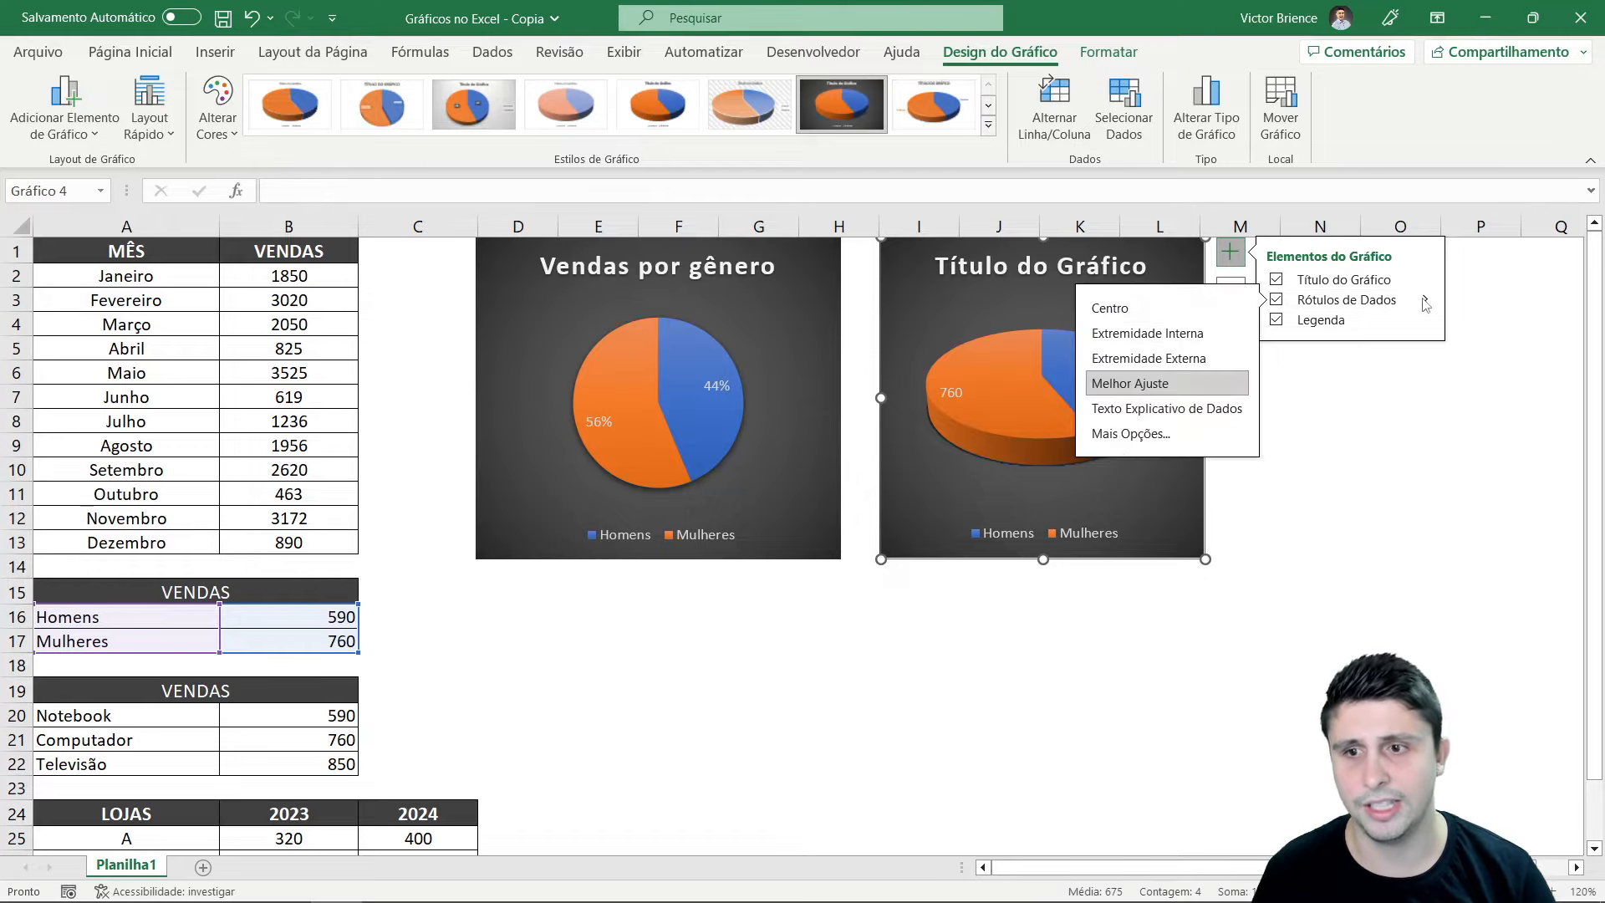
click(1124, 433)
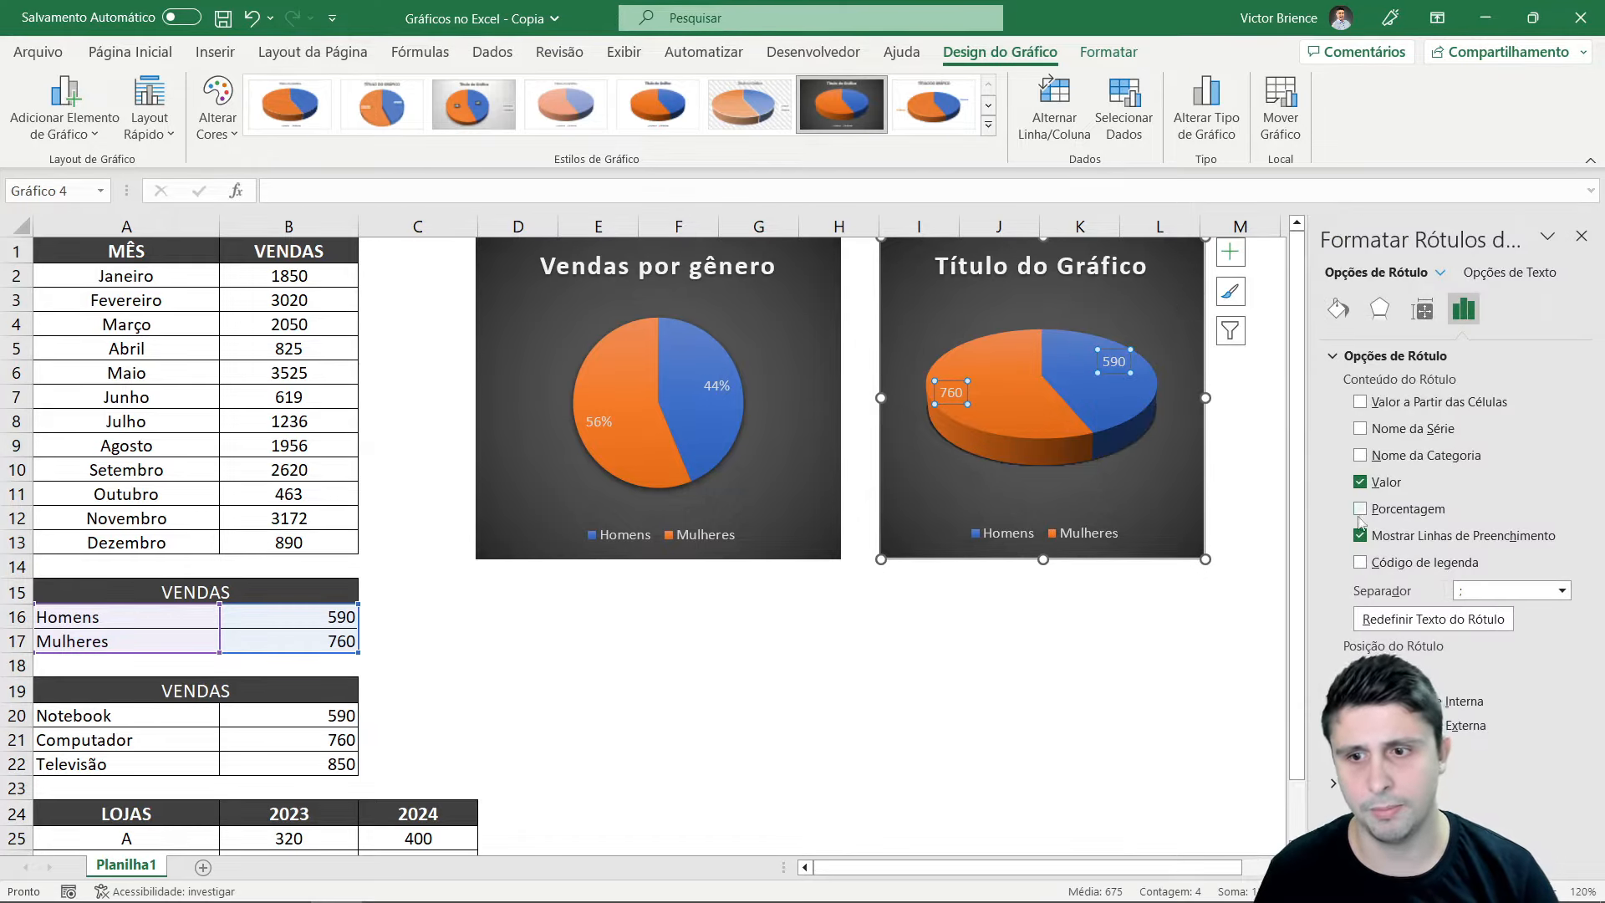
click(1360, 509)
click(1359, 483)
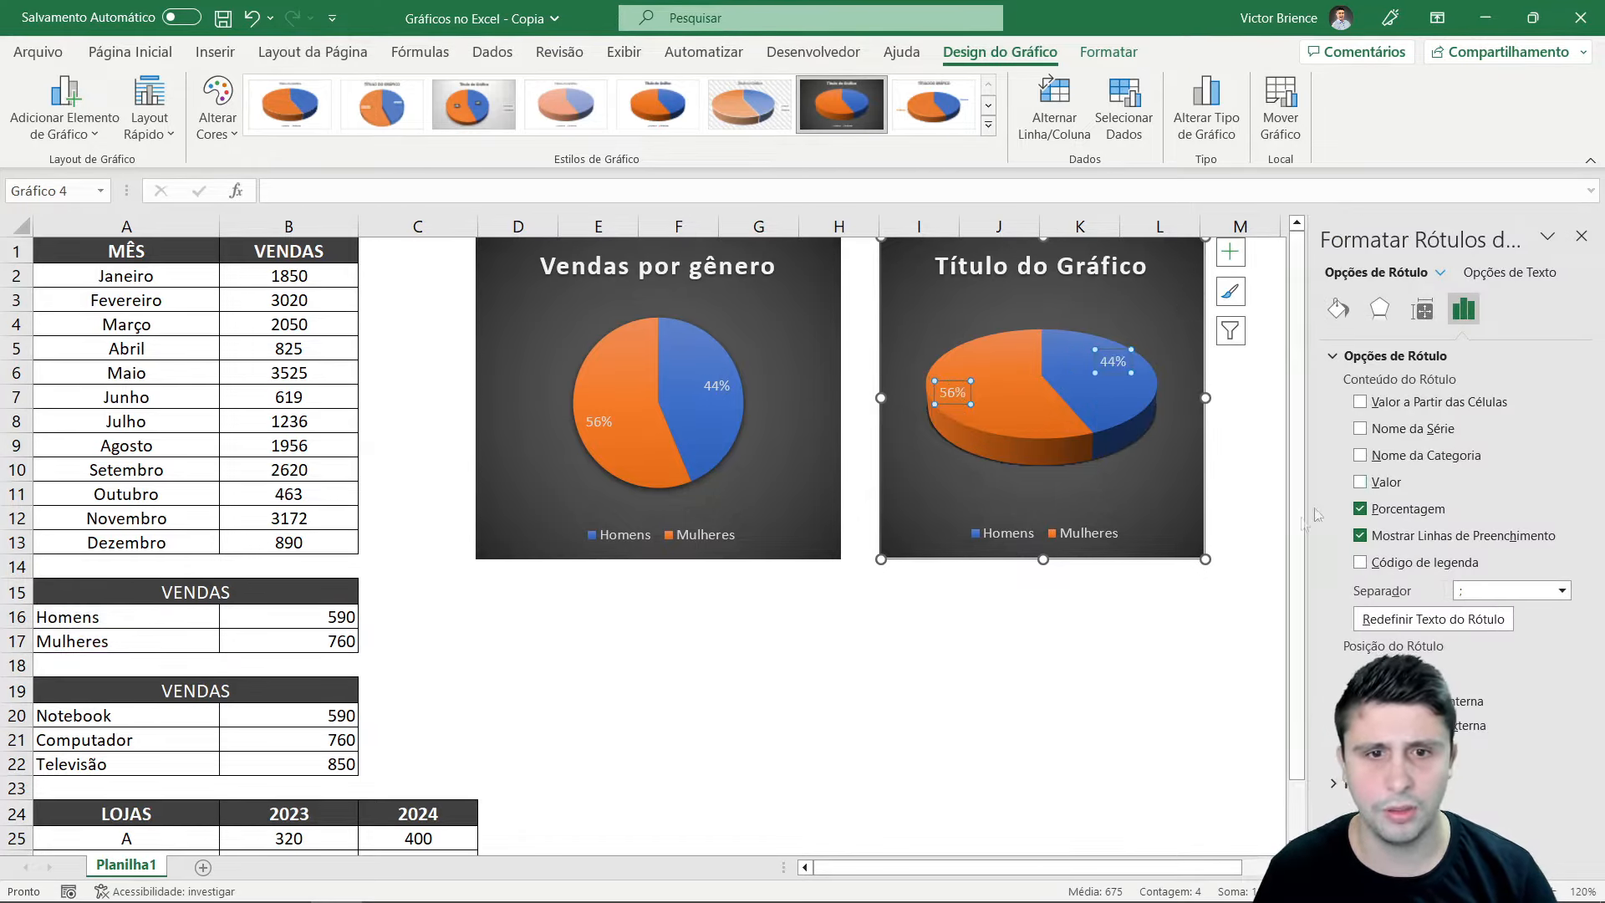
click(1581, 236)
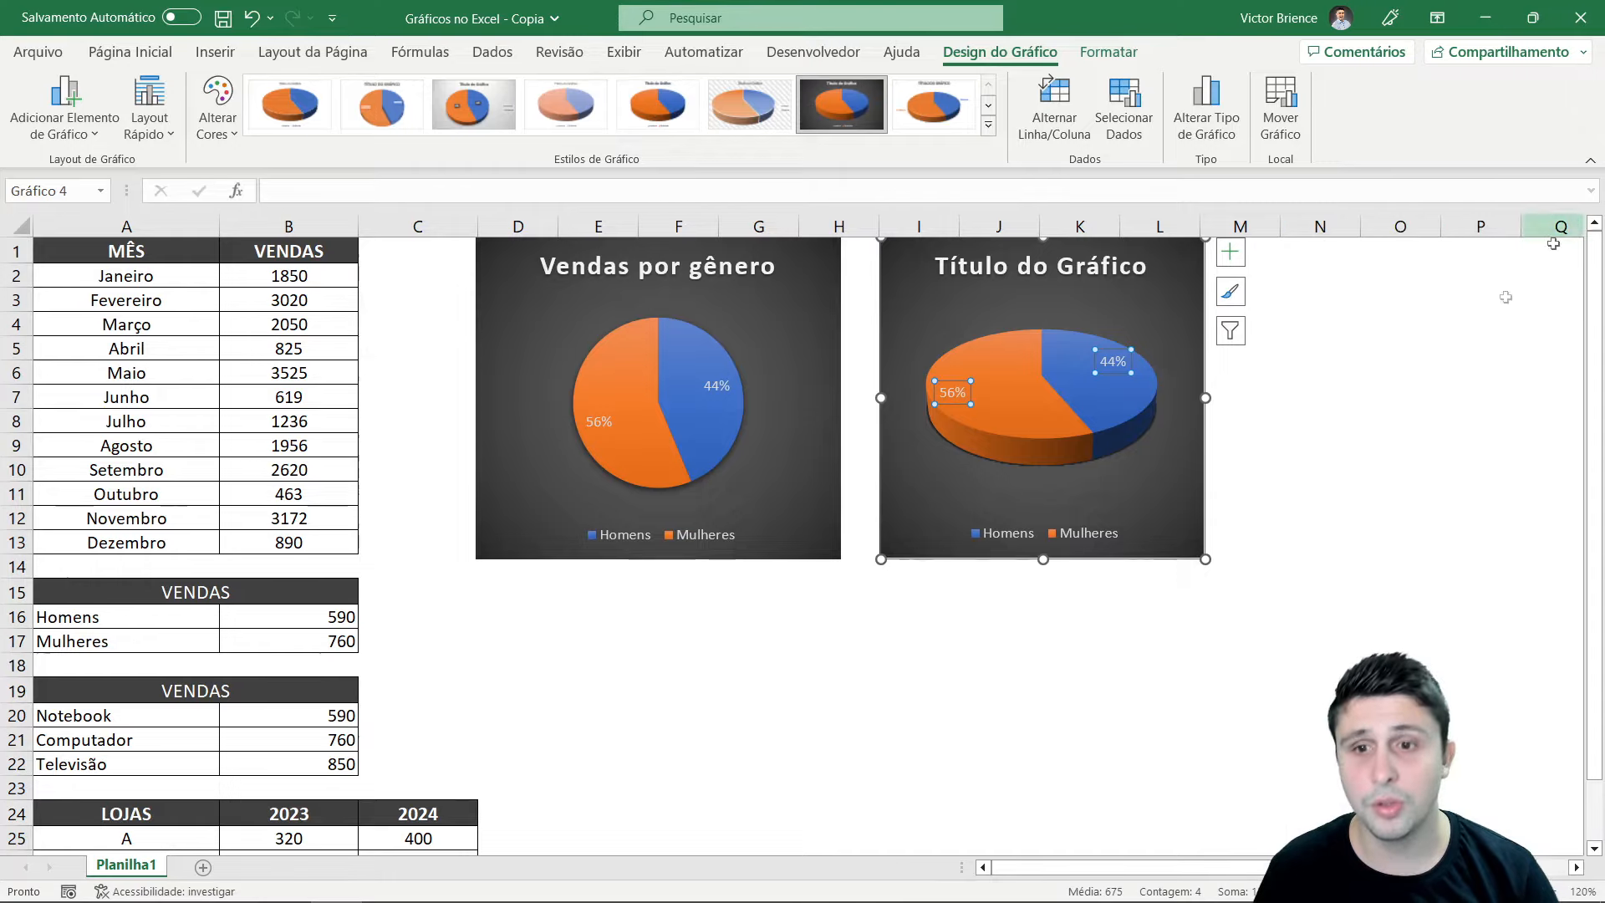
click(1035, 640)
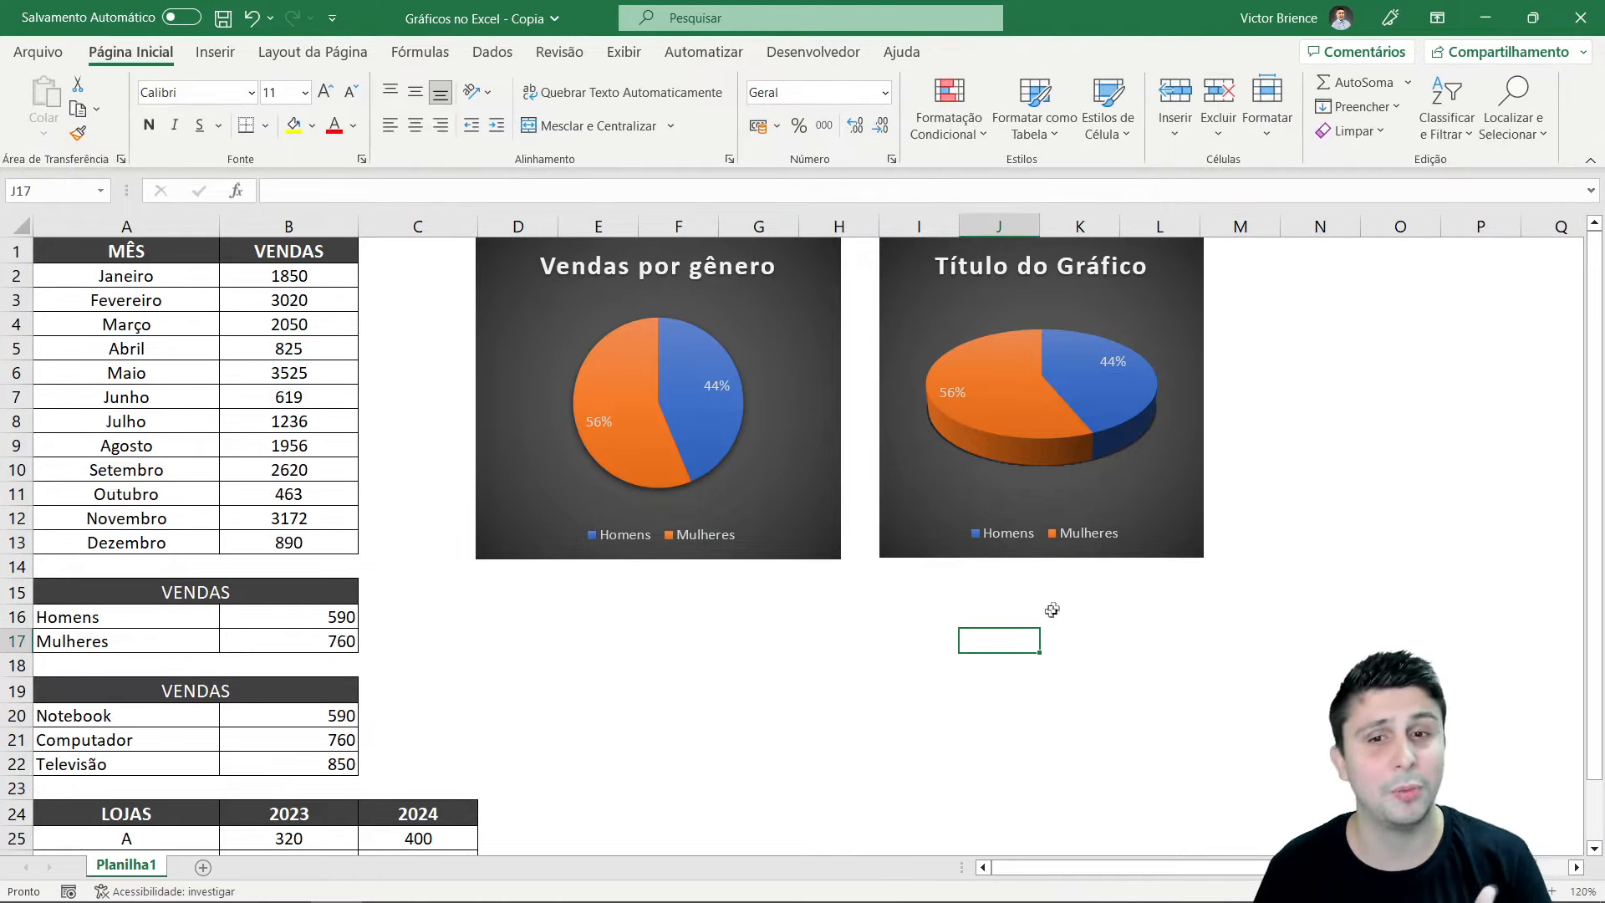
Enlarge the 3D pie chart slightly, widening it further into column M and extending its bottom edge level with the 2D pie
click(1194, 364)
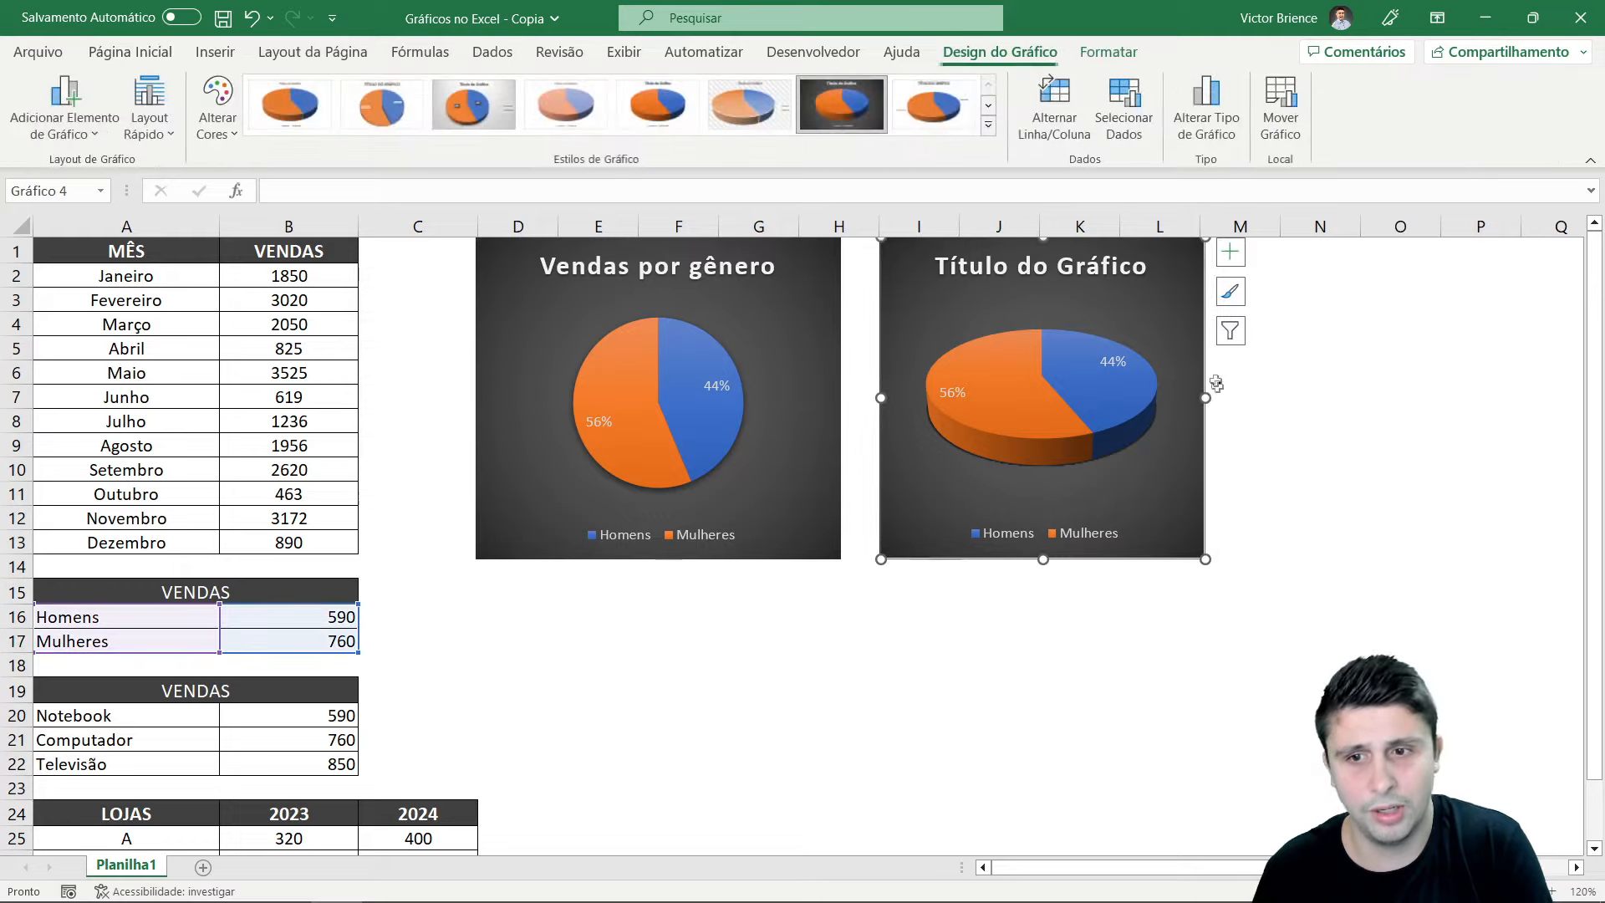
drag(1206, 398, 1223, 398)
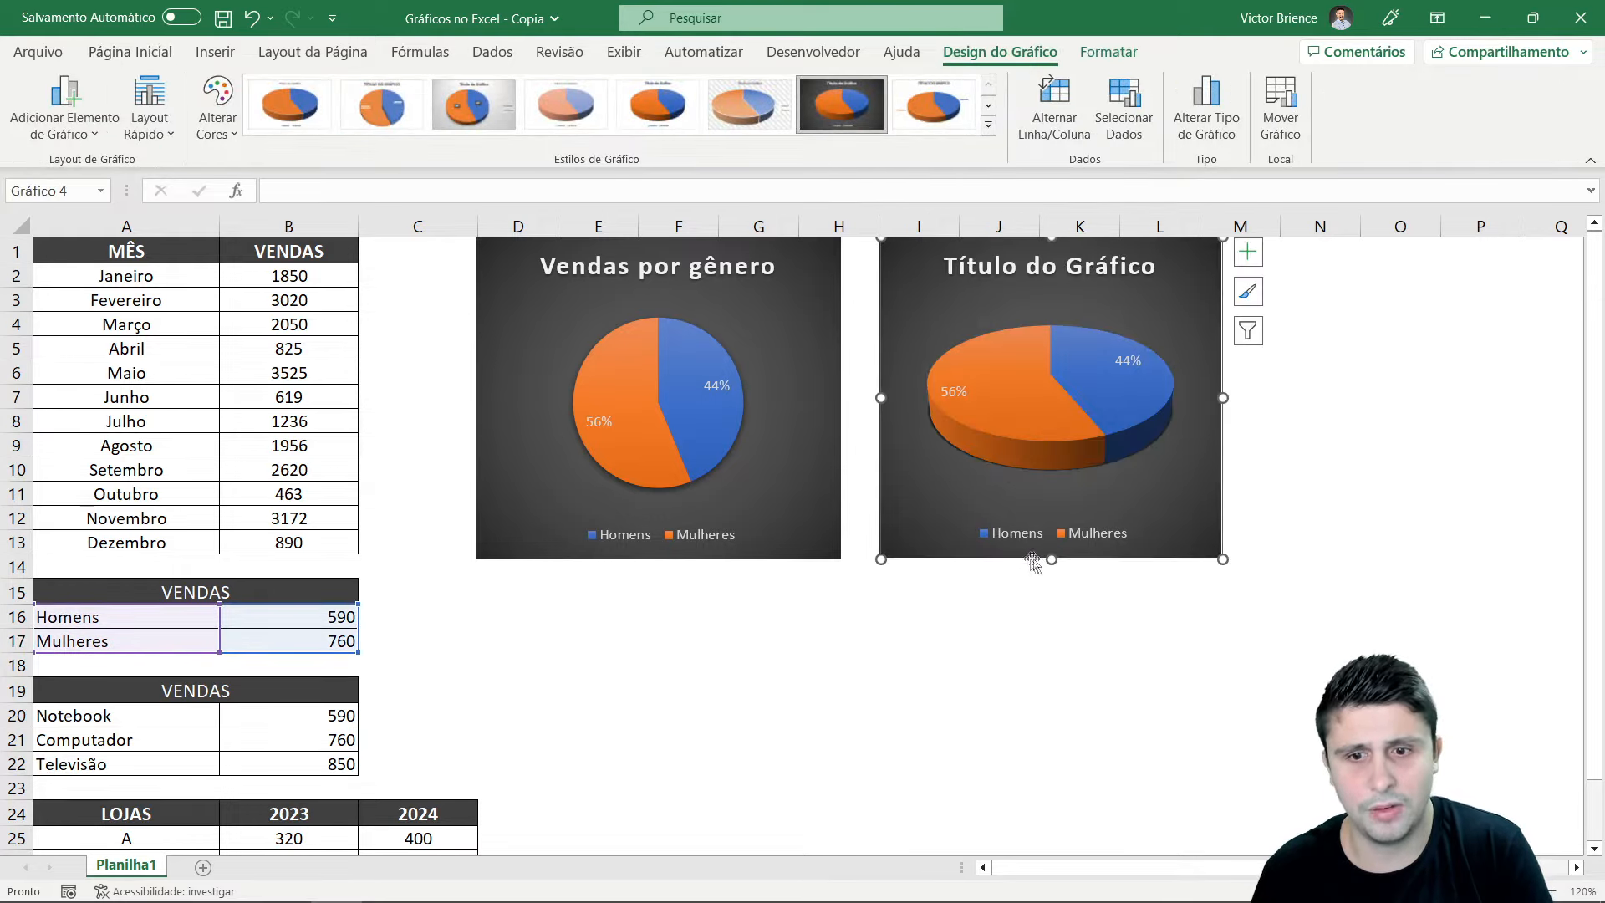
drag(1052, 558, 1052, 562)
click(1041, 614)
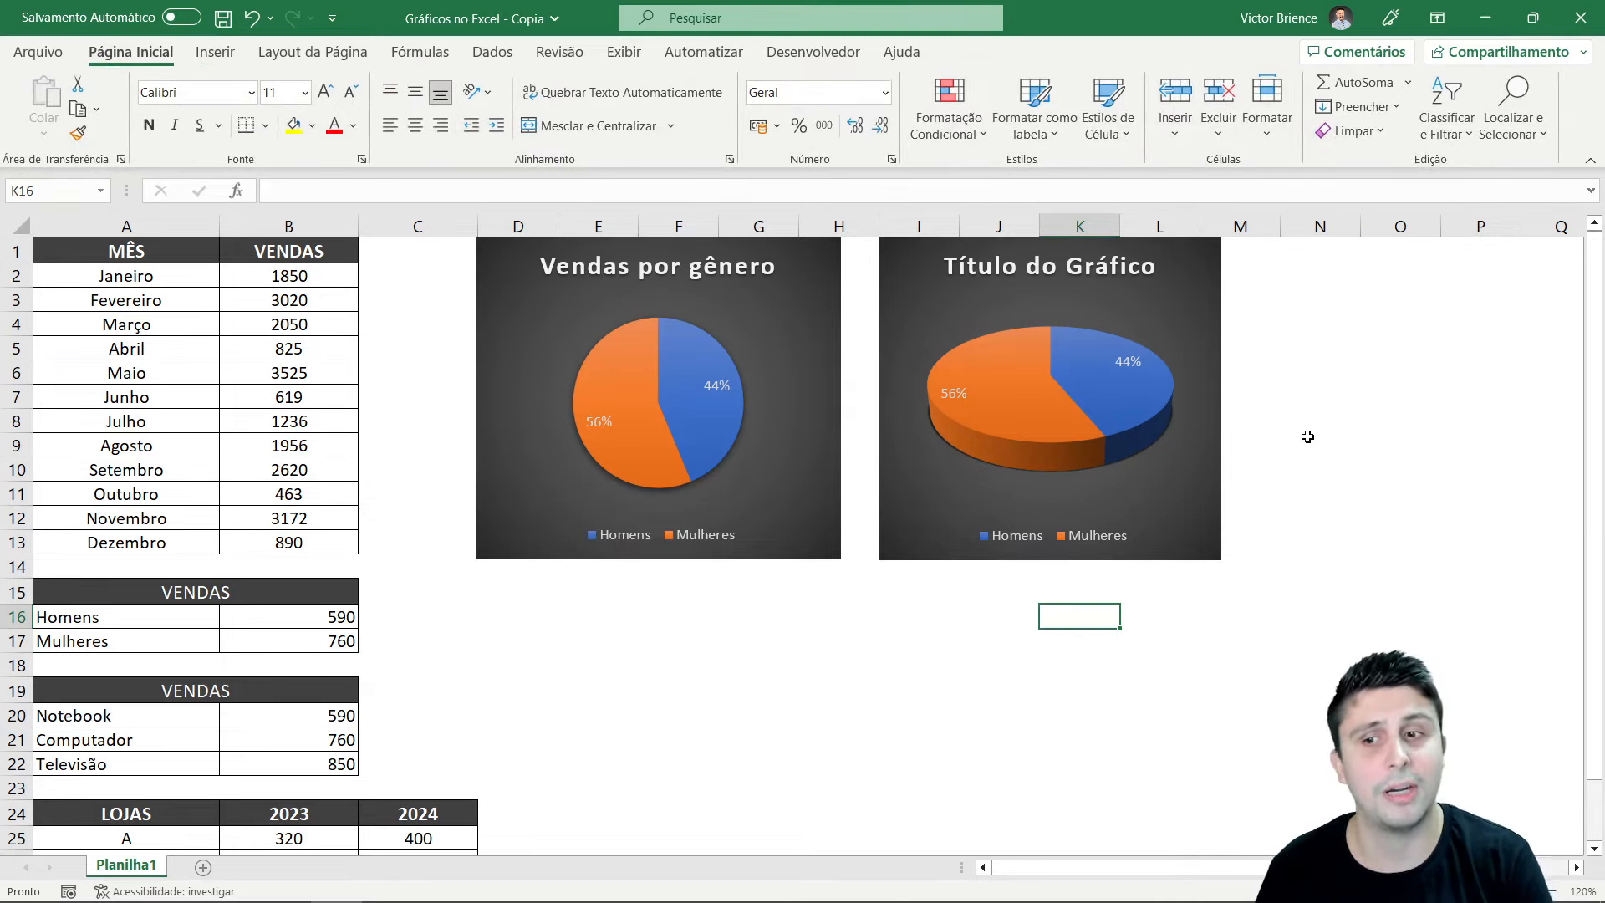
Move the 2D pie chart over to start in column C and place the 3D pie chart close beside it
drag(527, 321, 456, 320)
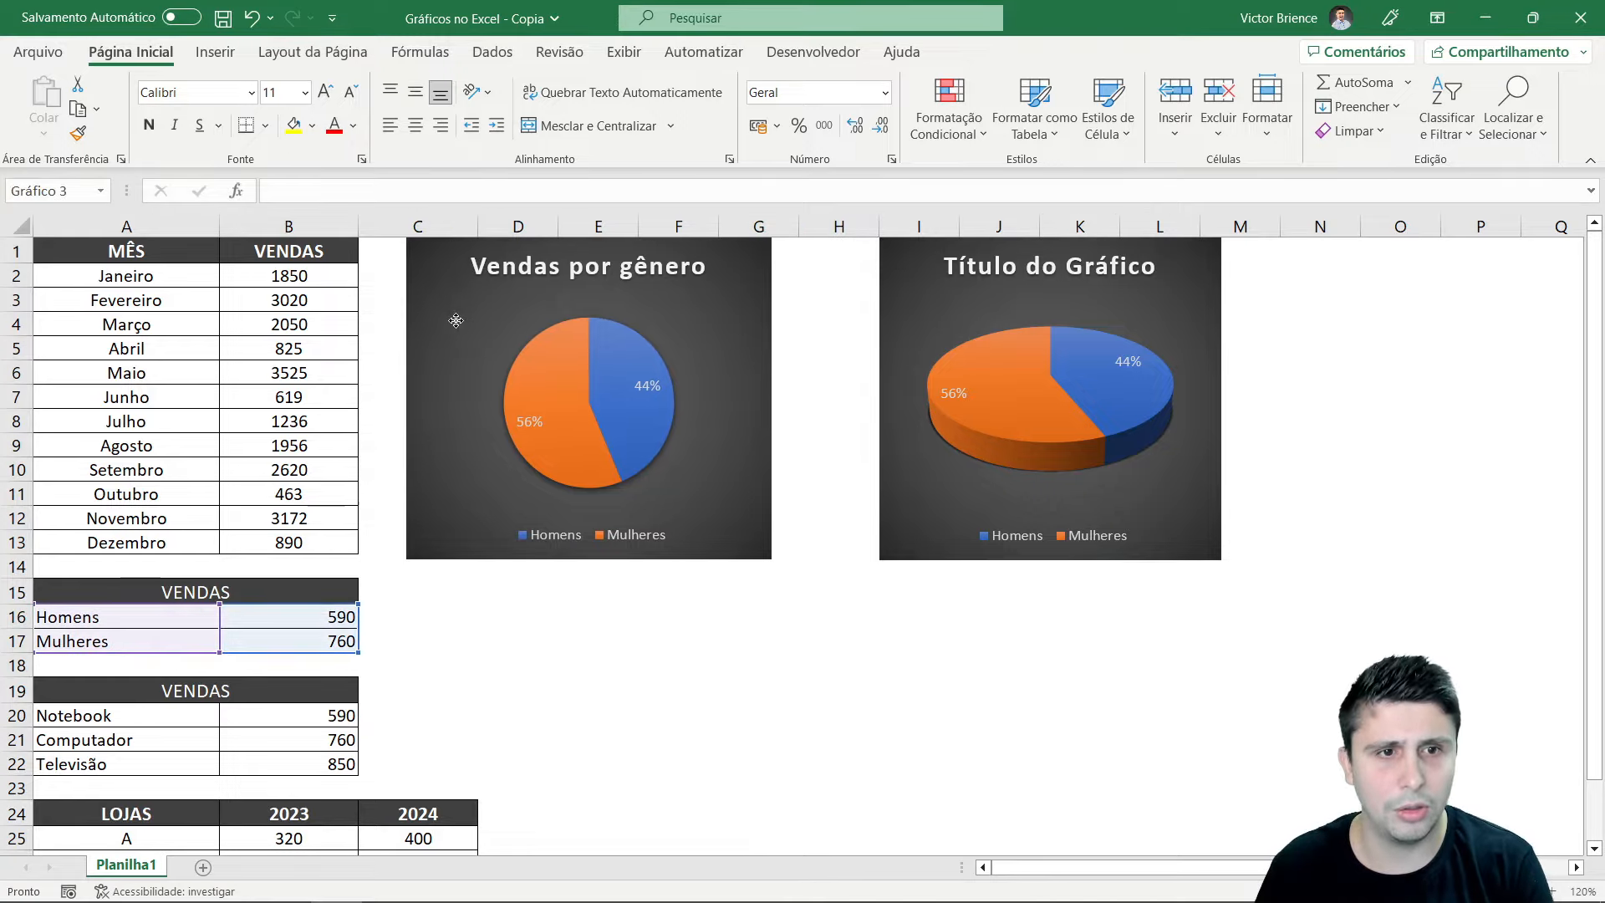
drag(947, 315, 853, 313)
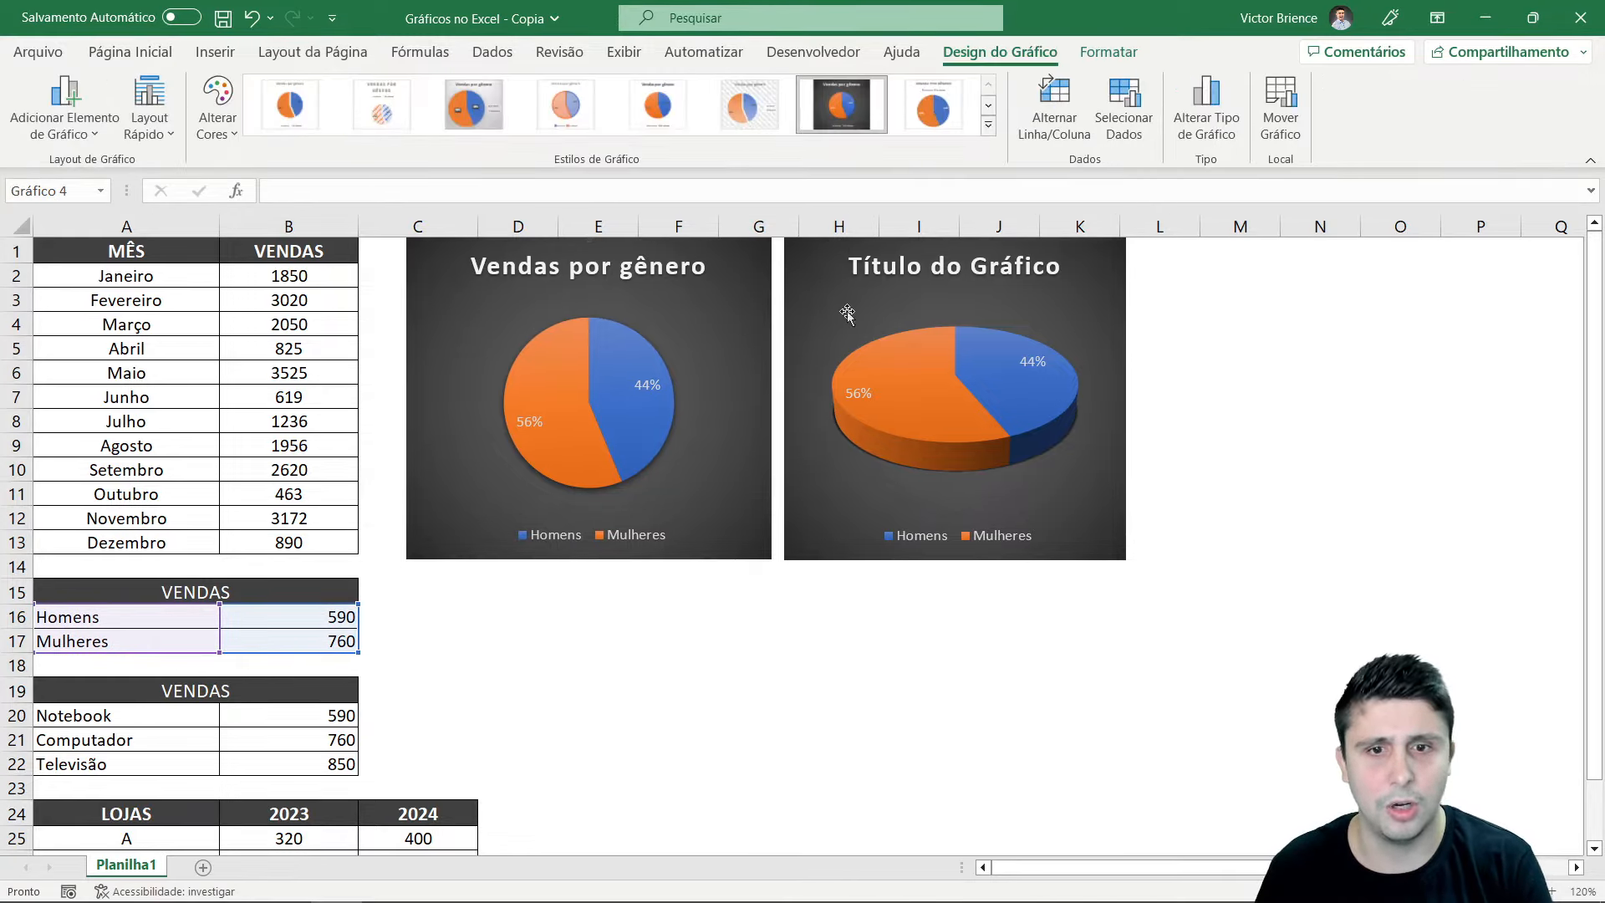
click(1232, 427)
Insert a doughnut chart (Rosca) from A16:B17, place it beside the 3D pie, and shrink it to end level with the pies
drag(174, 619, 272, 635)
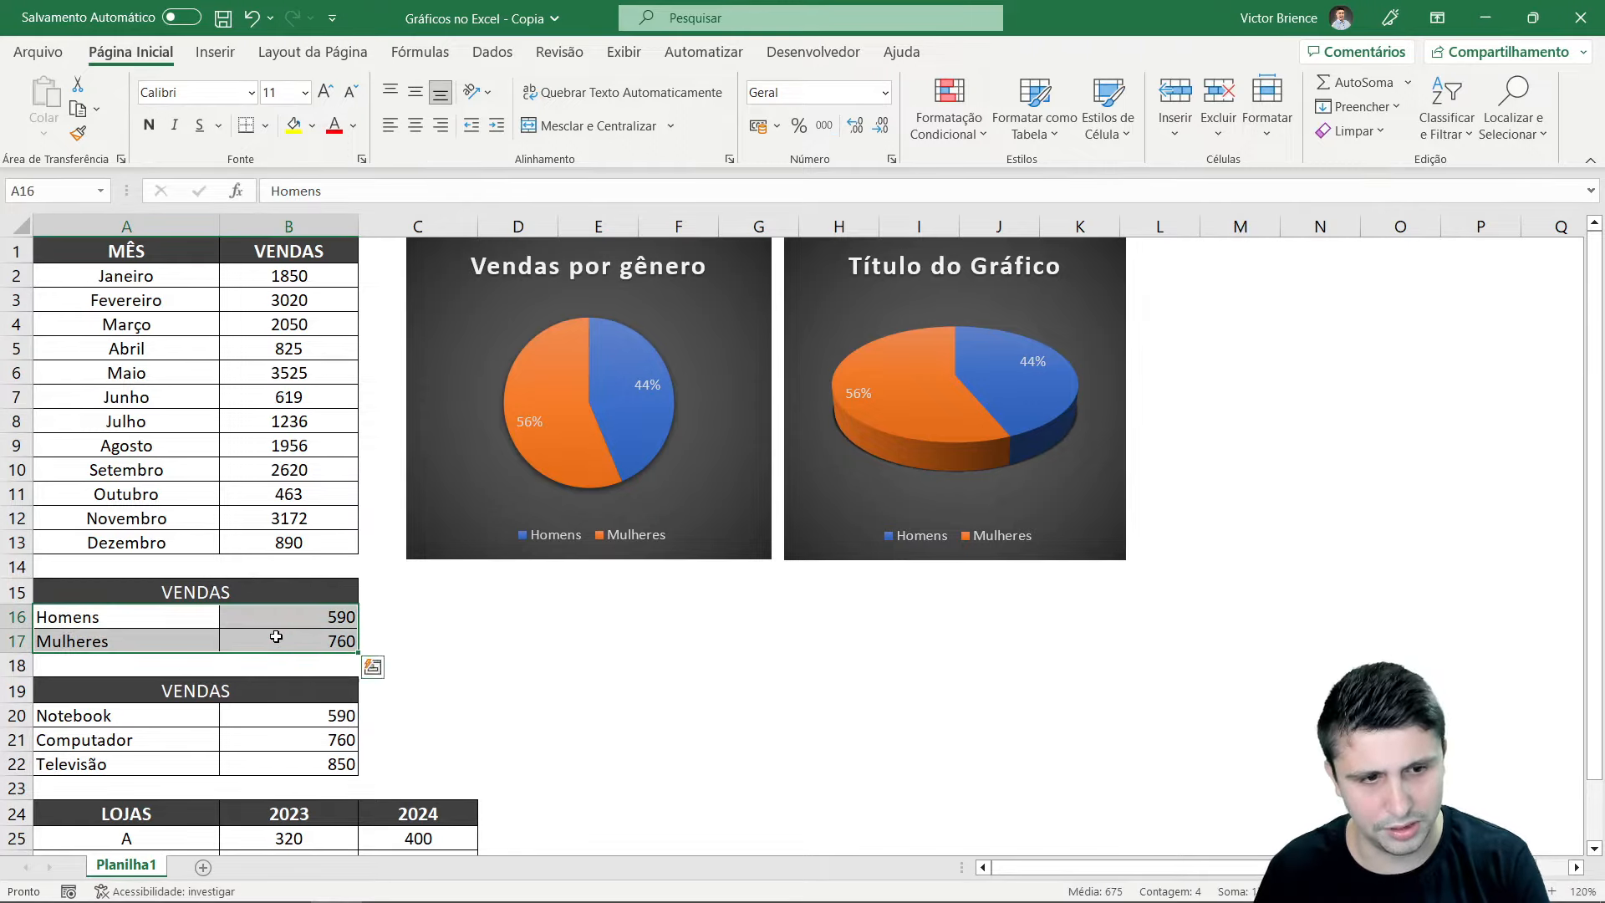
click(215, 53)
click(621, 131)
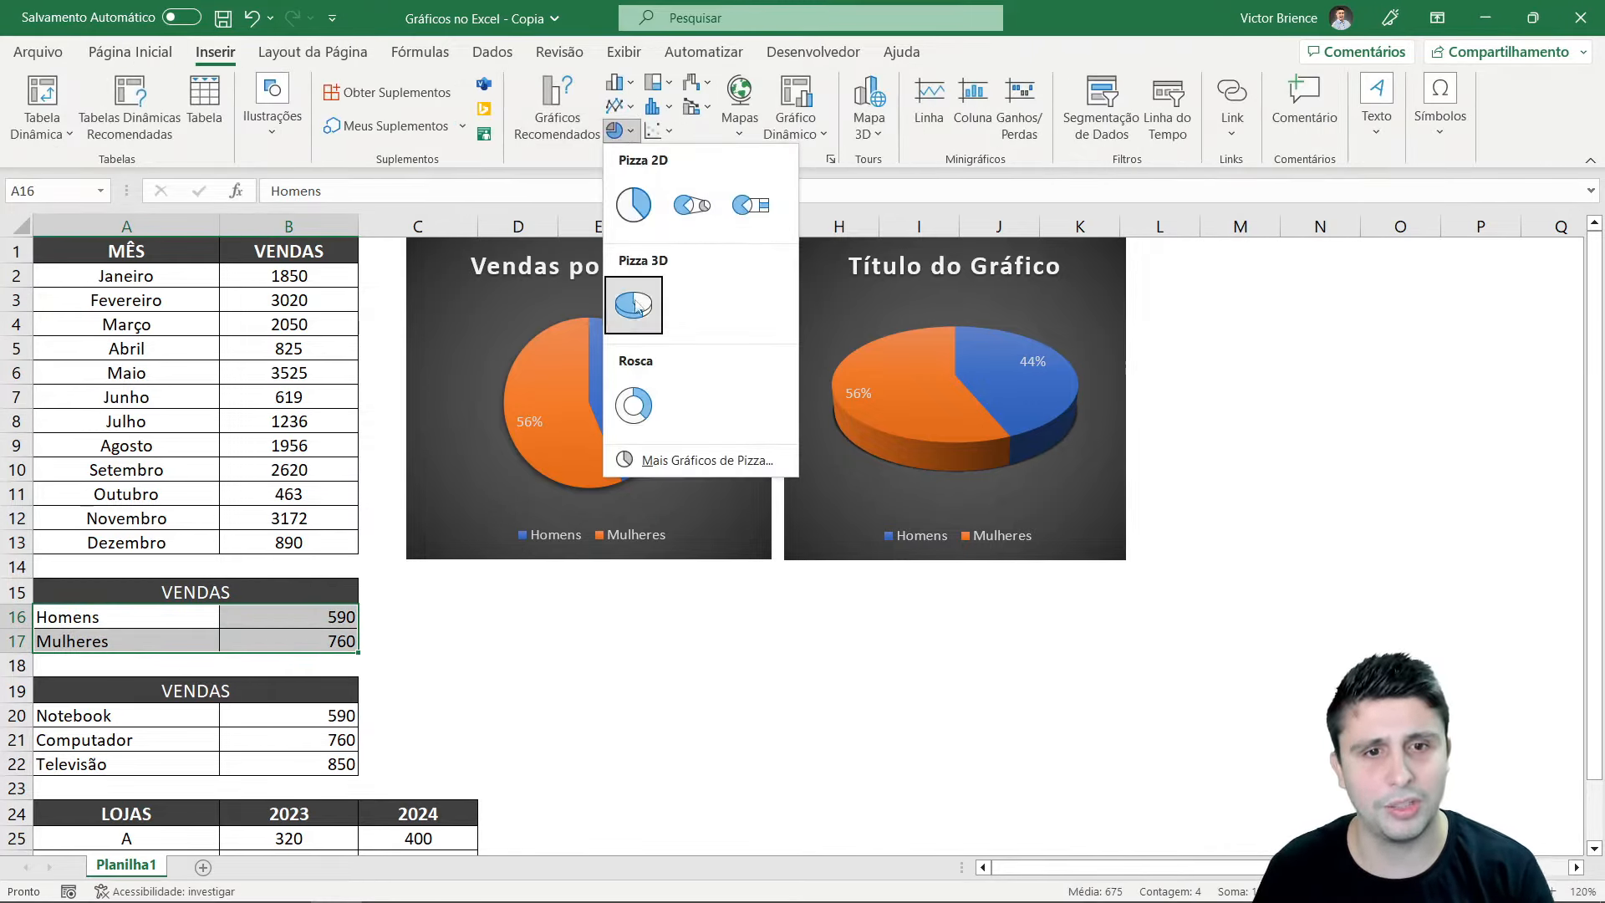
click(634, 406)
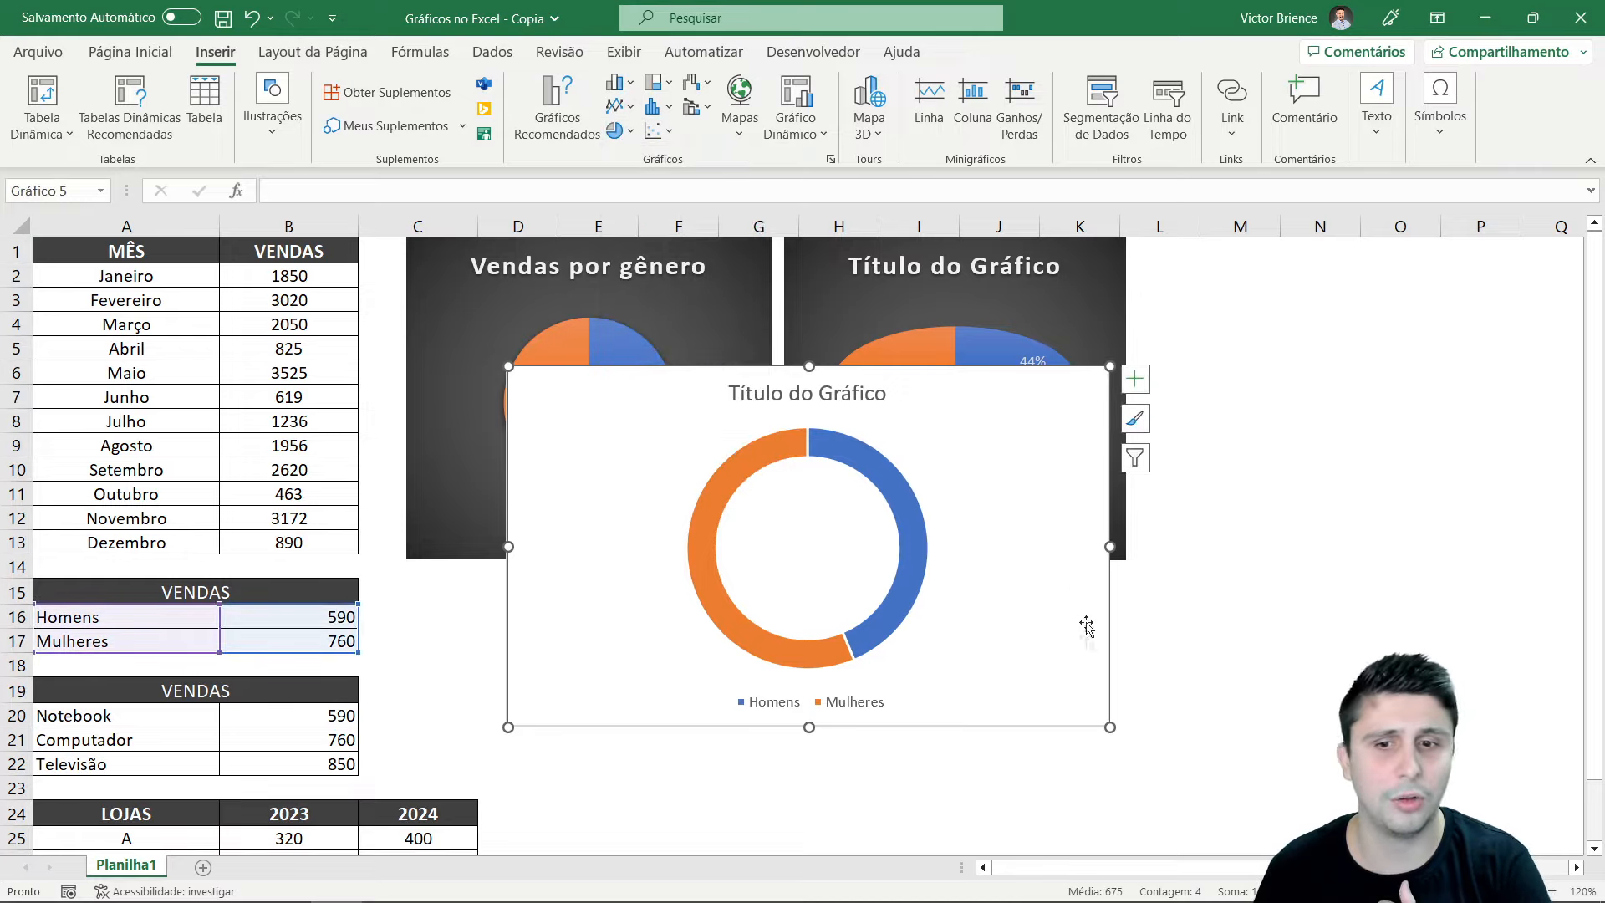
drag(1039, 519, 1392, 473)
drag(1461, 682, 1294, 660)
drag(879, 380, 1154, 298)
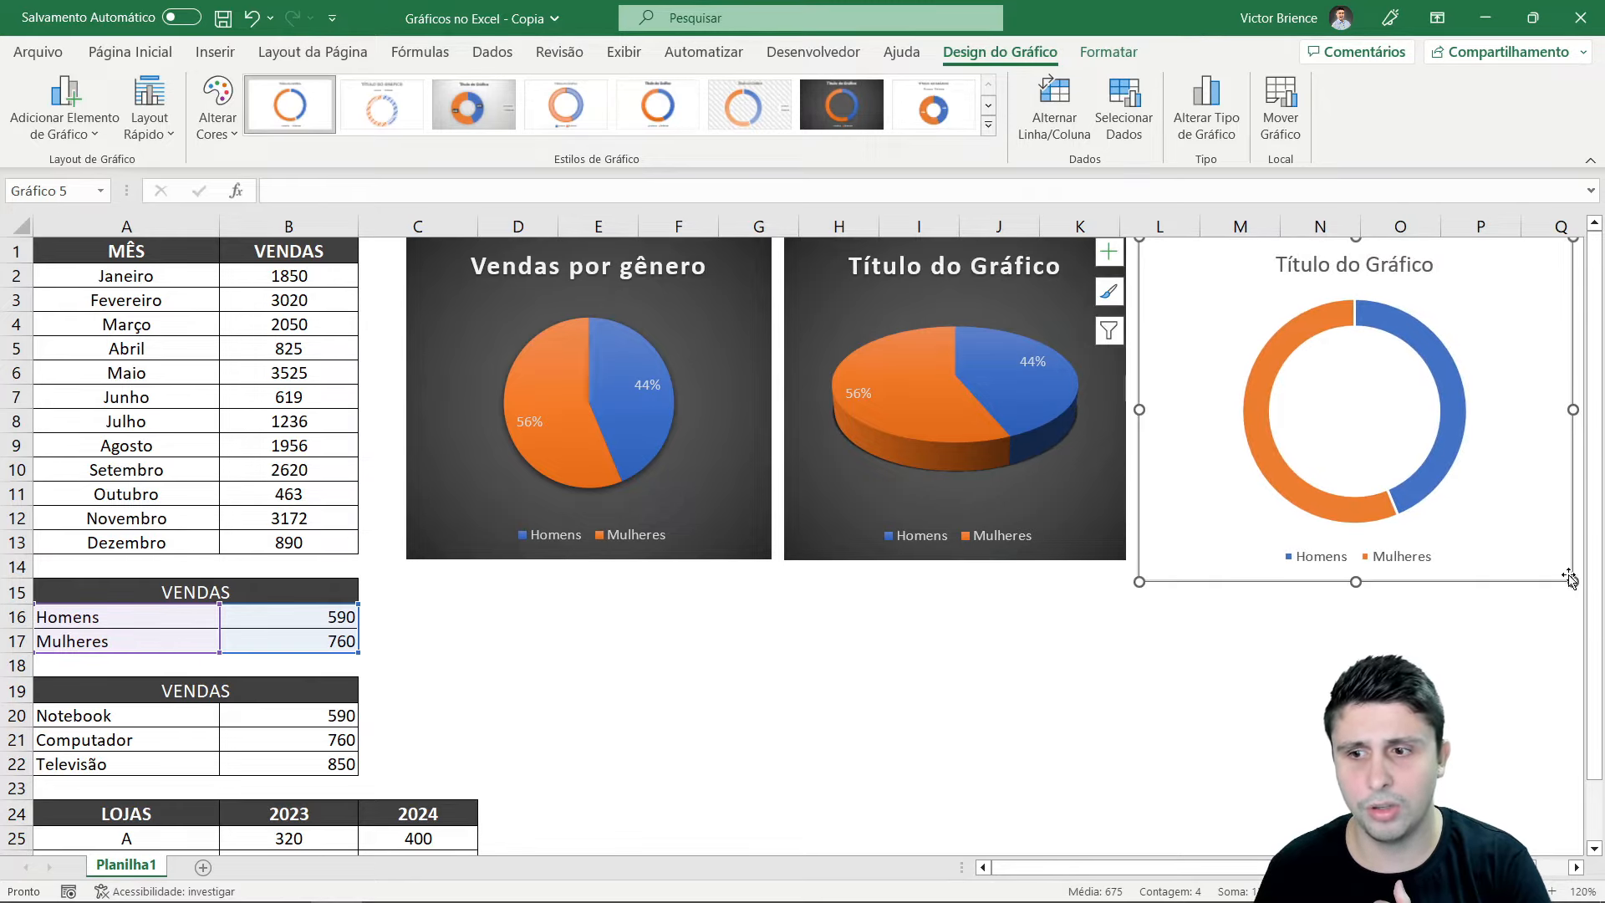
drag(1567, 577, 1543, 562)
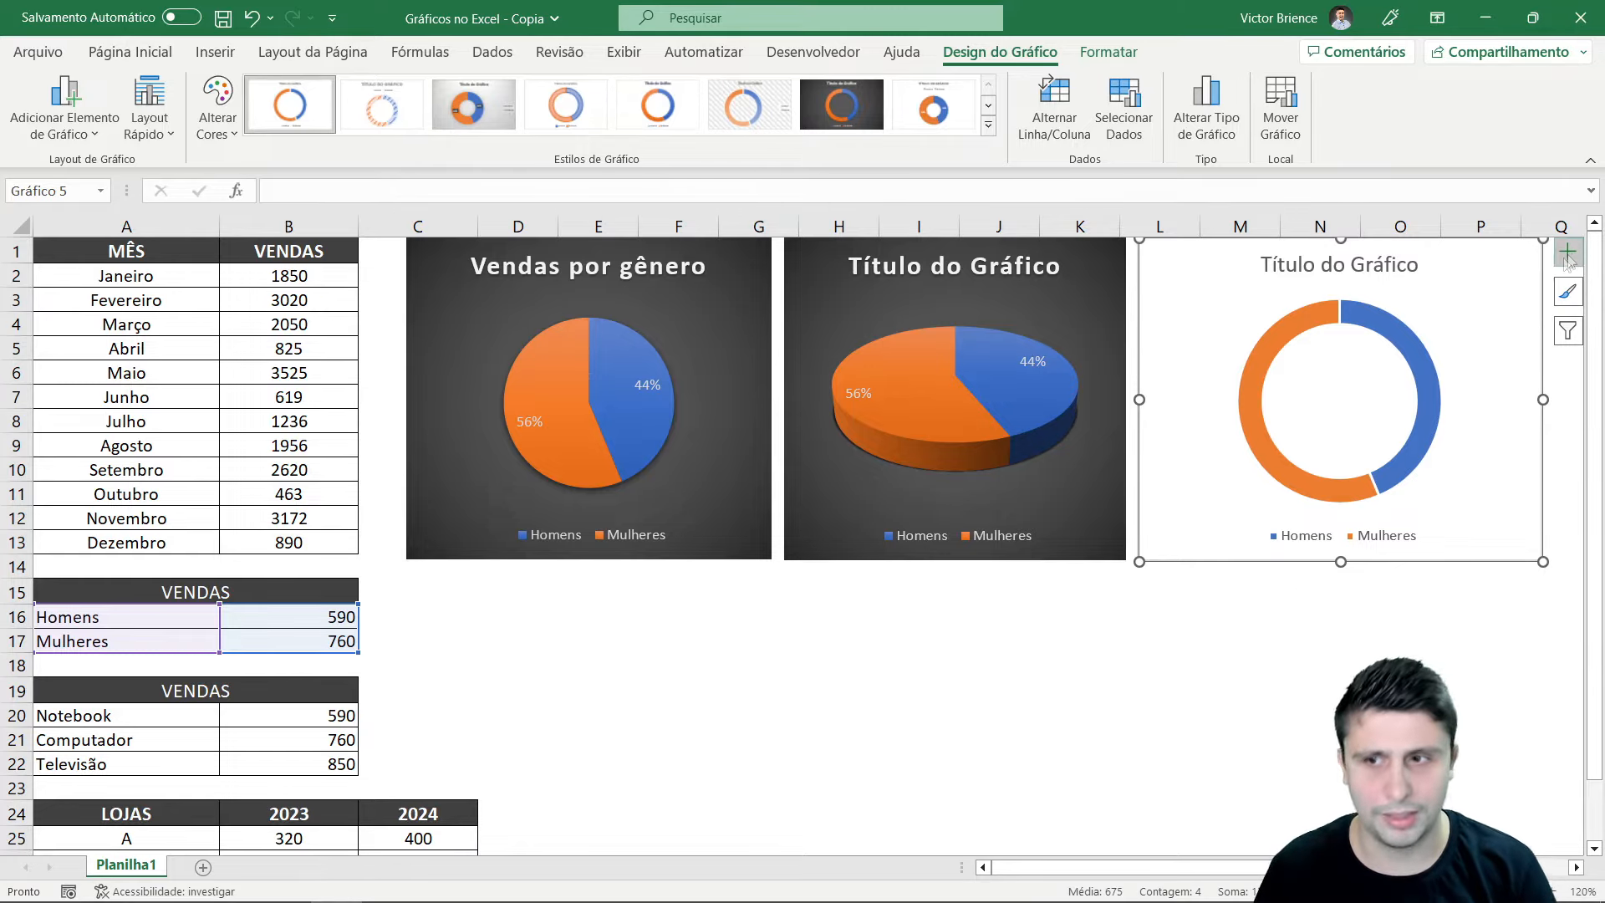
Change the 3D pie chart's title to "Vendas por gênero"
click(951, 271)
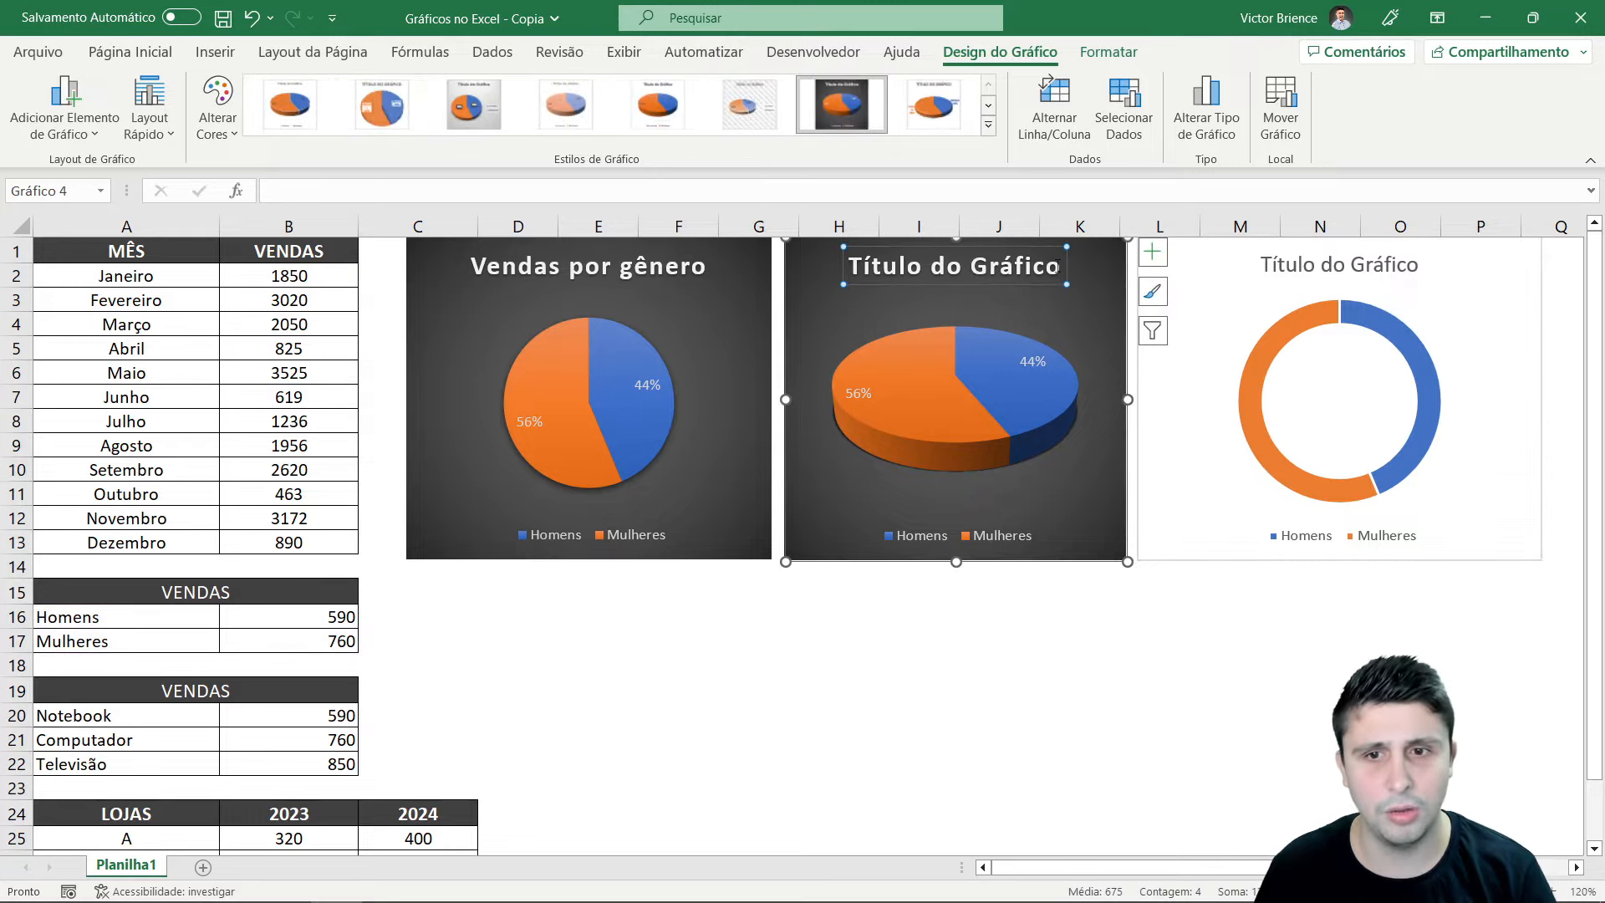
click(924, 270)
triple_click(924, 270)
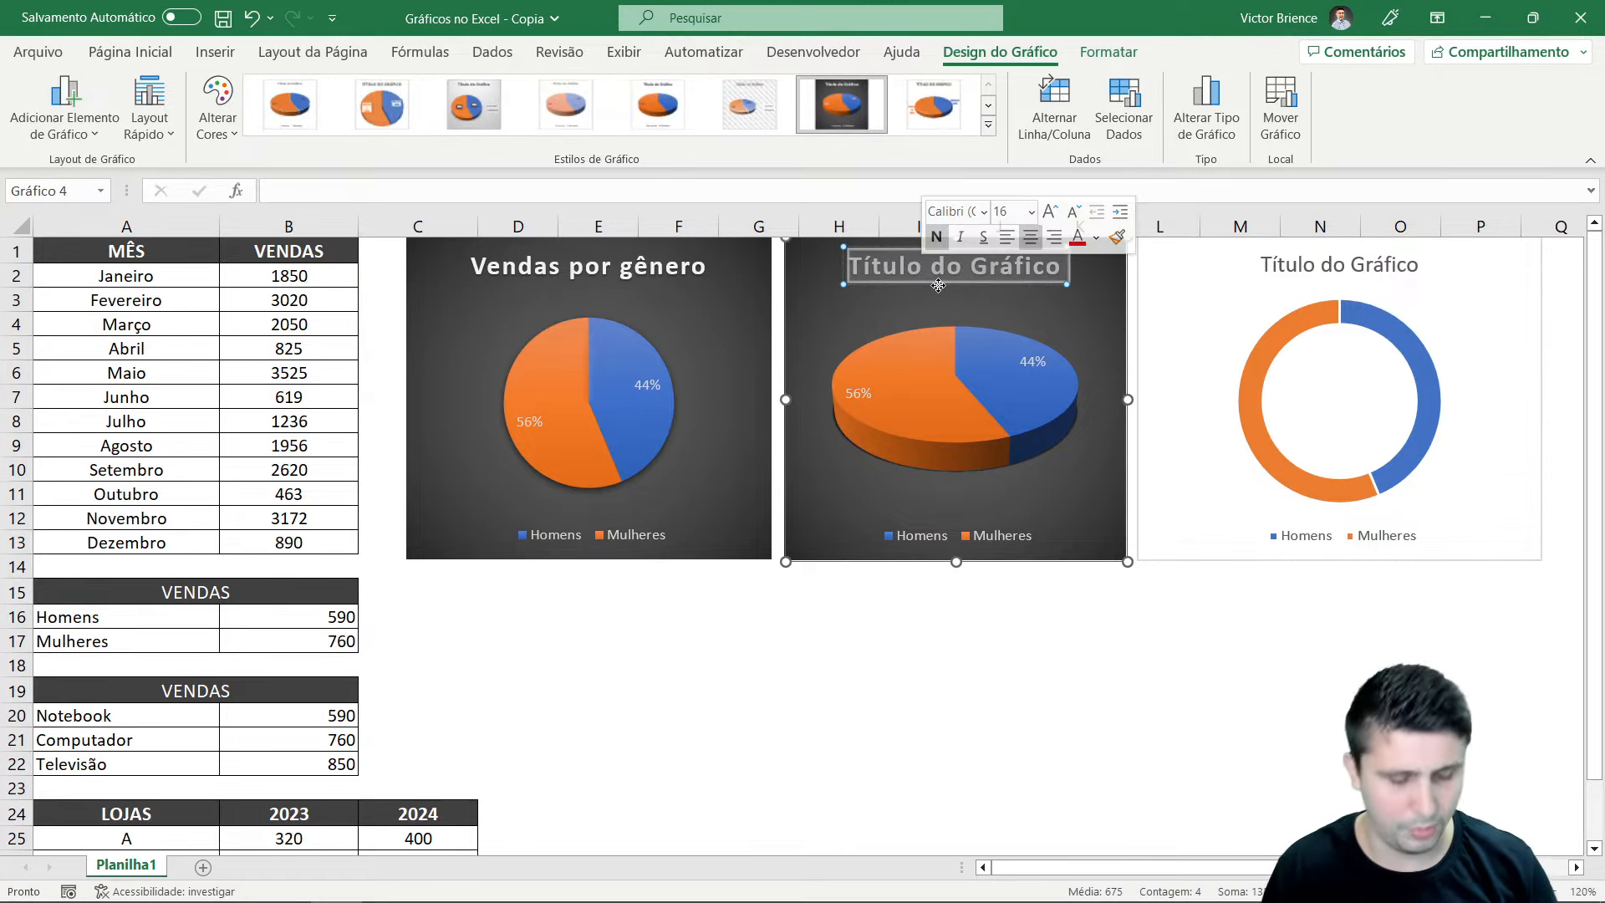
text(Vendas por gênero)
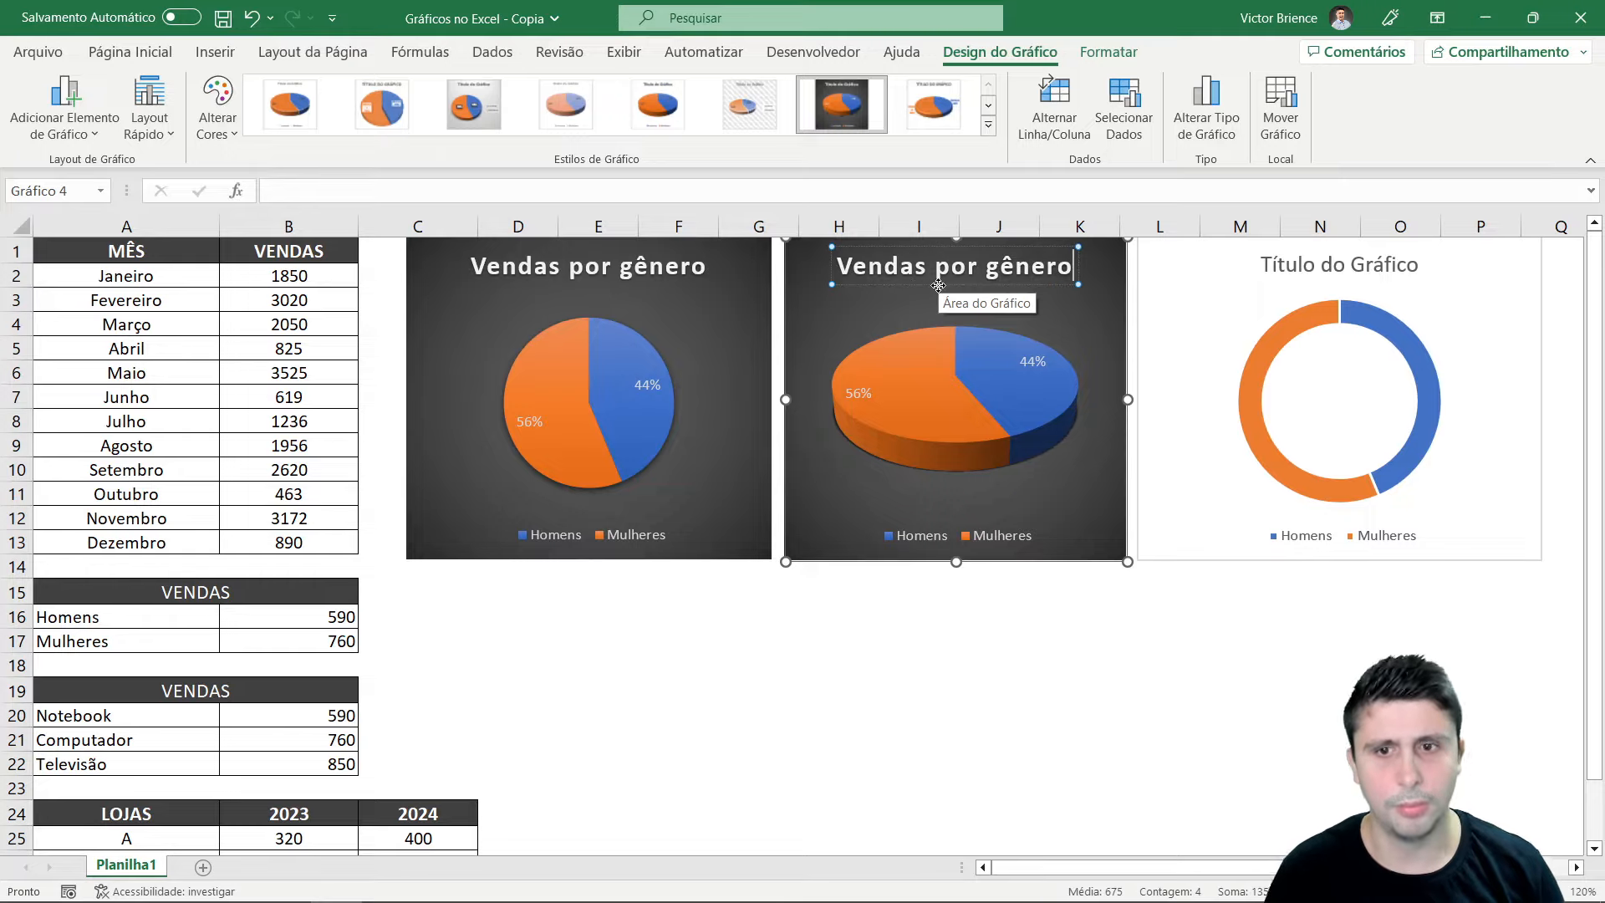
click(919, 690)
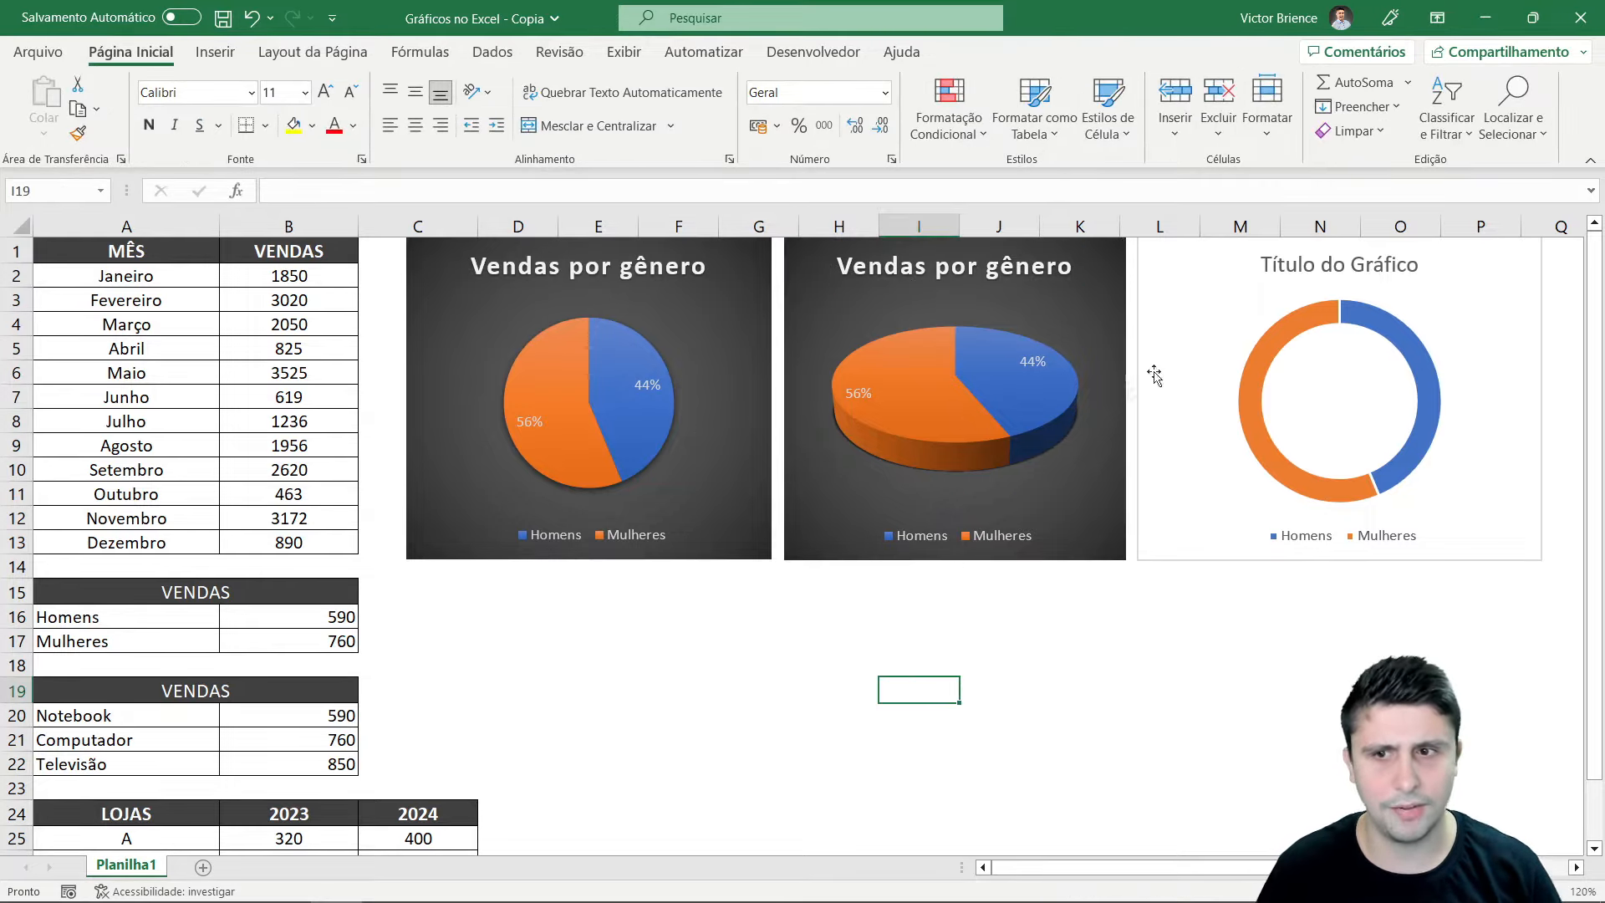
Change the doughnut chart's title to "Vendas por gênero"
click(1402, 266)
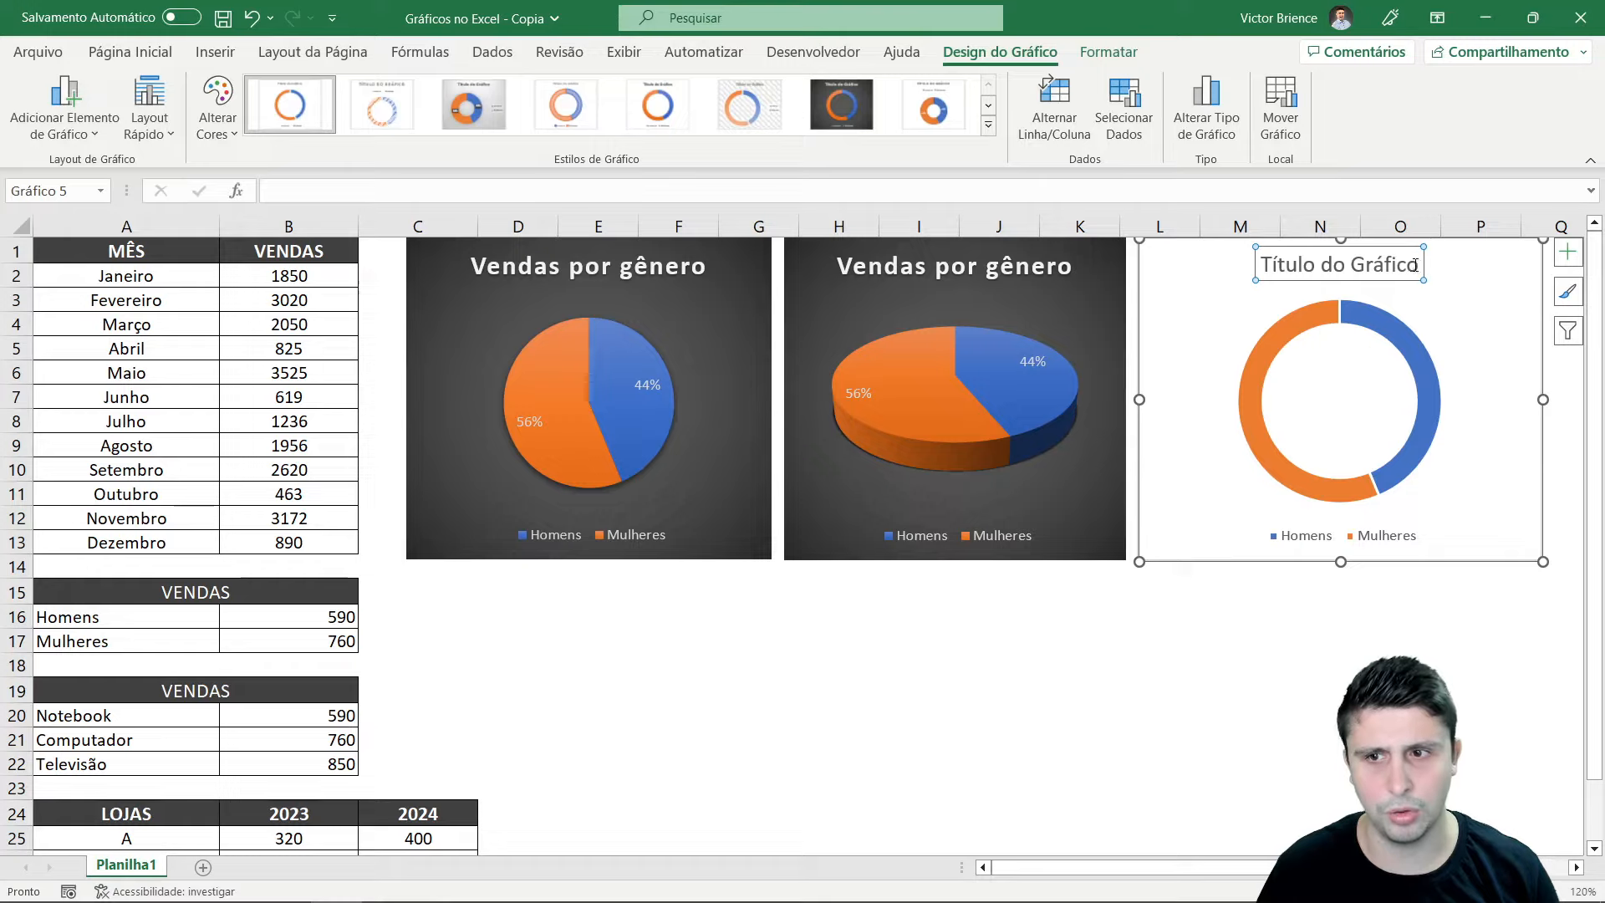
drag(1412, 266, 1236, 264)
text(Vendas)
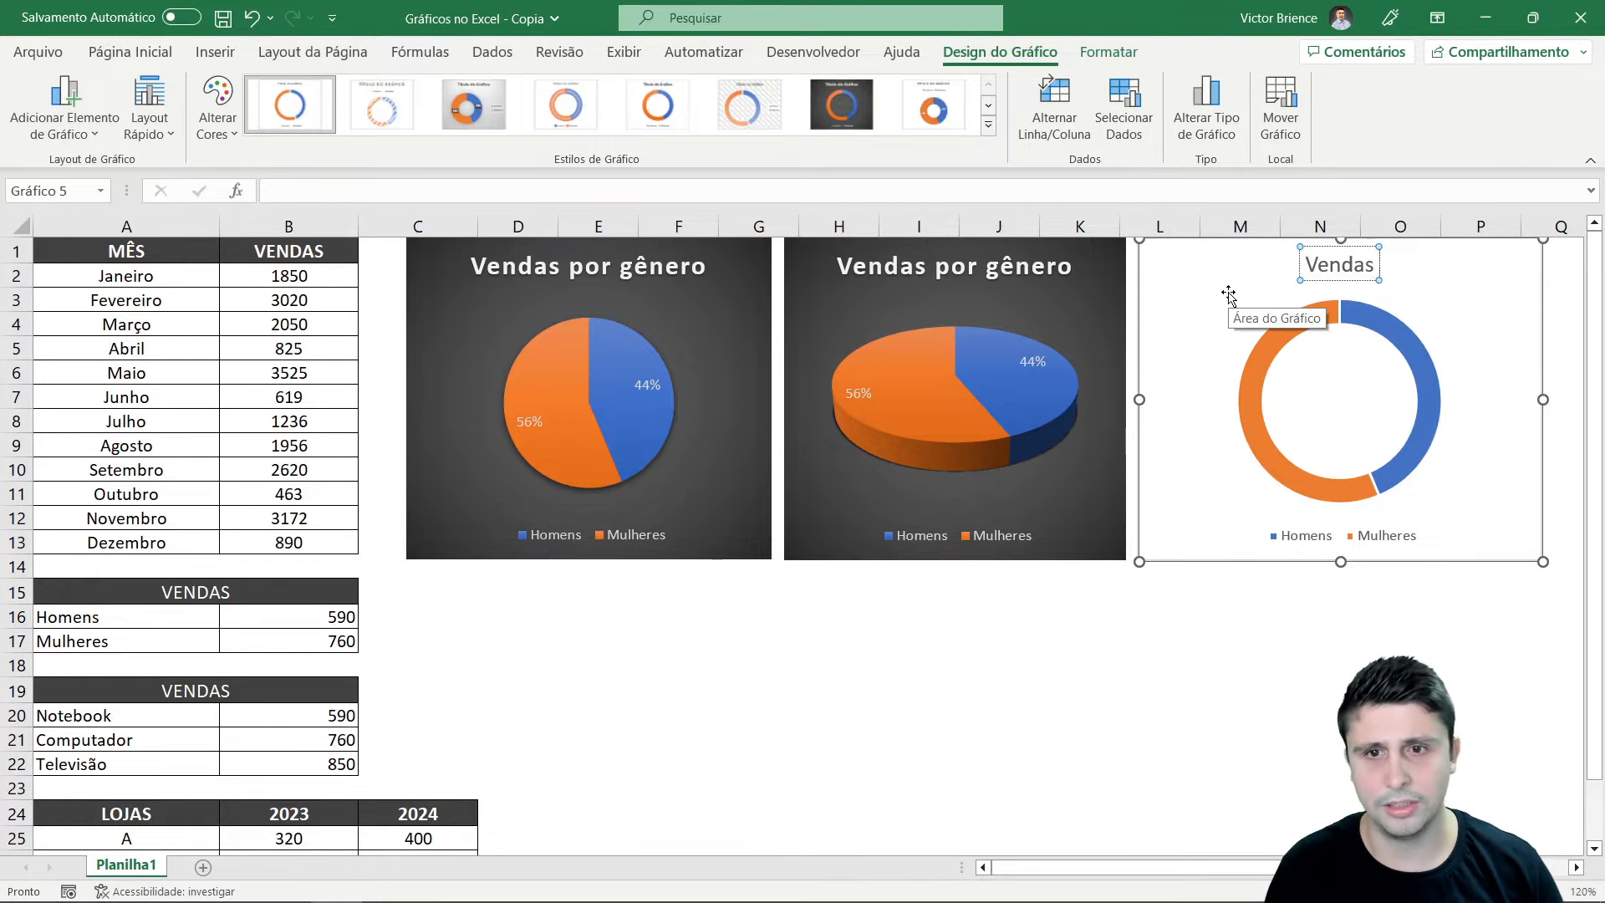
text( por gênero)
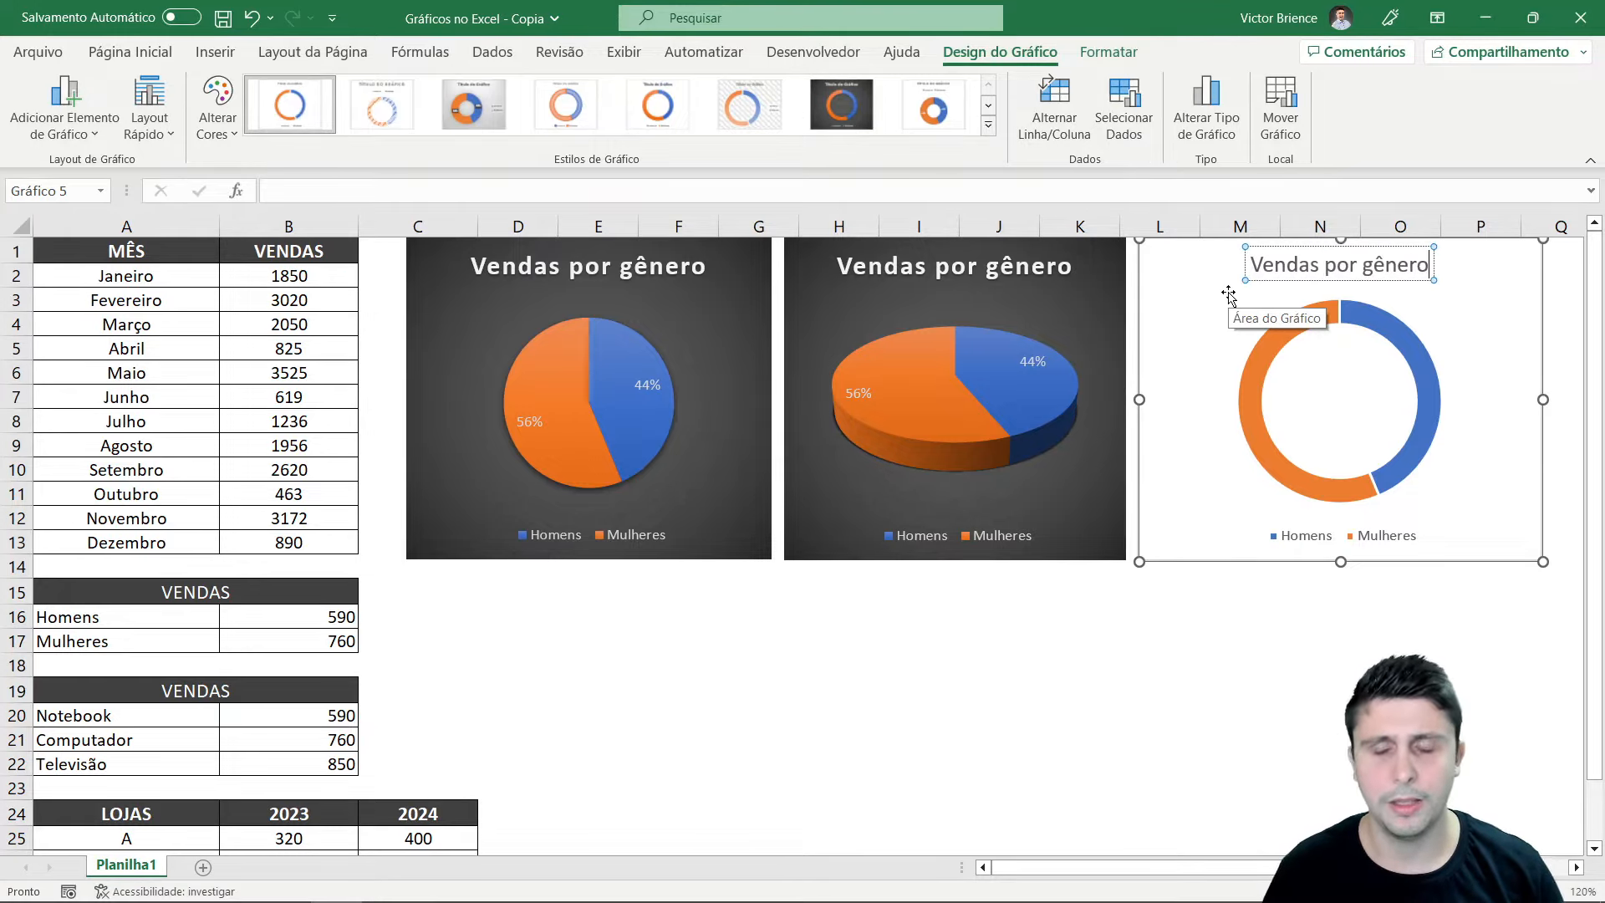
click(1254, 660)
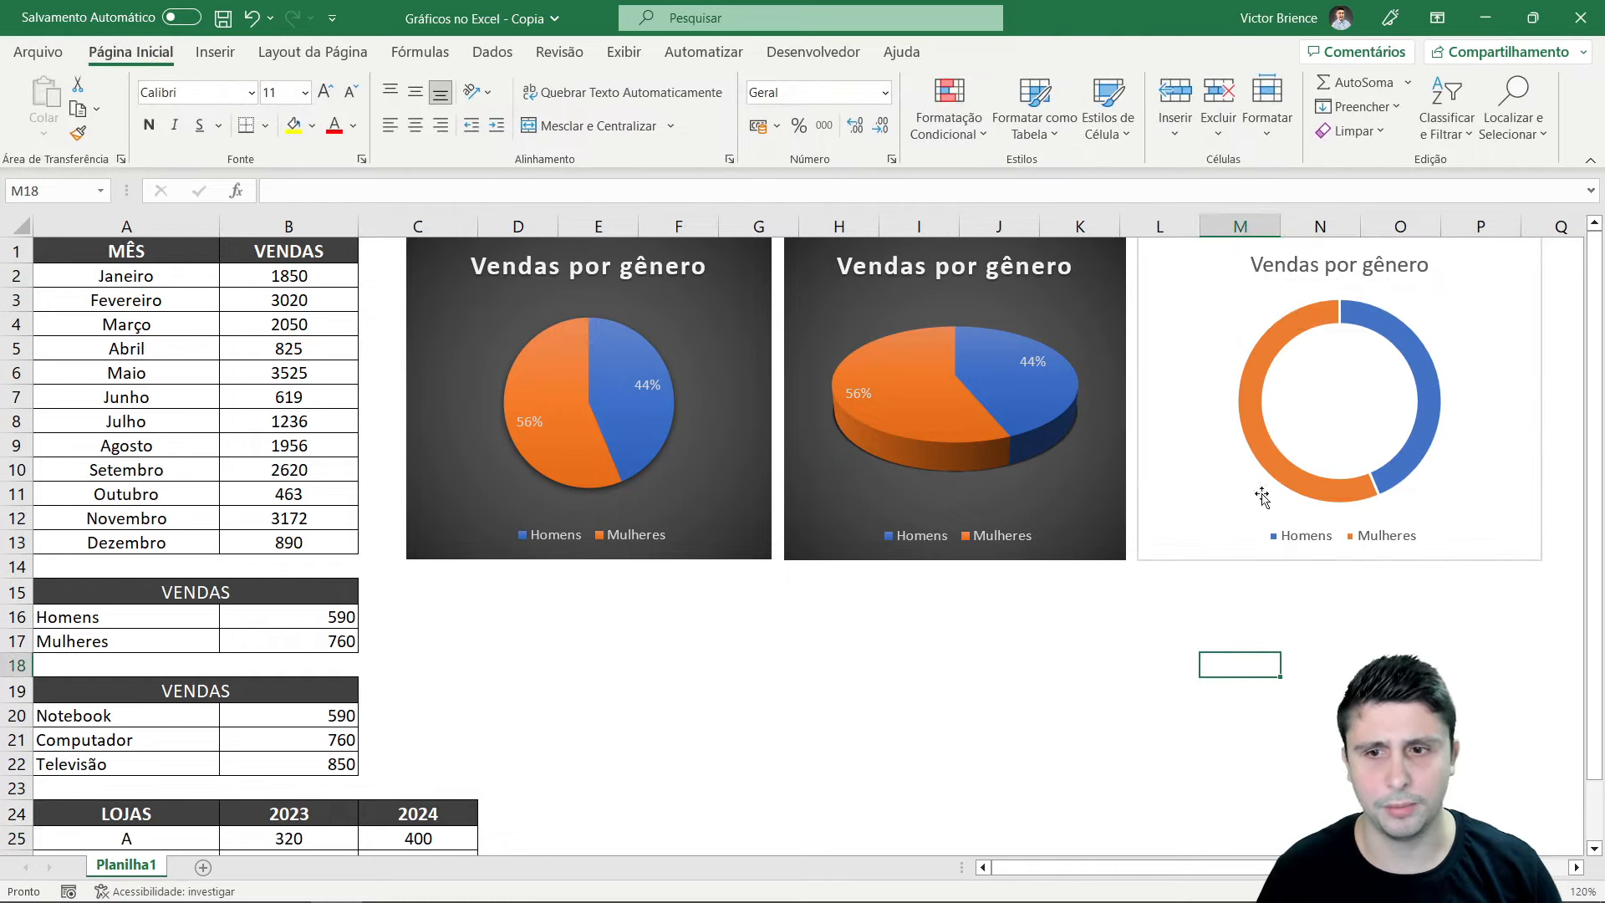
Add data labels to the doughnut chart showing Porcentagem instead of Valor
mouse_move(1267, 468)
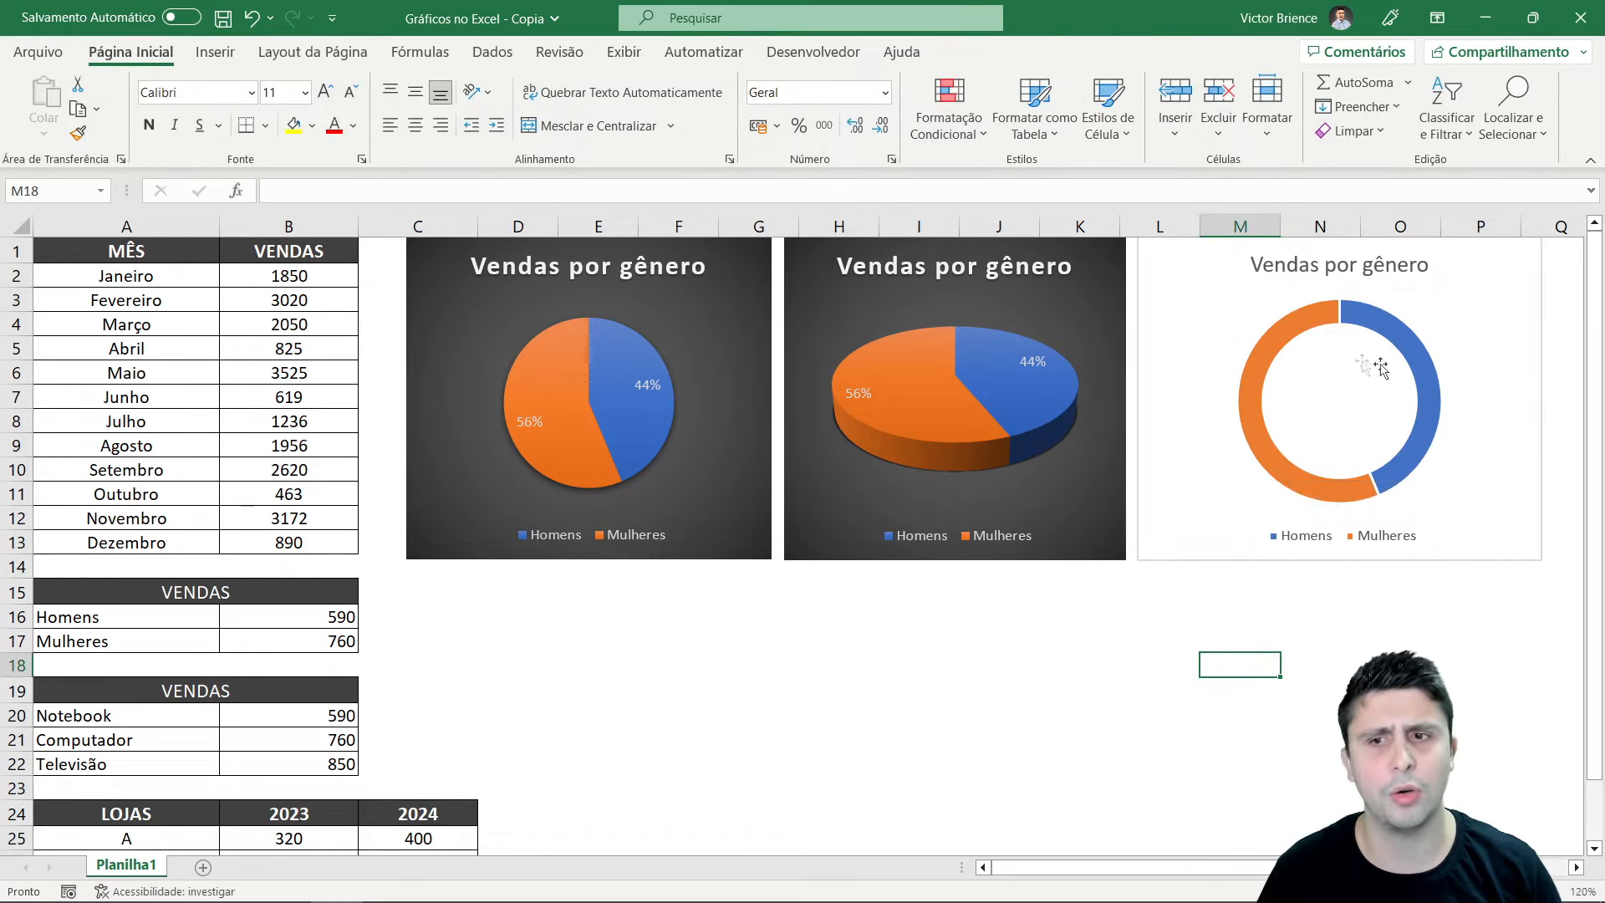
click(1210, 299)
click(1569, 252)
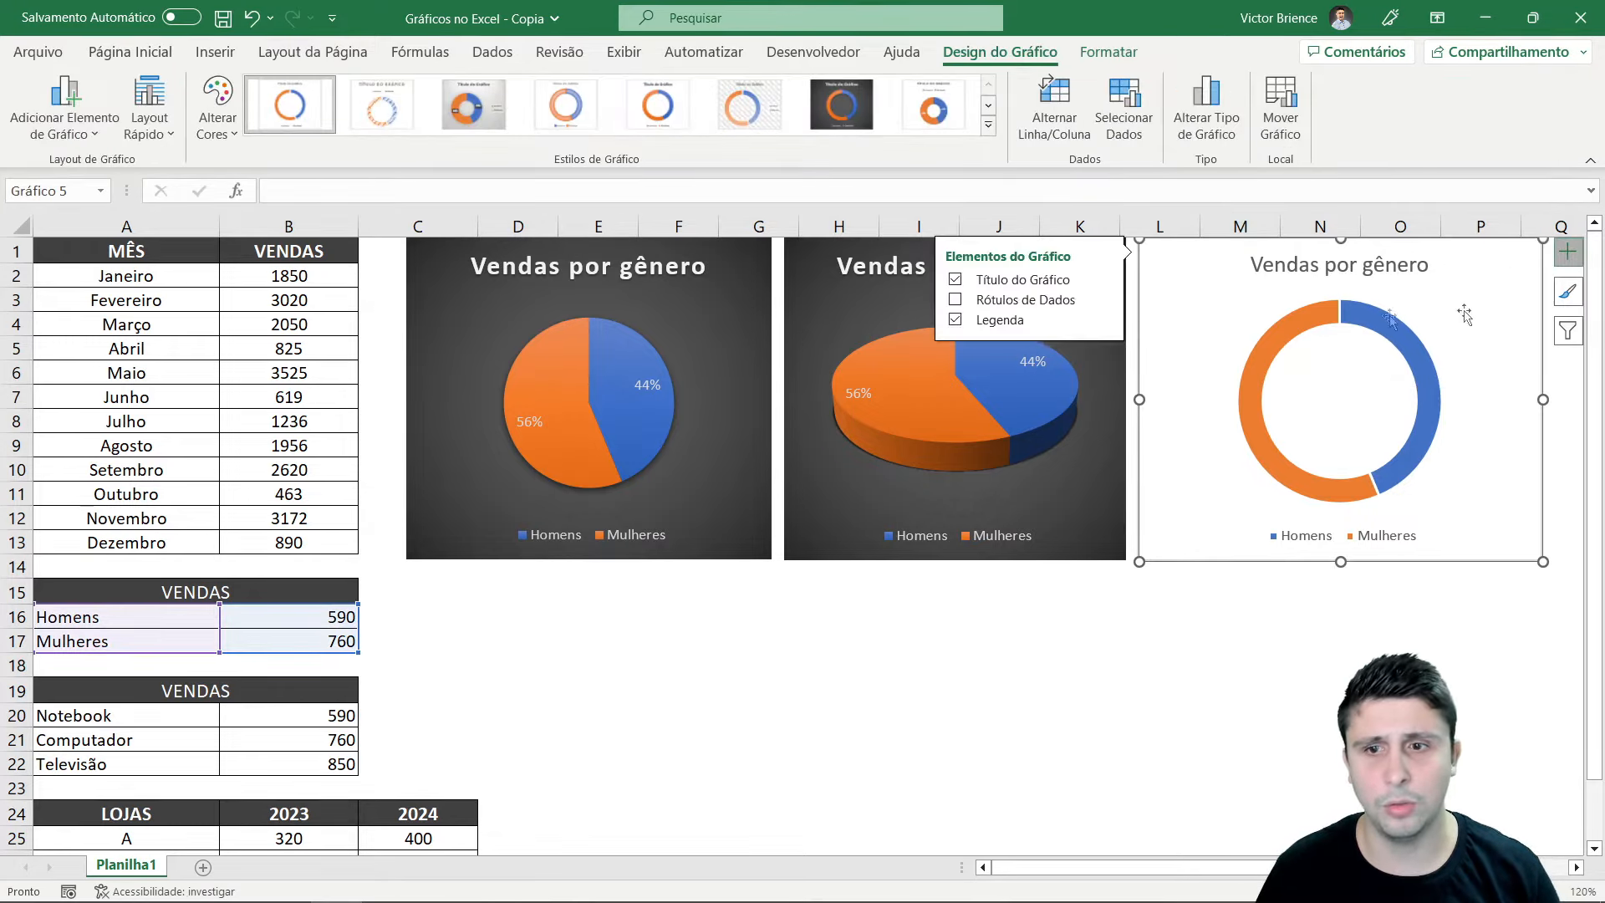
click(955, 299)
click(1104, 299)
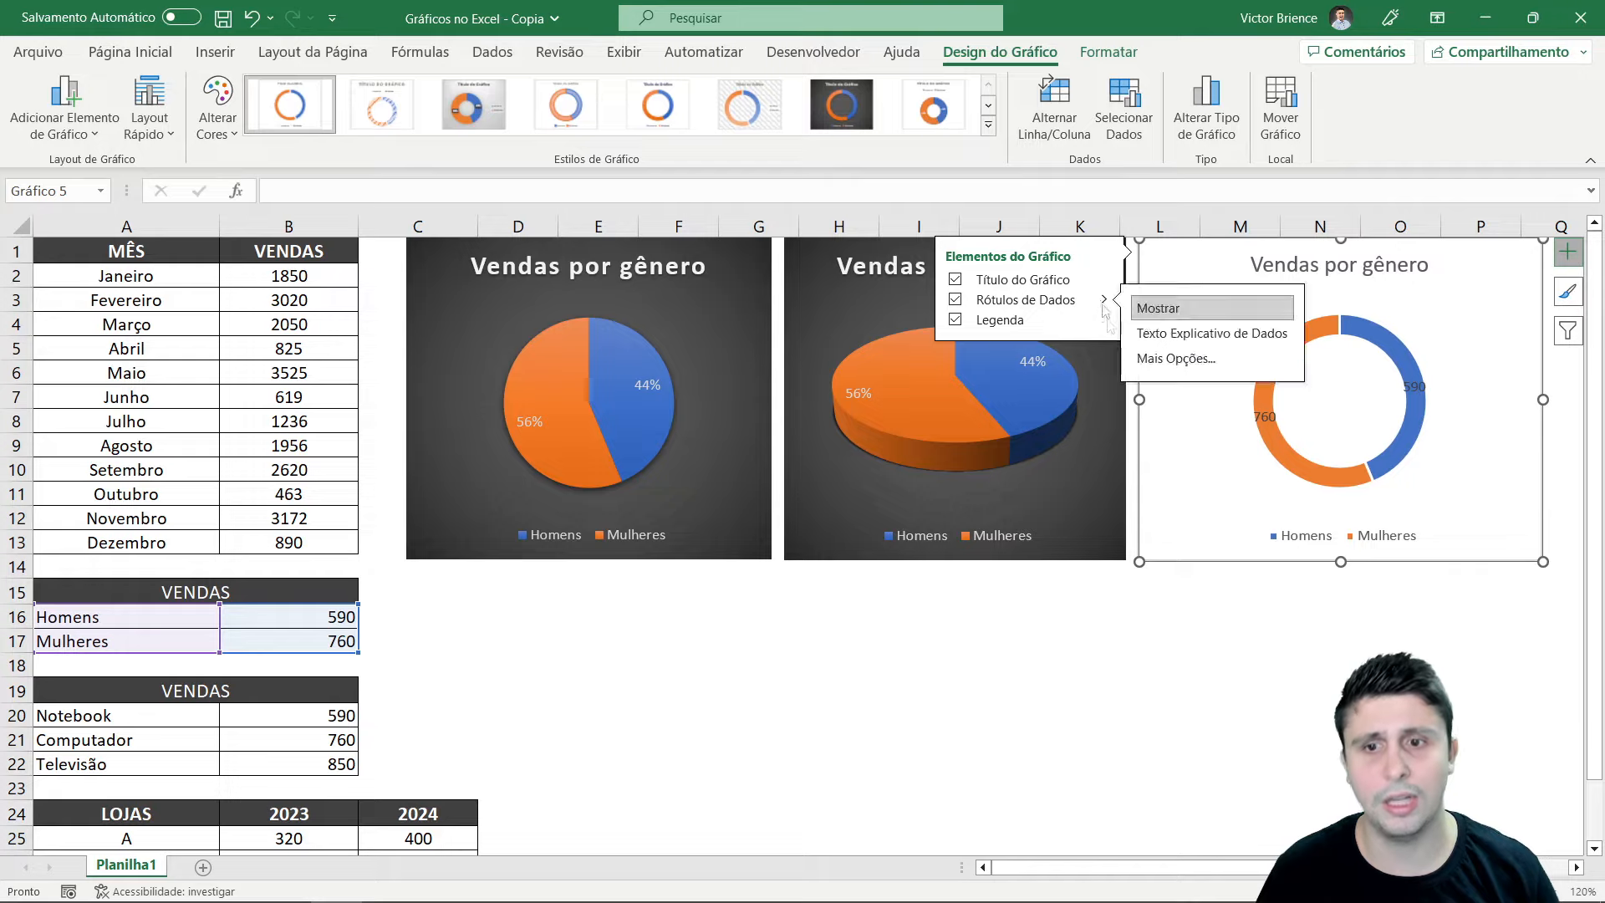
click(1175, 359)
click(1361, 508)
click(1361, 482)
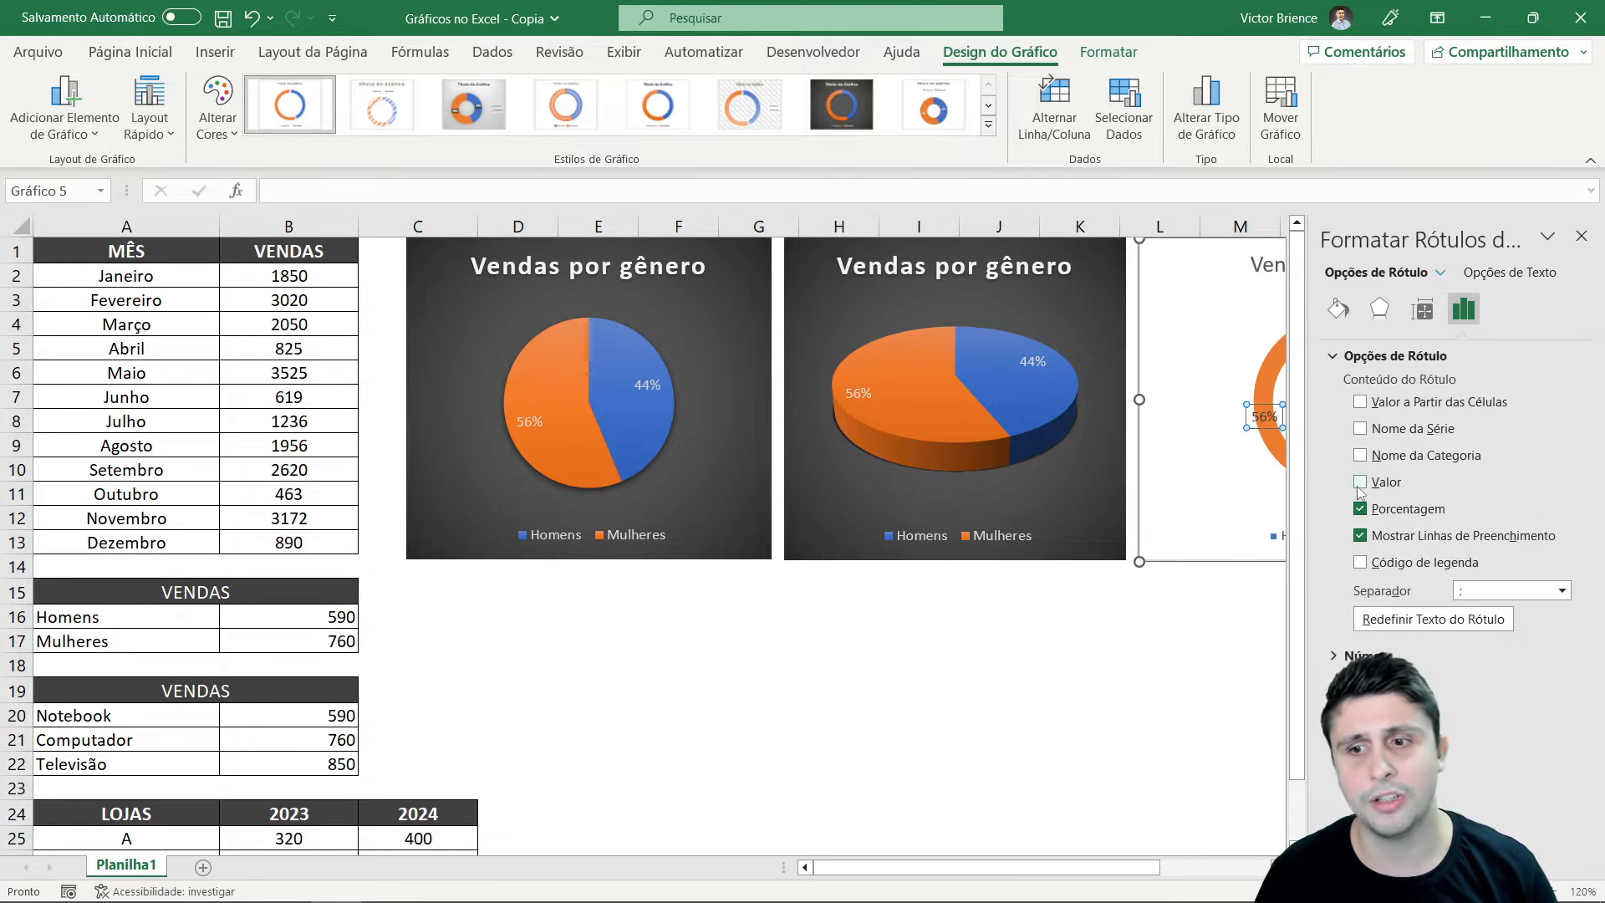
Apply the dark chart style used on the two pies to the doughnut chart and close the label formatting options
click(842, 104)
click(999, 690)
click(1581, 236)
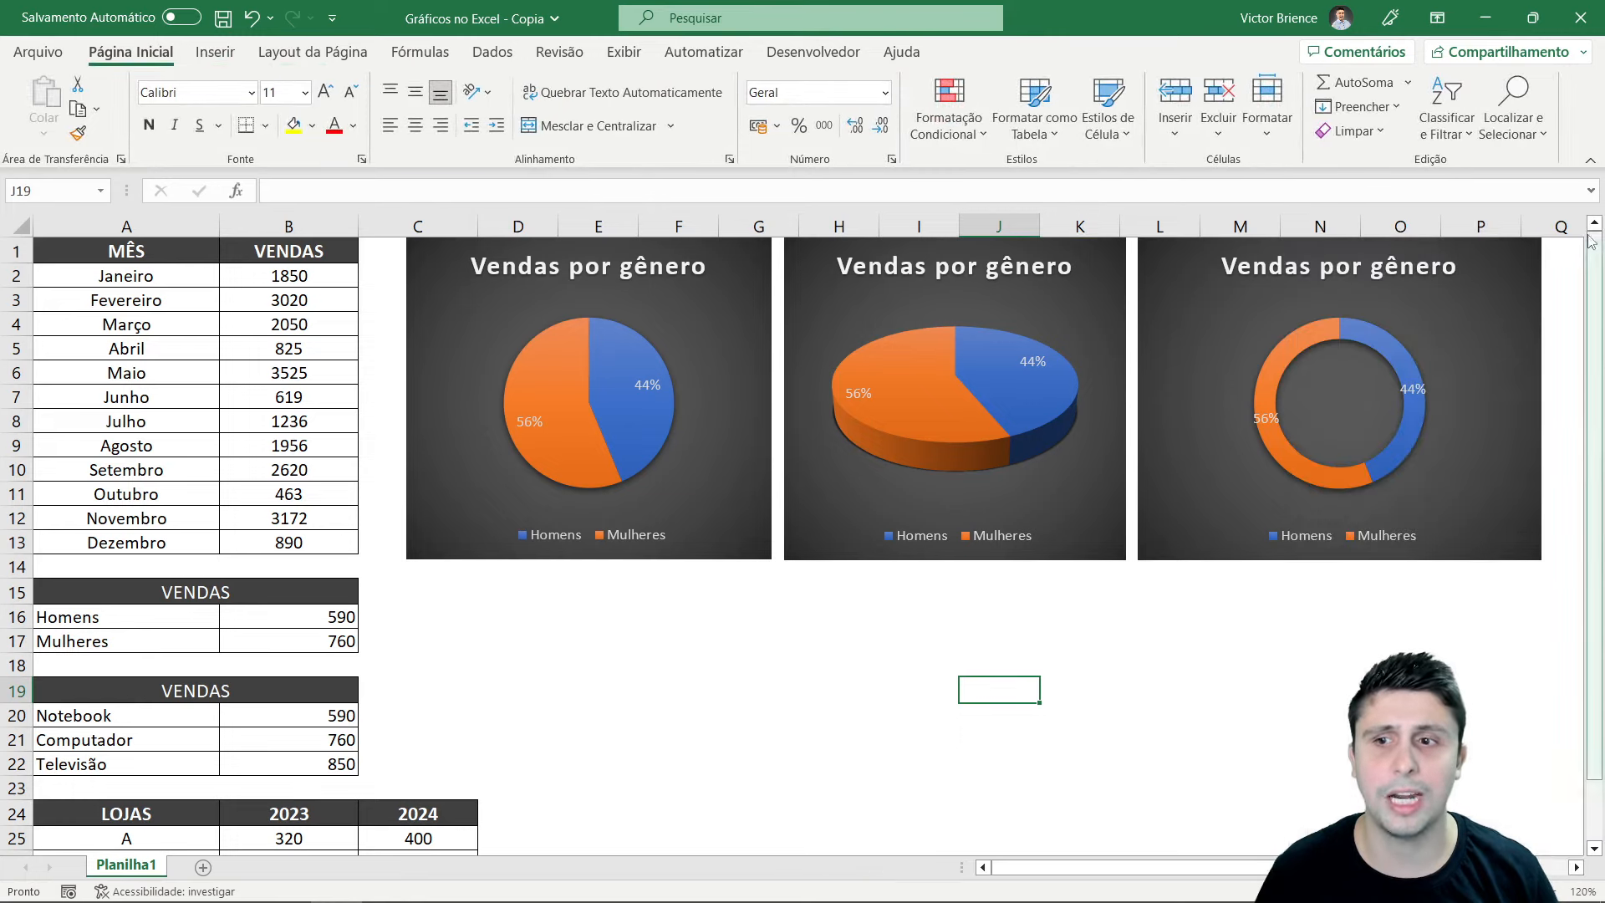
click(808, 646)
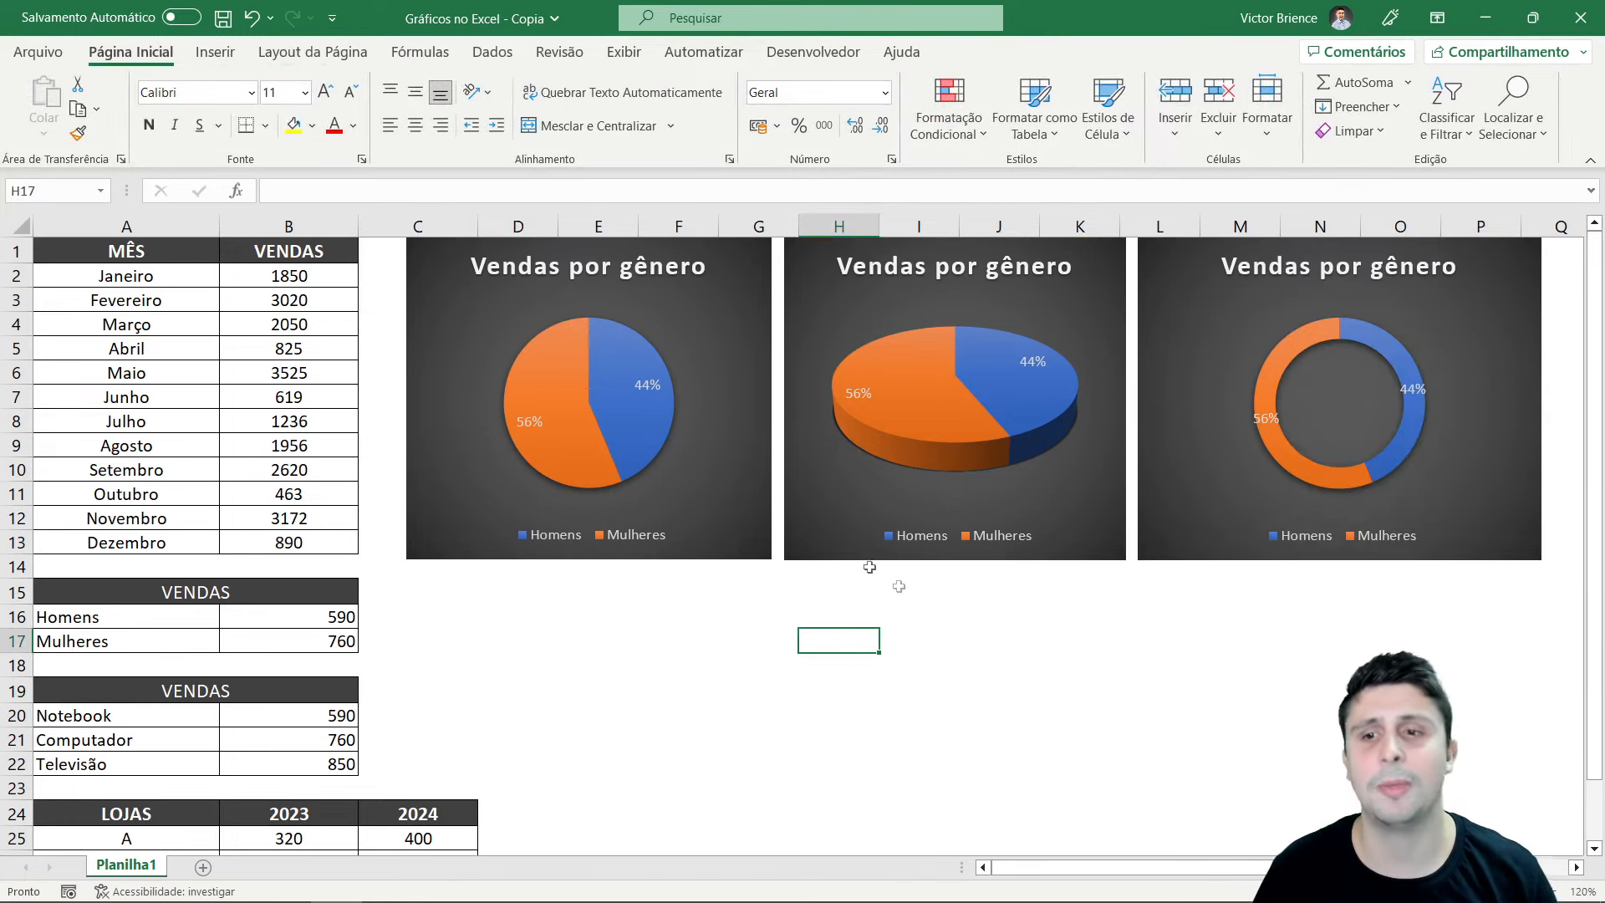
click(492, 323)
click(1223, 311)
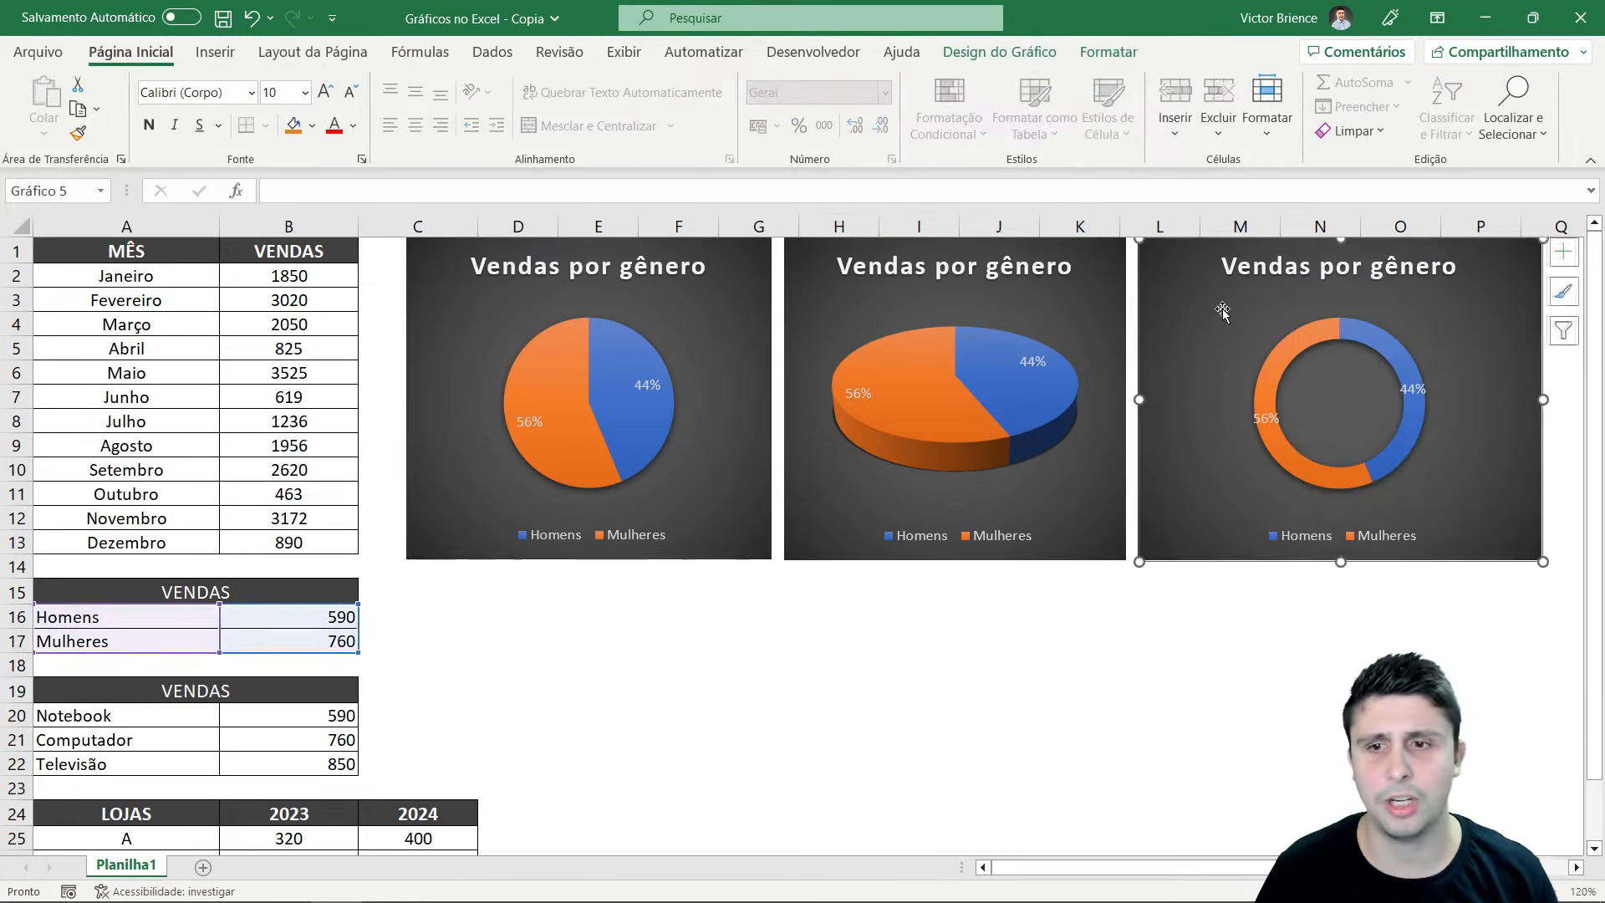
click(1096, 602)
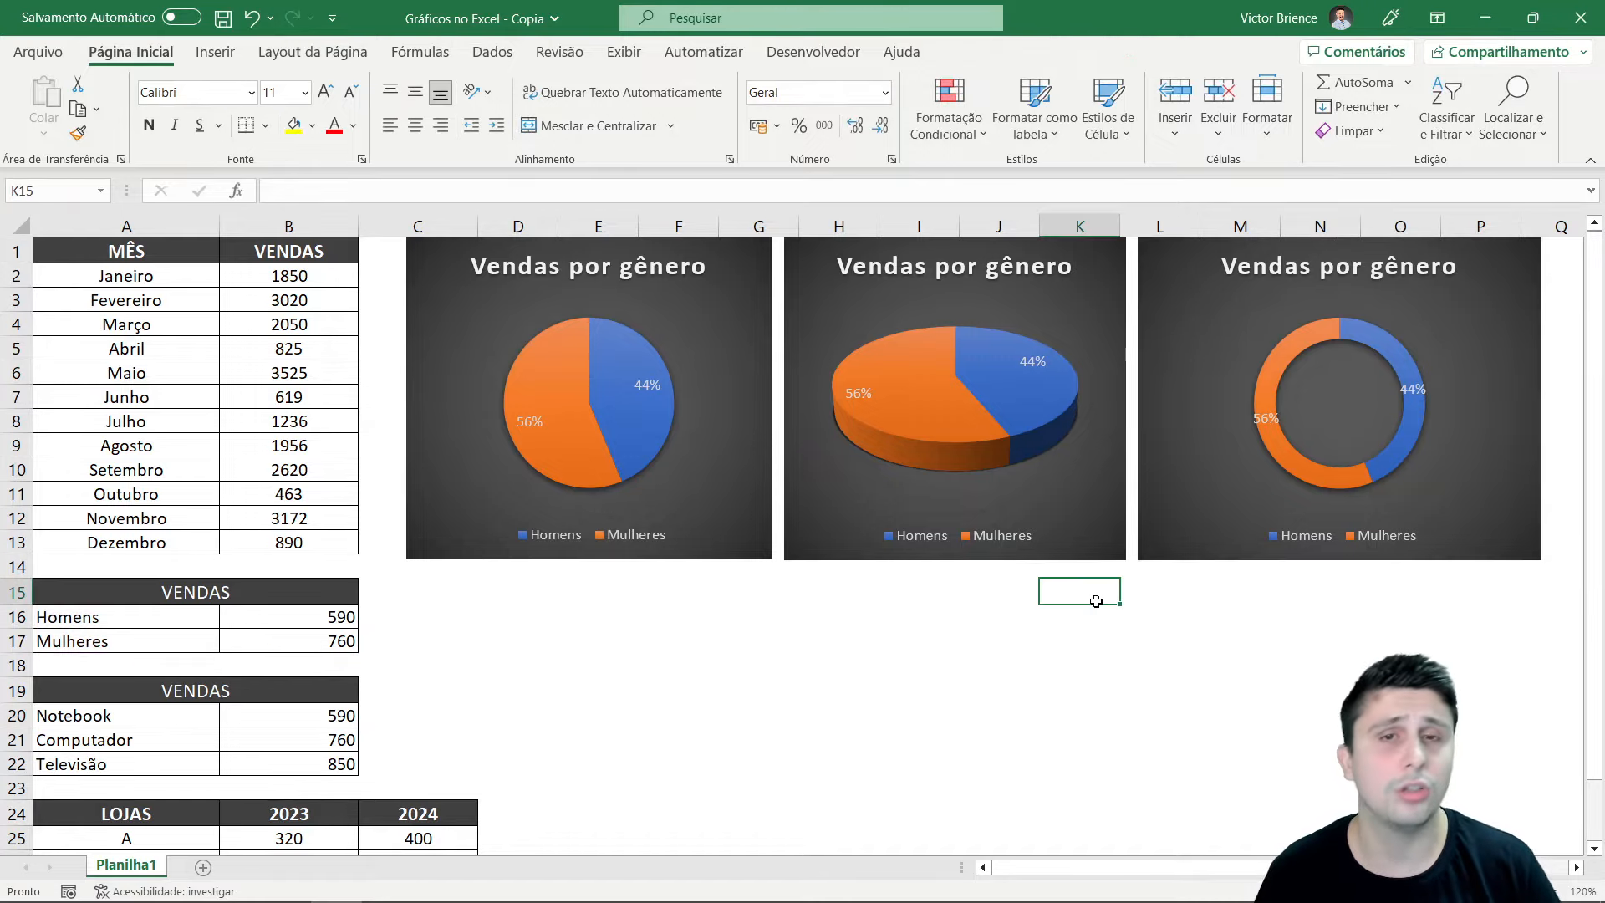
click(1231, 343)
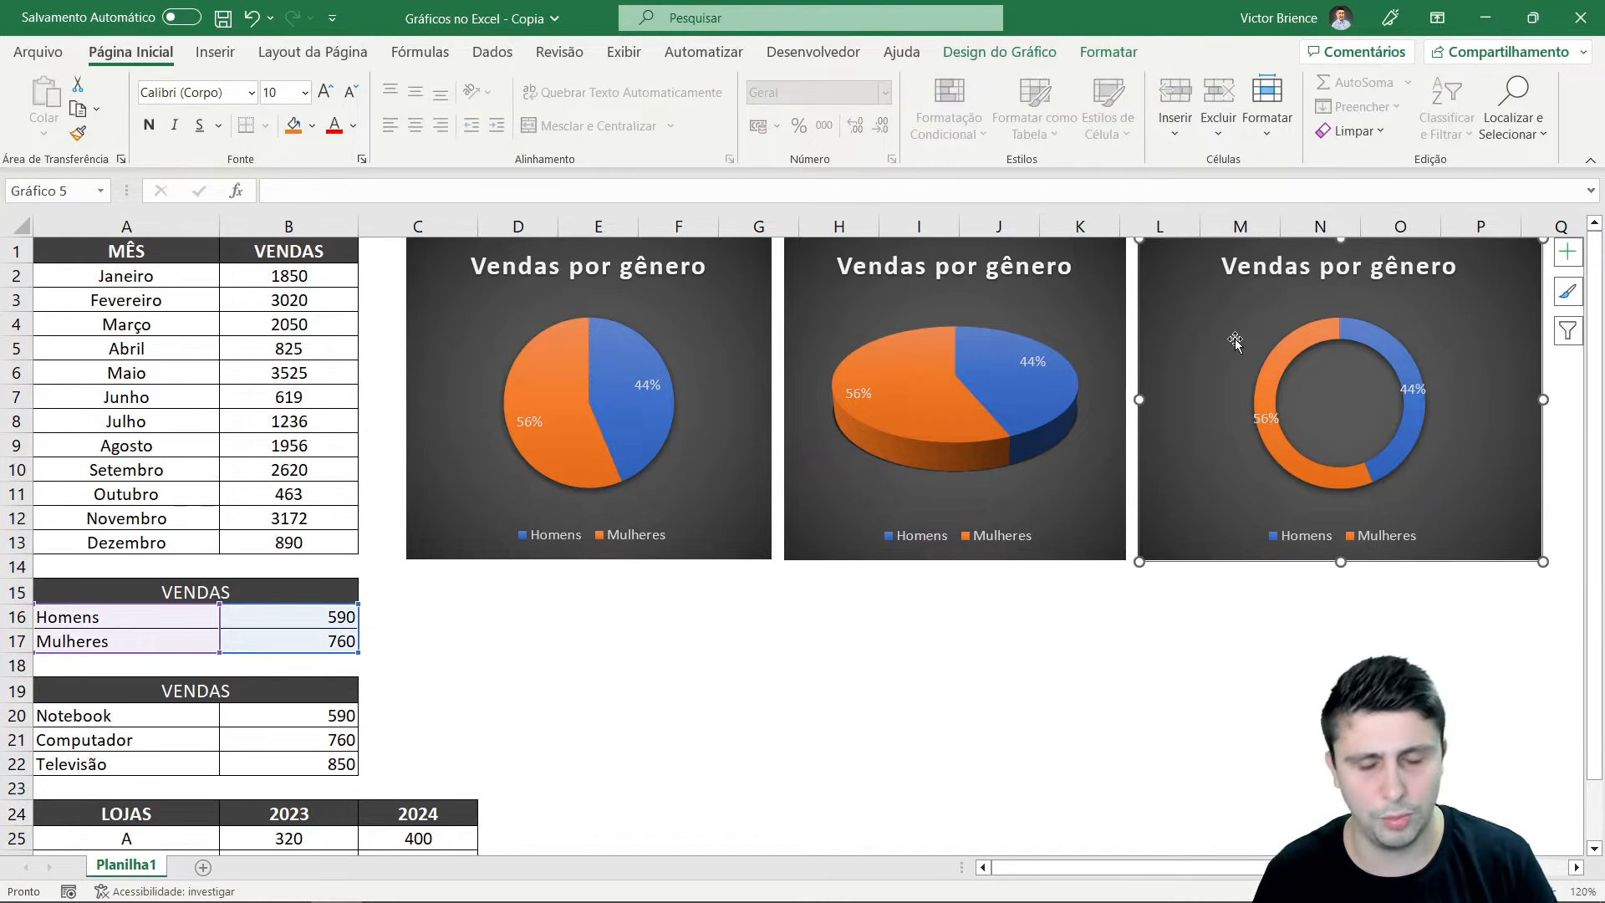
click(687, 349)
click(964, 661)
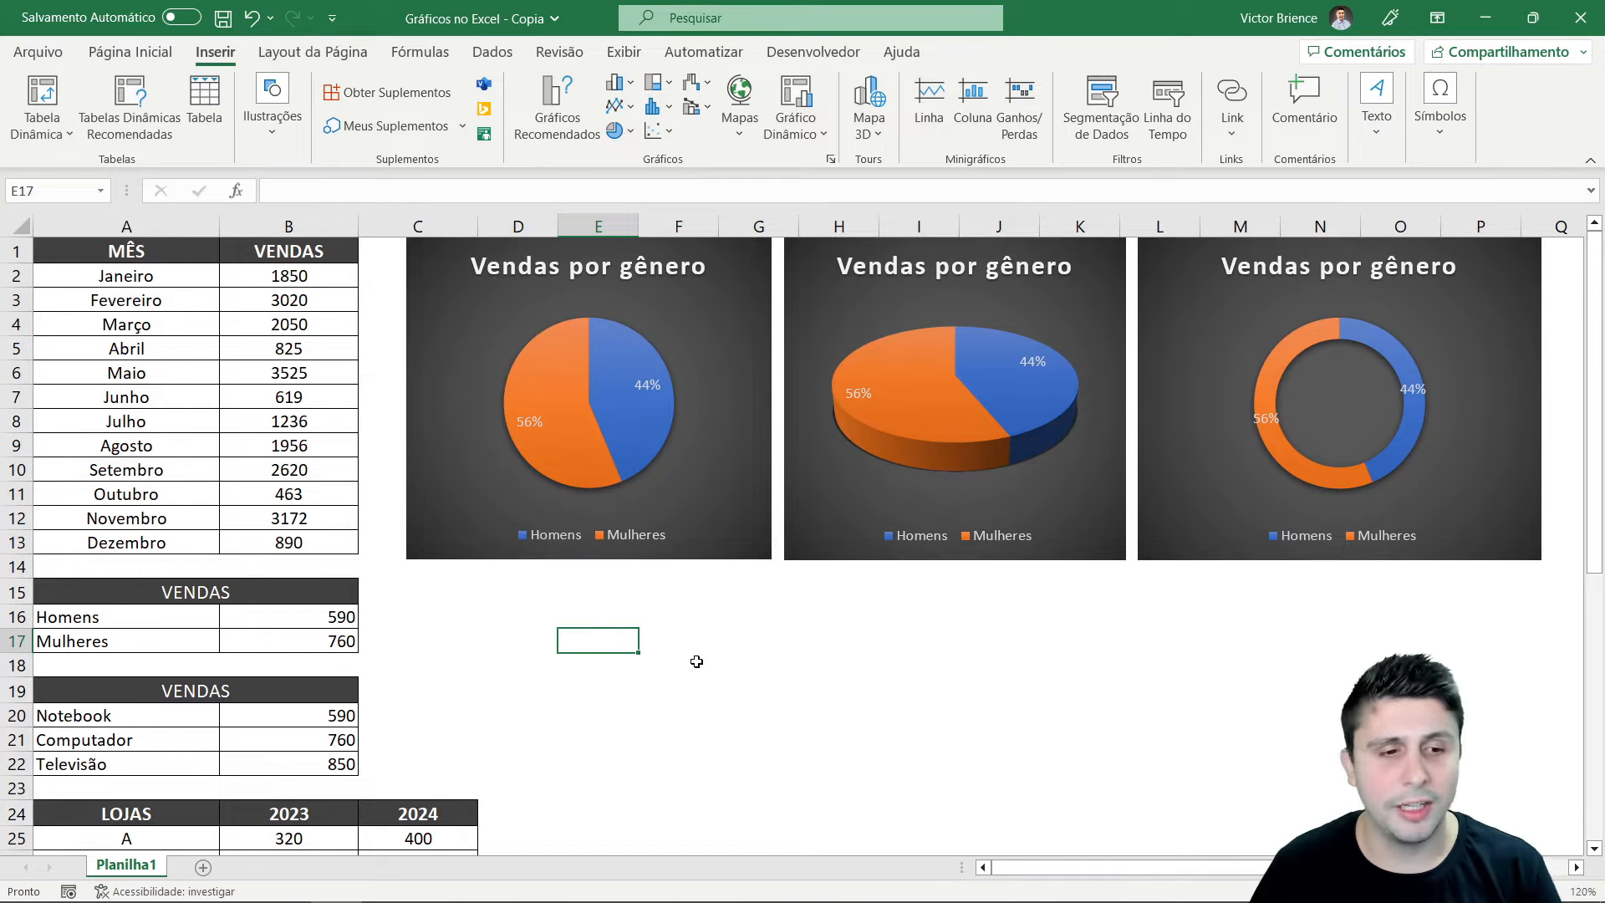
drag(134, 699, 268, 764)
drag(175, 722, 199, 763)
click(759, 739)
scroll(782, 498, down, 10)
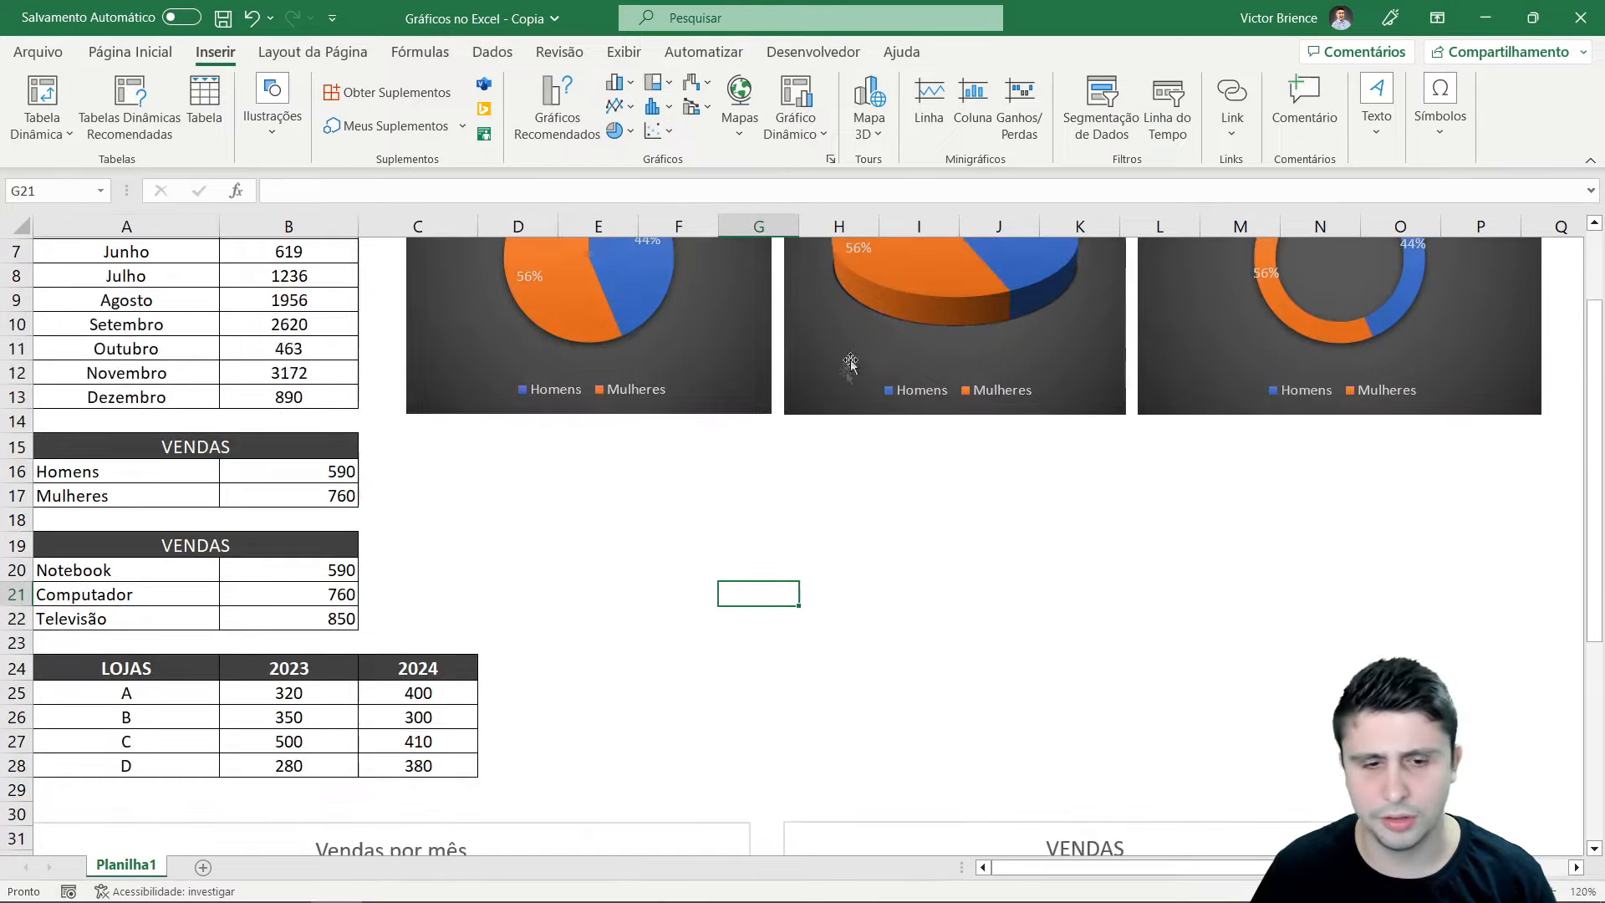
scroll(794, 519, up, 10)
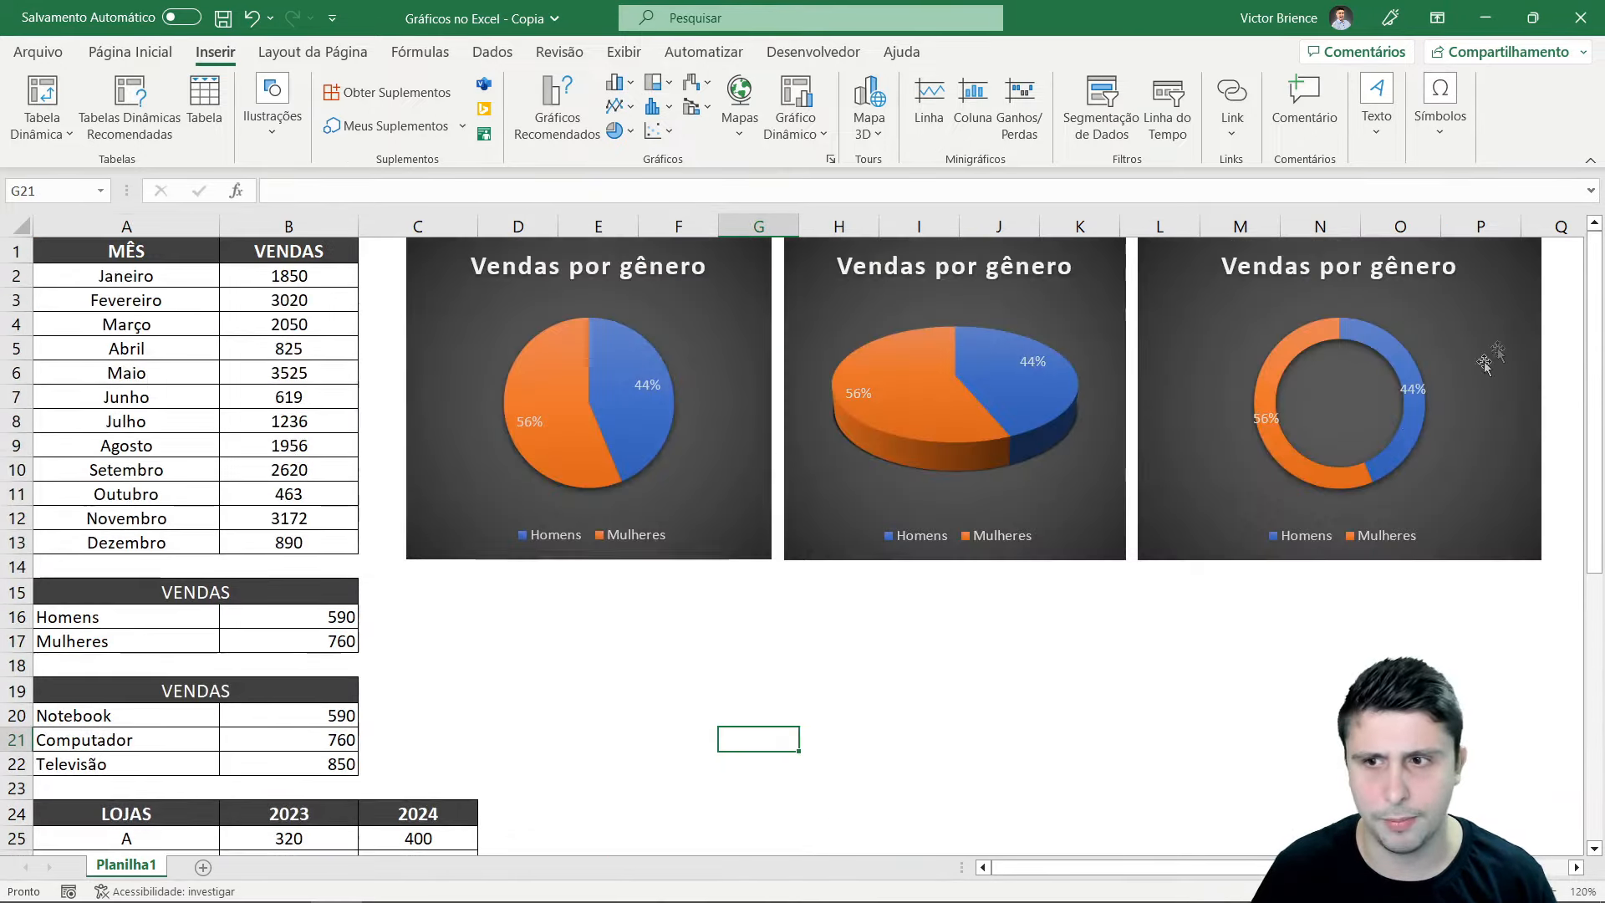
Move the 2D pie chart down the sheet, placing it below the Vendas por mês column chart from column A
drag(727, 318, 700, 681)
scroll(799, 580, down, 1)
scroll(800, 582, down, 4)
drag(698, 391, 655, 671)
scroll(646, 569, down, 6)
drag(652, 313, 354, 730)
Move the 3D pie chart below the Vendas por mês column chart, beside the 2D pie, undoing any shift of its plot area
scroll(752, 653, up, 11)
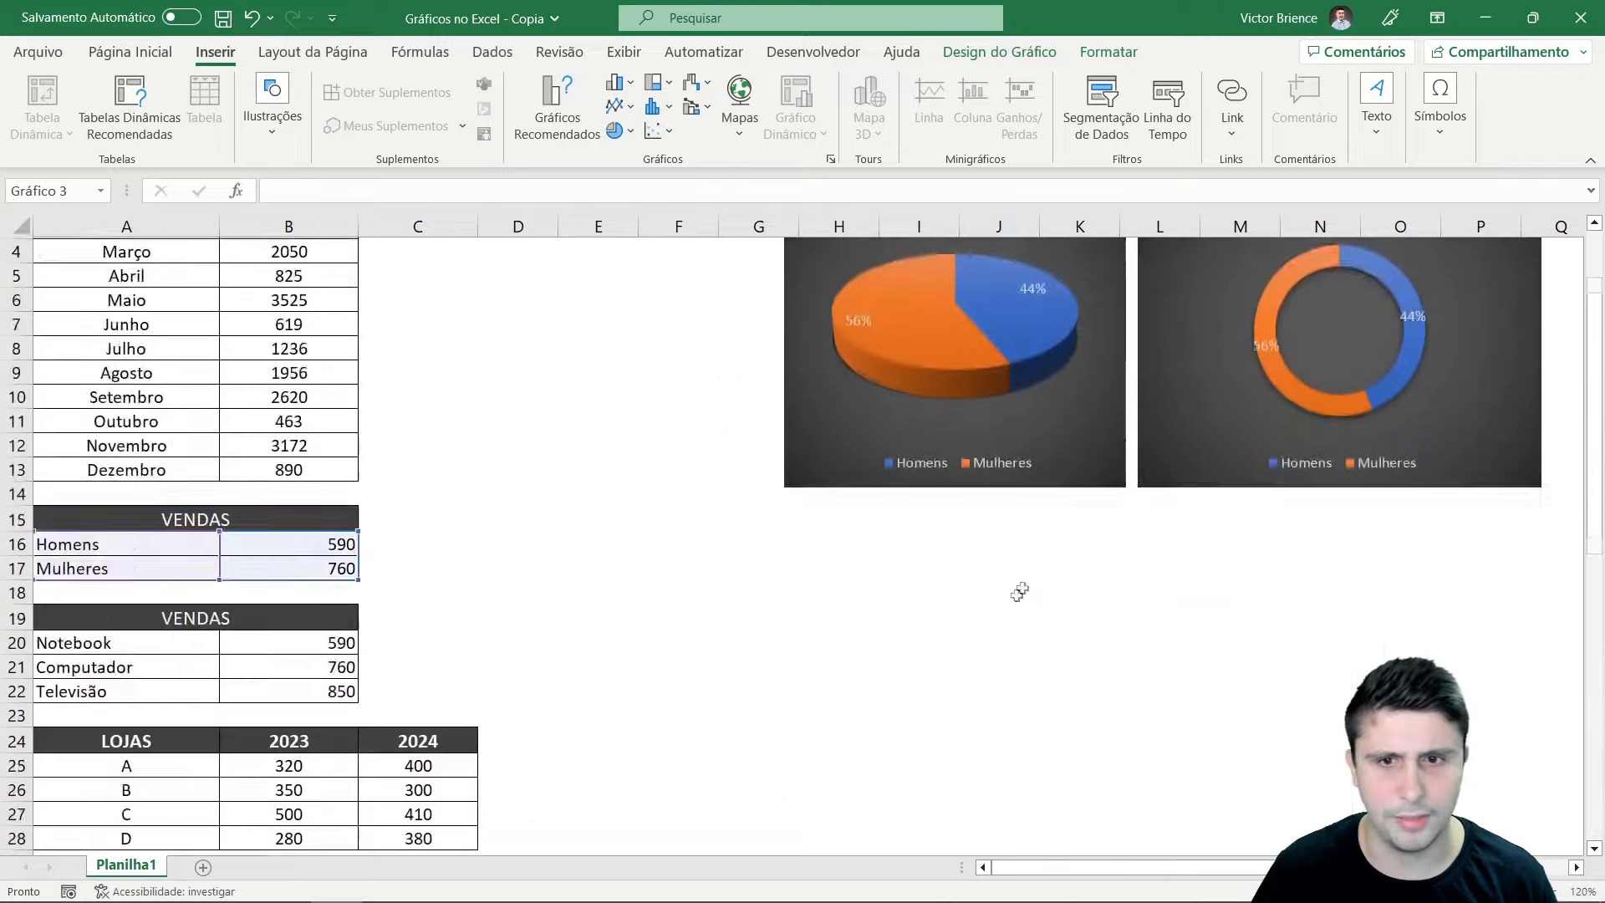
drag(1073, 323, 878, 827)
scroll(811, 586, down, 5)
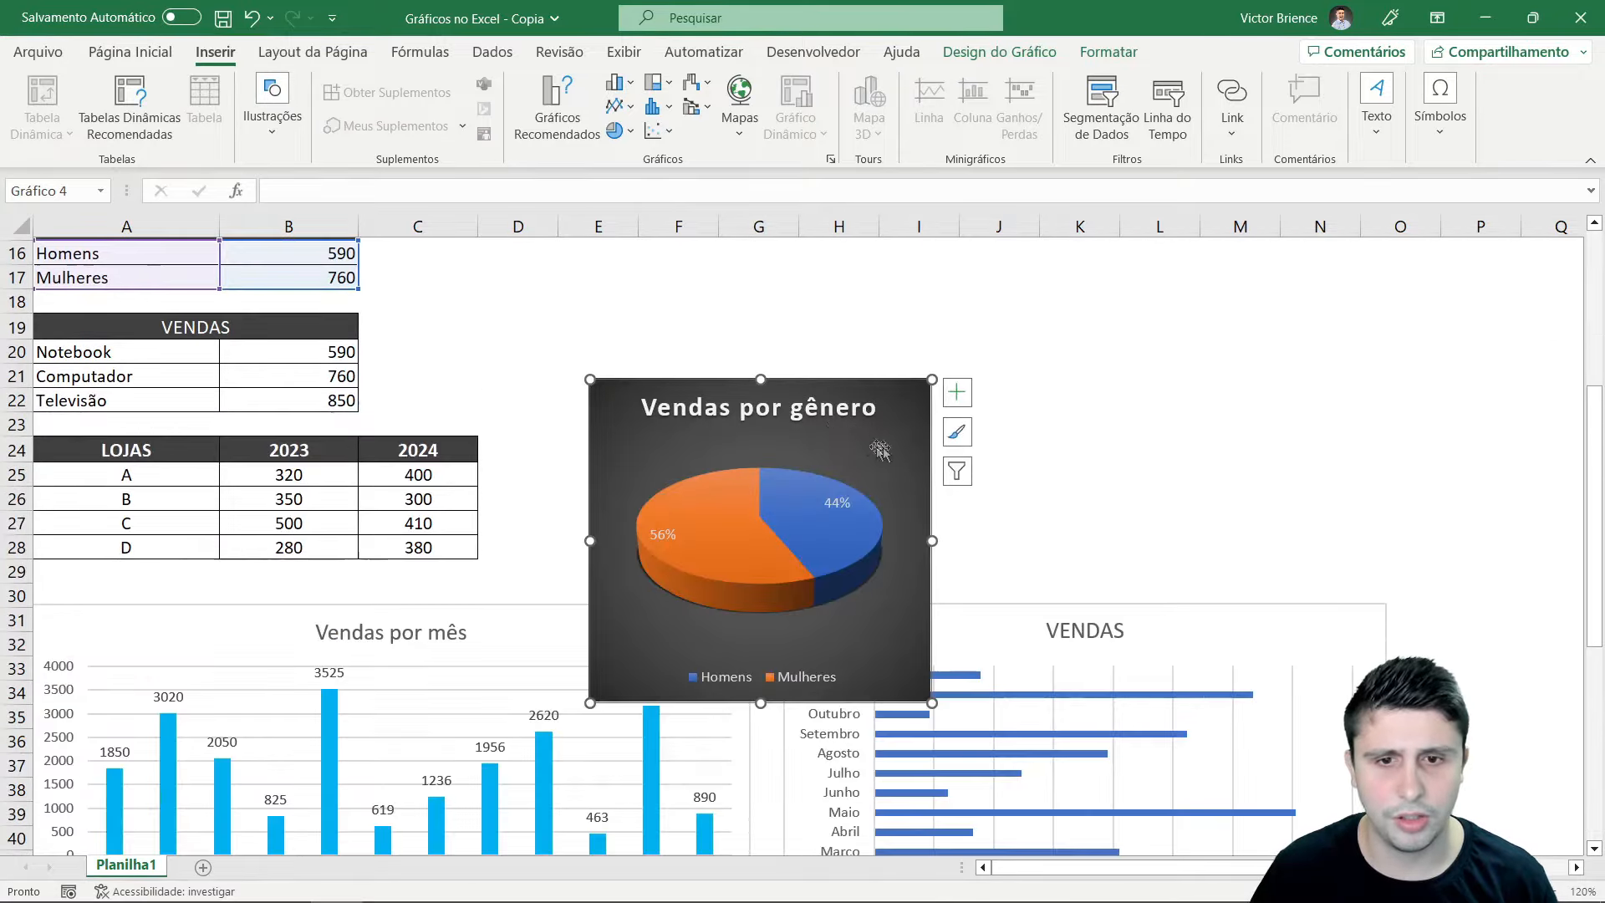
drag(744, 531, 606, 792)
scroll(728, 414, down, 4)
drag(727, 586, 716, 708)
scroll(709, 635, down, 2)
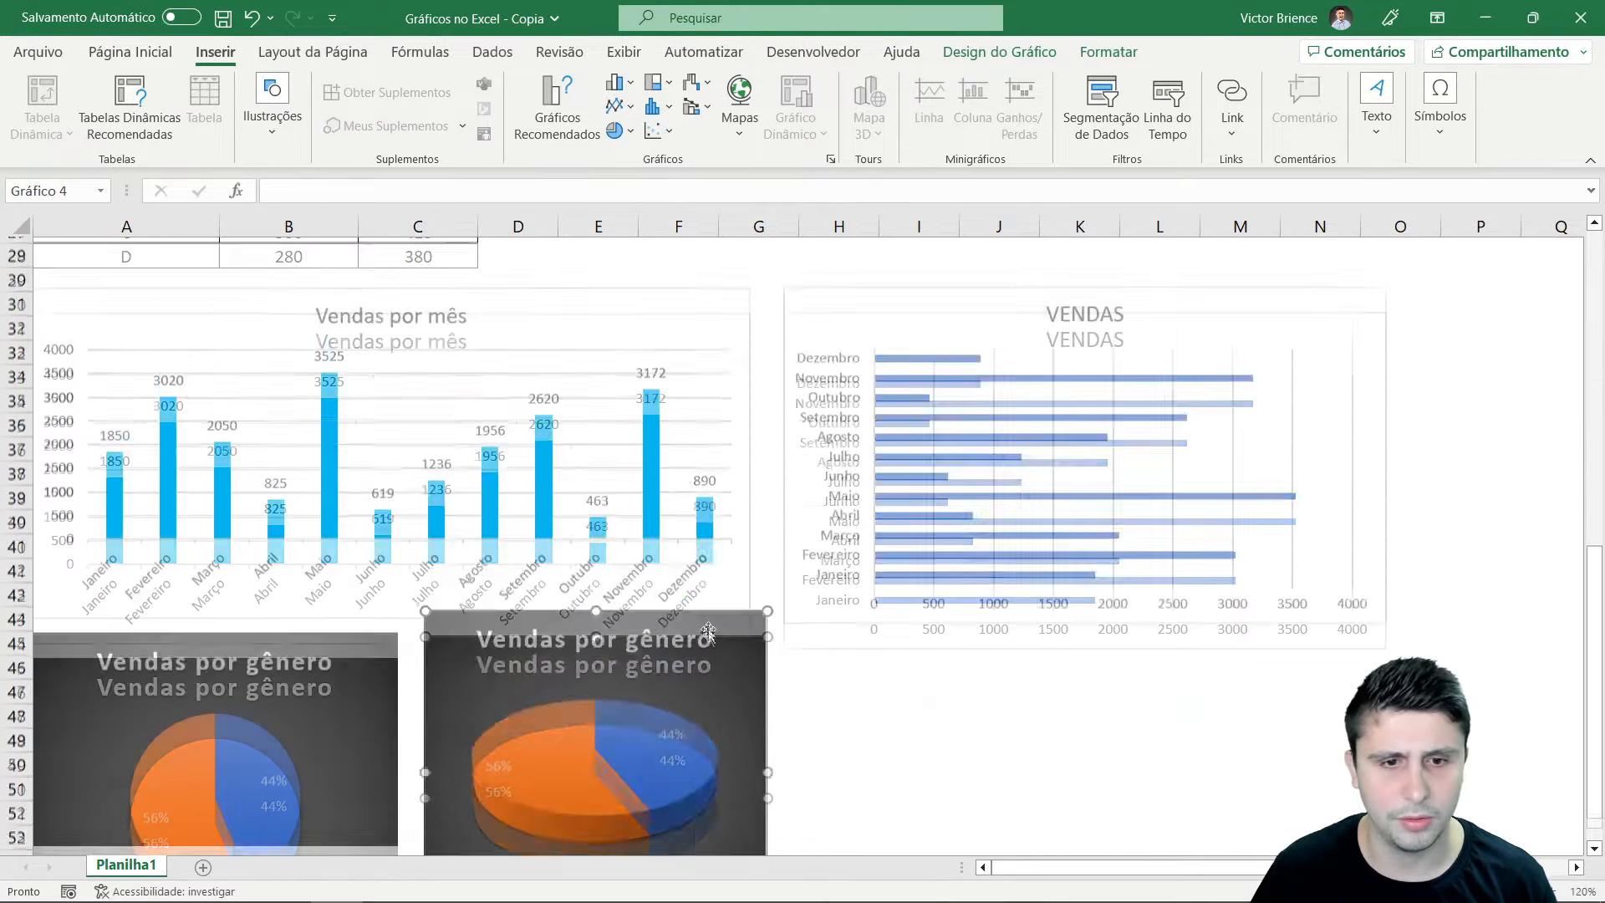
drag(709, 582, 696, 627)
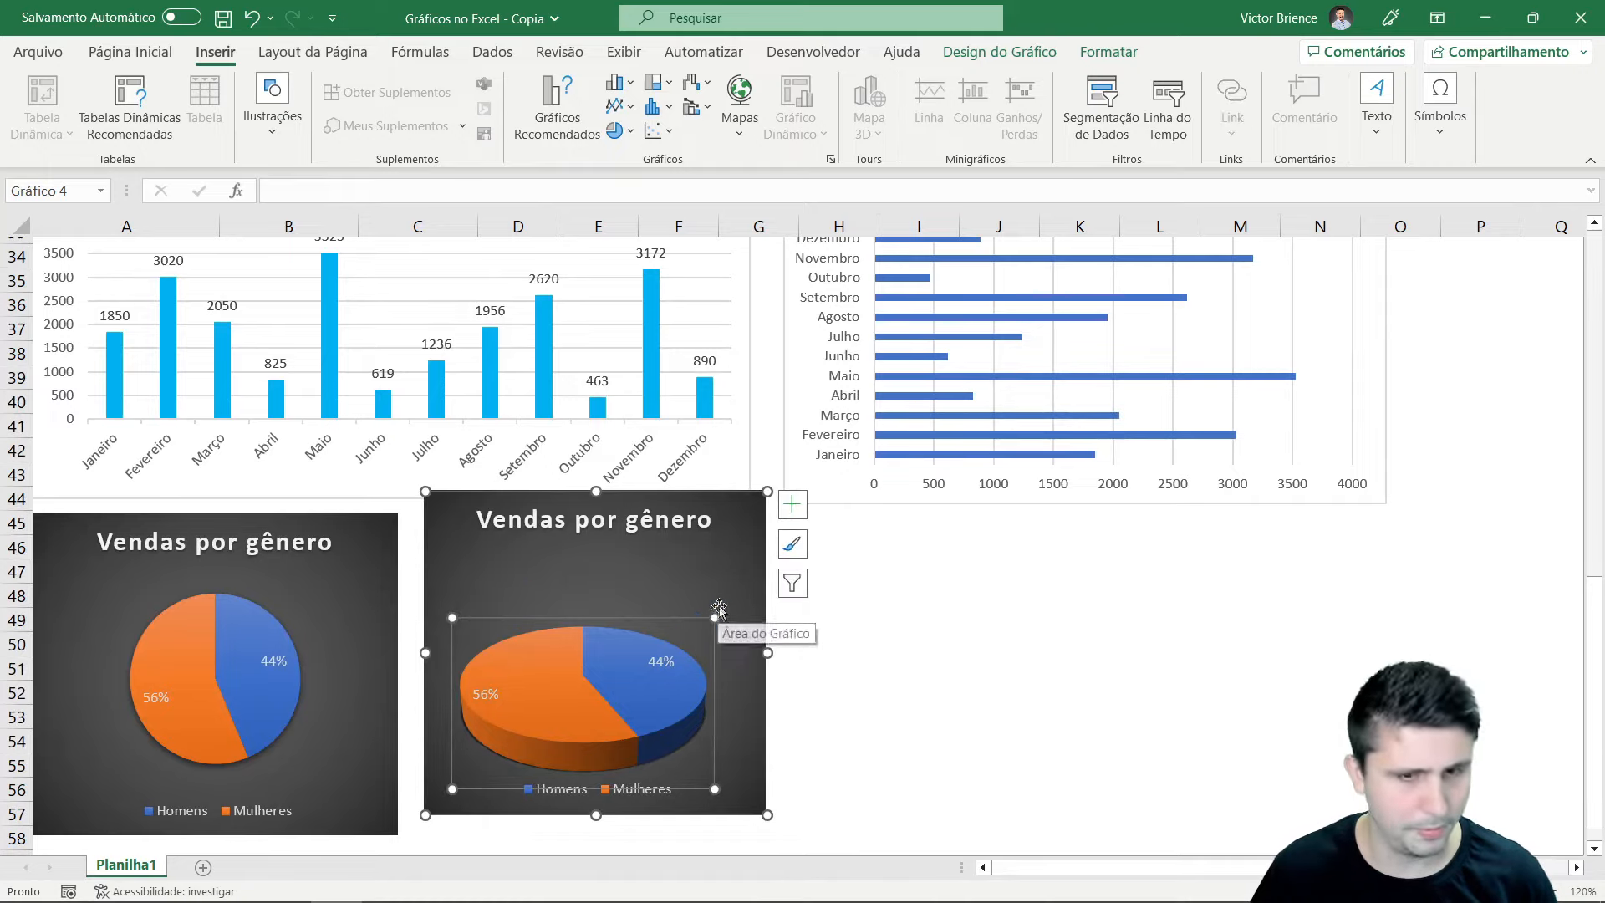
key(ctrl+z)
mouse_move(740, 549)
mouse_down()
mouse_move(733, 586)
mouse_move(735, 562)
mouse_up()
Move the doughnut chart down beside the 3D pie, below the horizontal VENDAS bar chart, and return to the top of the sheet
scroll(1086, 577, up, 11)
drag(1188, 391, 1017, 744)
scroll(953, 518, down, 5)
drag(1049, 305, 873, 668)
scroll(873, 668, down, 5)
drag(852, 376, 845, 667)
scroll(825, 644, up, 10)
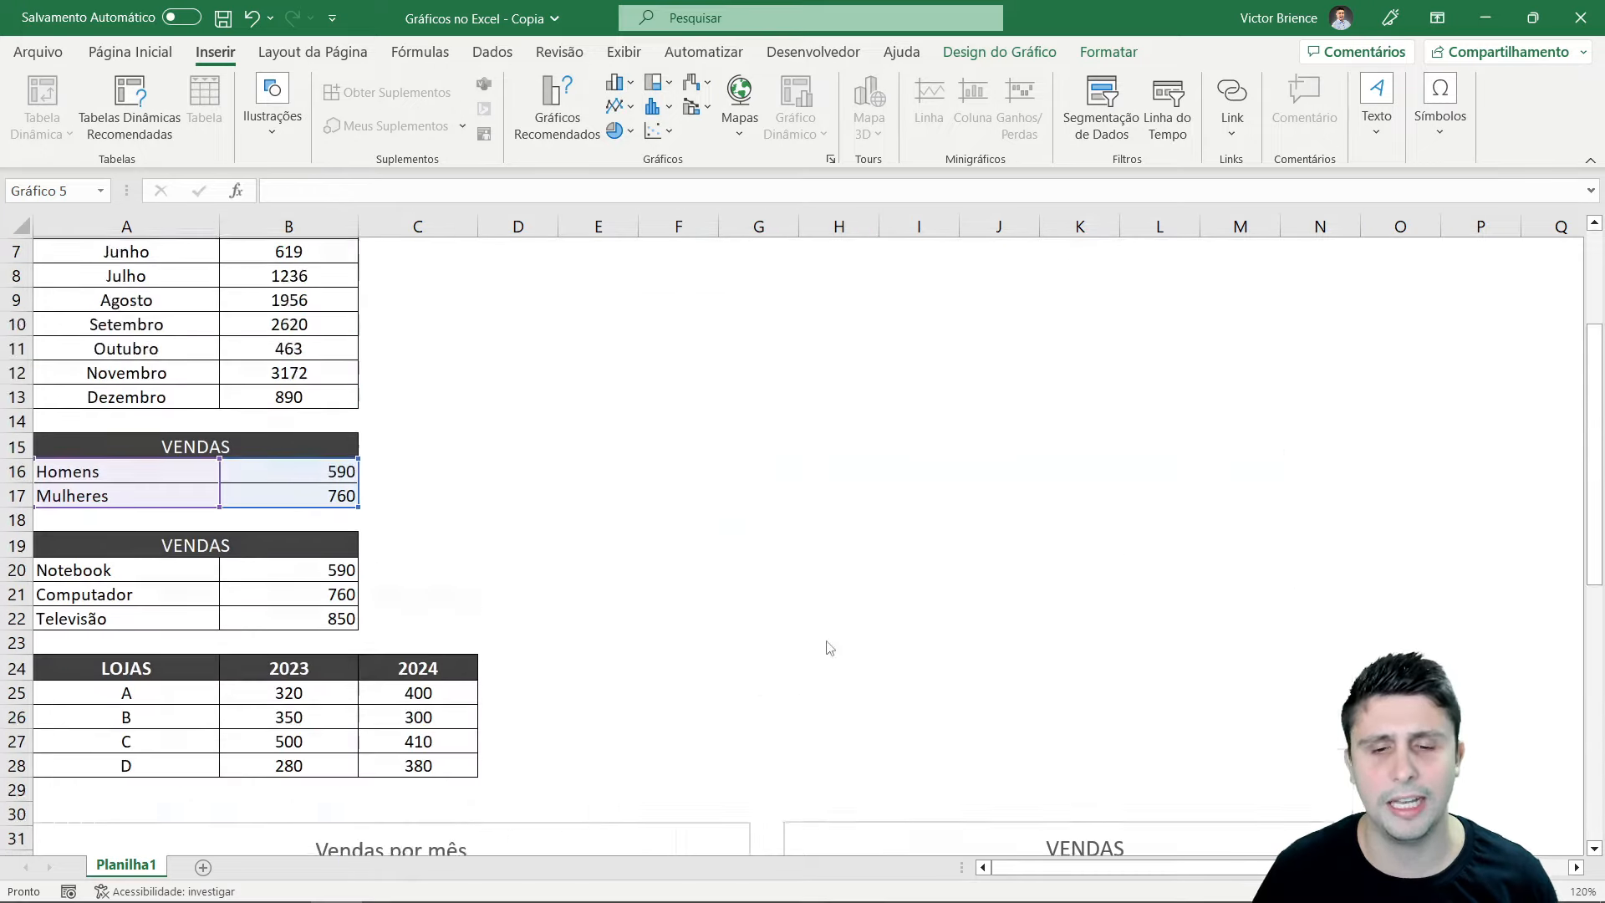
click(831, 562)
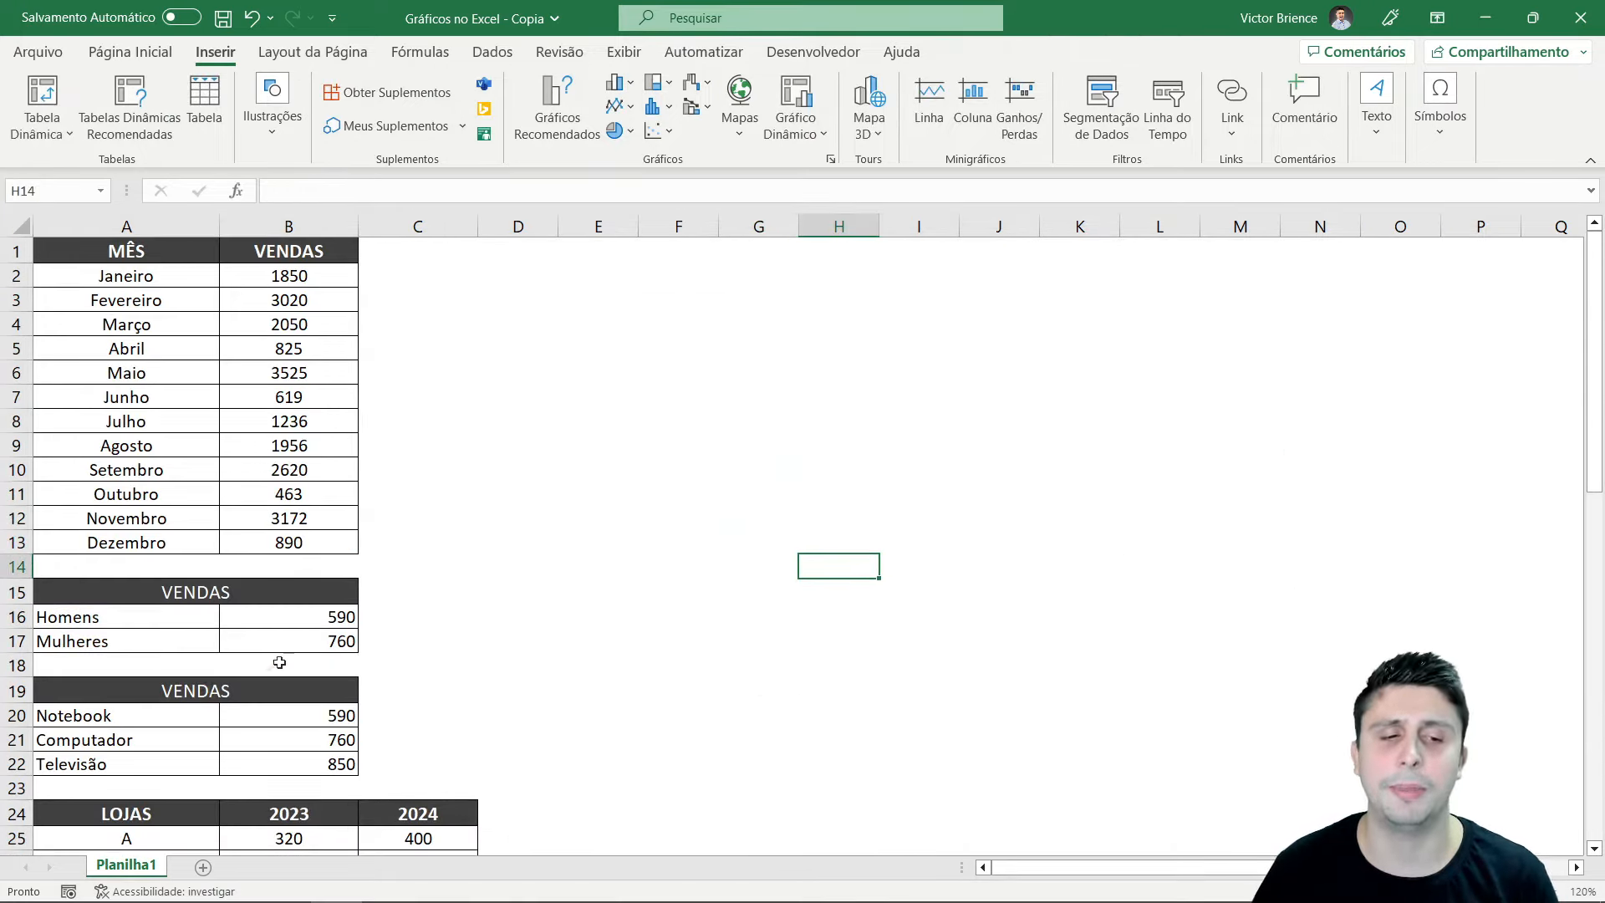
Try a 2D pie and a doughnut chart for the product sales in A20:B22, and delete the chart
click(182, 694)
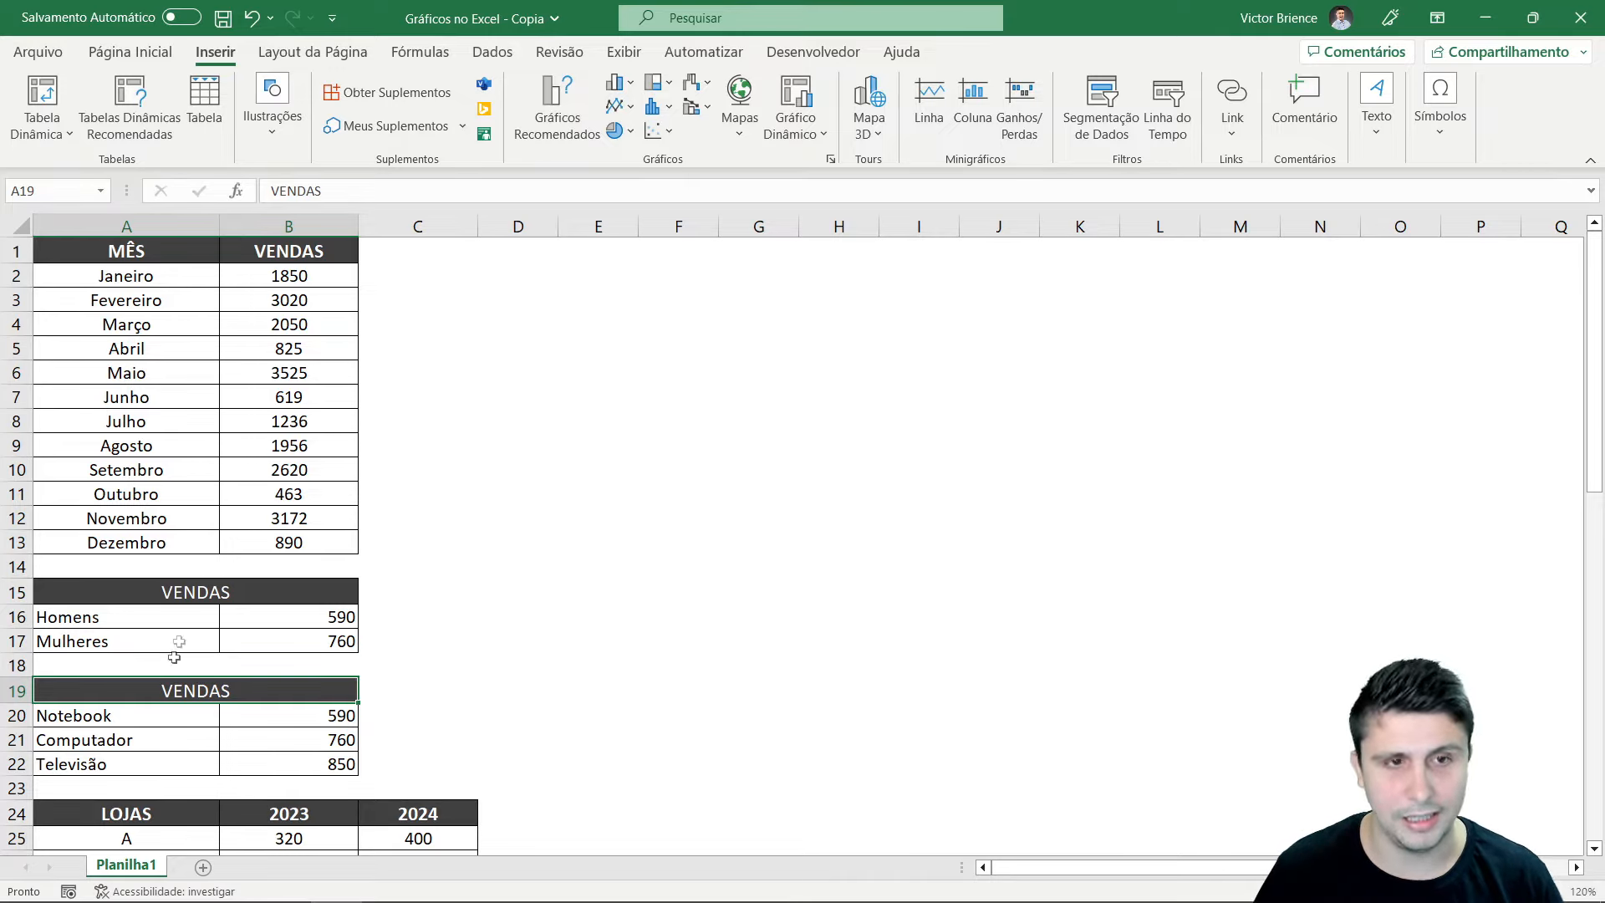
drag(129, 721, 269, 762)
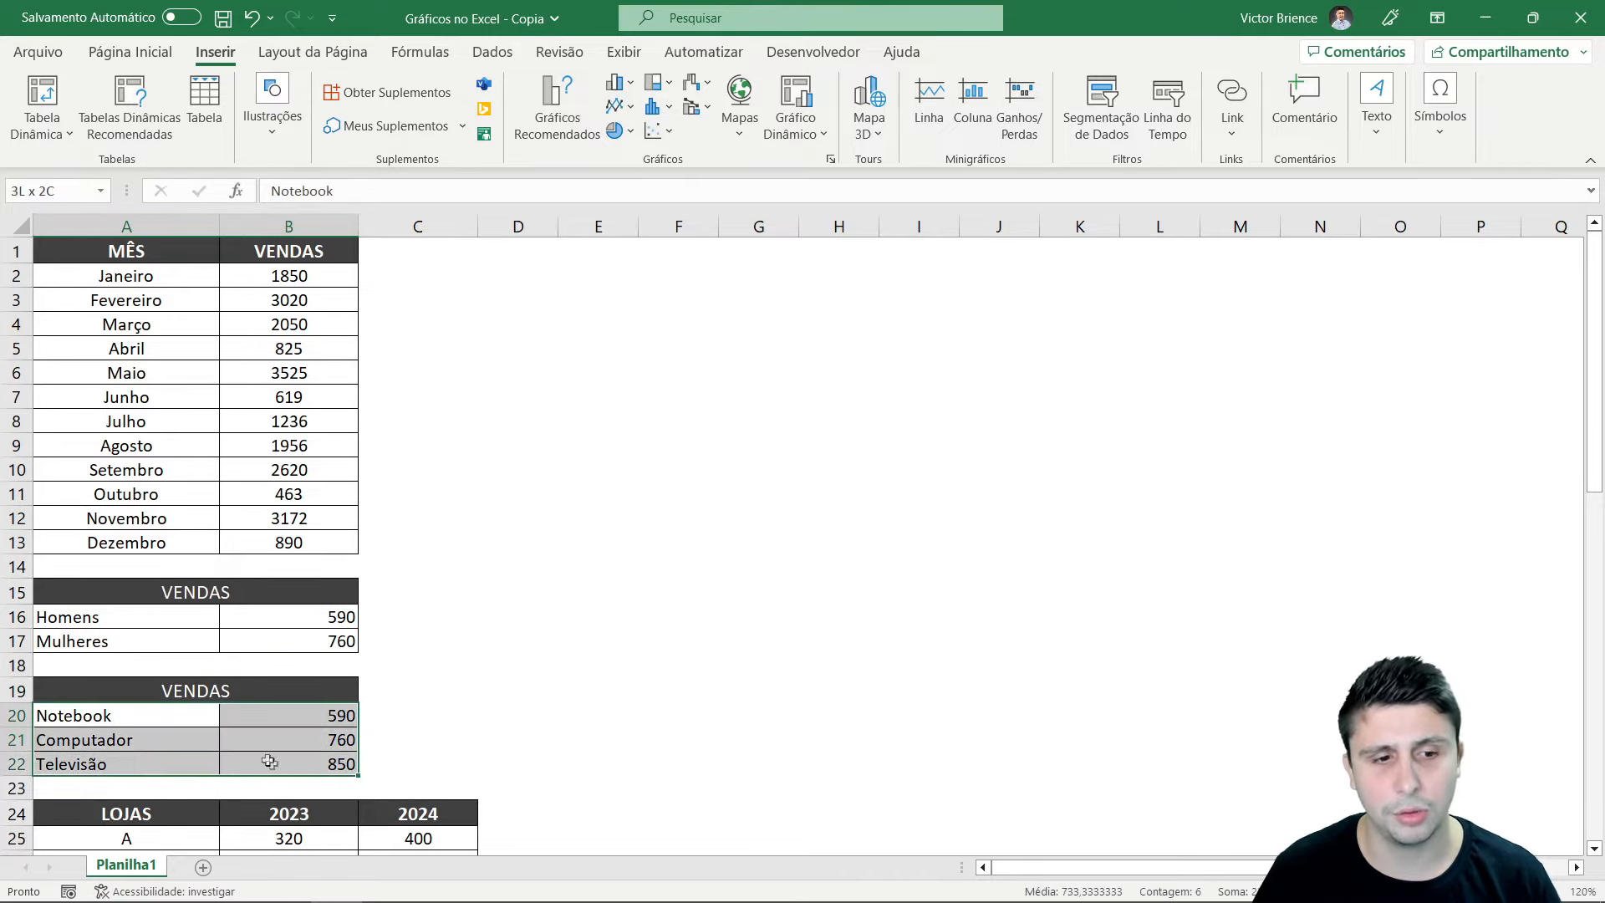
click(619, 130)
click(632, 212)
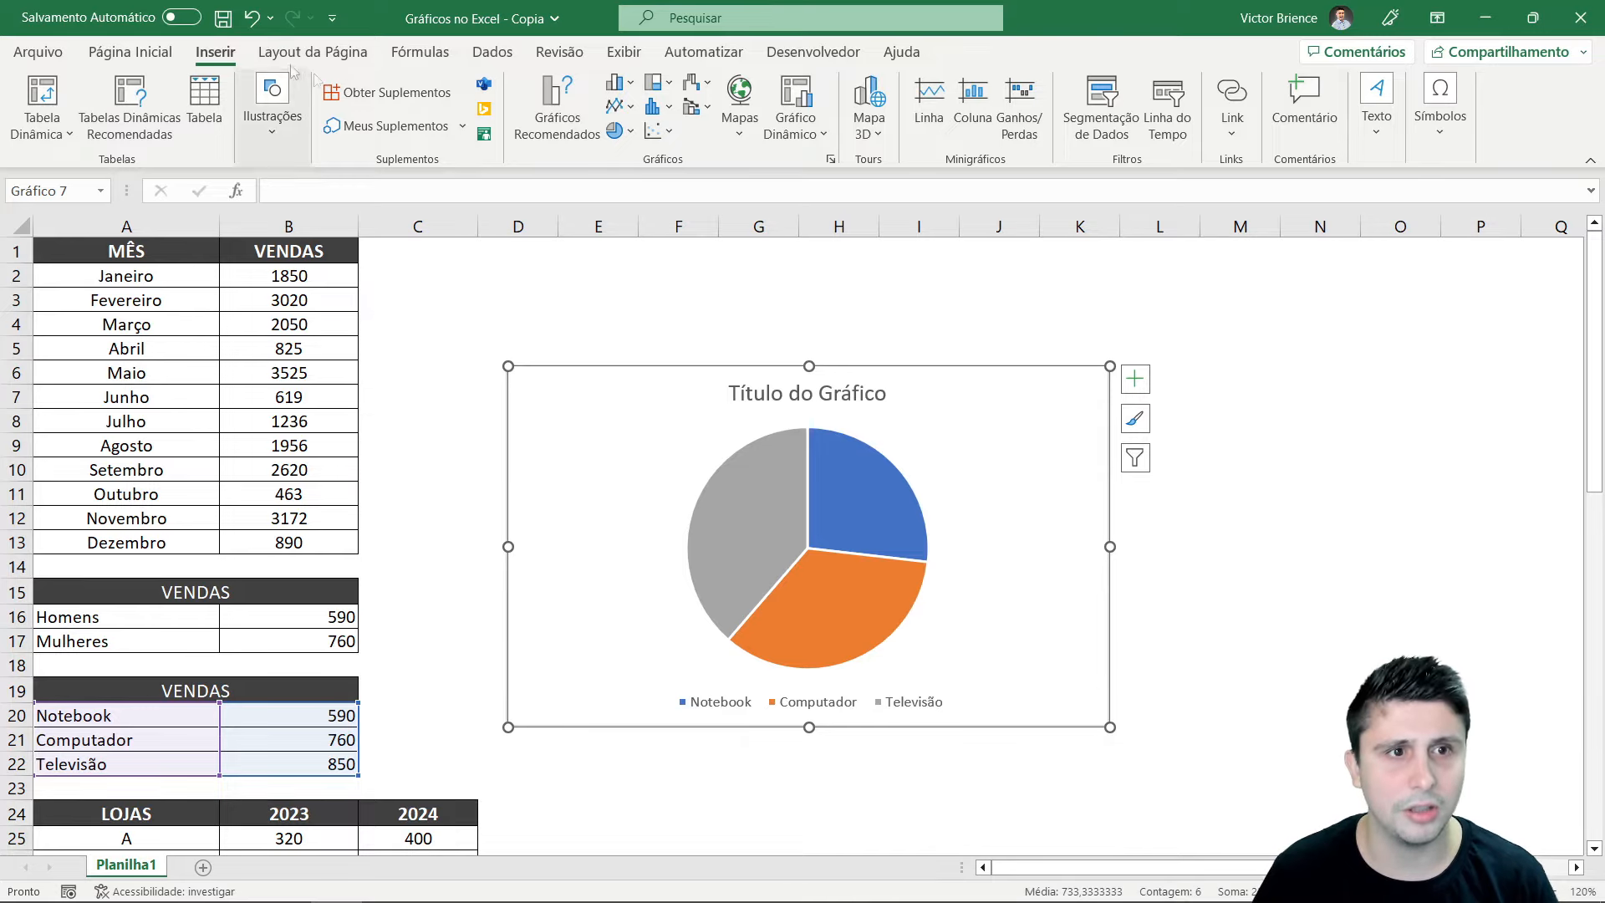
click(620, 130)
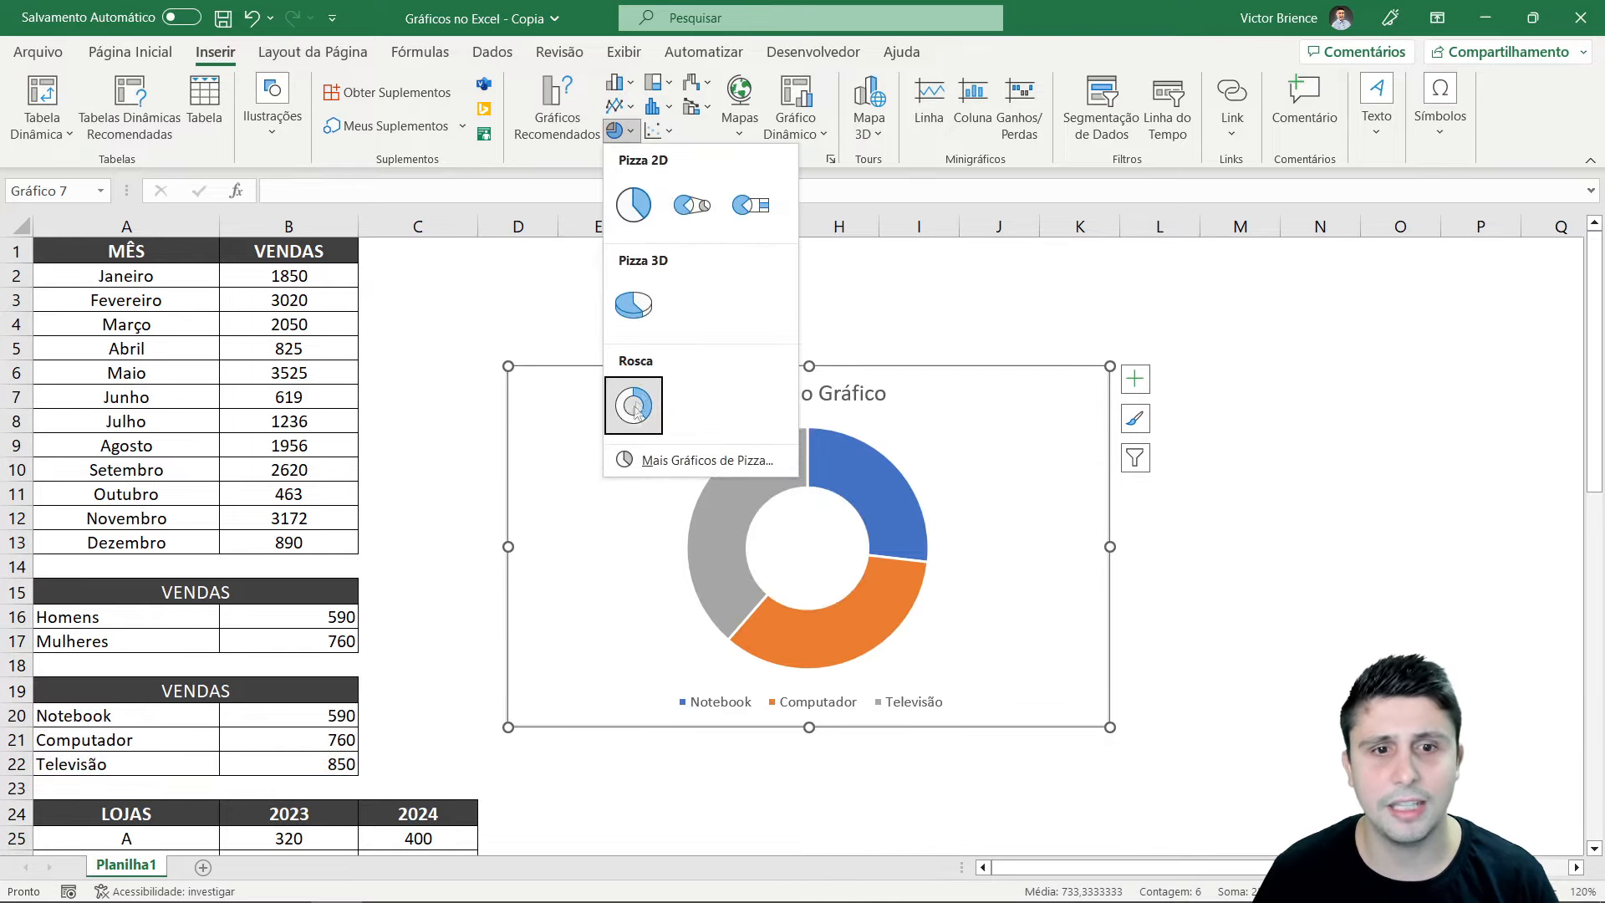
click(635, 413)
drag(676, 393, 658, 344)
key(Delete)
click(624, 460)
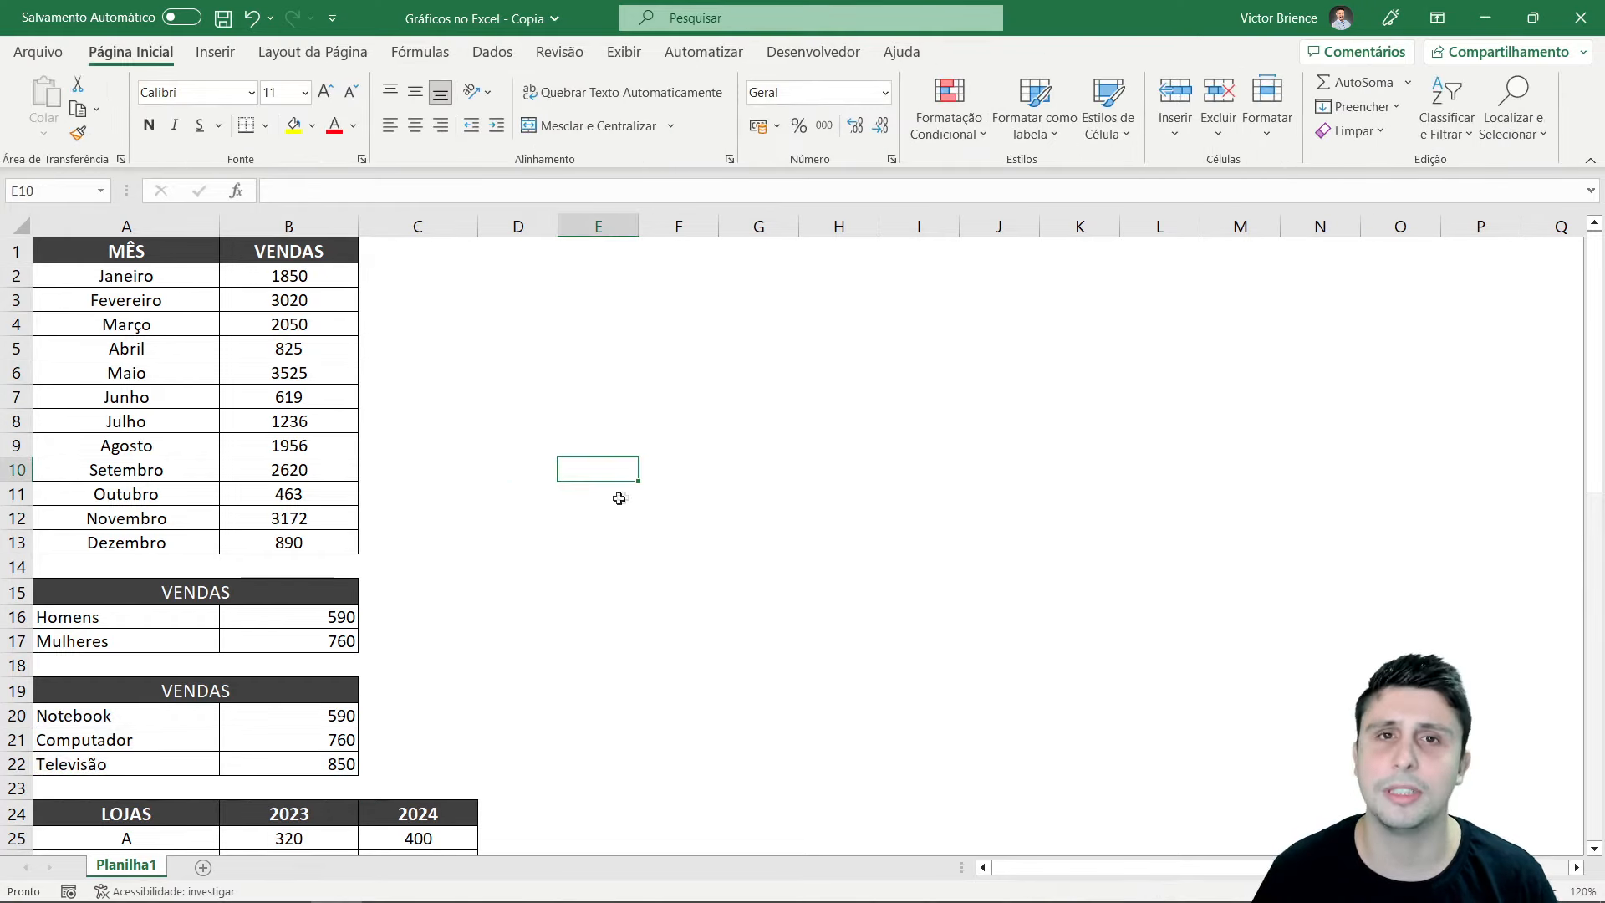
Try a clustered column chart of the product sales table including its VENDAS header, A19:B22, and delete it
drag(189, 723, 305, 764)
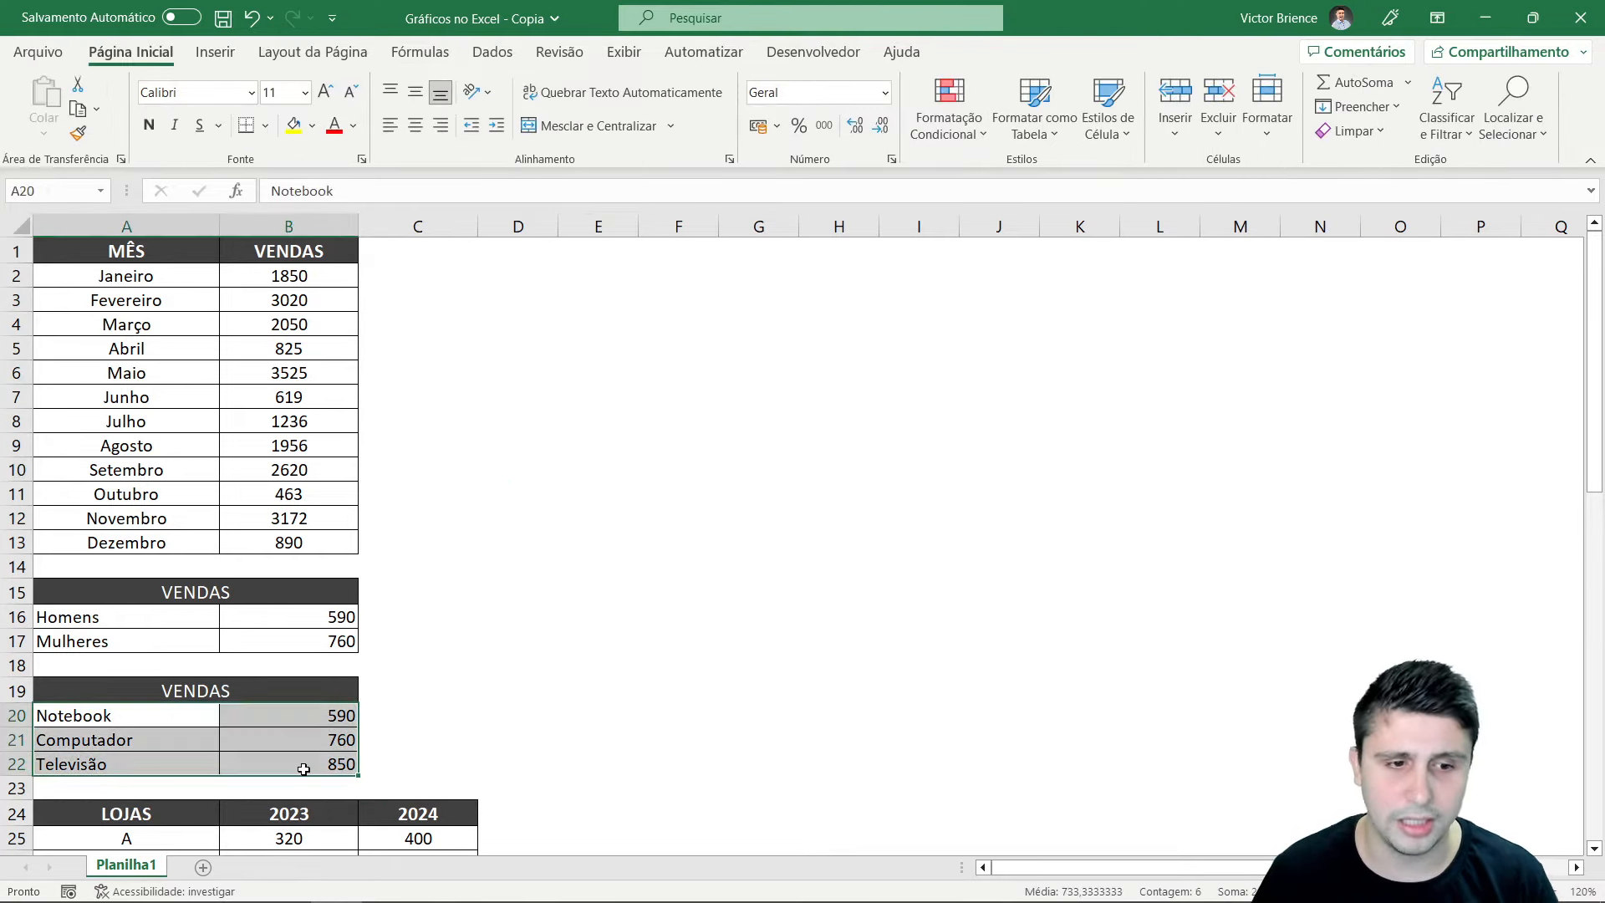
click(230, 52)
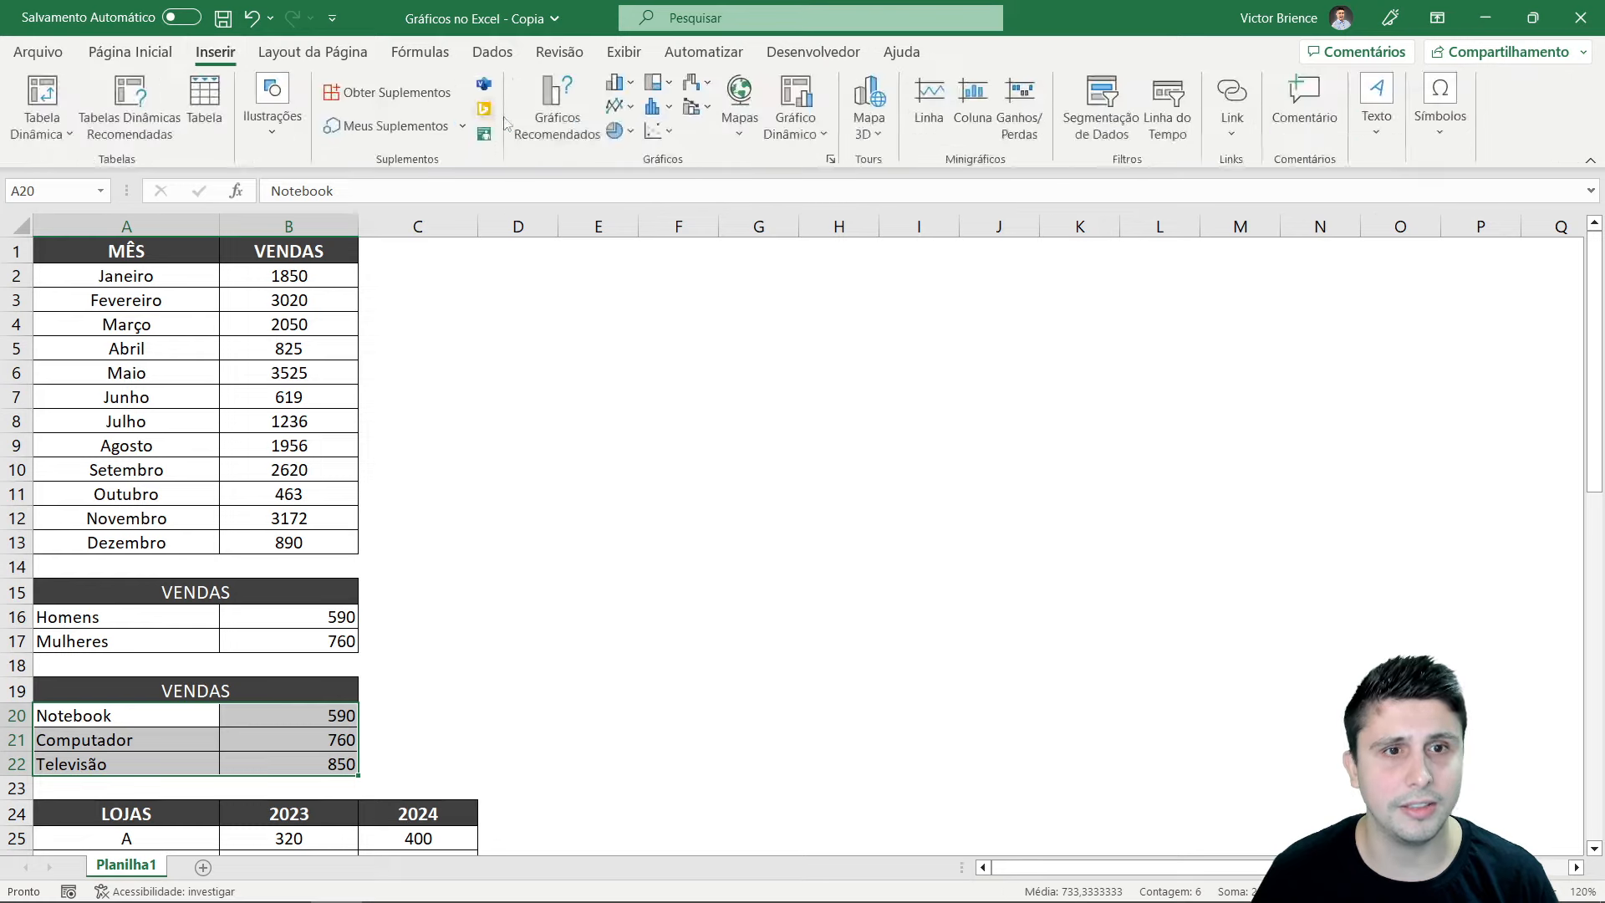
click(615, 82)
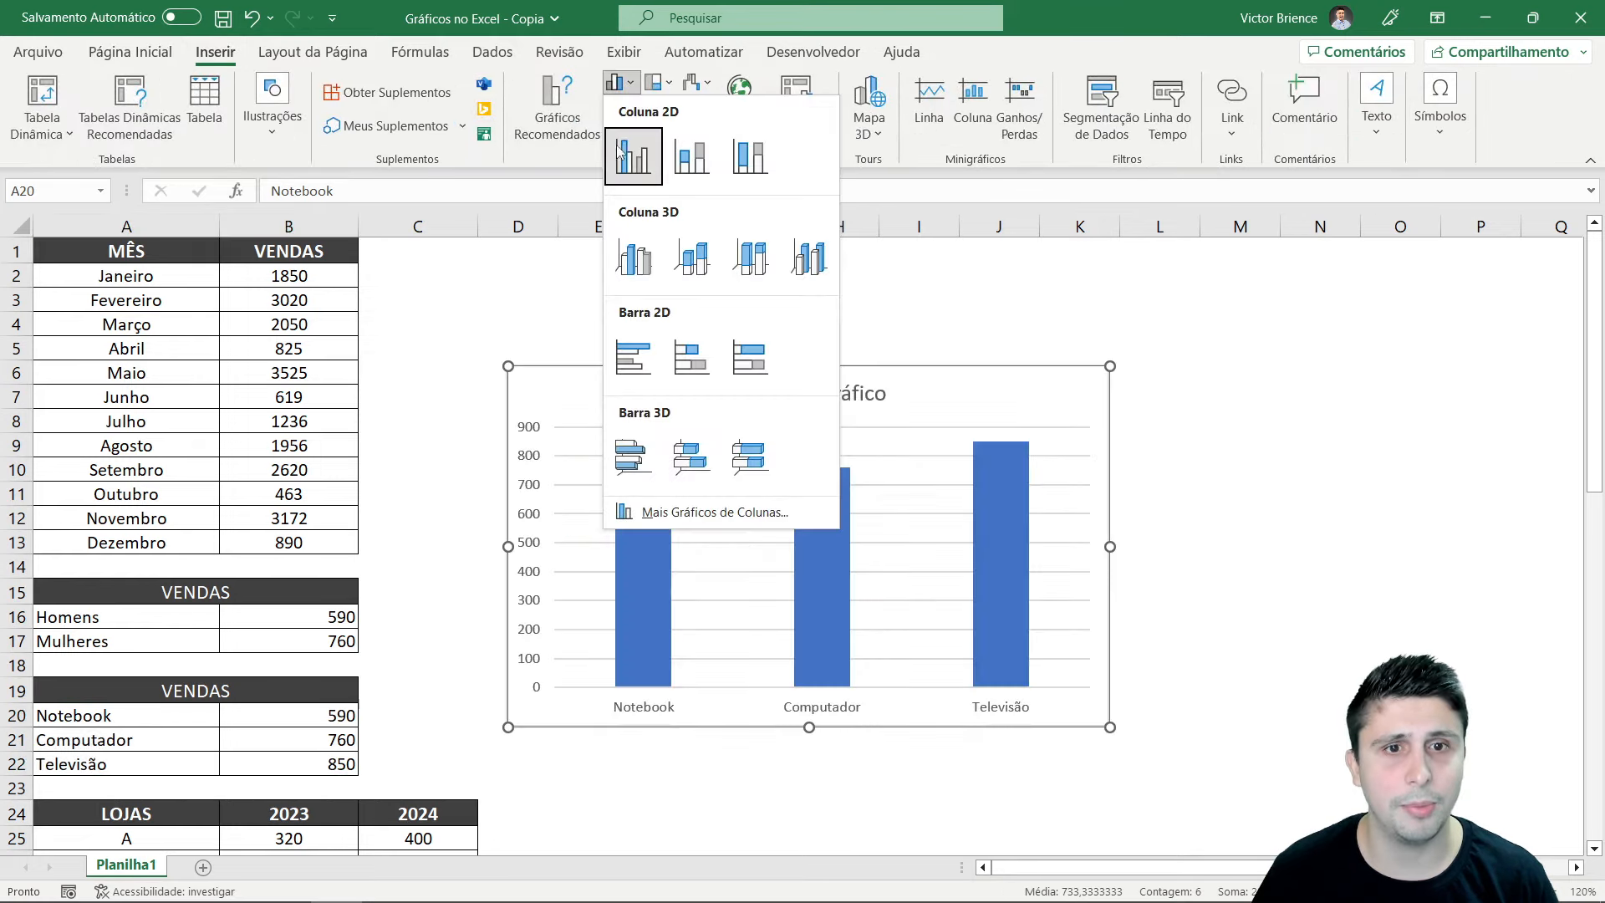
click(166, 699)
drag(165, 699, 303, 764)
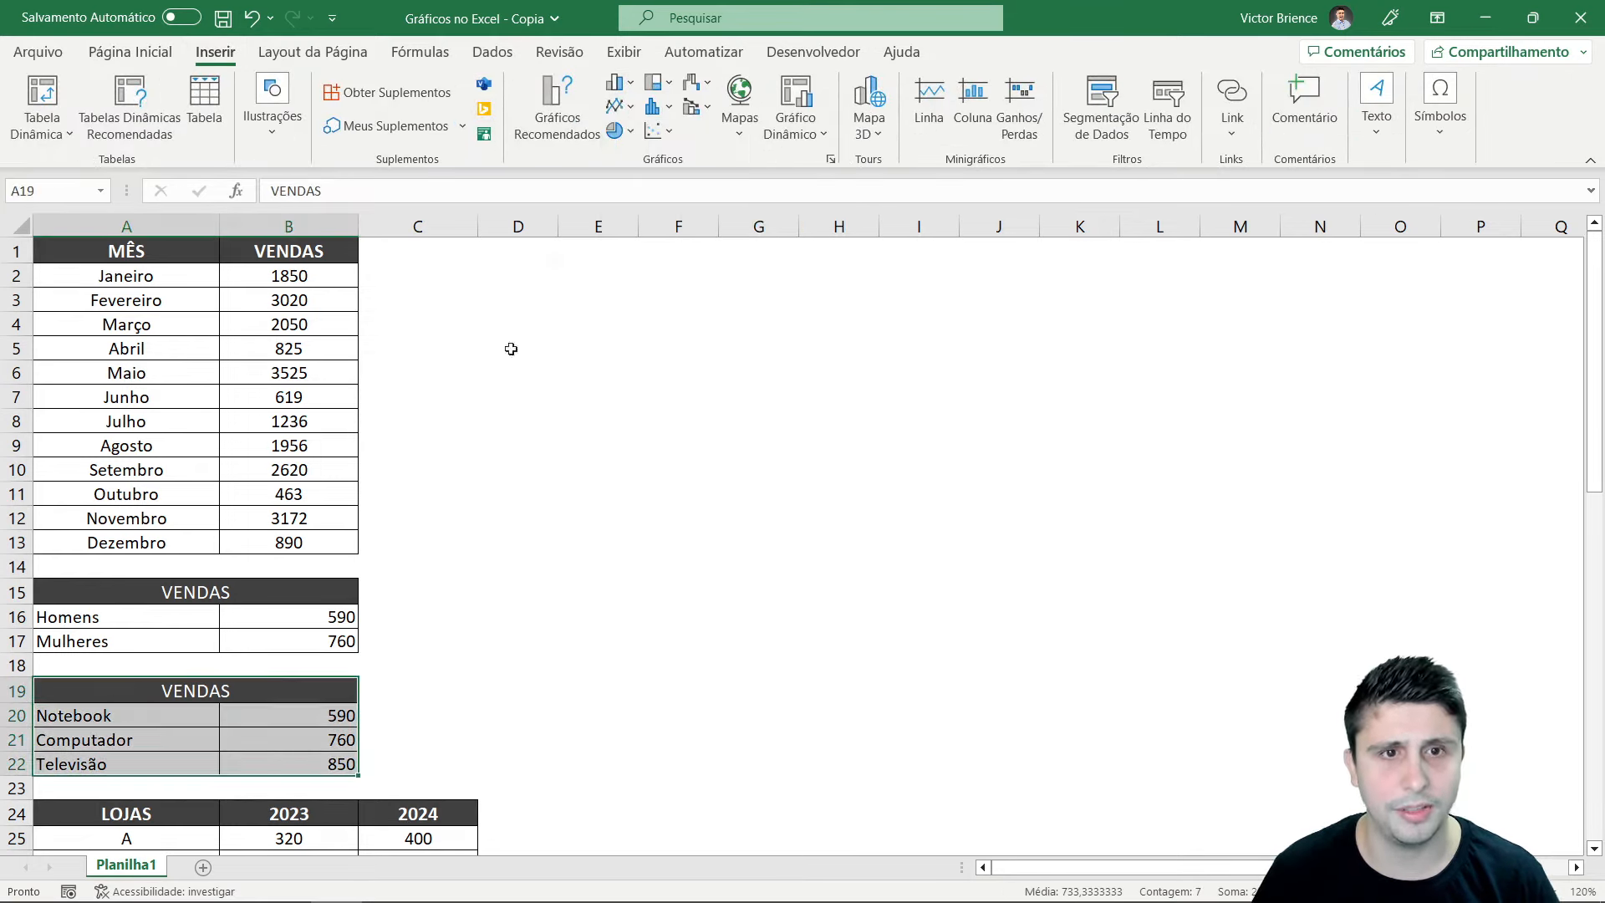
click(619, 82)
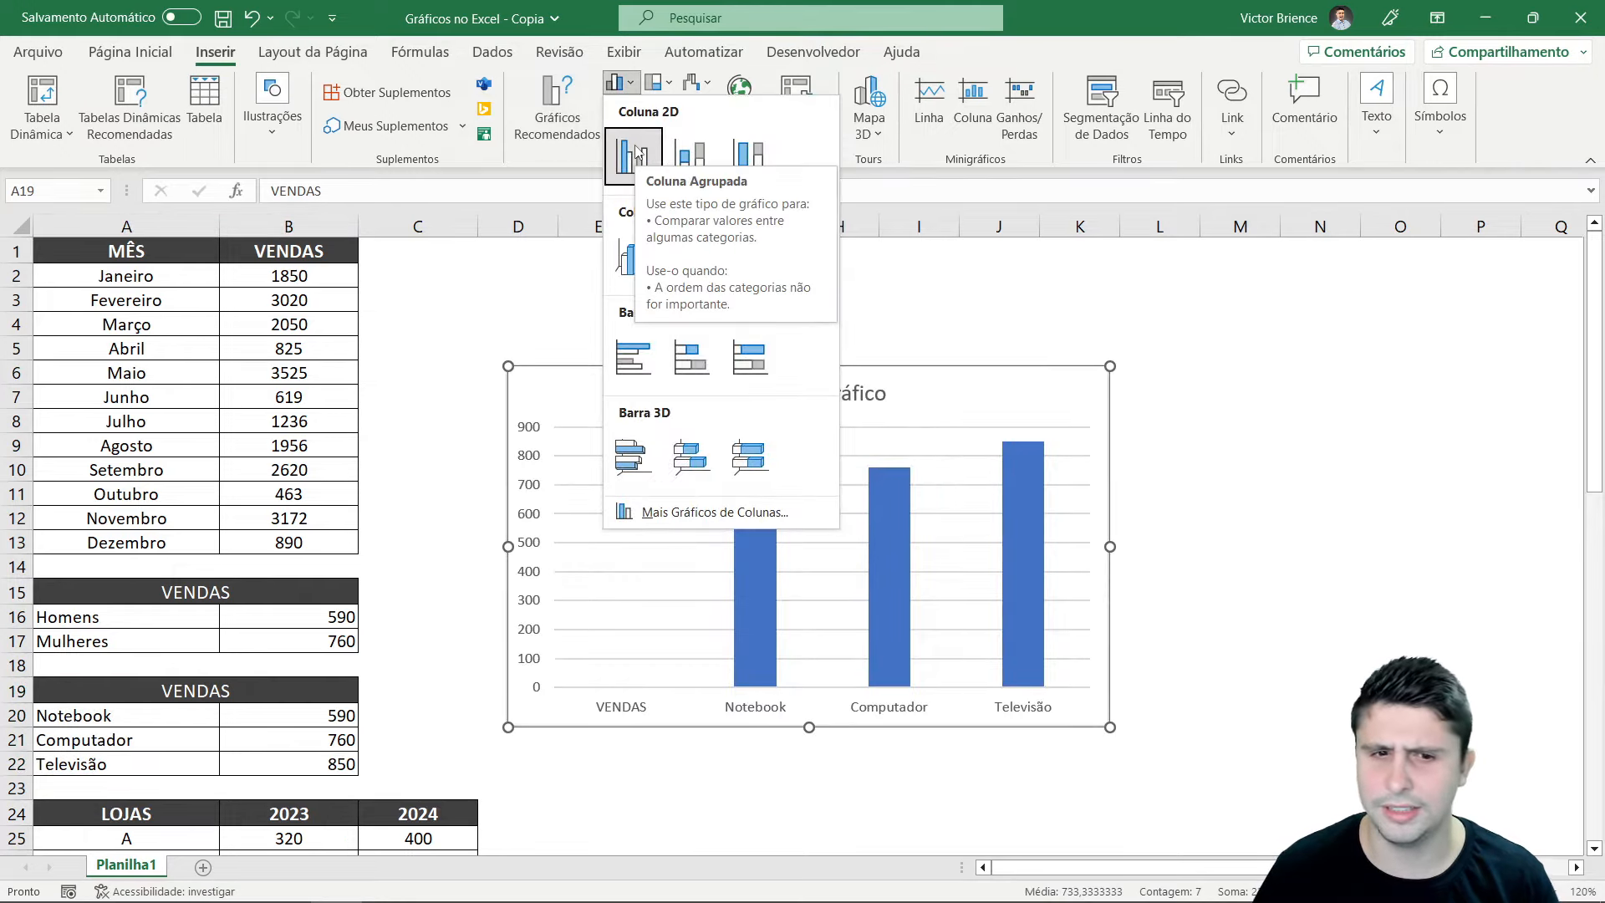
click(633, 155)
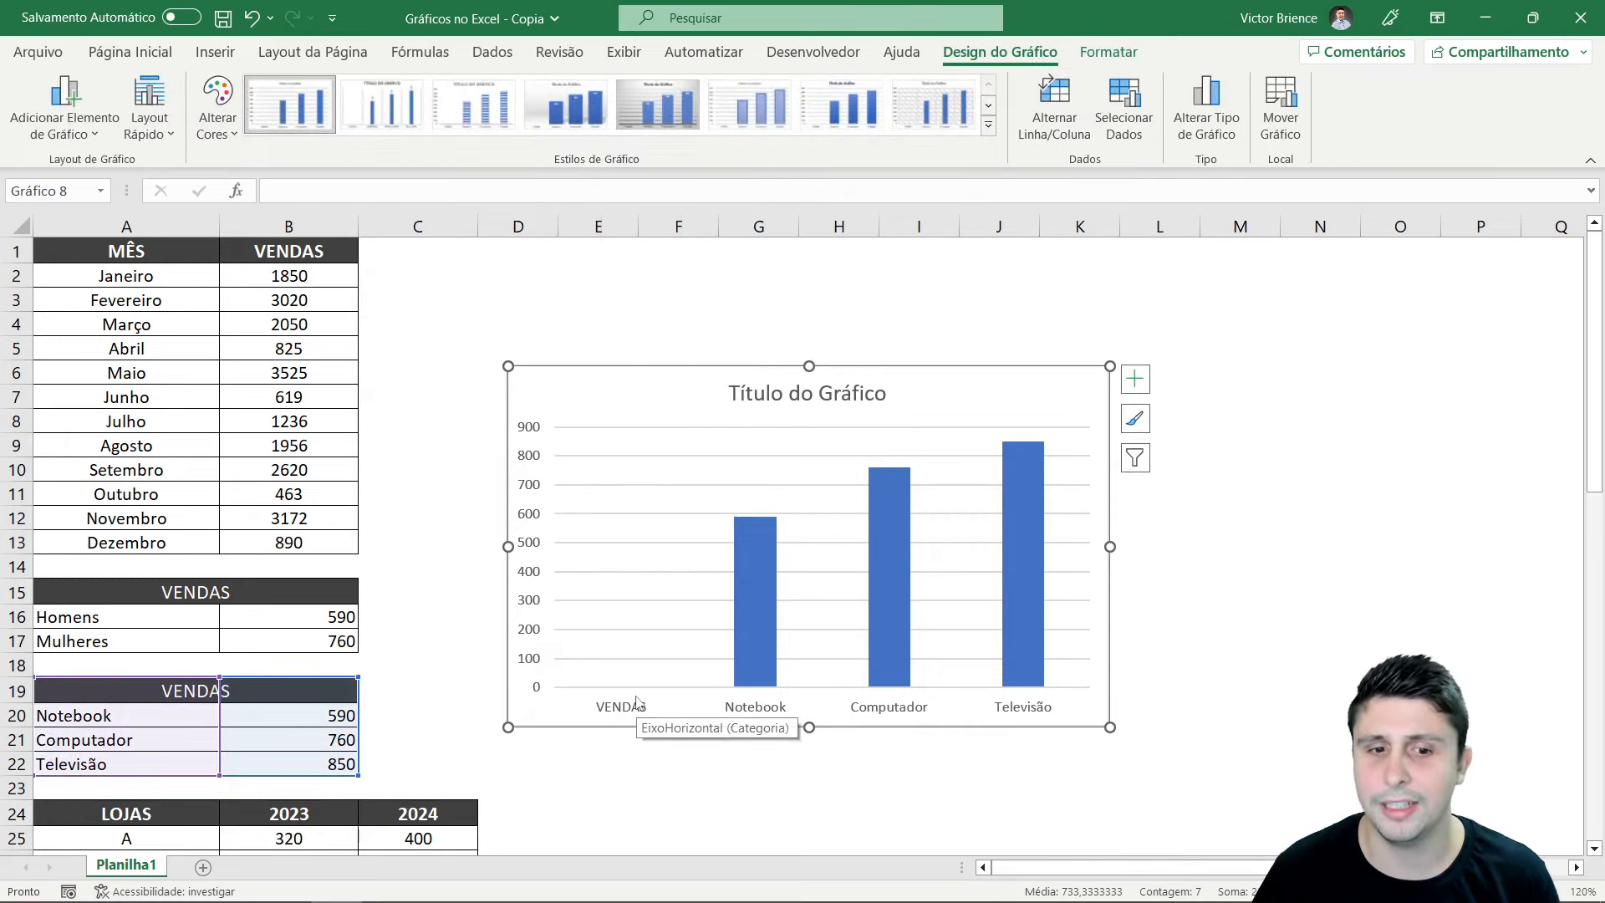
click(494, 420)
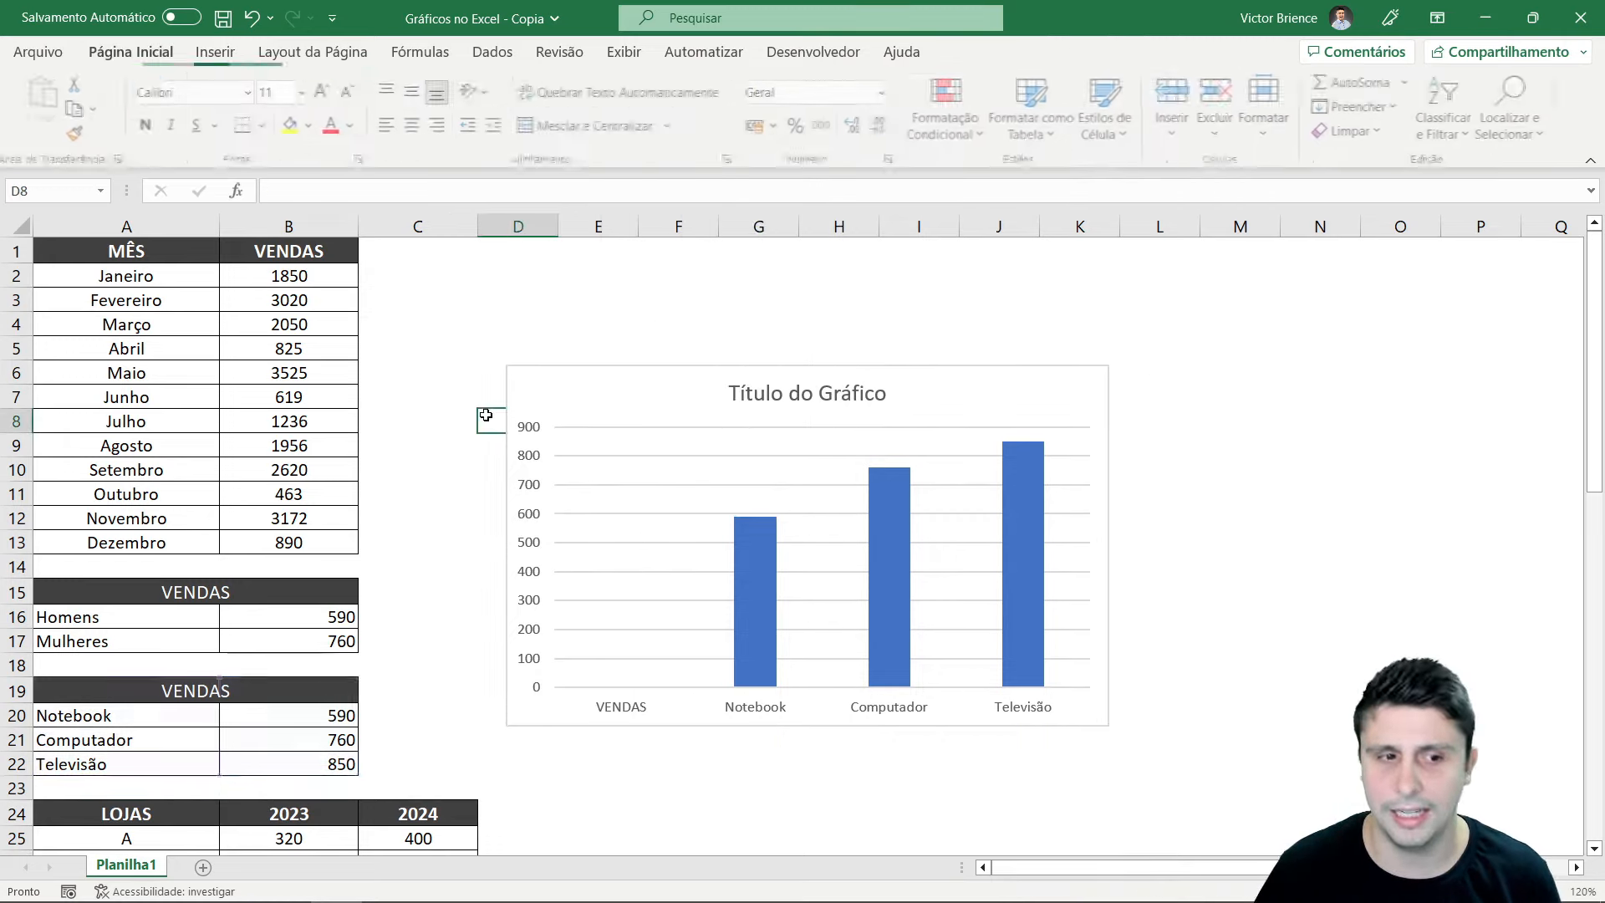
click(649, 384)
key(Delete)
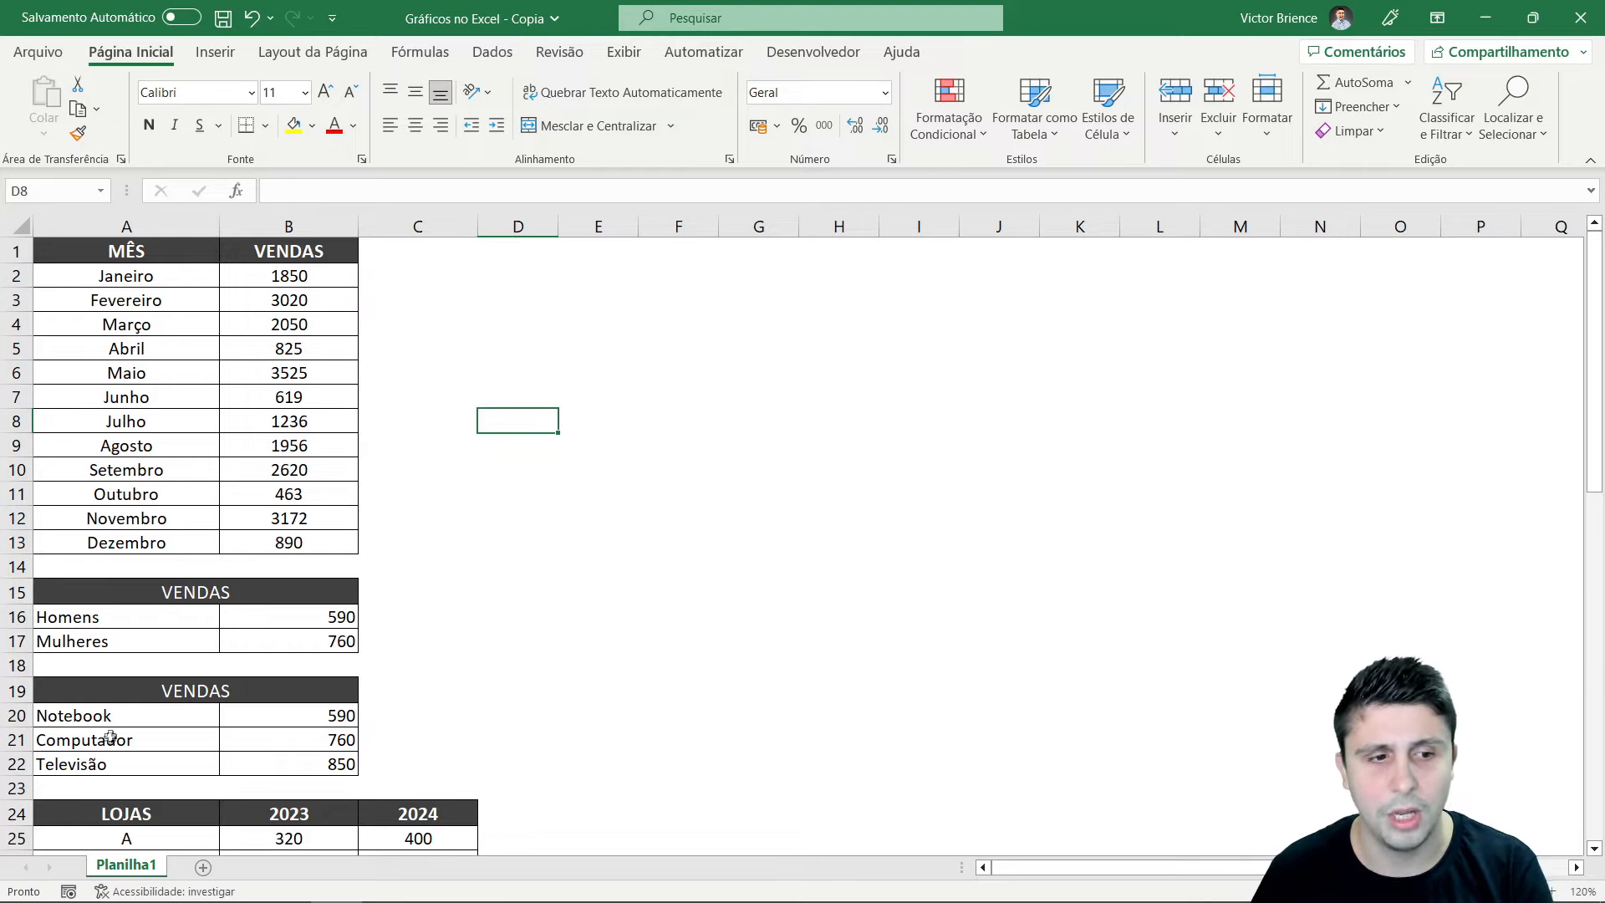
Insert a clustered 2D column chart from the product sales in A20:B22 and move it up beside the monthly table
drag(133, 724, 287, 759)
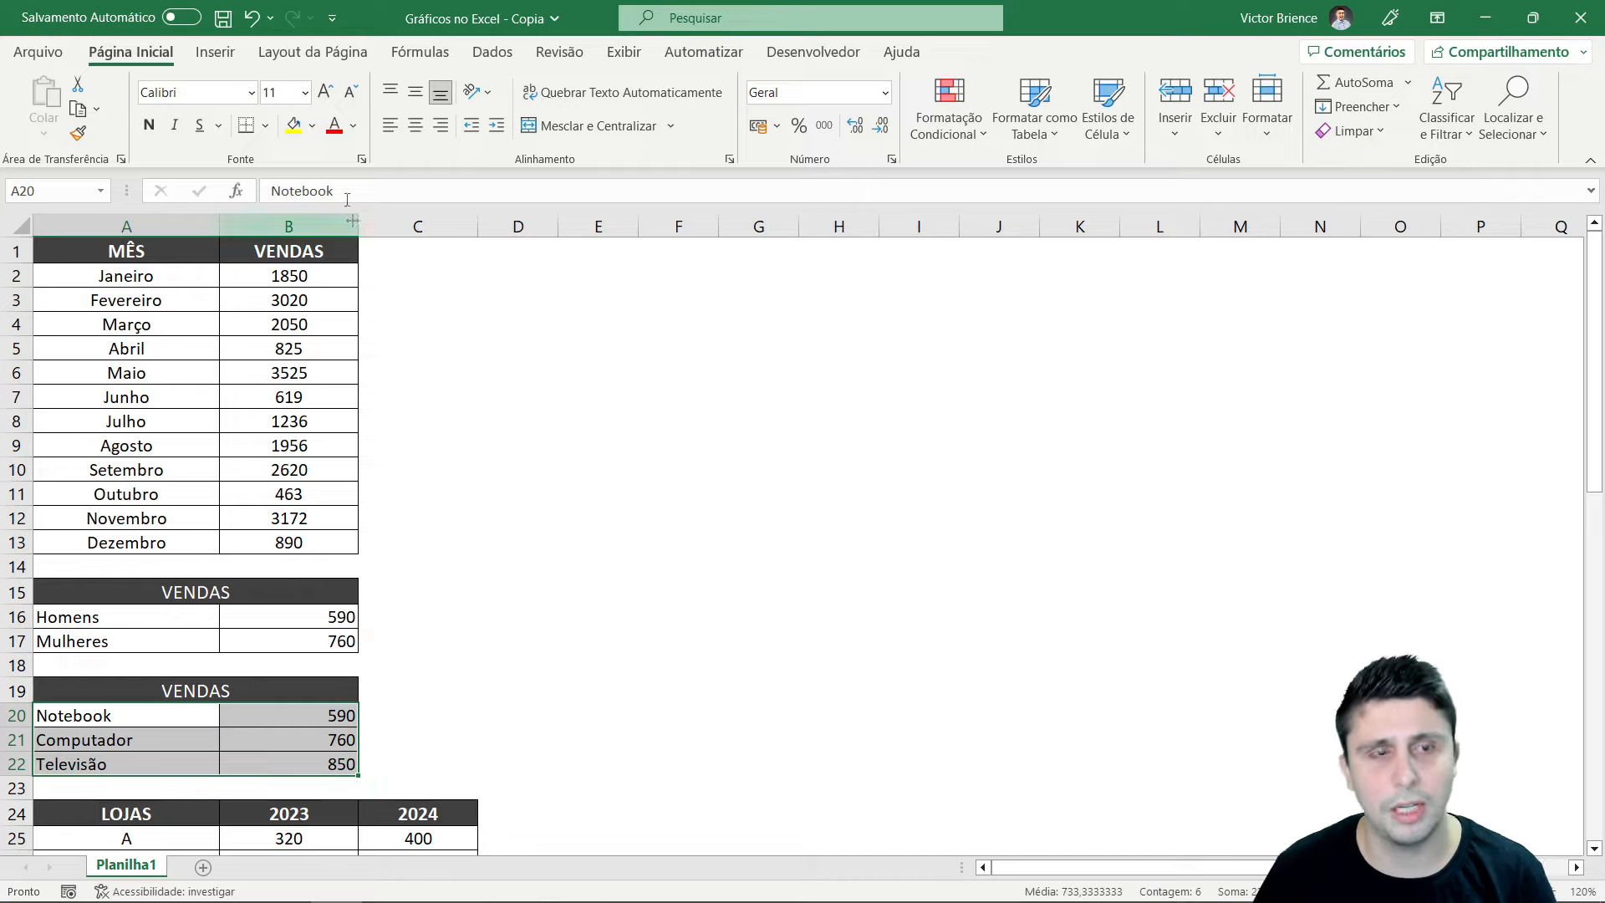
click(216, 52)
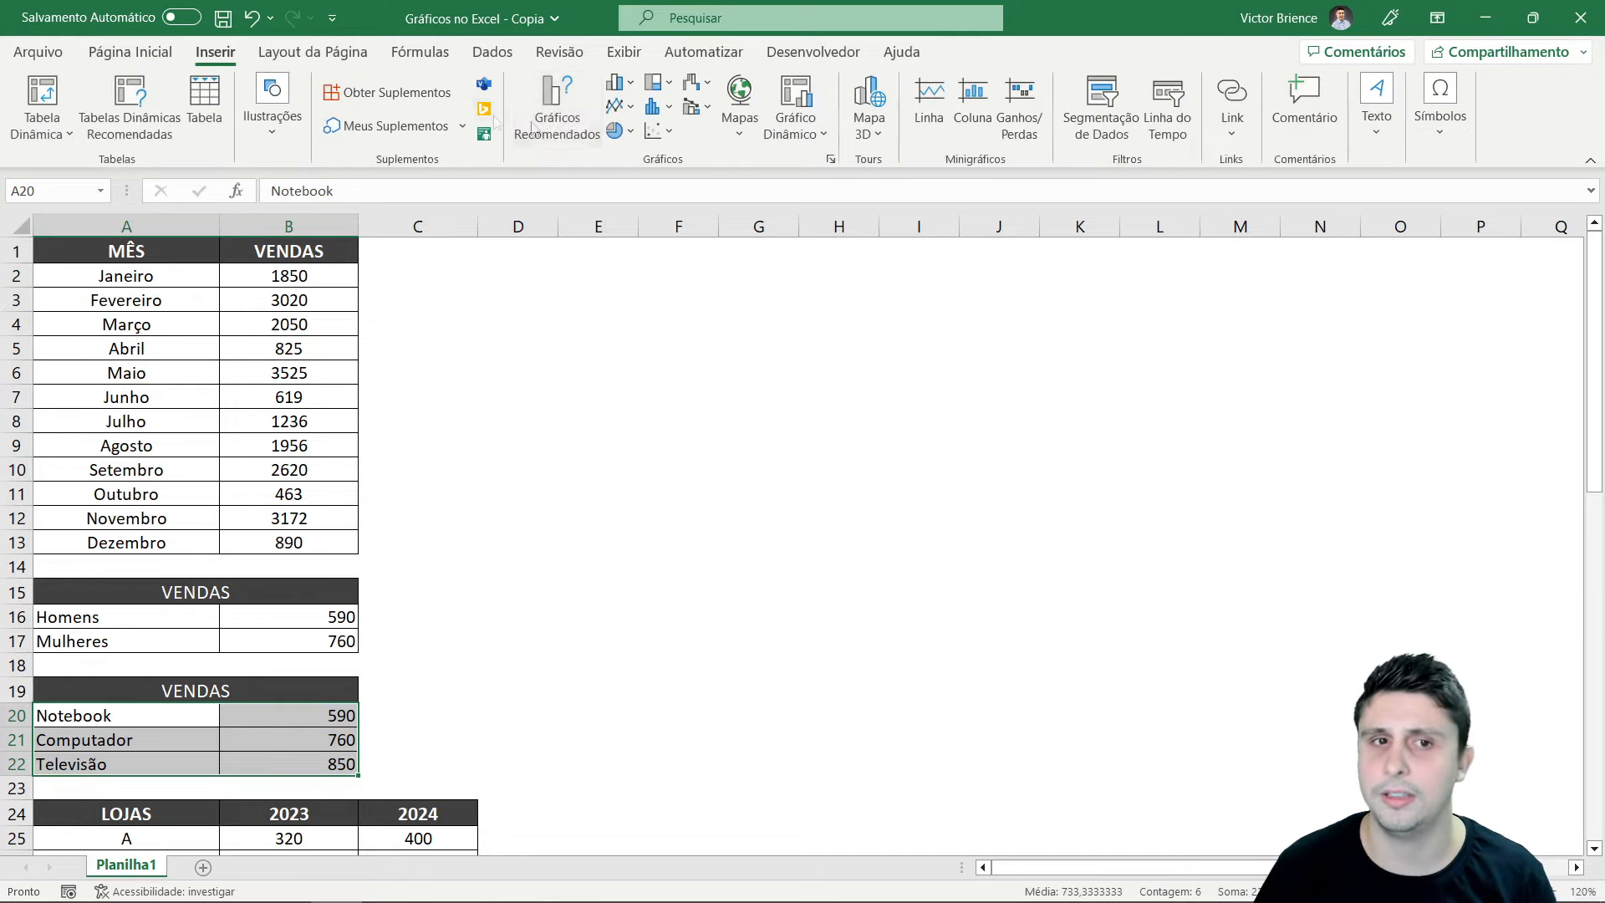
click(619, 82)
click(631, 159)
drag(972, 400, 948, 291)
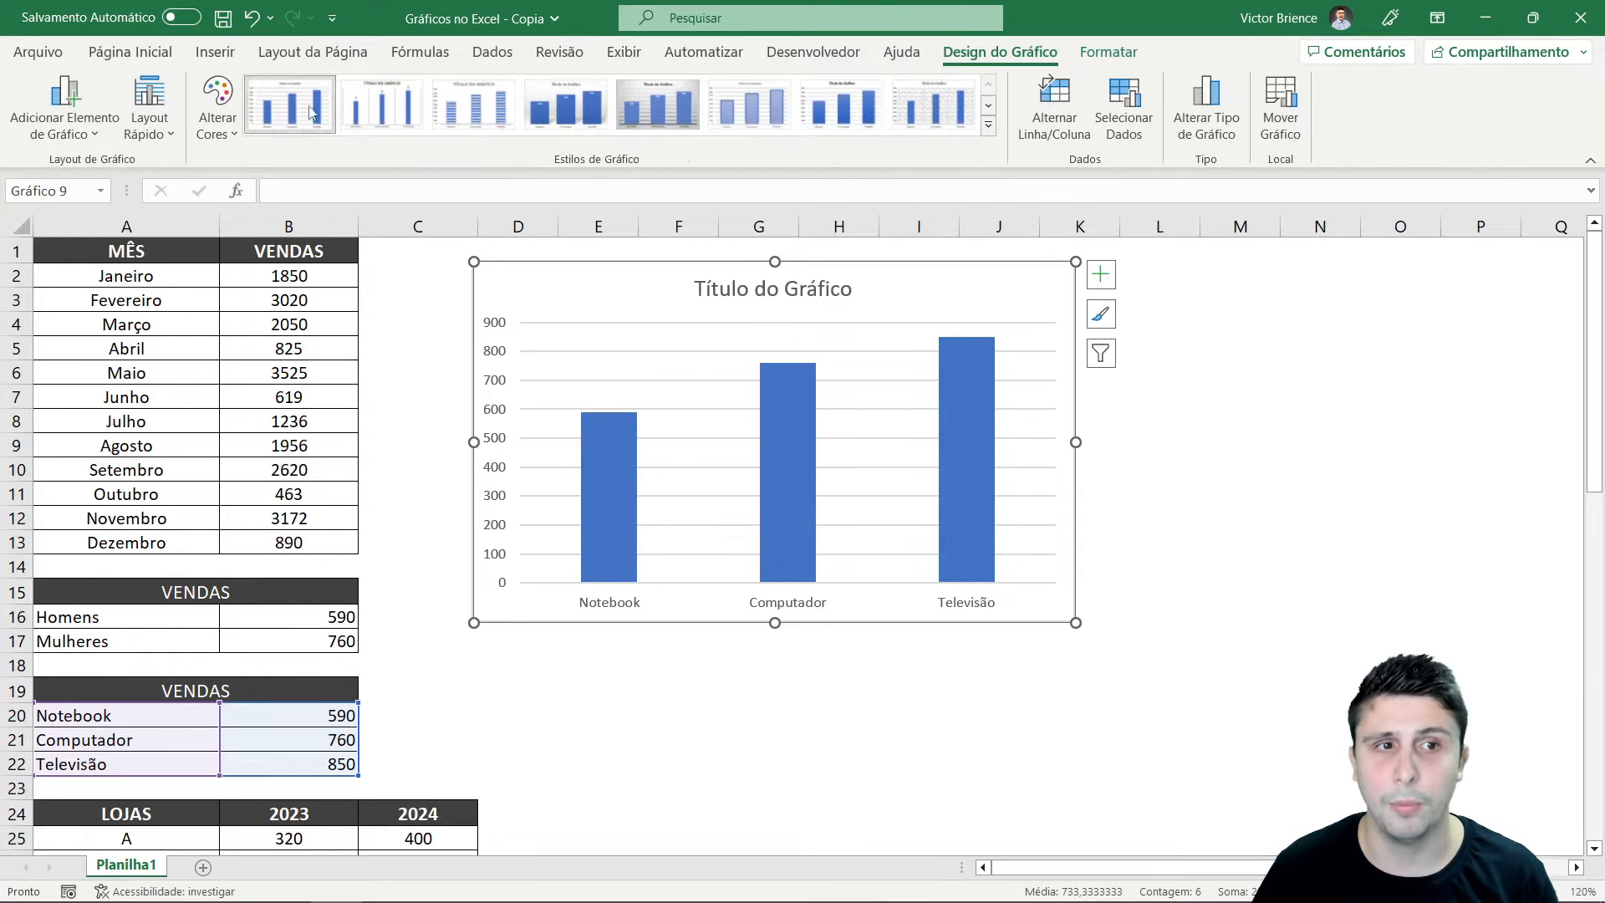
click(216, 52)
click(619, 82)
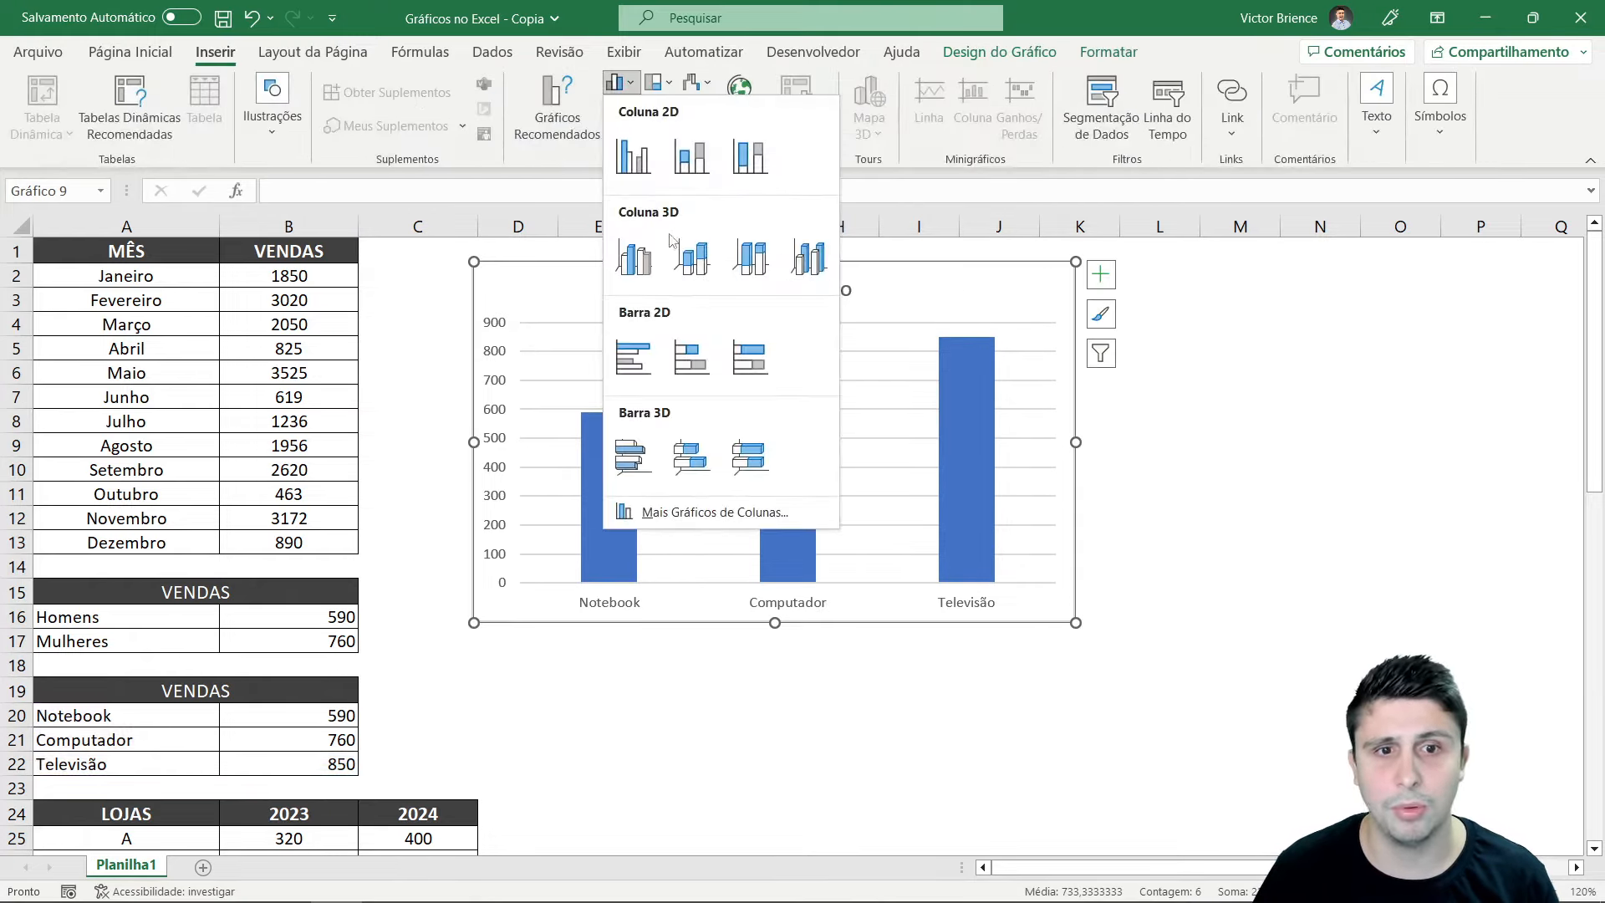
click(1249, 462)
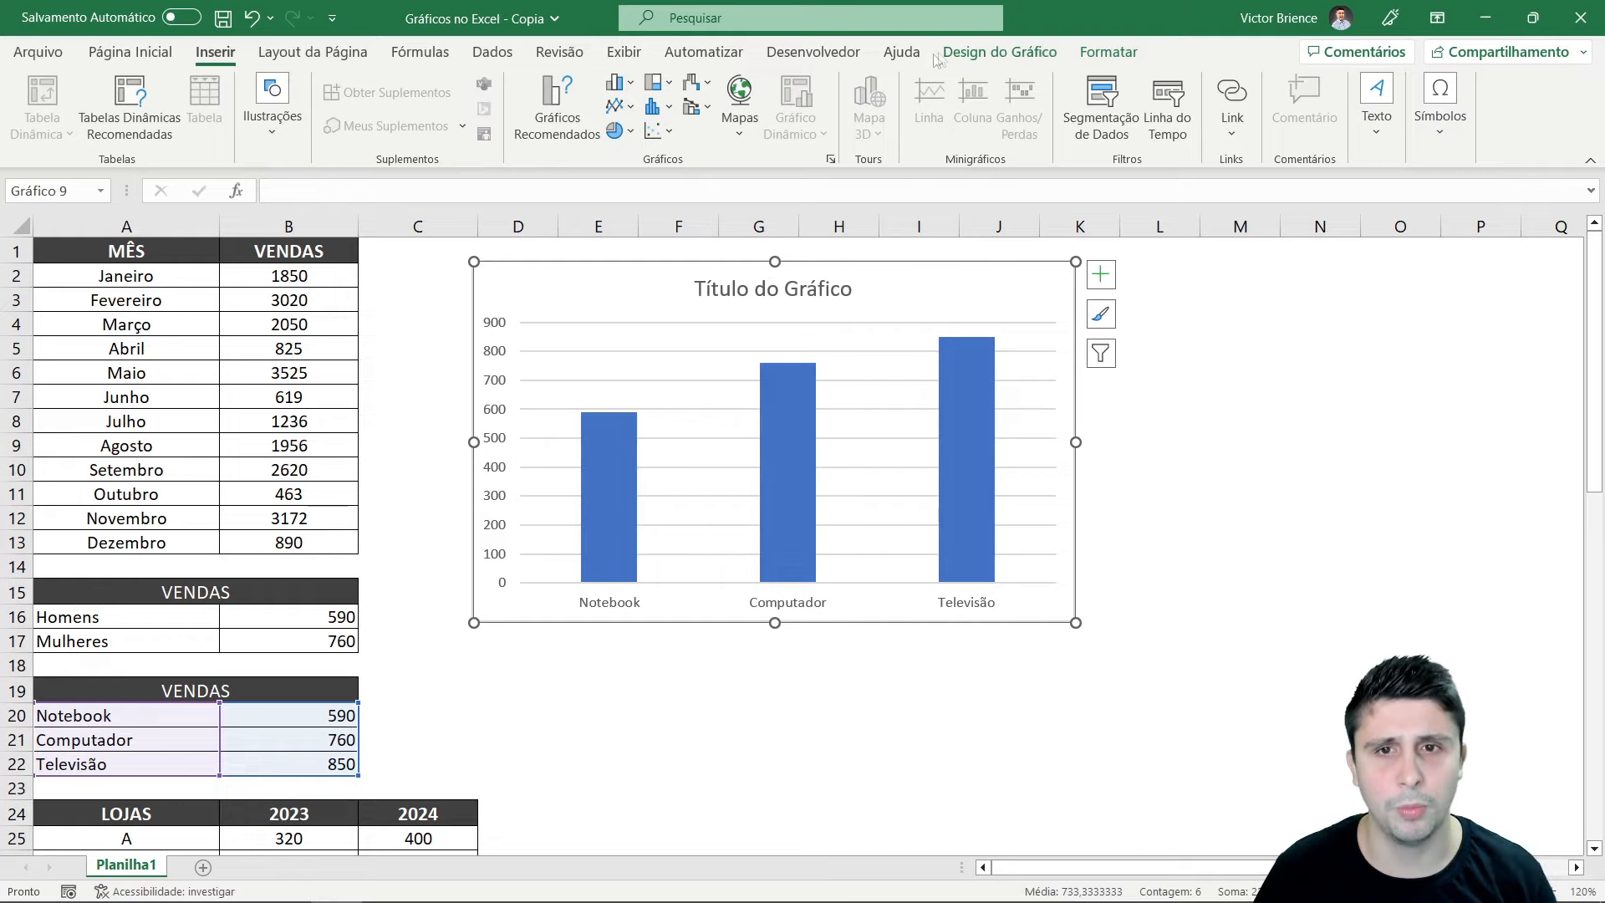
Apply chart style Estilo 5 to the product column chart and title it "Vendas por produto"
click(965, 55)
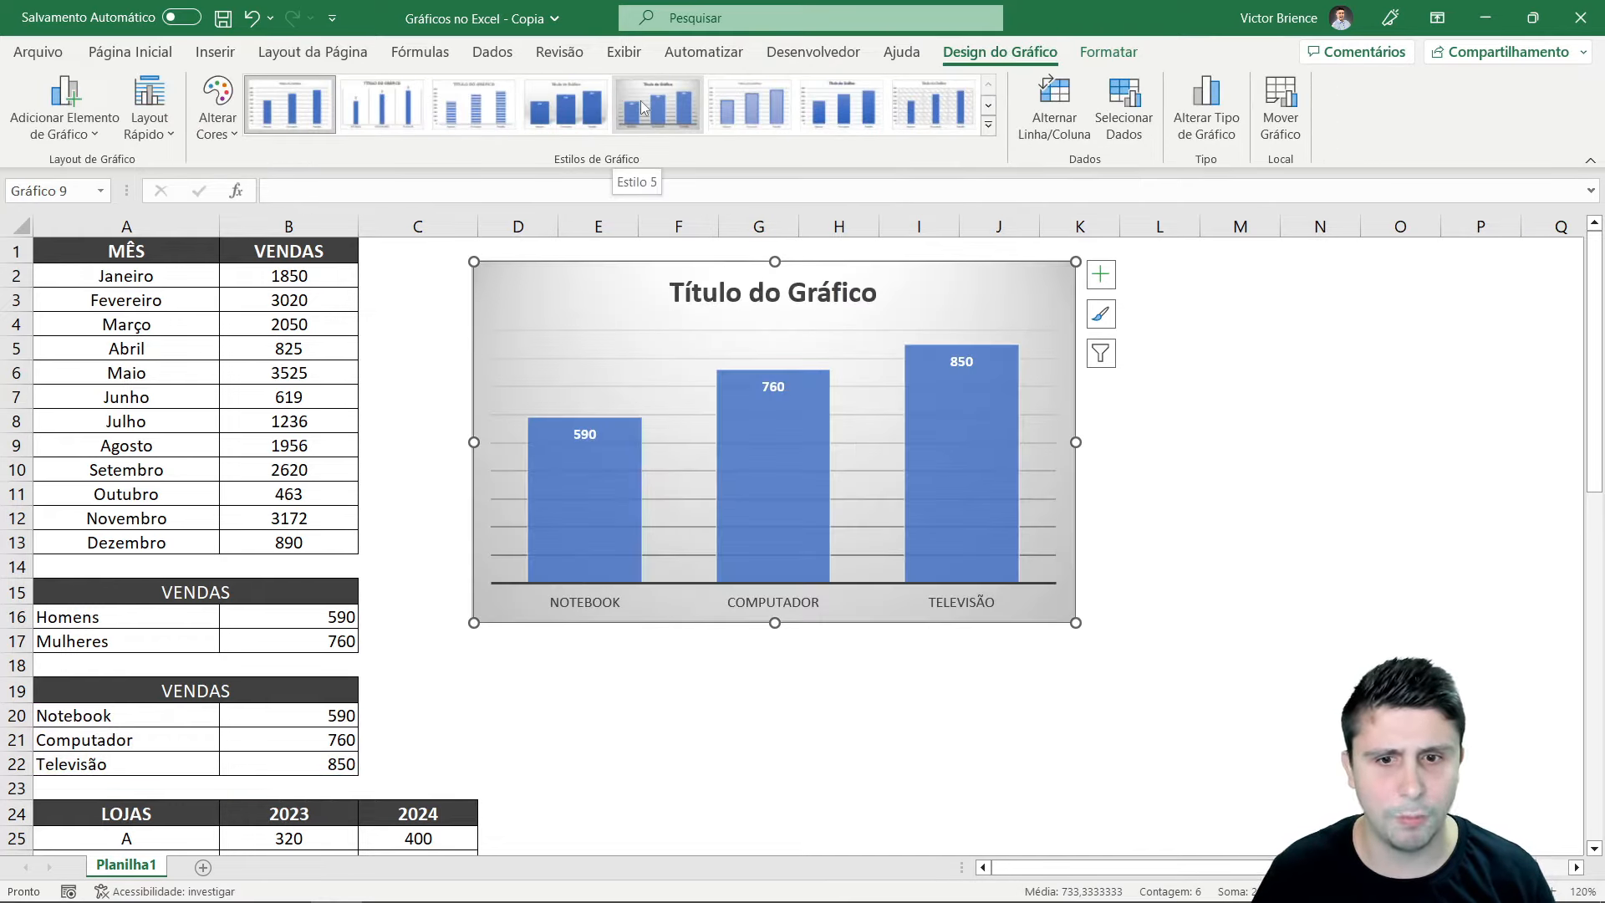
click(644, 105)
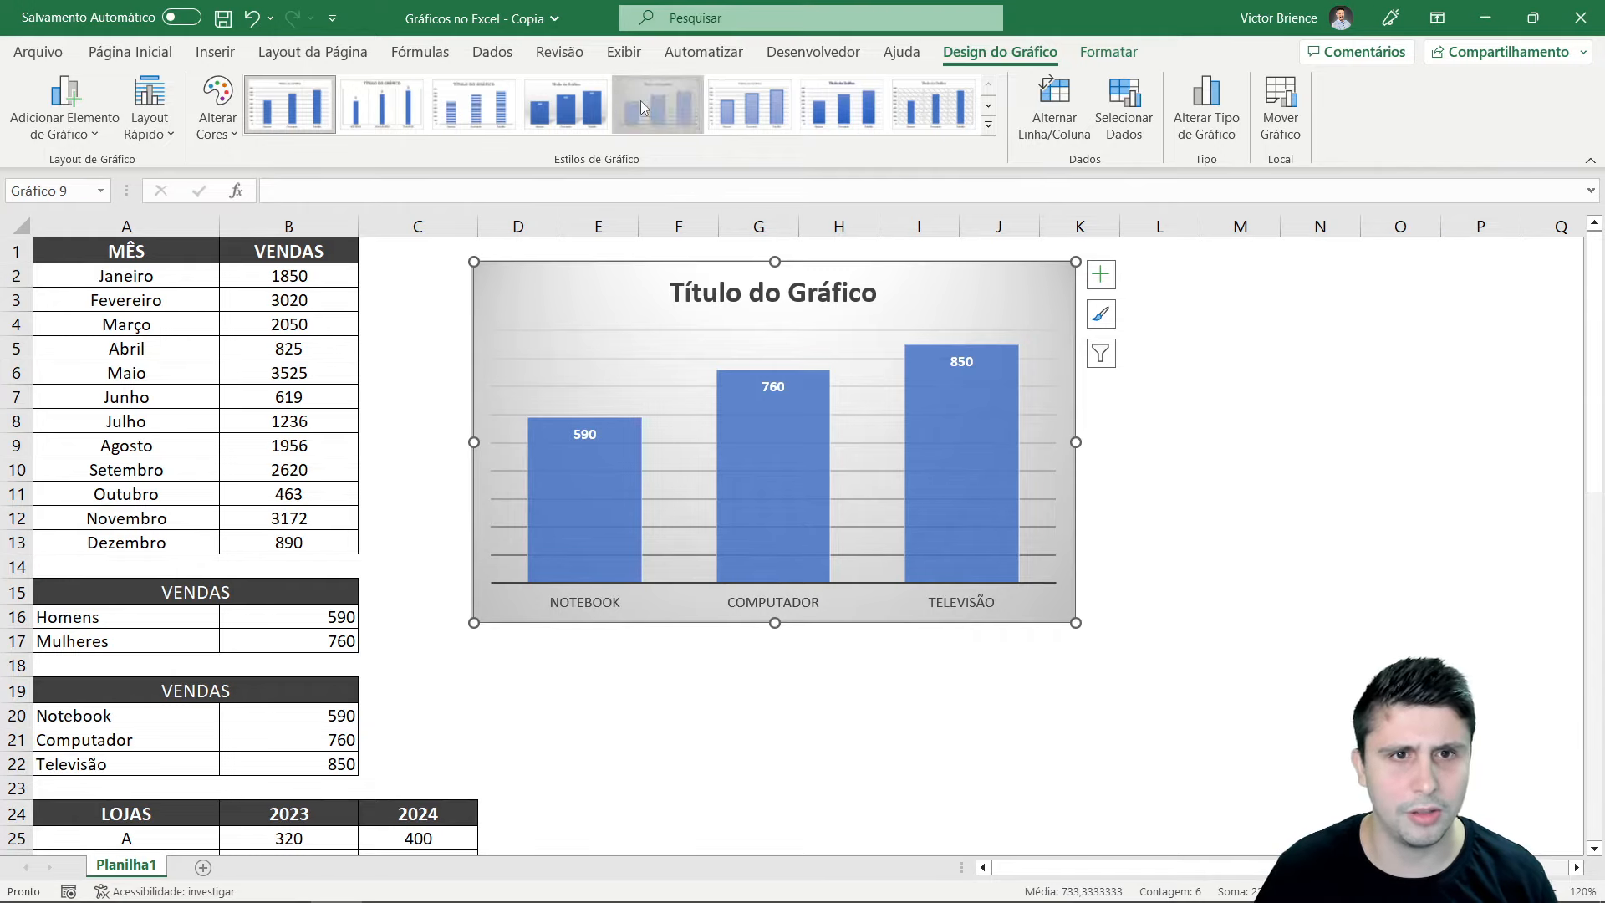
click(863, 293)
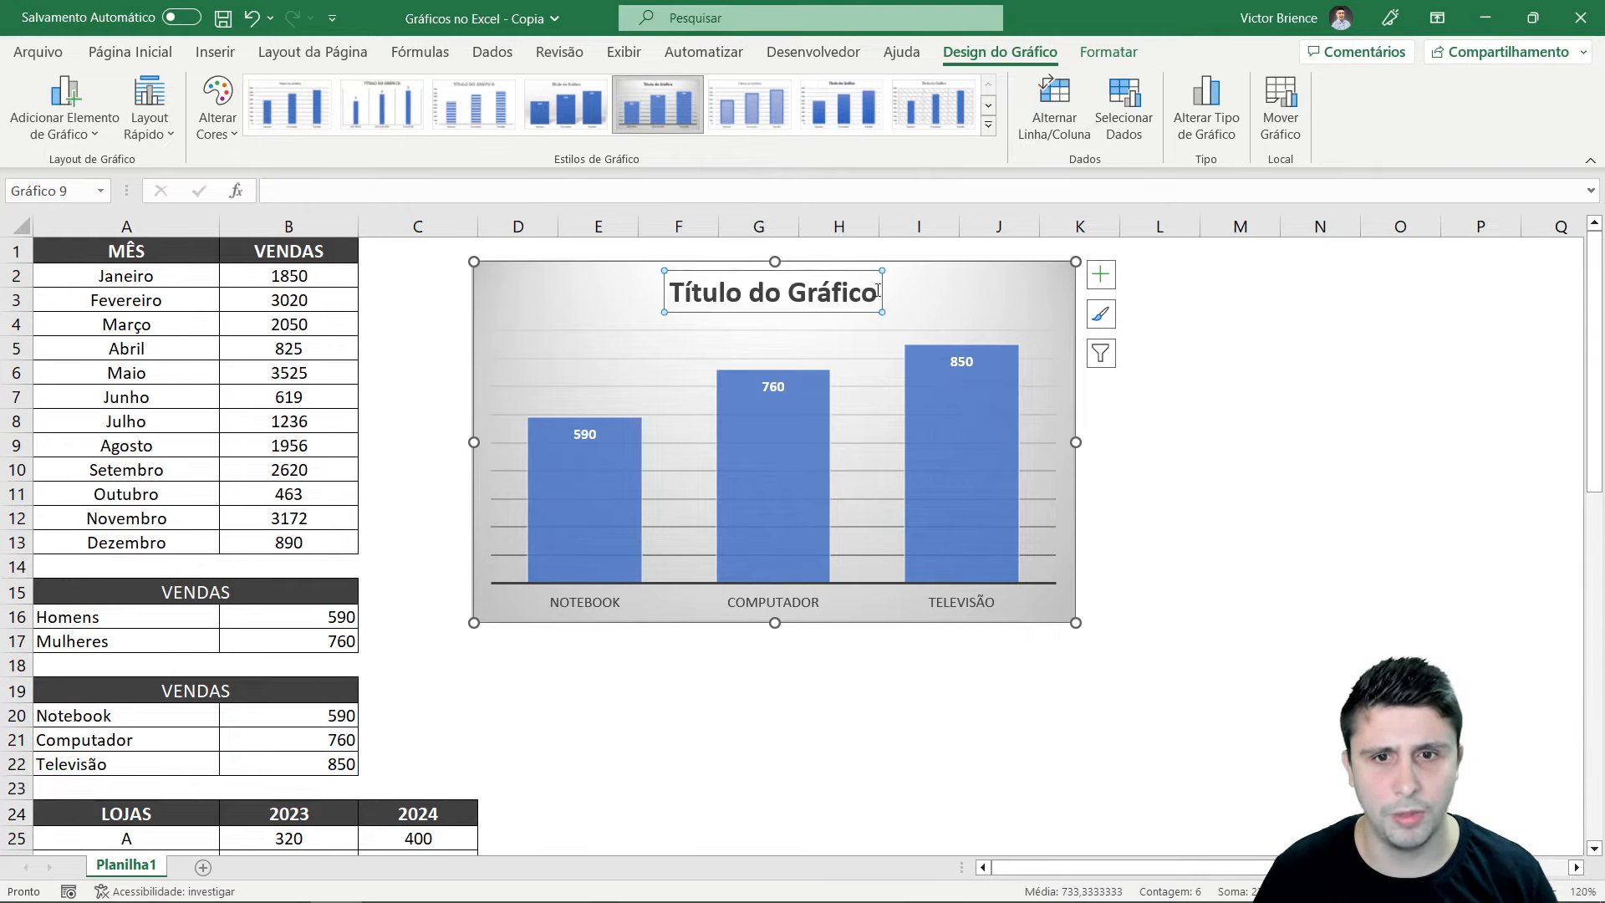
drag(882, 291, 850, 288)
key(ctrl+z)
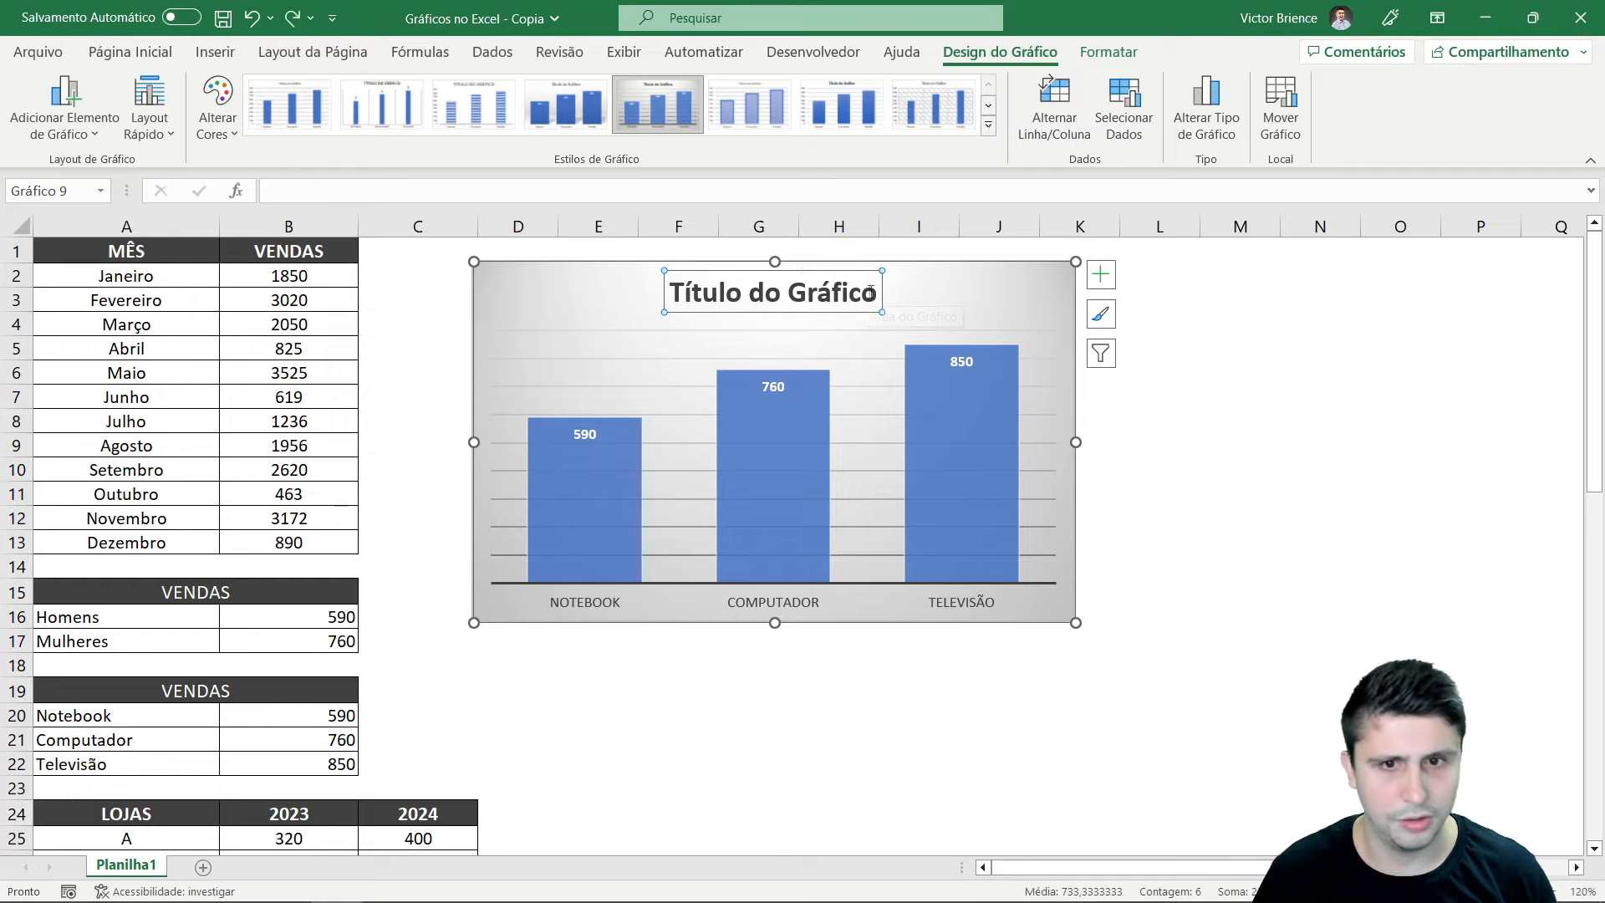
click(876, 293)
drag(876, 294, 690, 314)
text(Vendas)
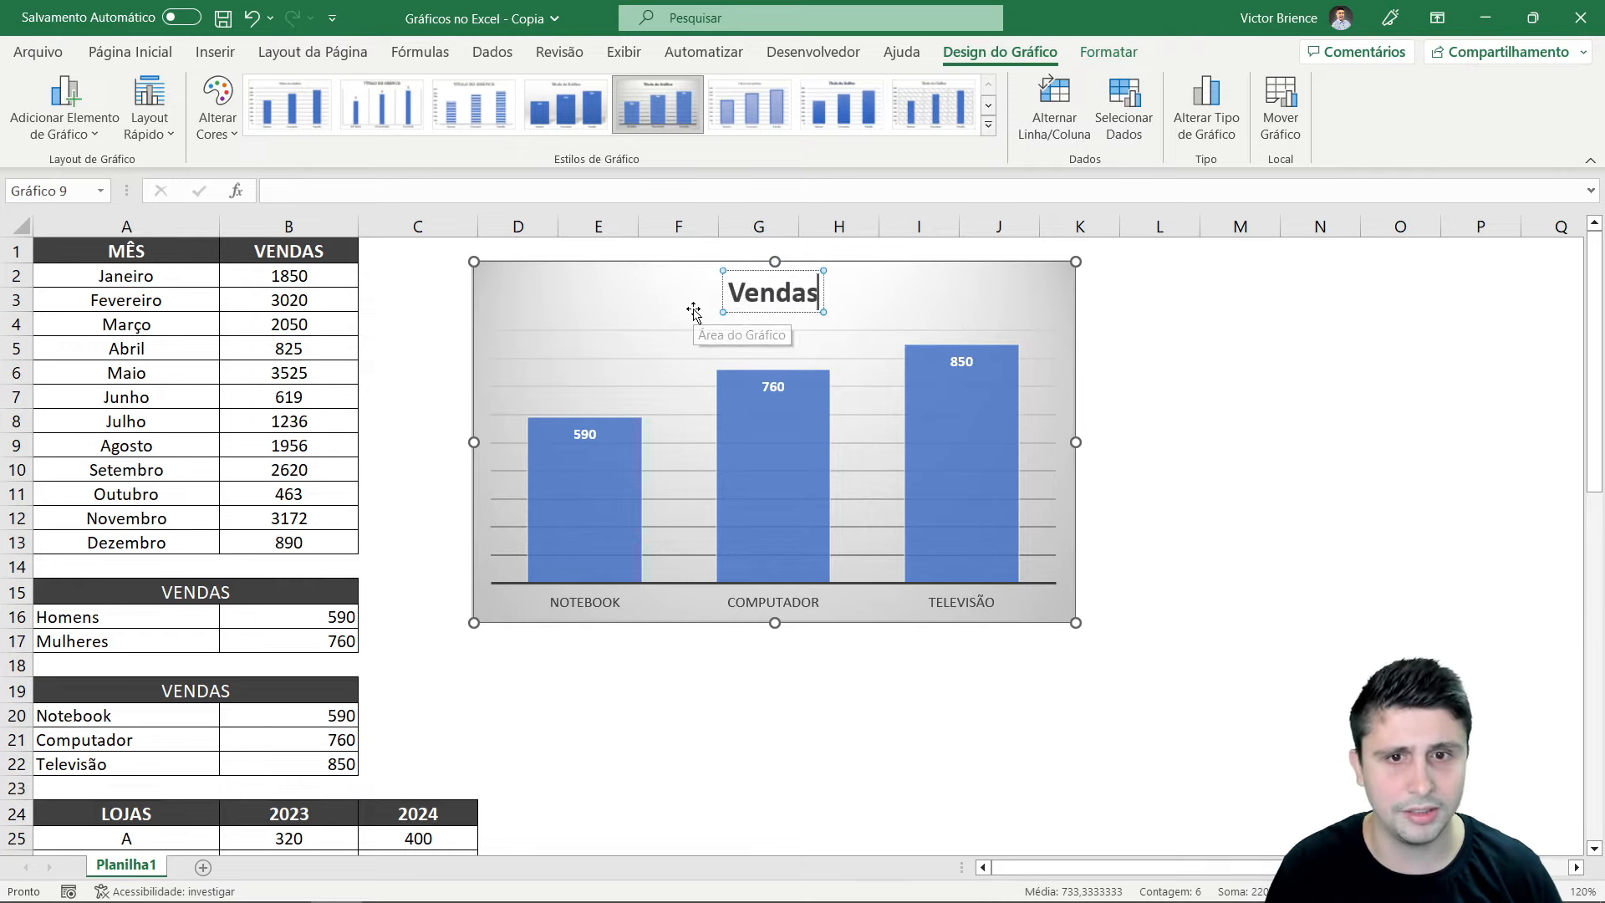
text( por produt)
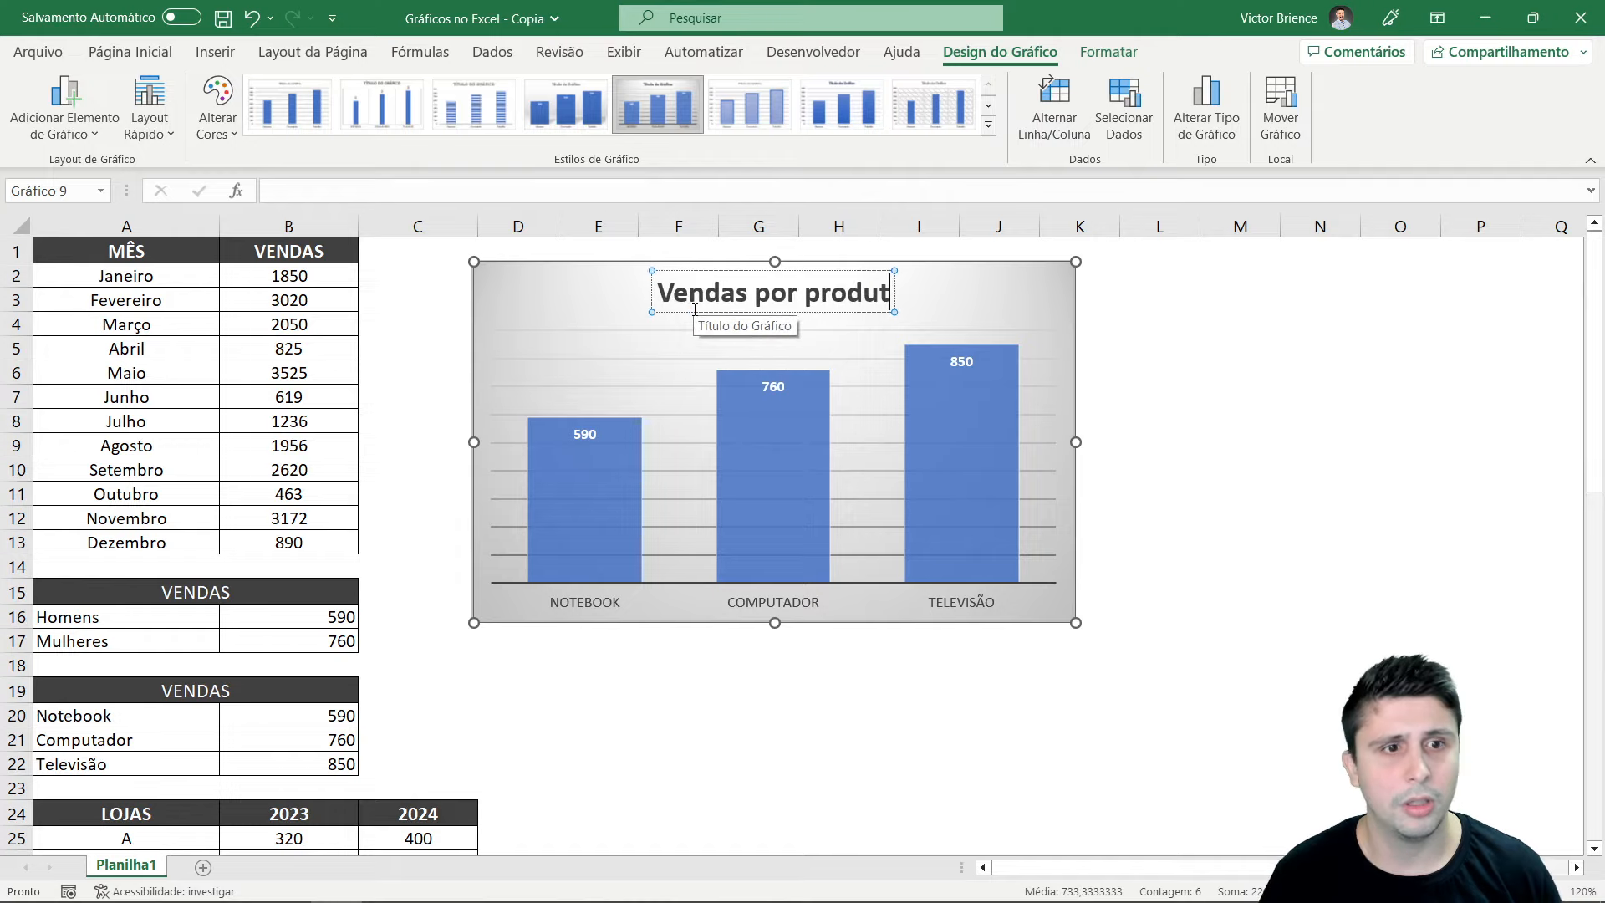
text(o)
click(1192, 444)
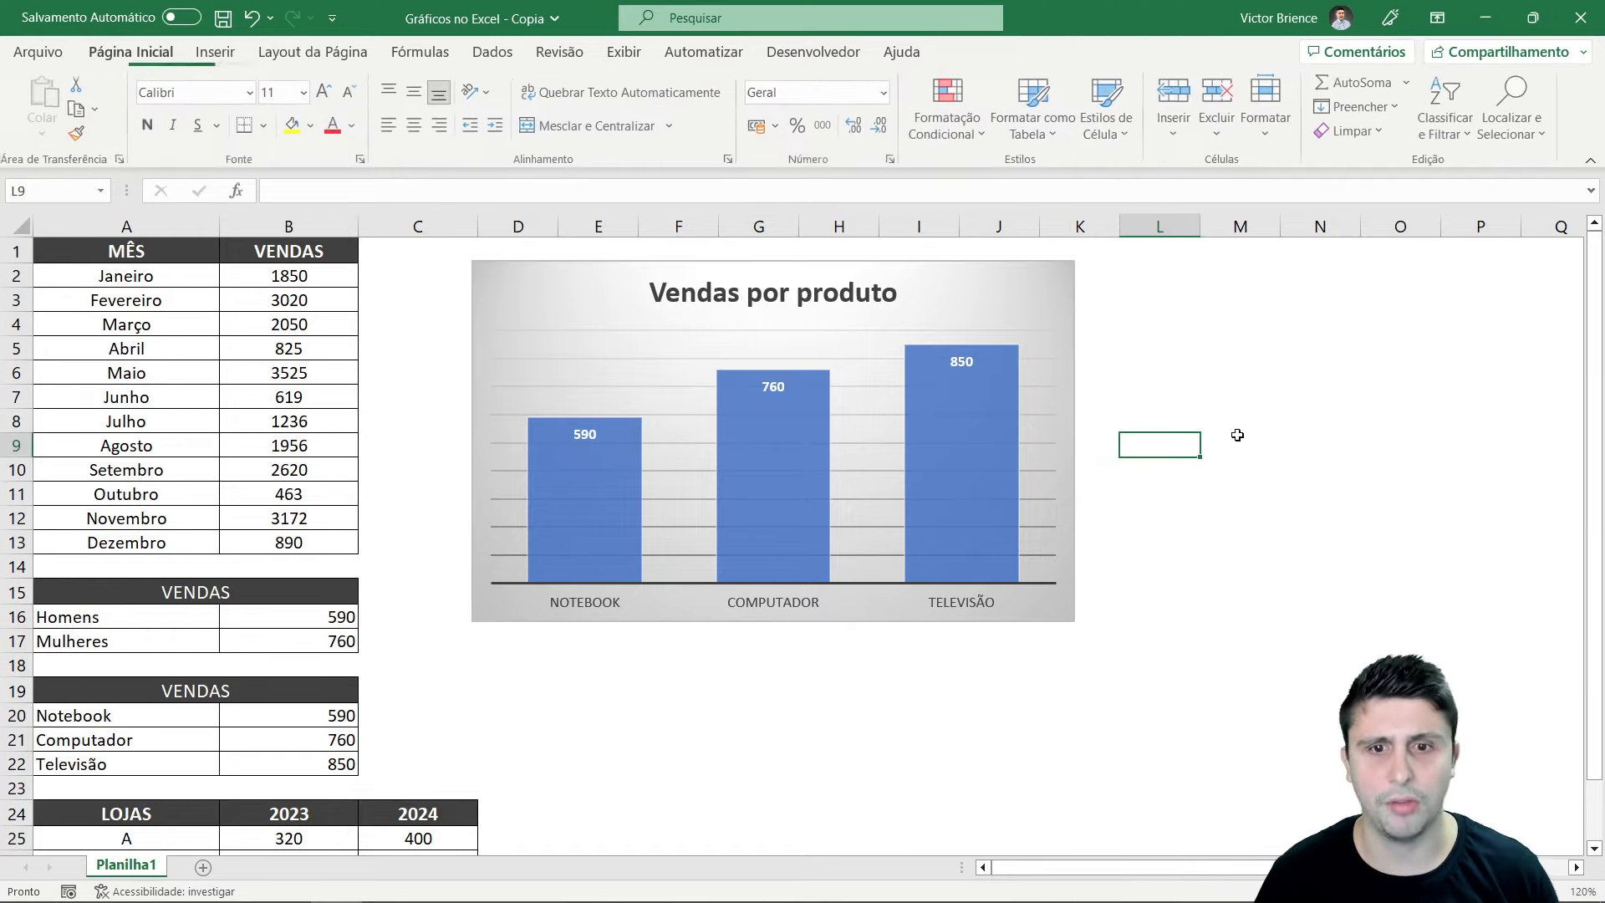
click(1055, 306)
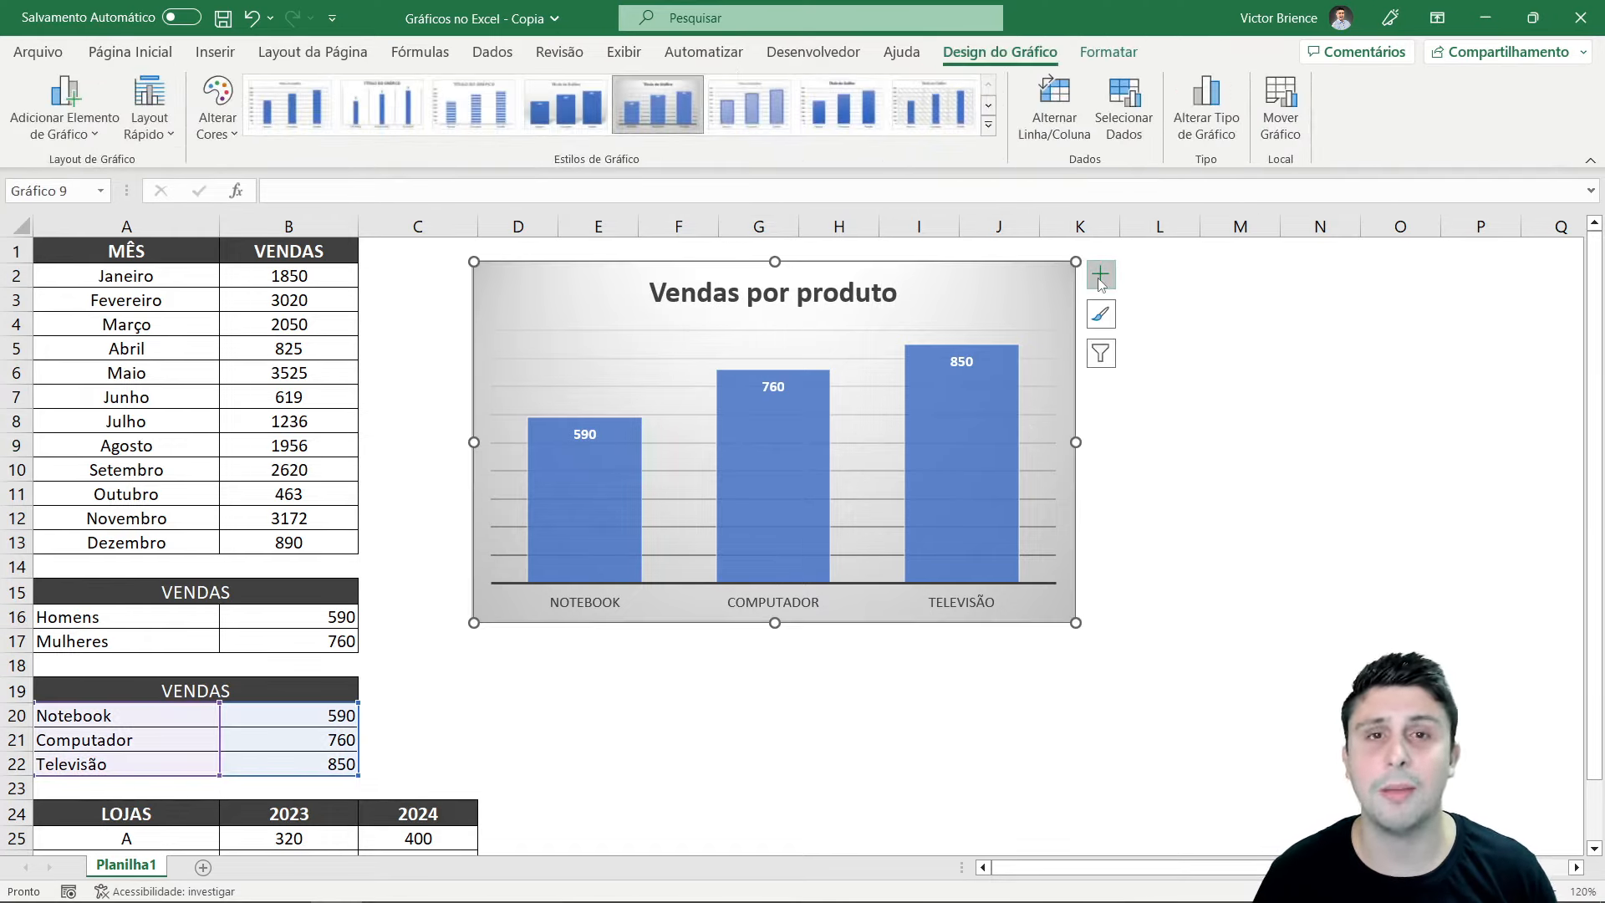
click(1100, 281)
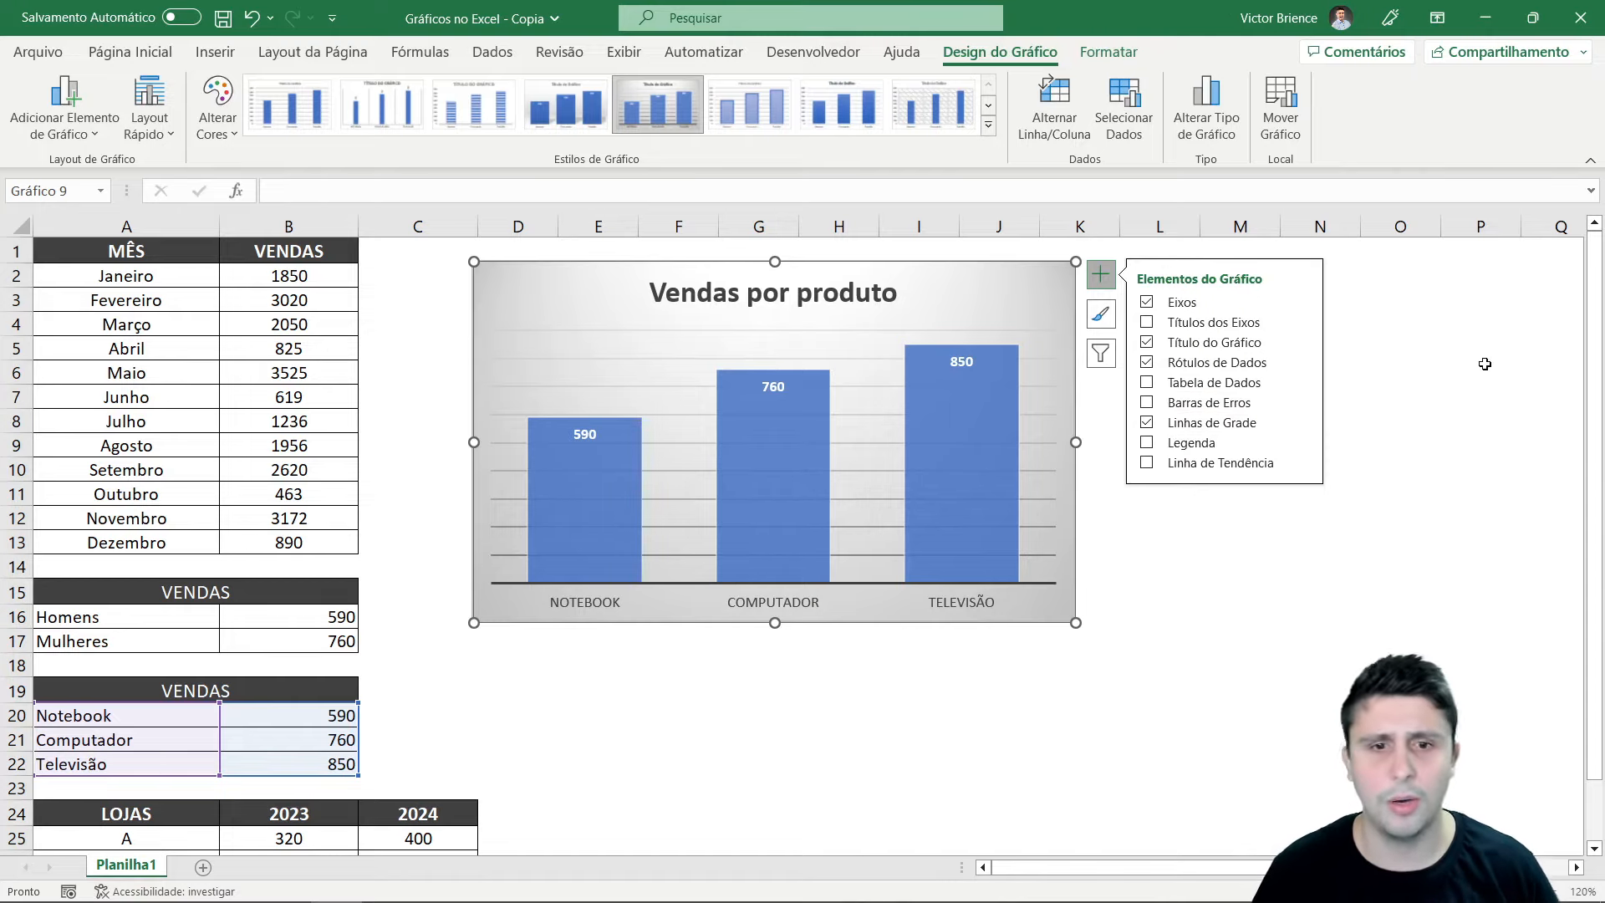
click(1443, 439)
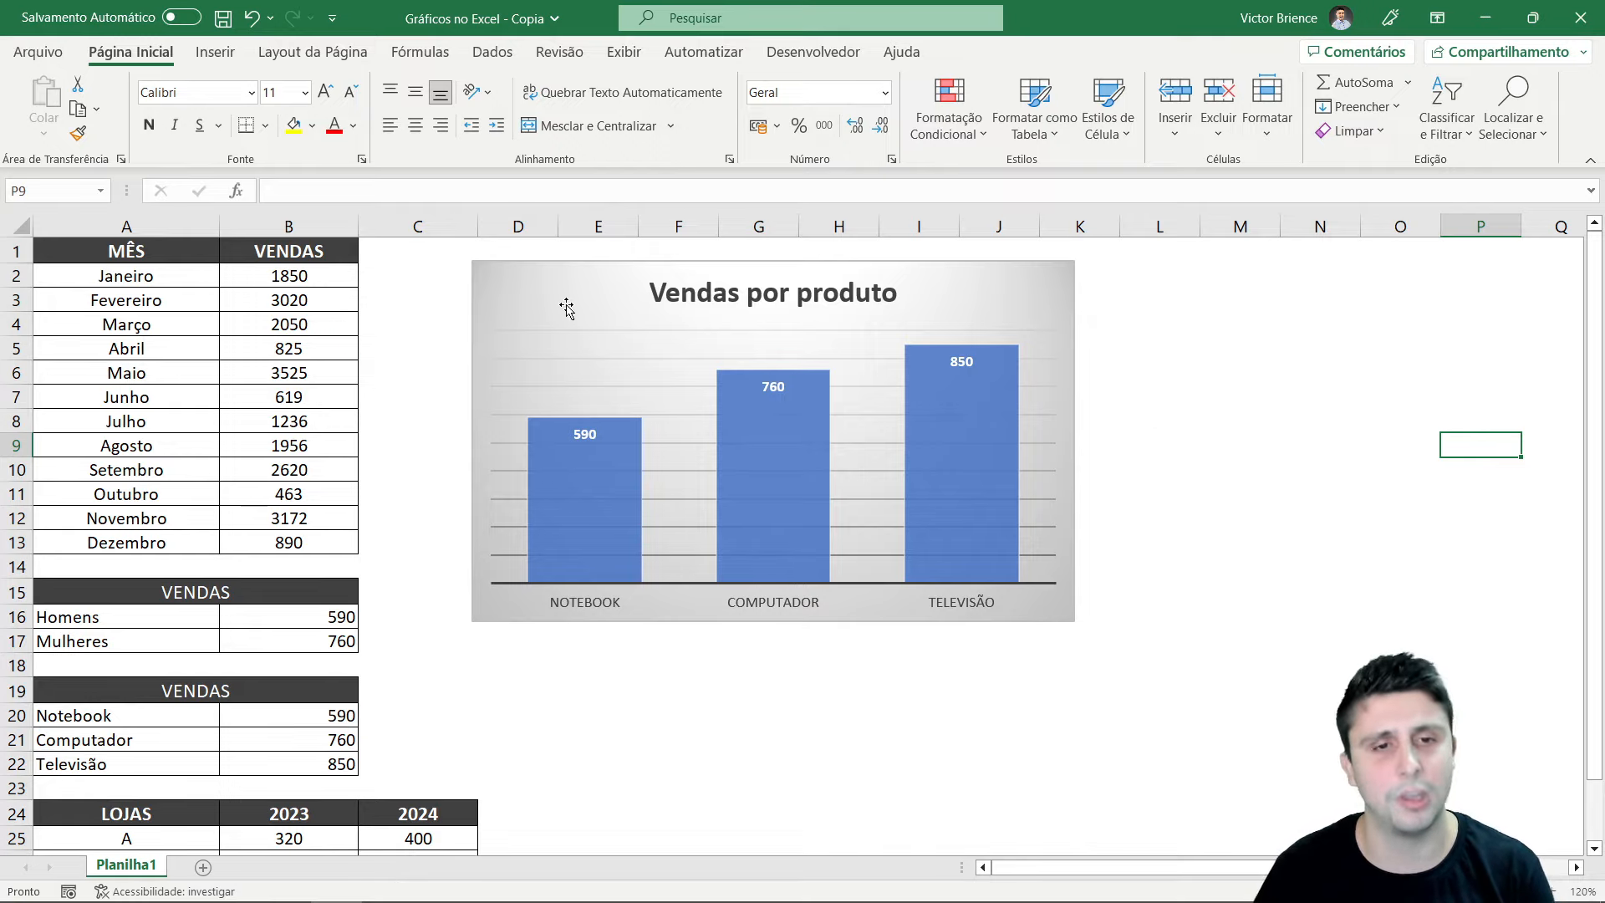
Move the Vendas por produto chart partway down the sheet, undoing any shift of its plot area
drag(591, 298, 633, 499)
scroll(618, 418, down, 4)
click(616, 269)
key(ctrl+z)
key(ctrl+z)
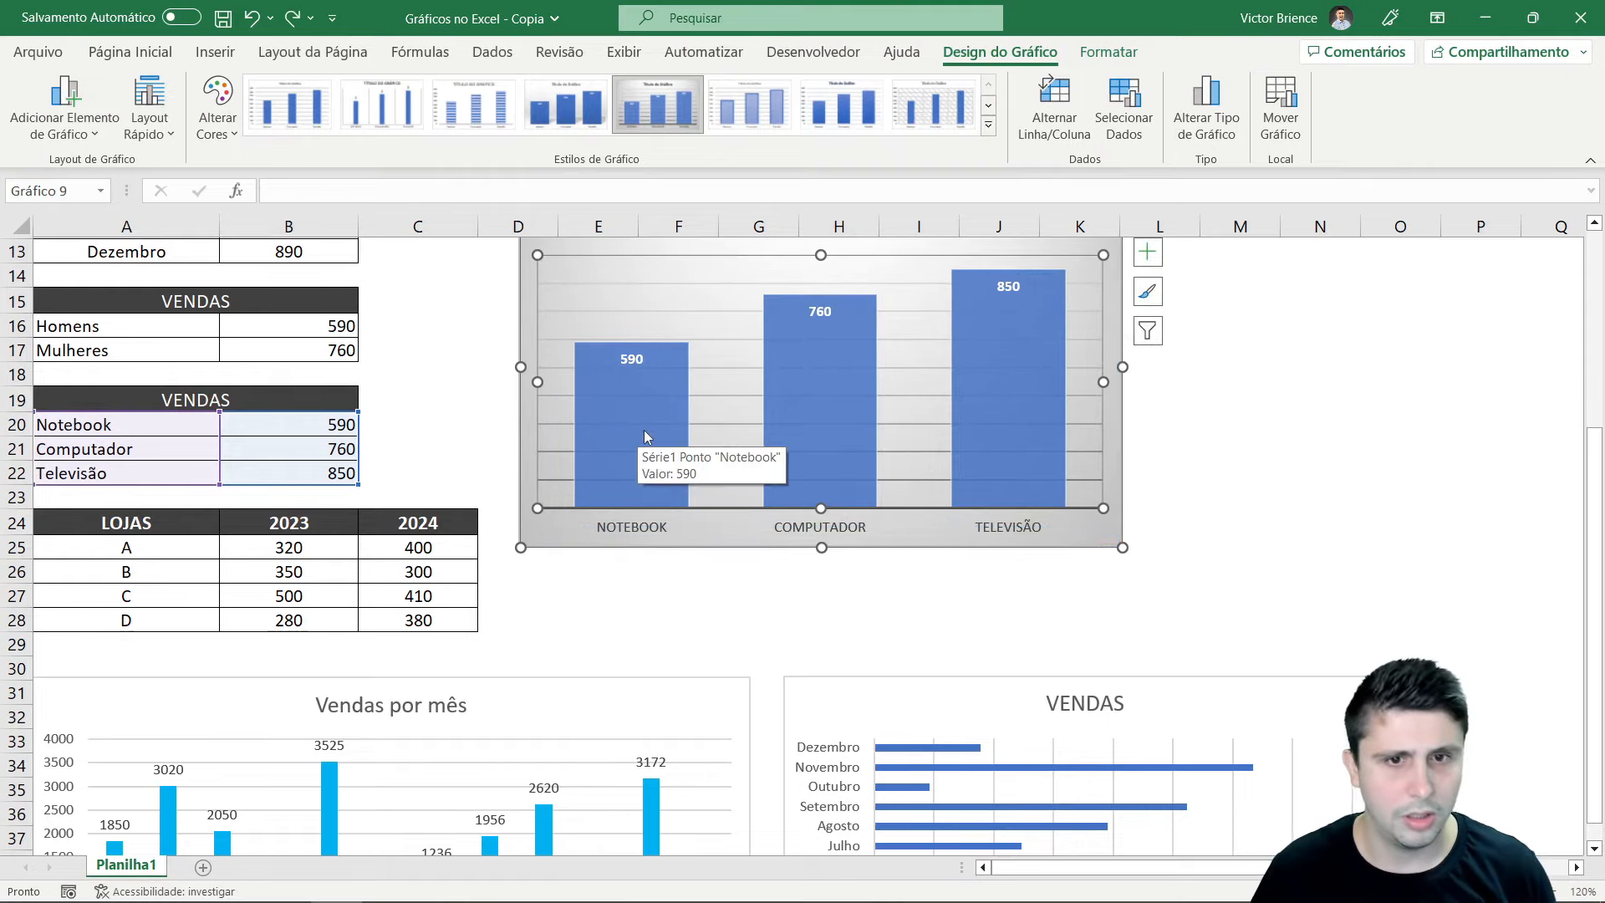
scroll(686, 402, down, 2)
drag(696, 450, 668, 390)
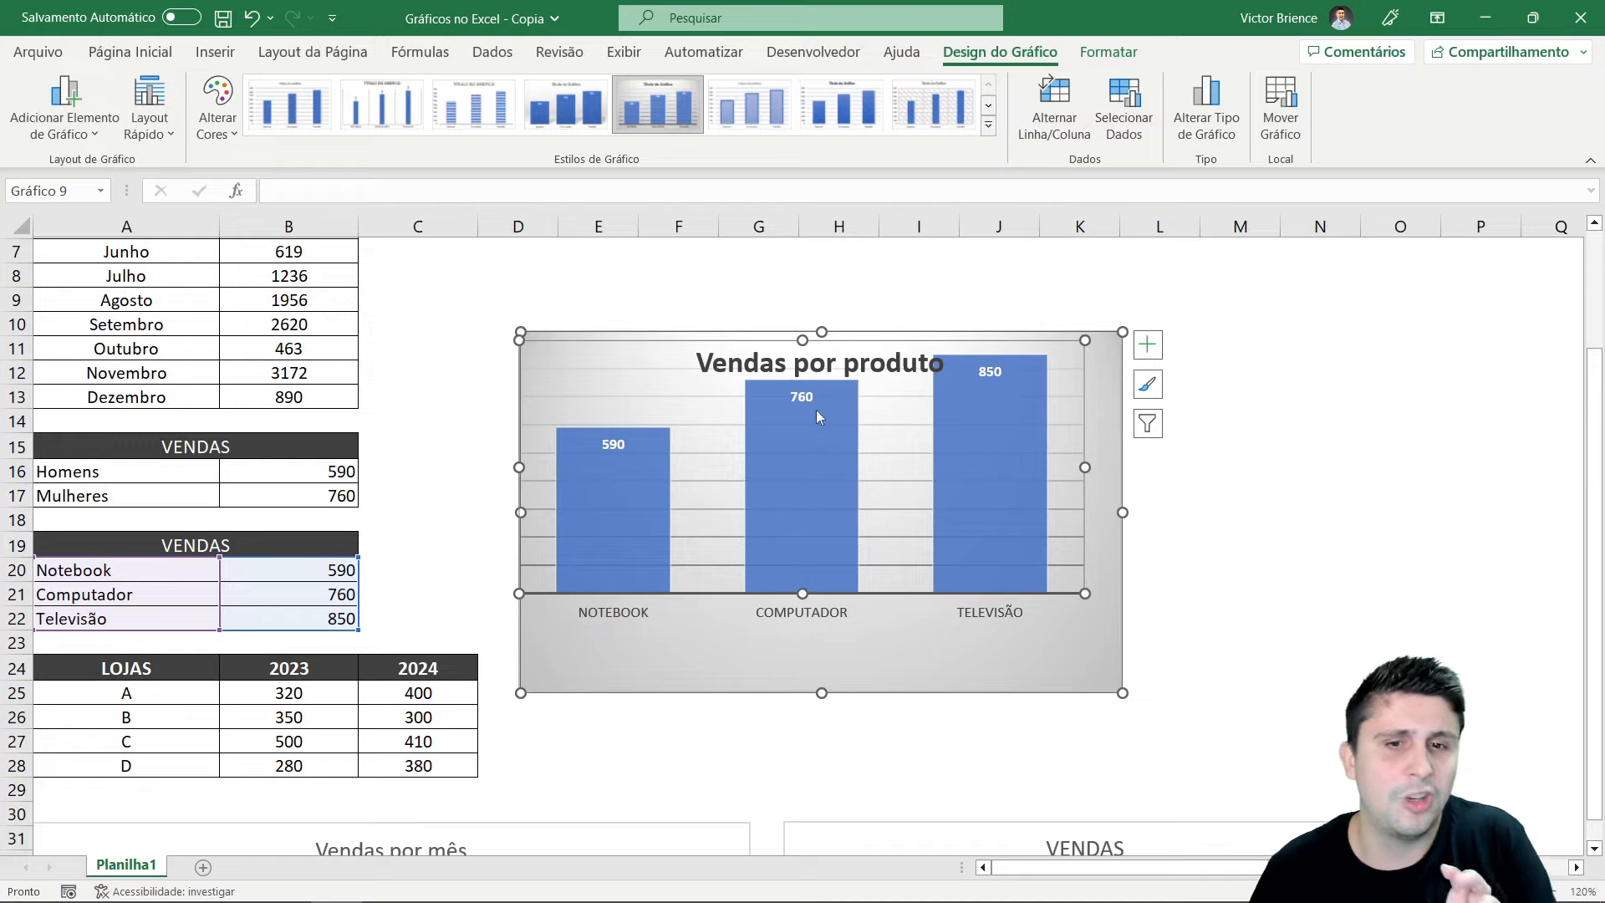
click(254, 23)
scroll(783, 243, down, 1)
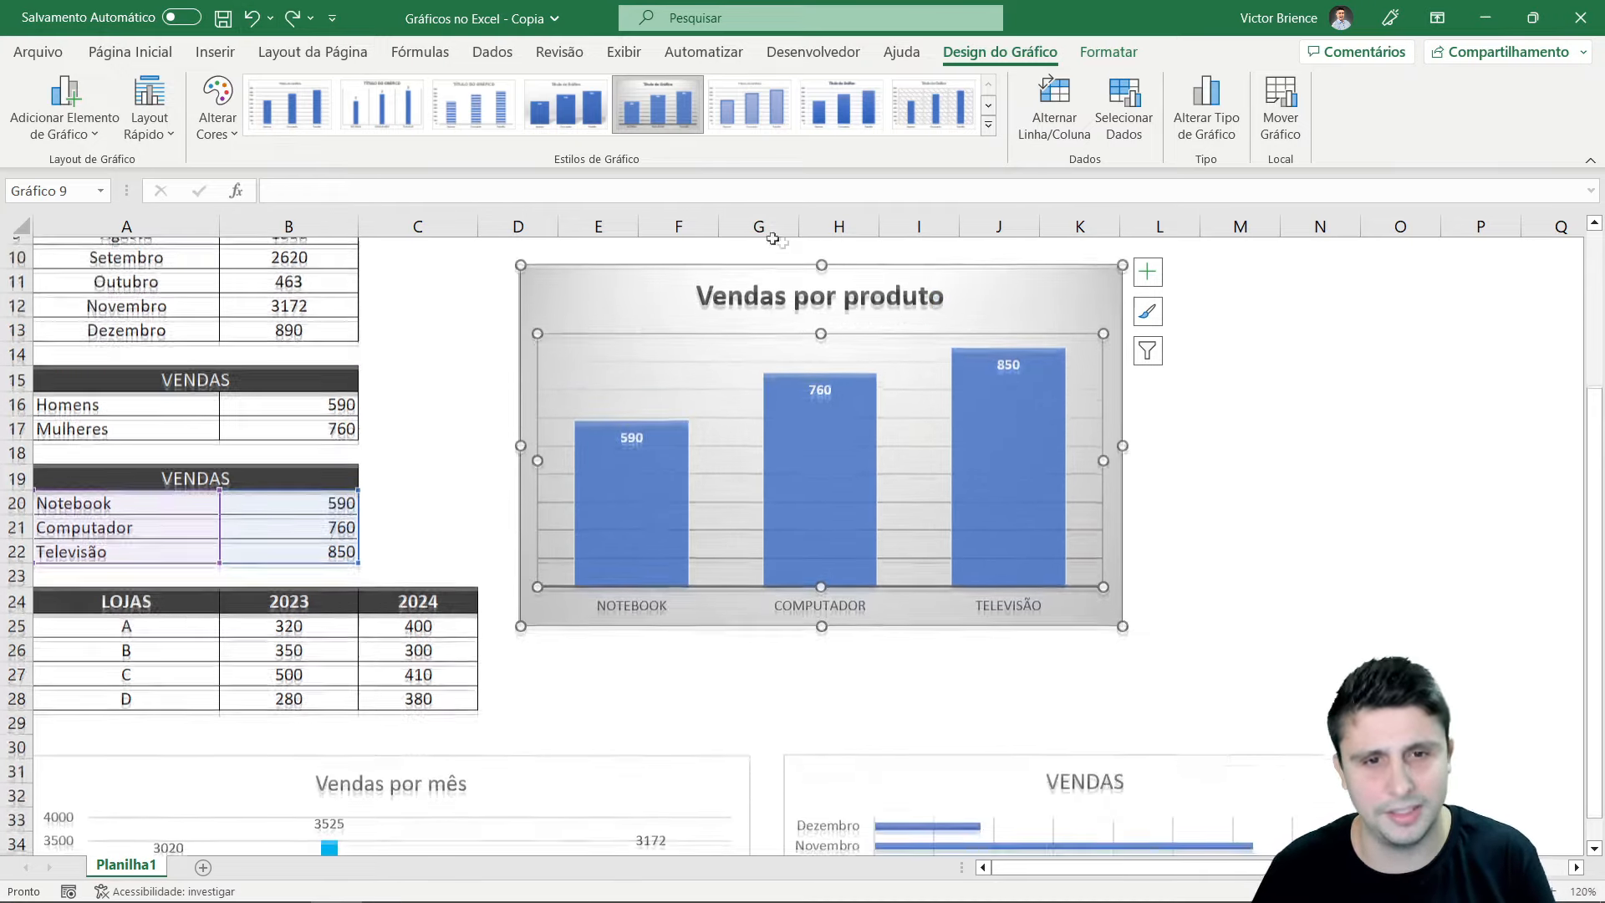
Move the Vendas por produto chart below the row of gender charts, aligned with column A under the 2D pie
drag(641, 281, 717, 542)
scroll(678, 347, down, 3)
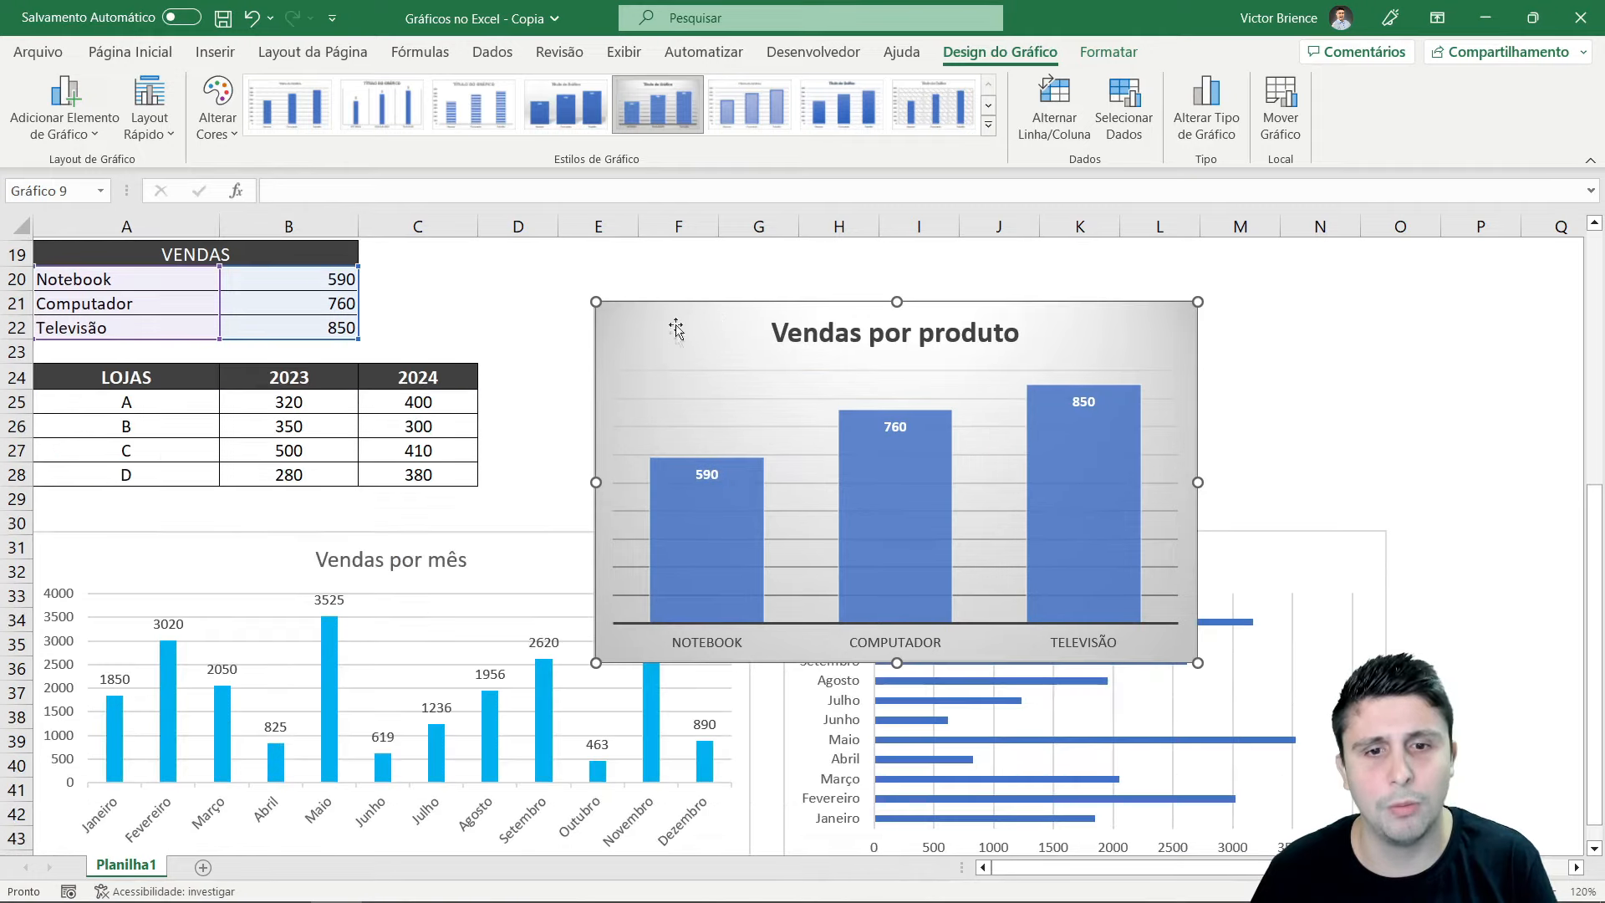
drag(679, 323, 687, 583)
scroll(654, 426, down, 4)
drag(675, 303, 679, 560)
scroll(683, 384, down, 5)
scroll(668, 311, up, 2)
drag(693, 346, 125, 585)
scroll(376, 545, down, 2)
scroll(772, 513, up, 5)
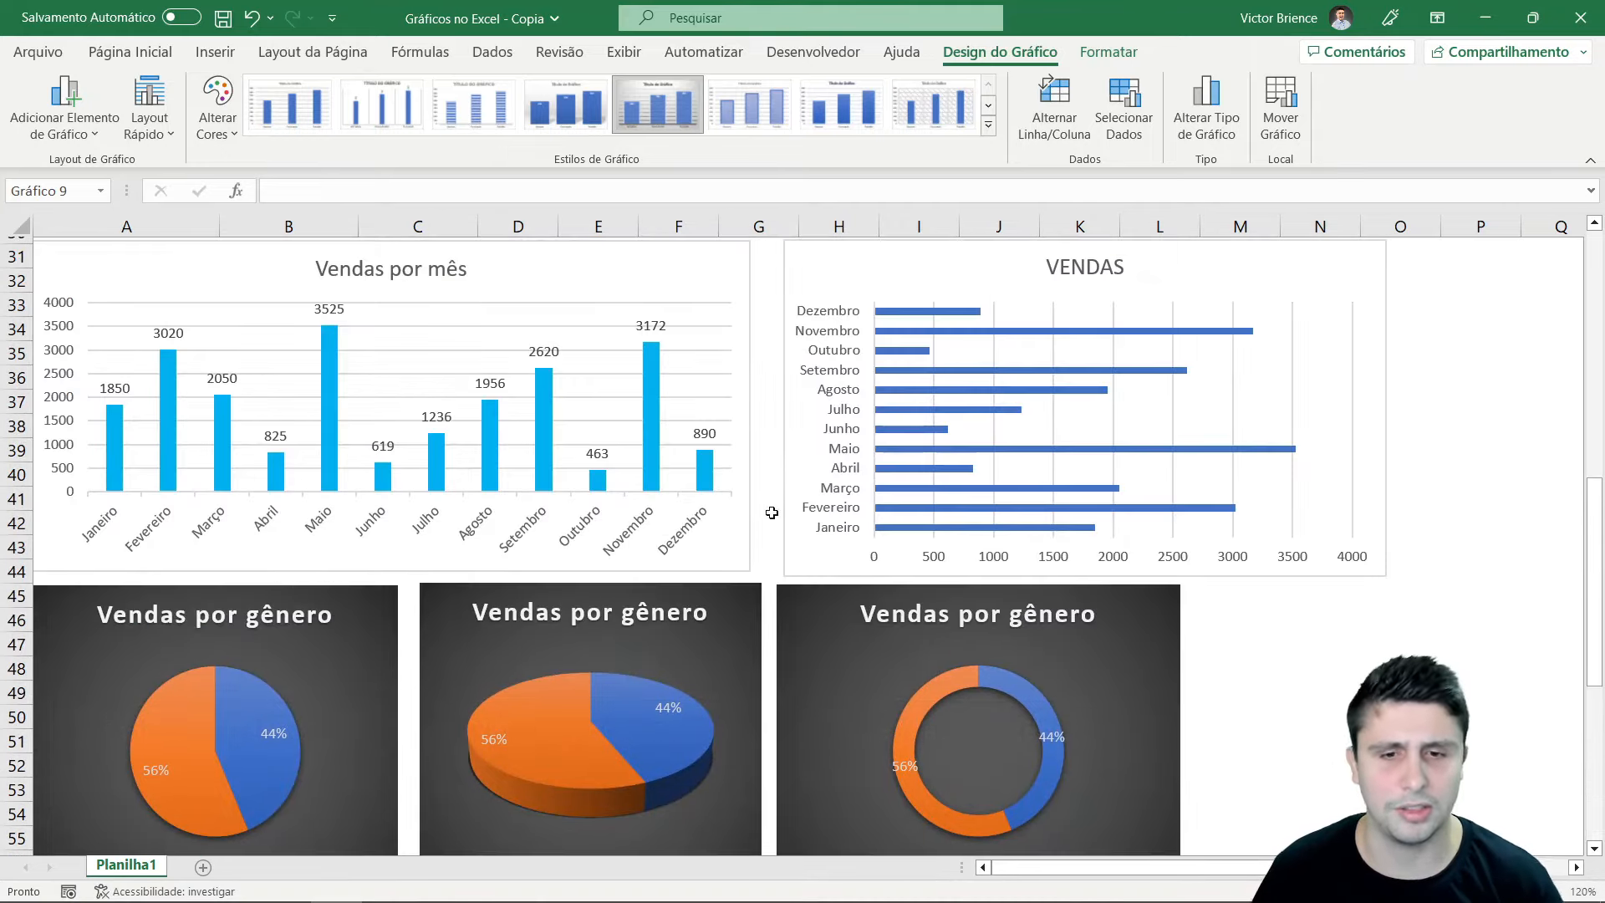
scroll(688, 360, down, 1)
scroll(603, 532, down, 2)
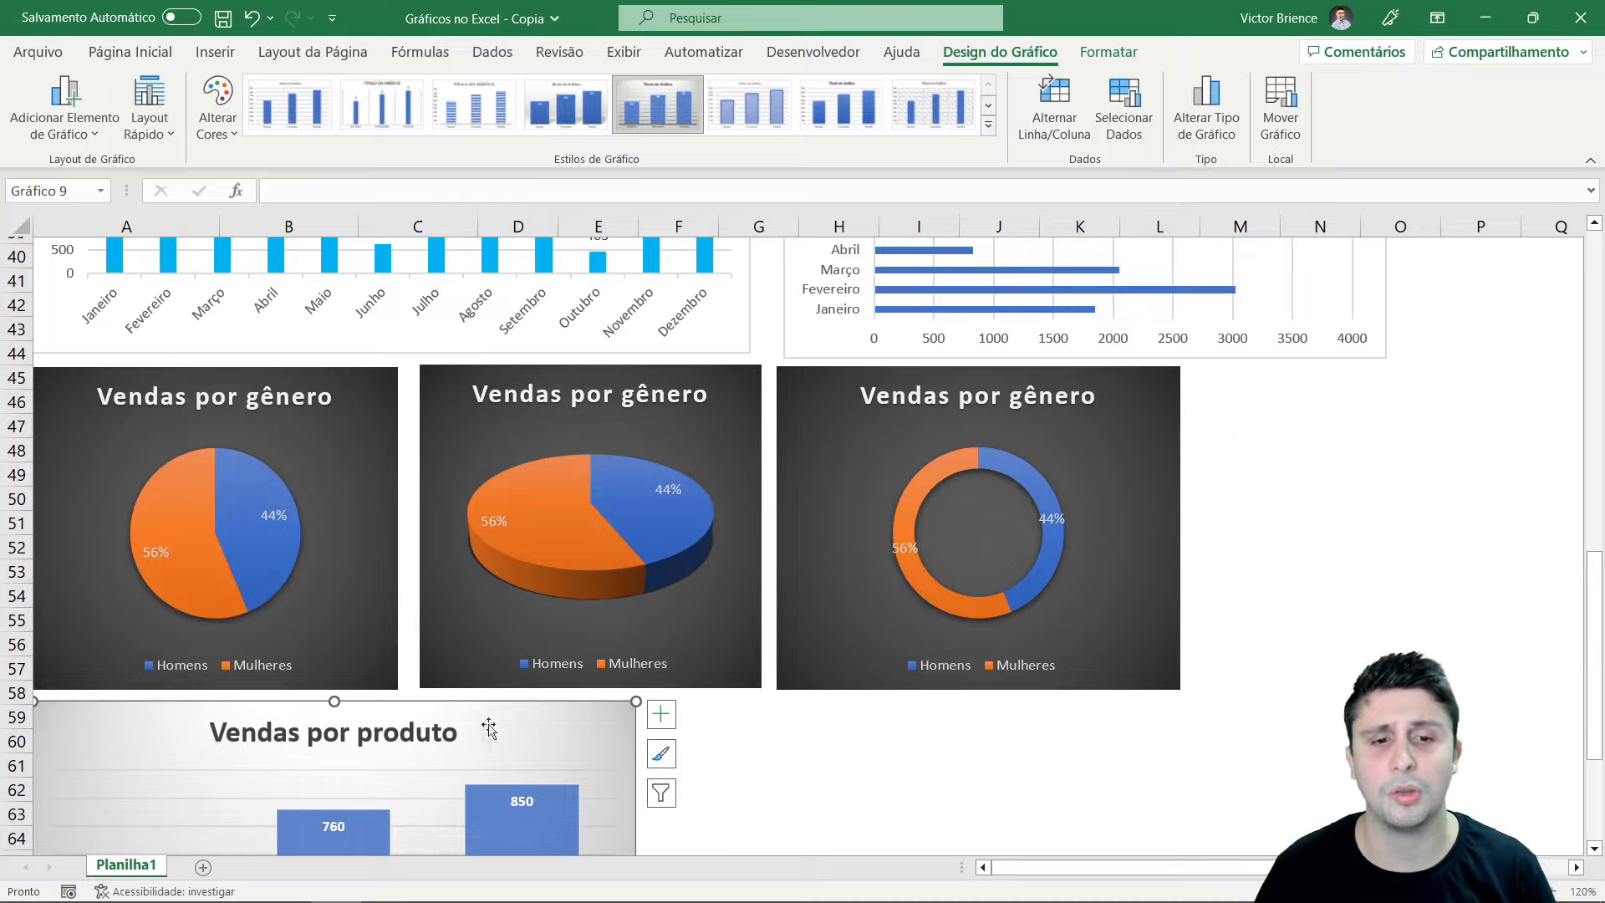
Deselect the chart and bring the LOJAS table with the 2023 and 2024 columns into view
scroll(882, 519, up, 13)
click(840, 500)
scroll(839, 519, down, 1)
scroll(839, 518, down, 2)
scroll(834, 511, up, 2)
drag(1593, 422, 1594, 429)
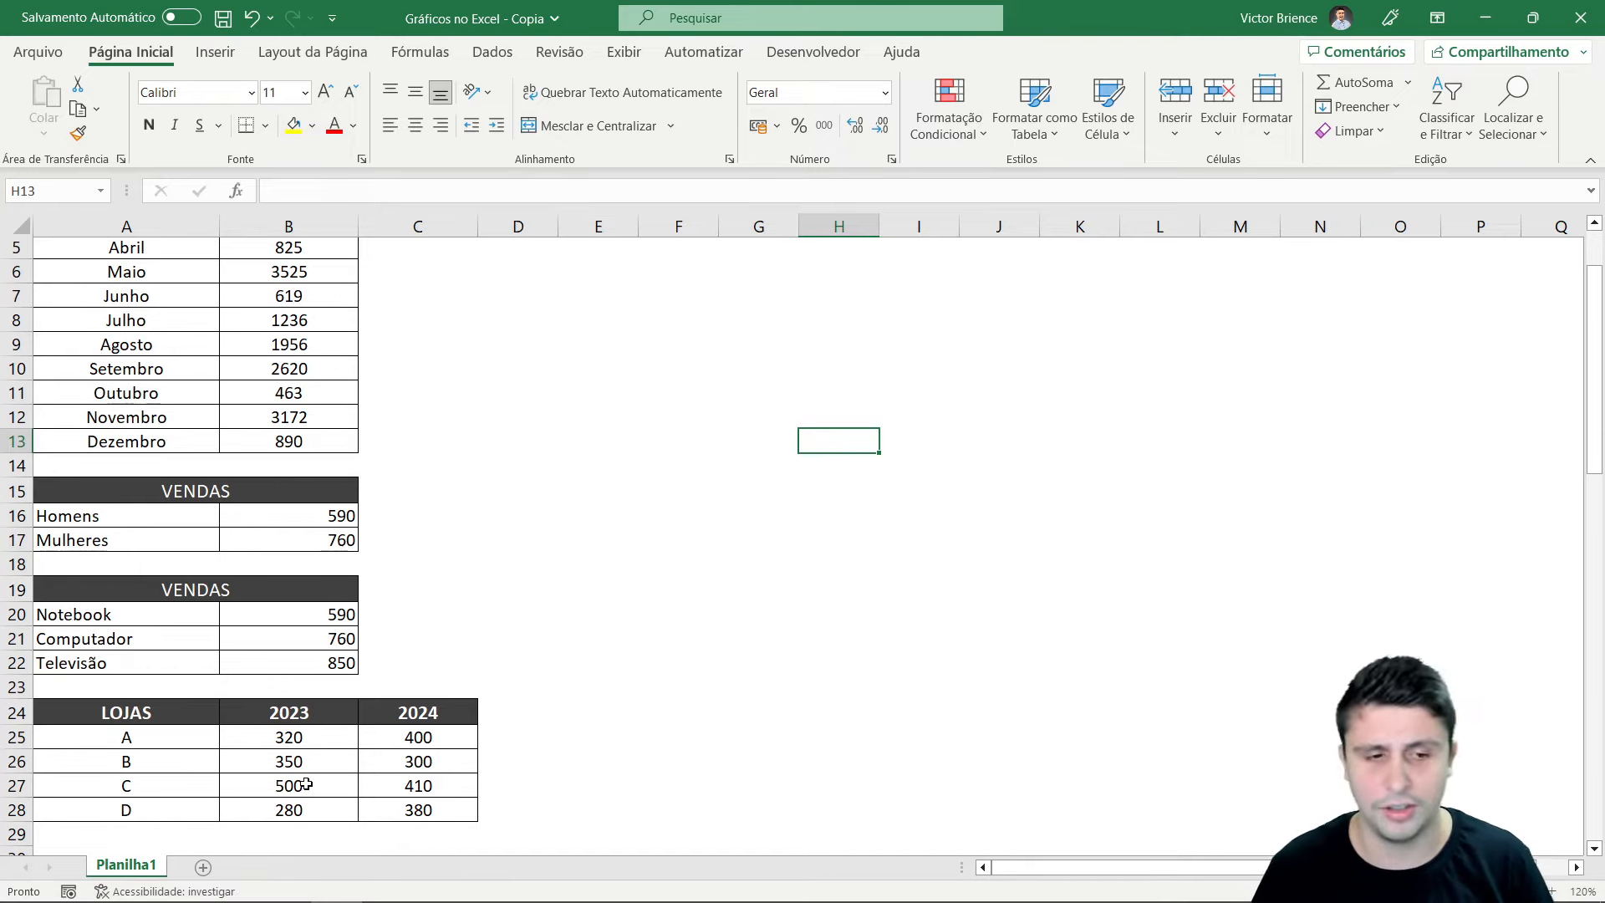
Examine the 2023 and 2024 values of each store in the LOJAS table
drag(292, 748, 423, 810)
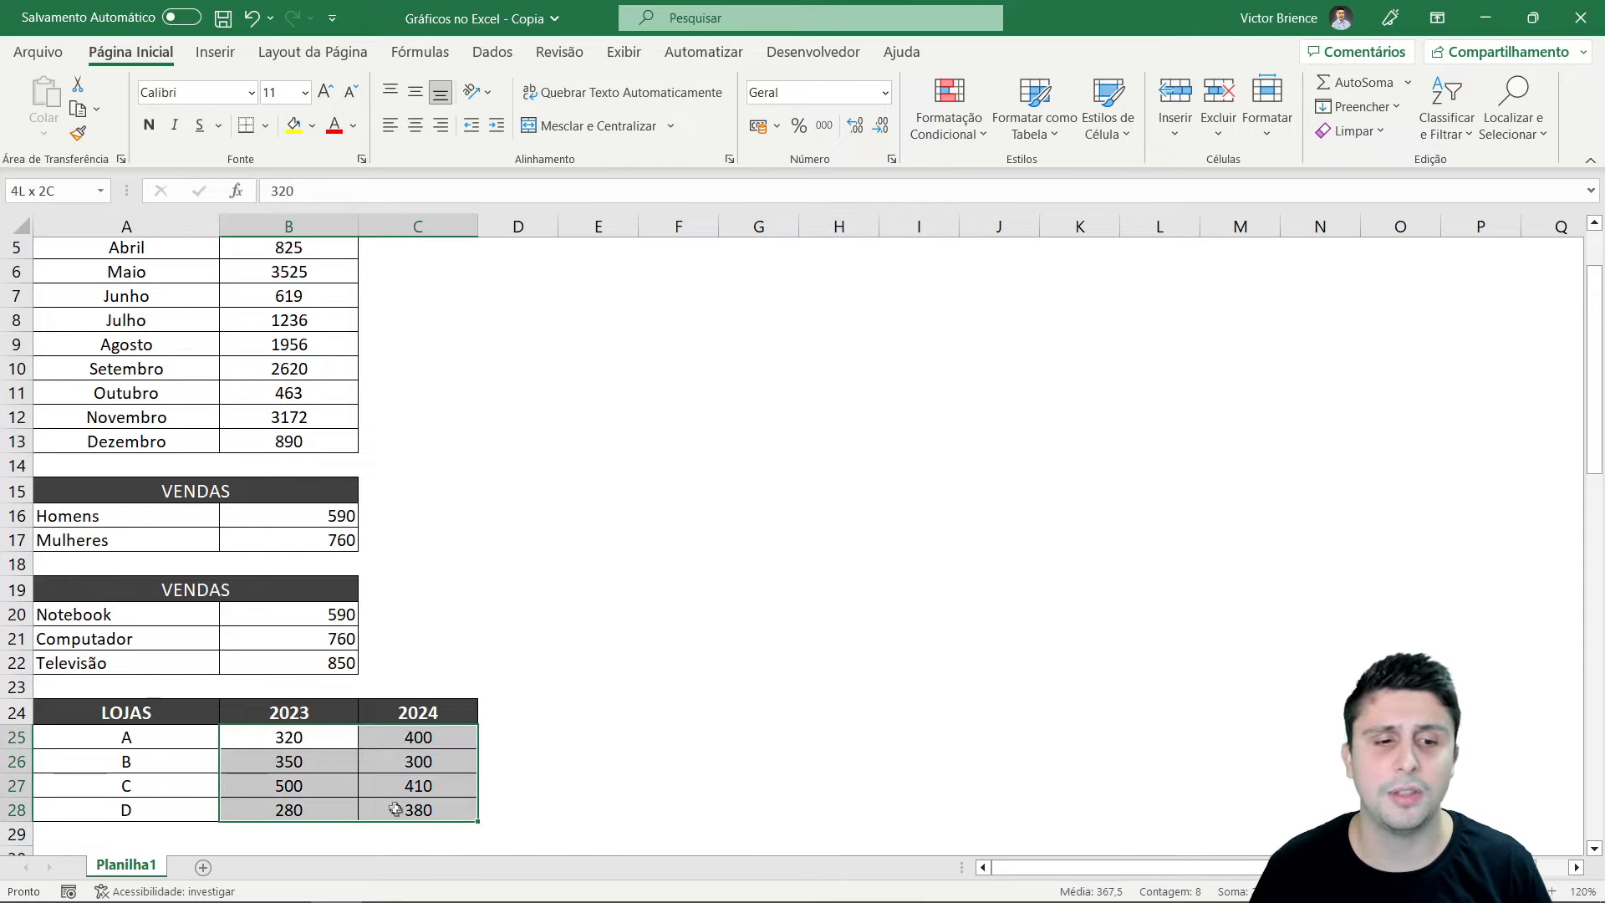
click(328, 720)
click(405, 714)
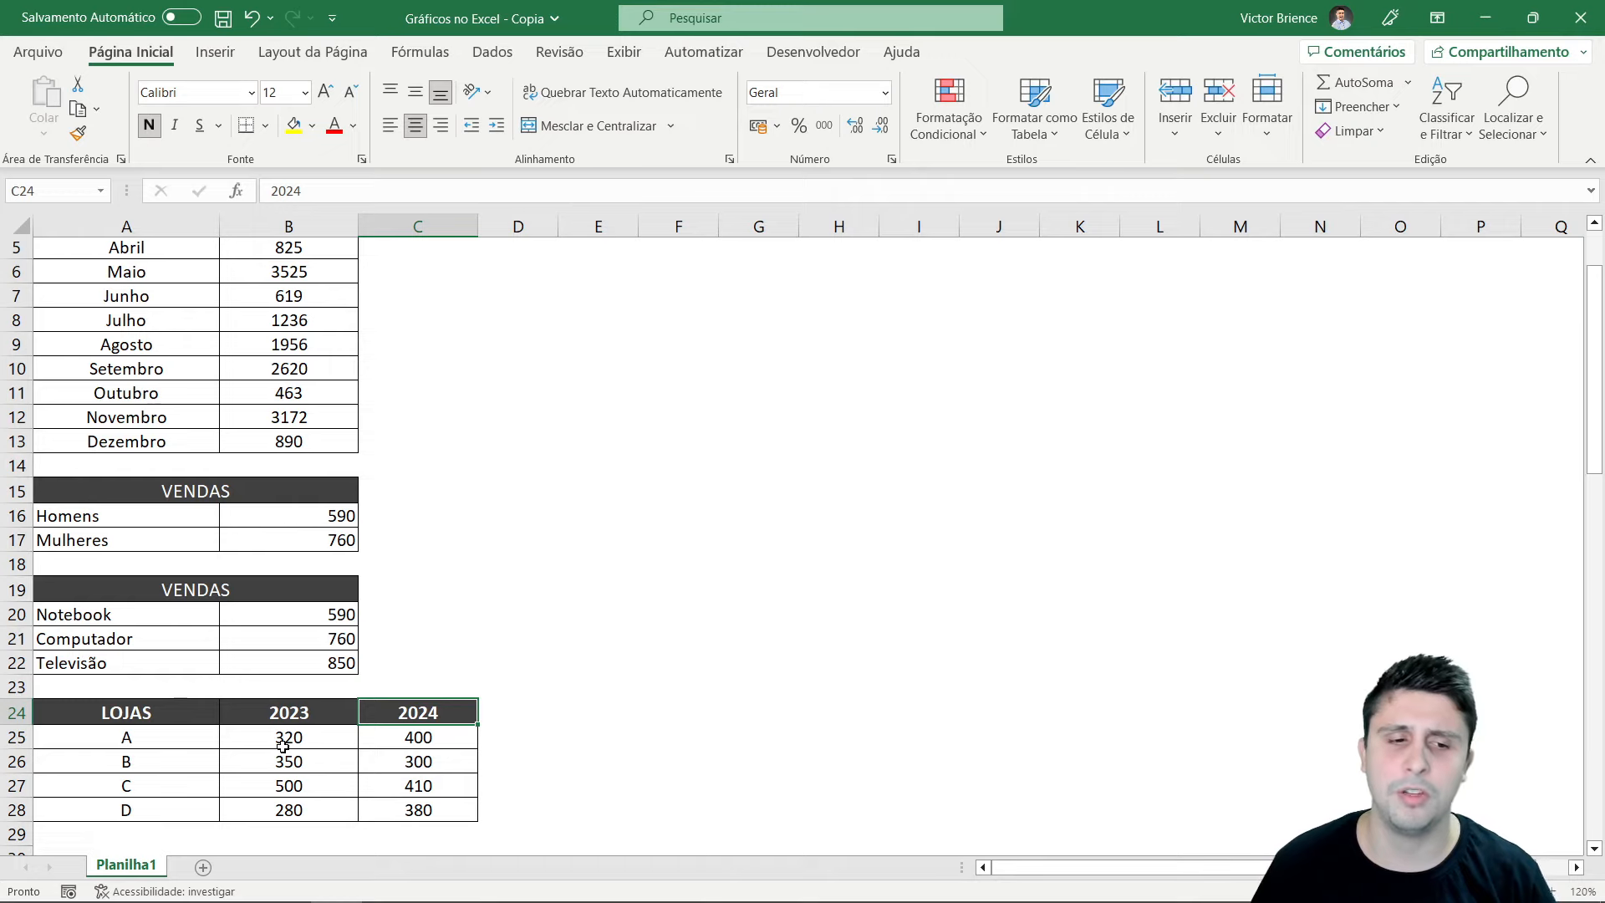
click(283, 745)
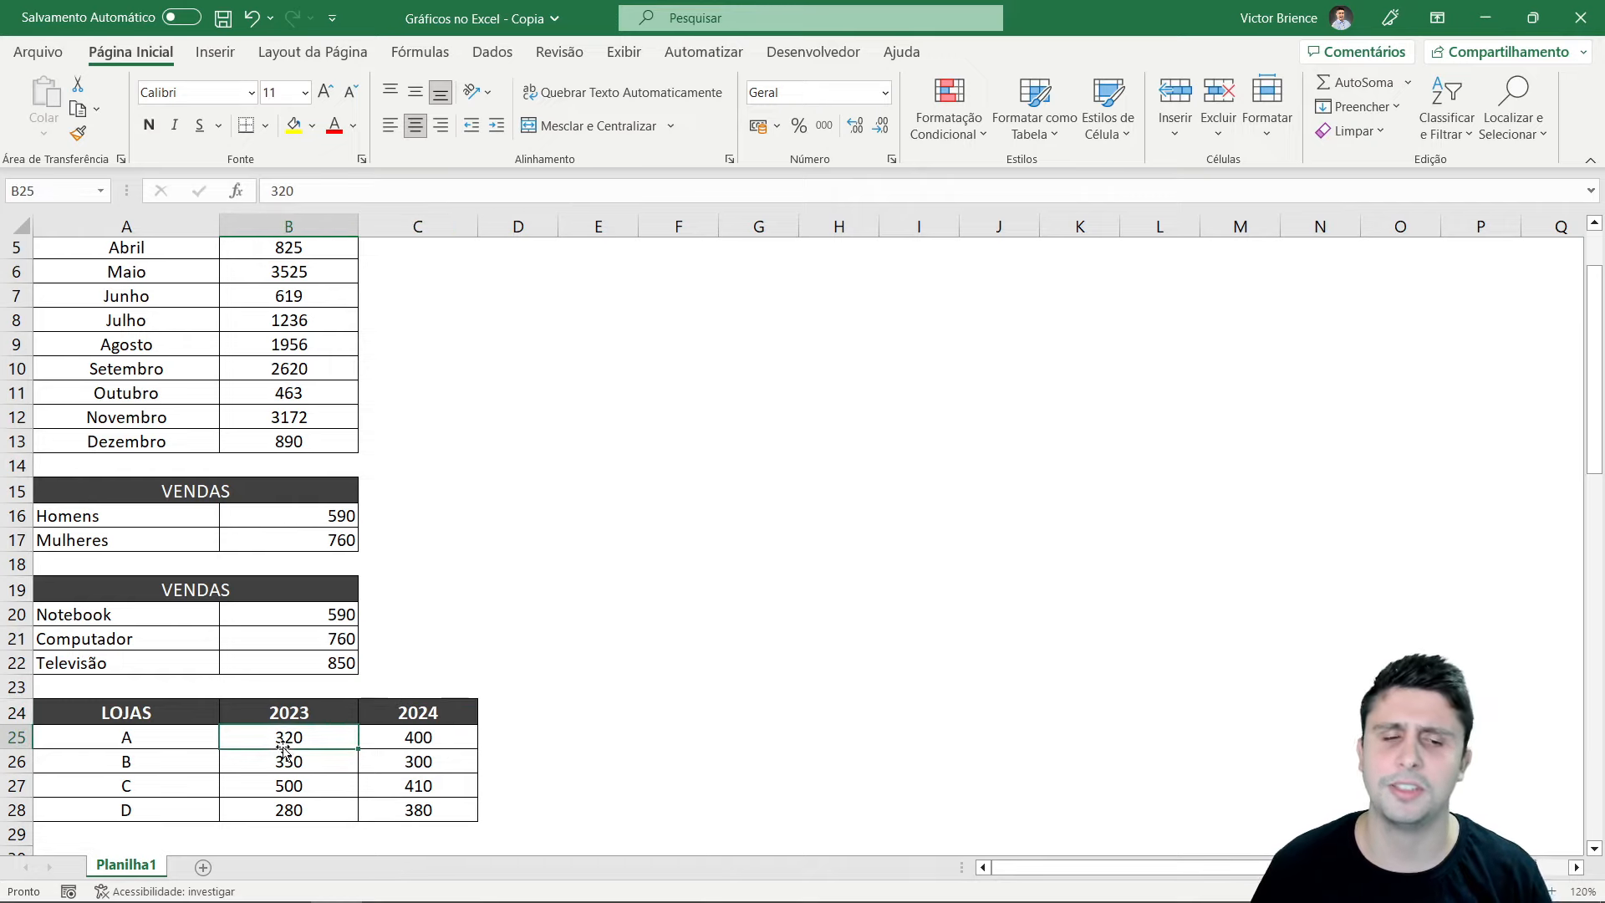
click(391, 743)
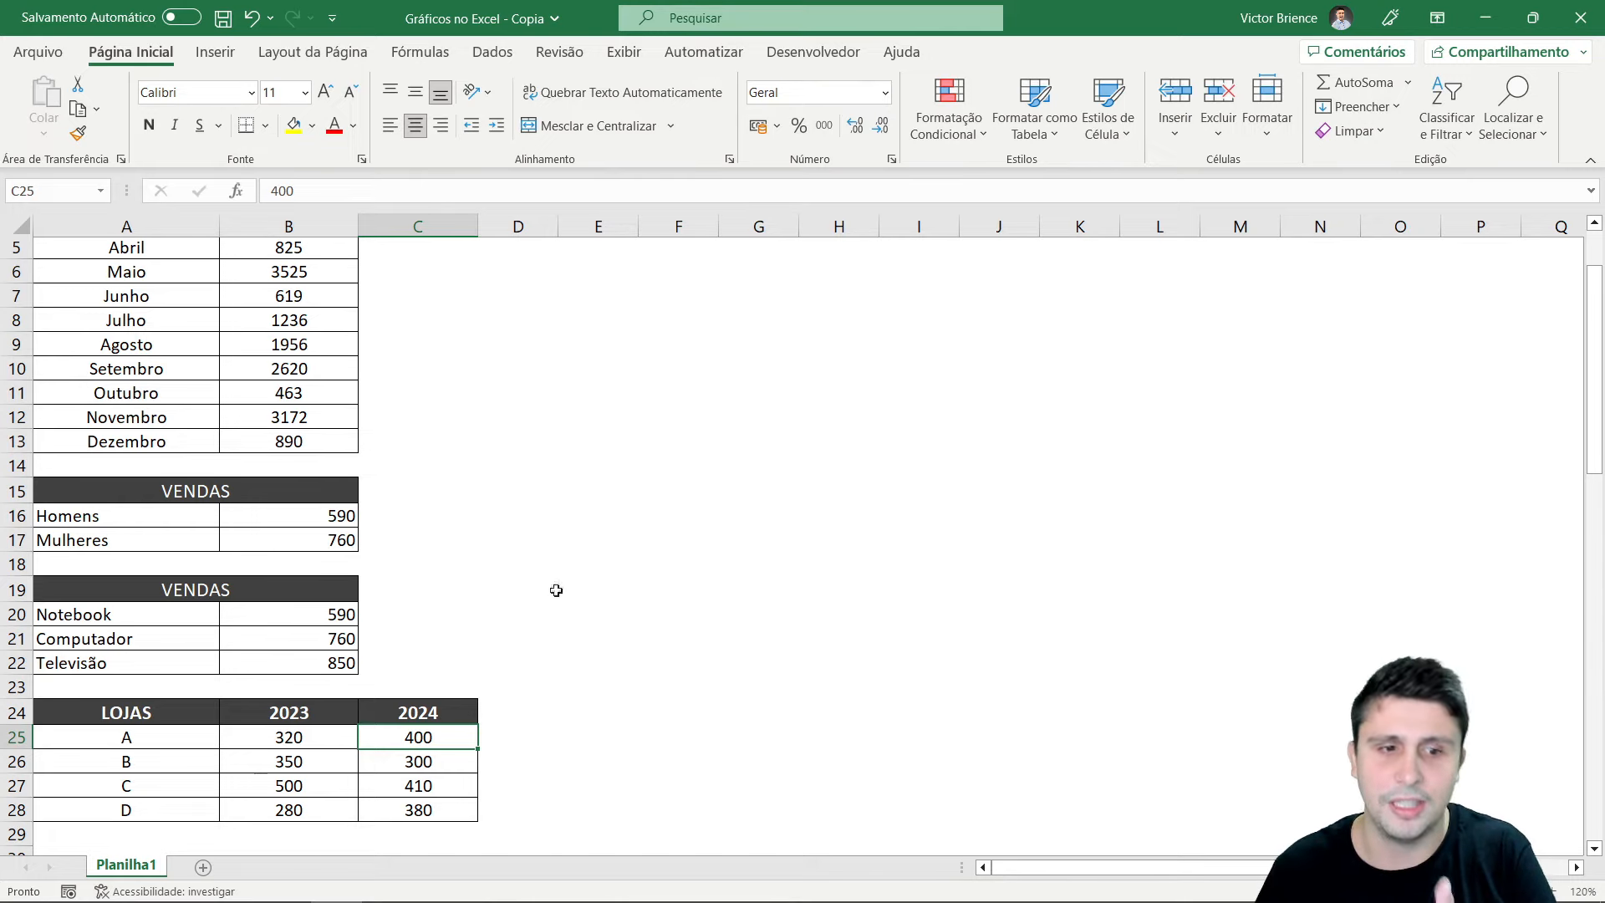
click(145, 745)
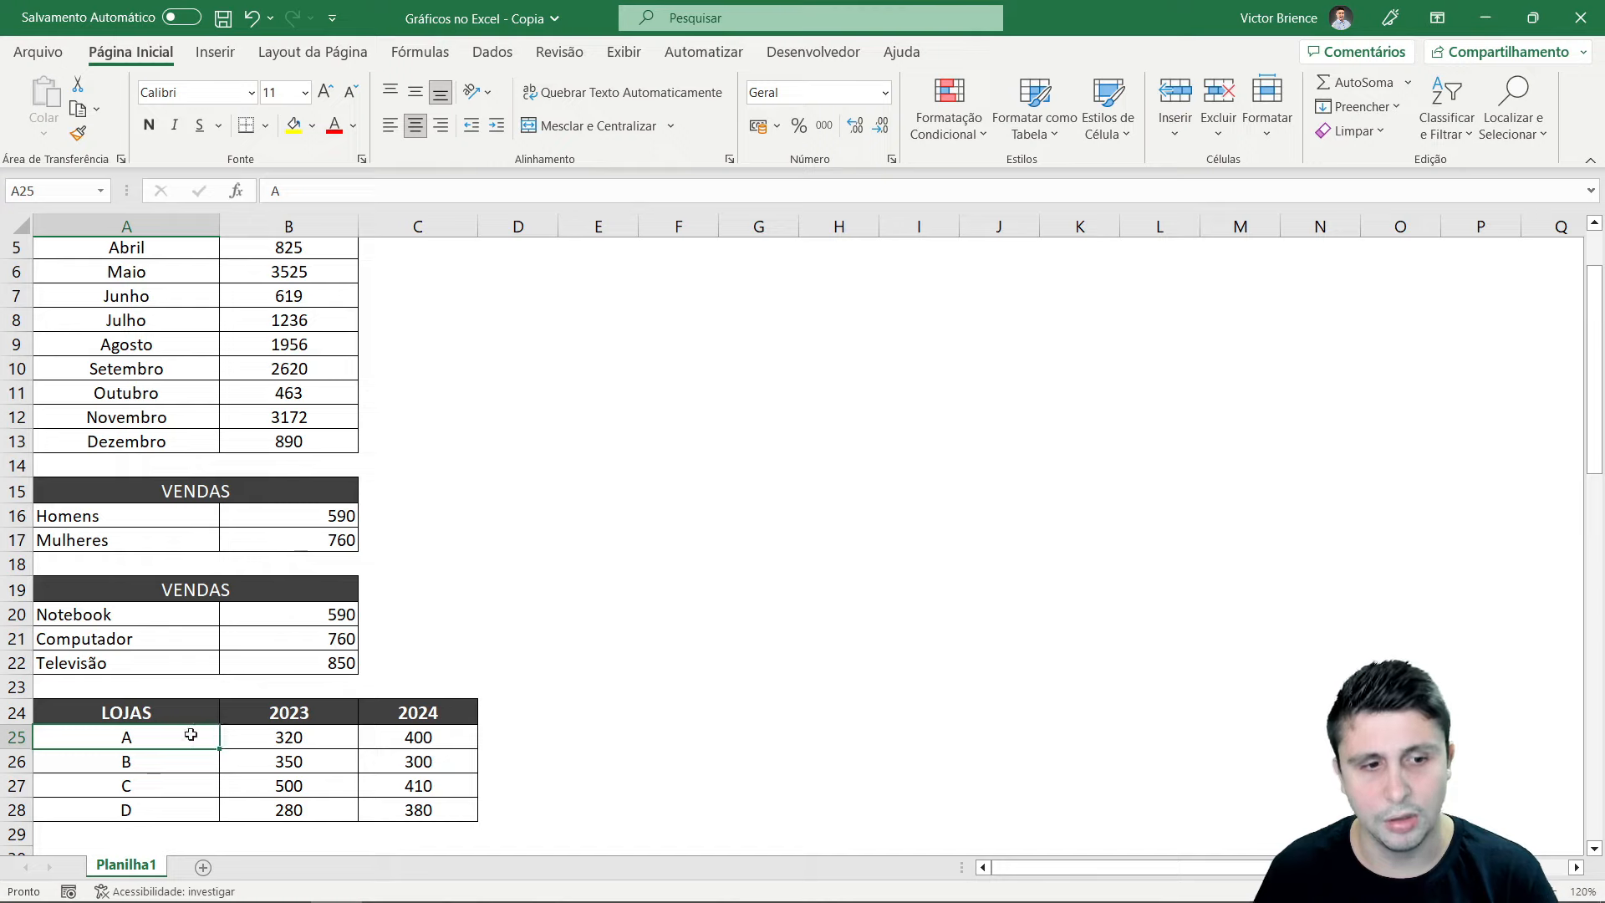
drag(150, 742, 403, 808)
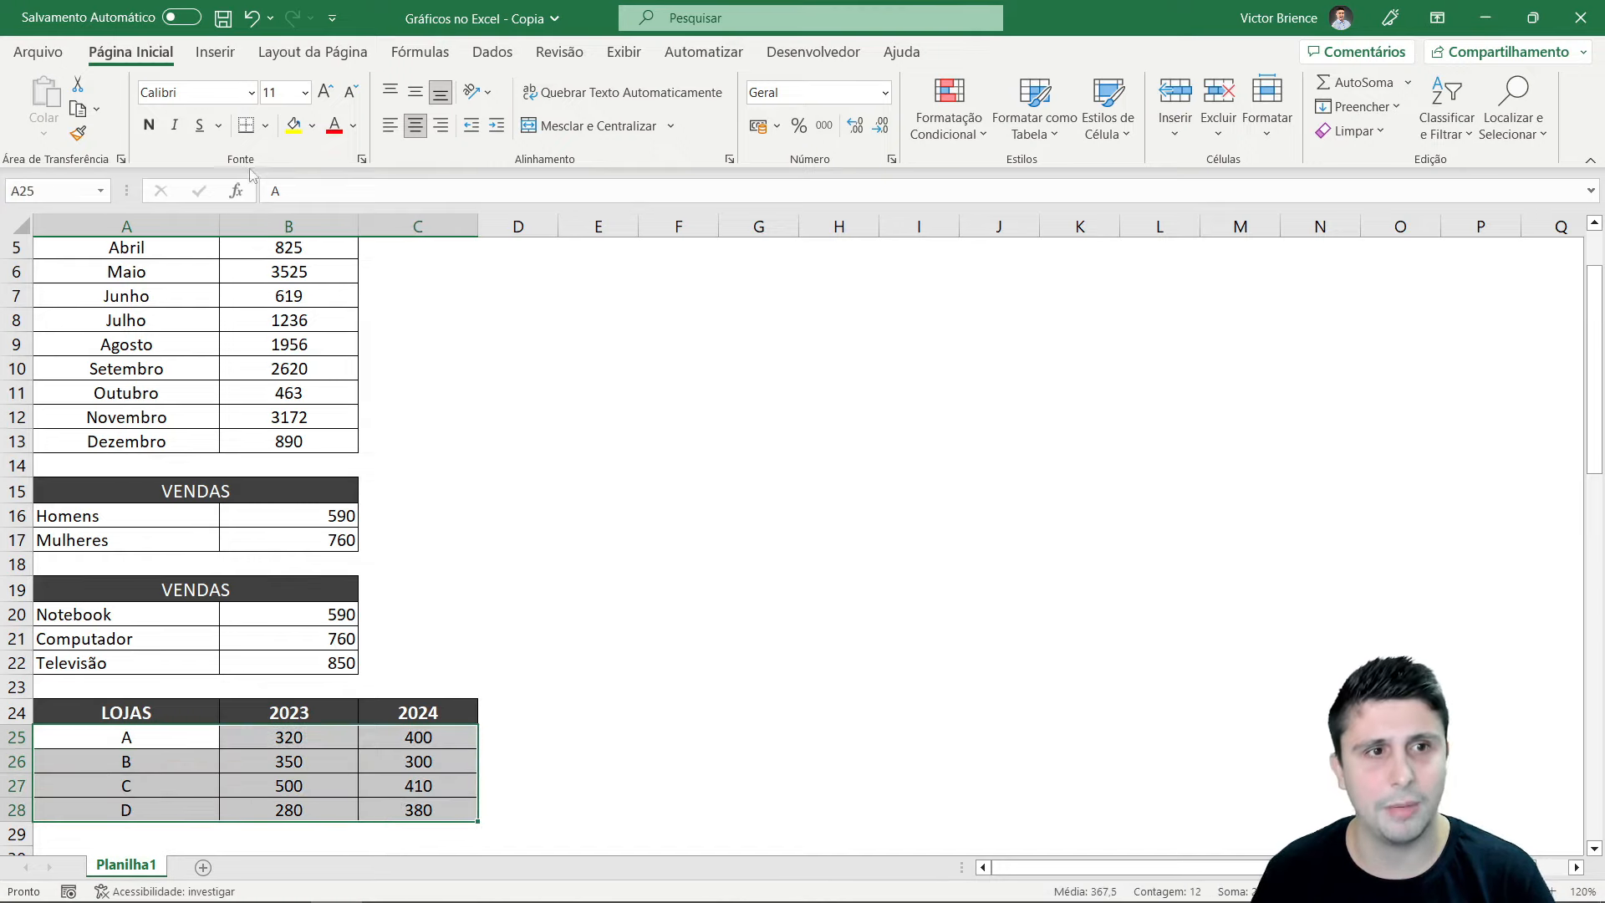
click(206, 52)
click(621, 105)
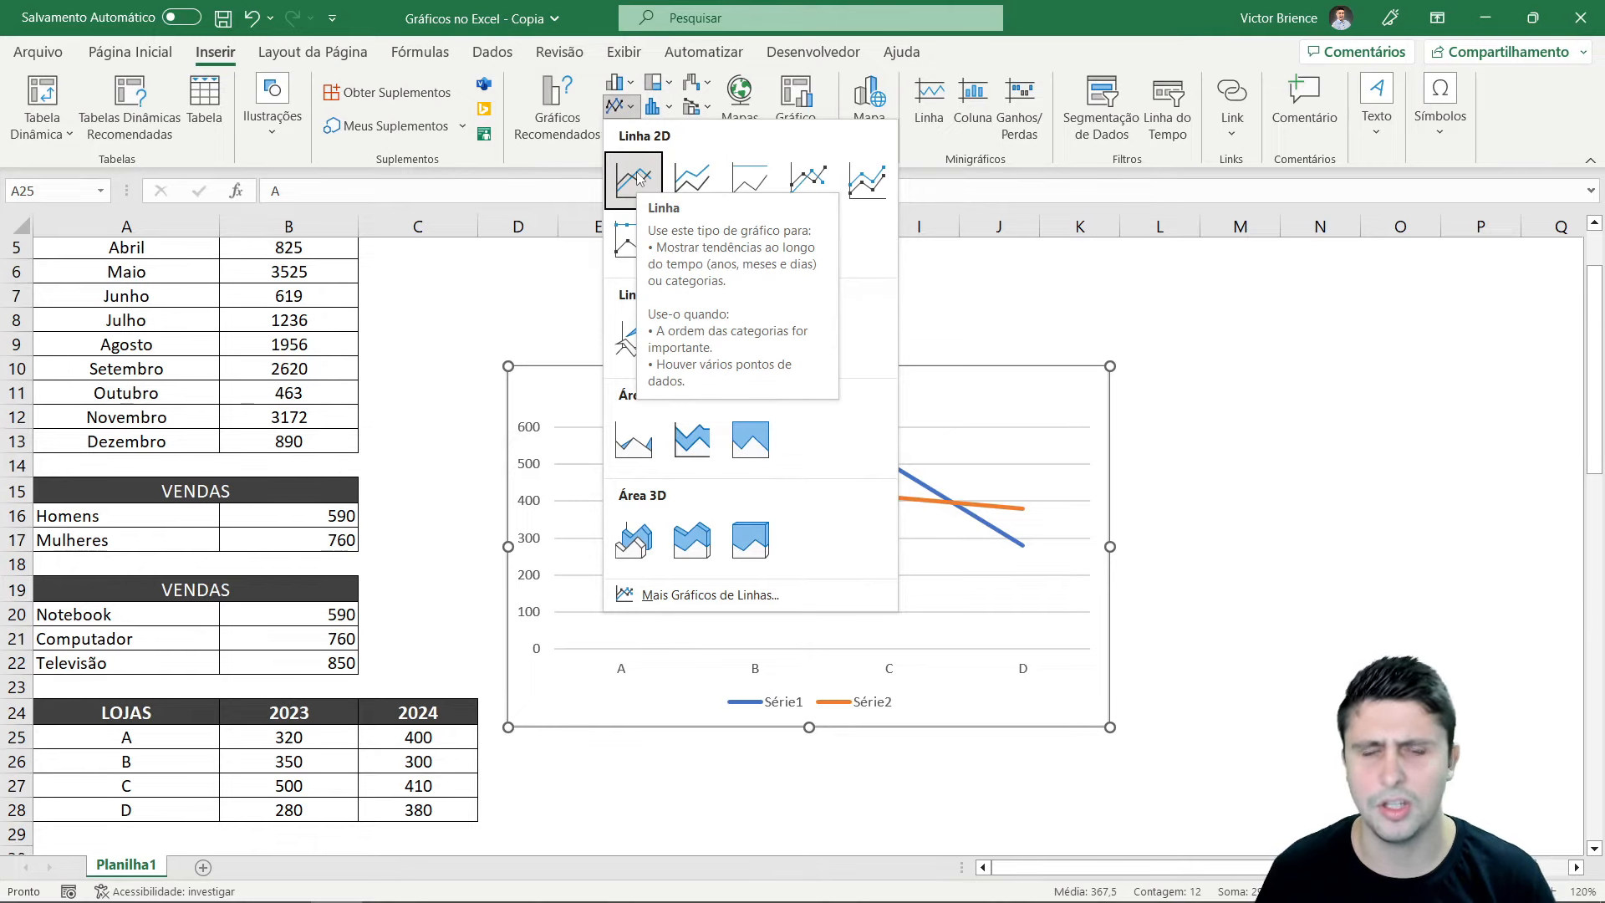
click(504, 304)
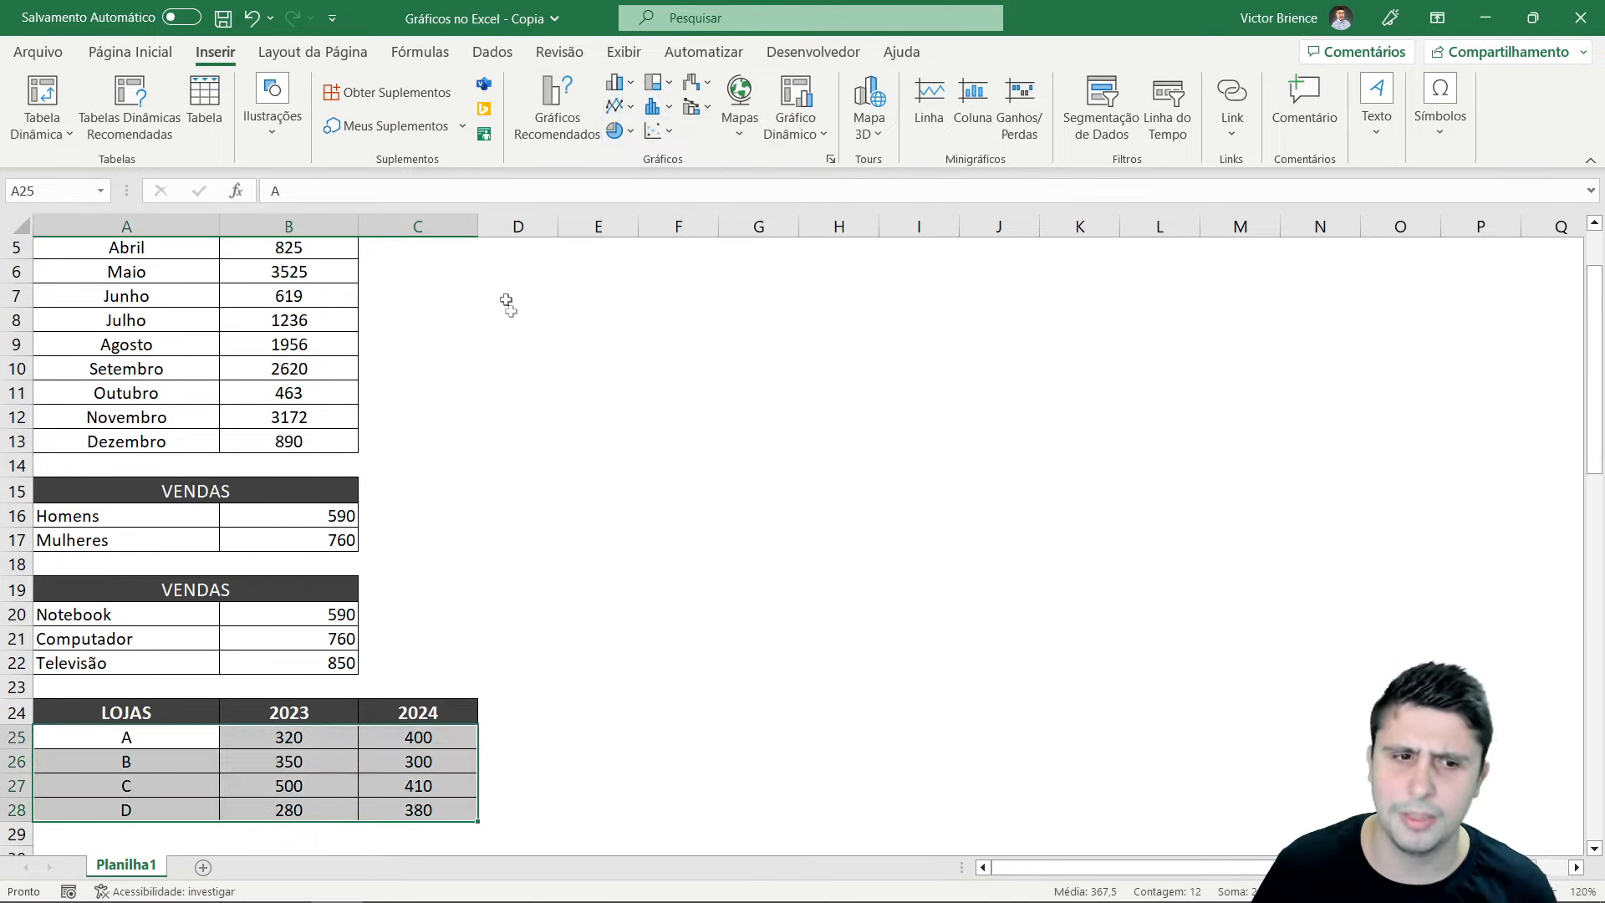
click(565, 424)
Try a 2D line chart from the whole LOJAS table including its header row, A24:C28, and delete the chart
drag(178, 716, 426, 809)
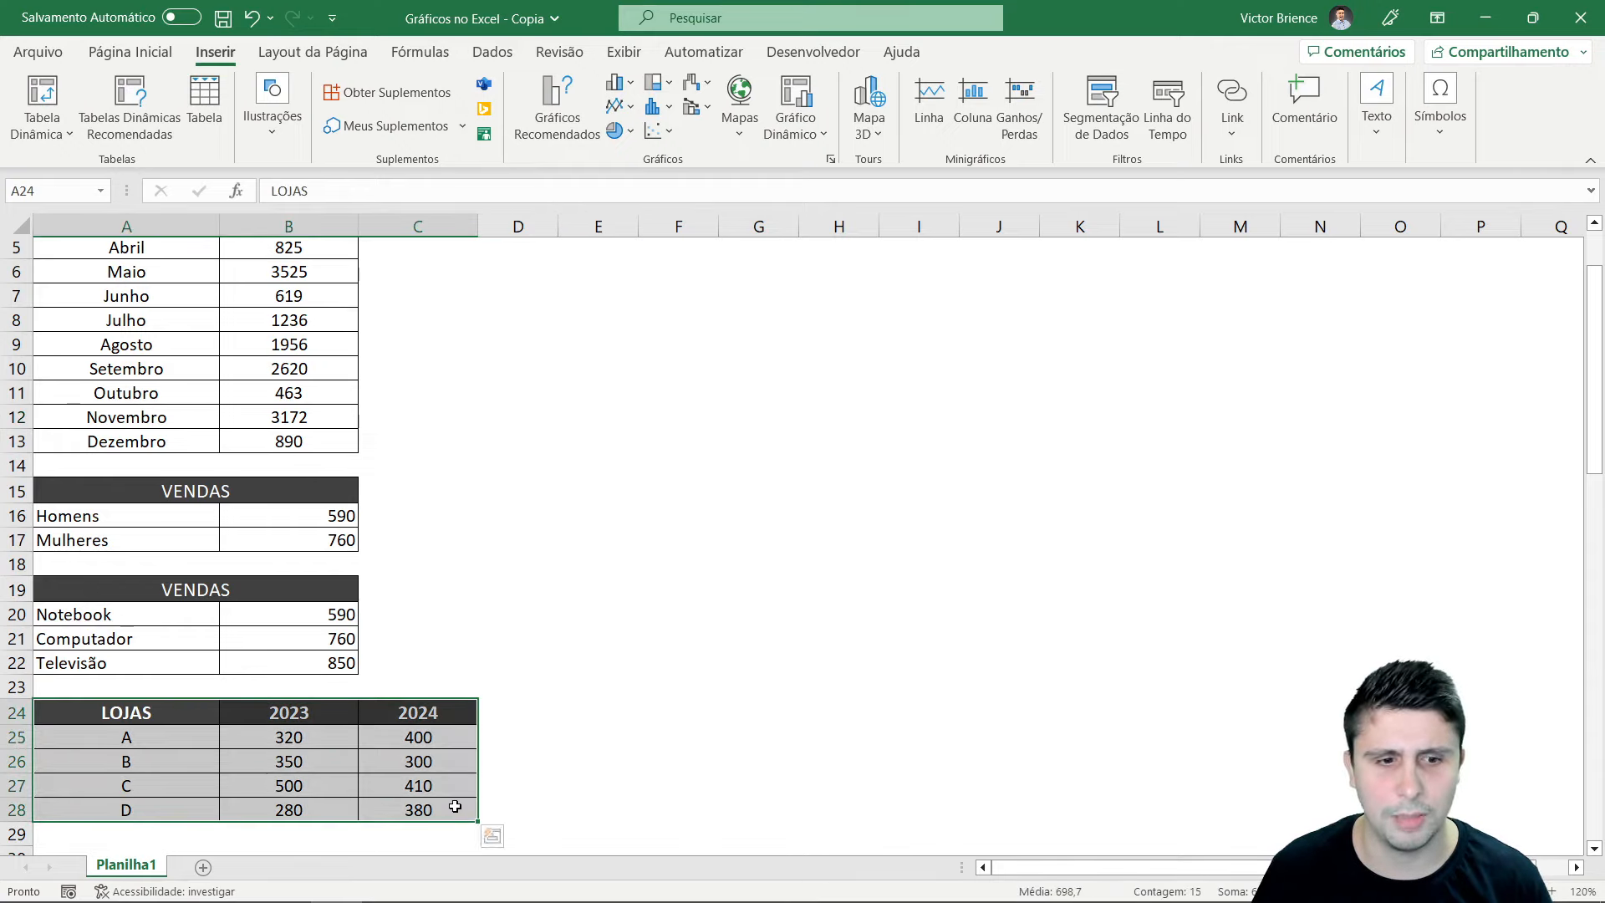
click(616, 106)
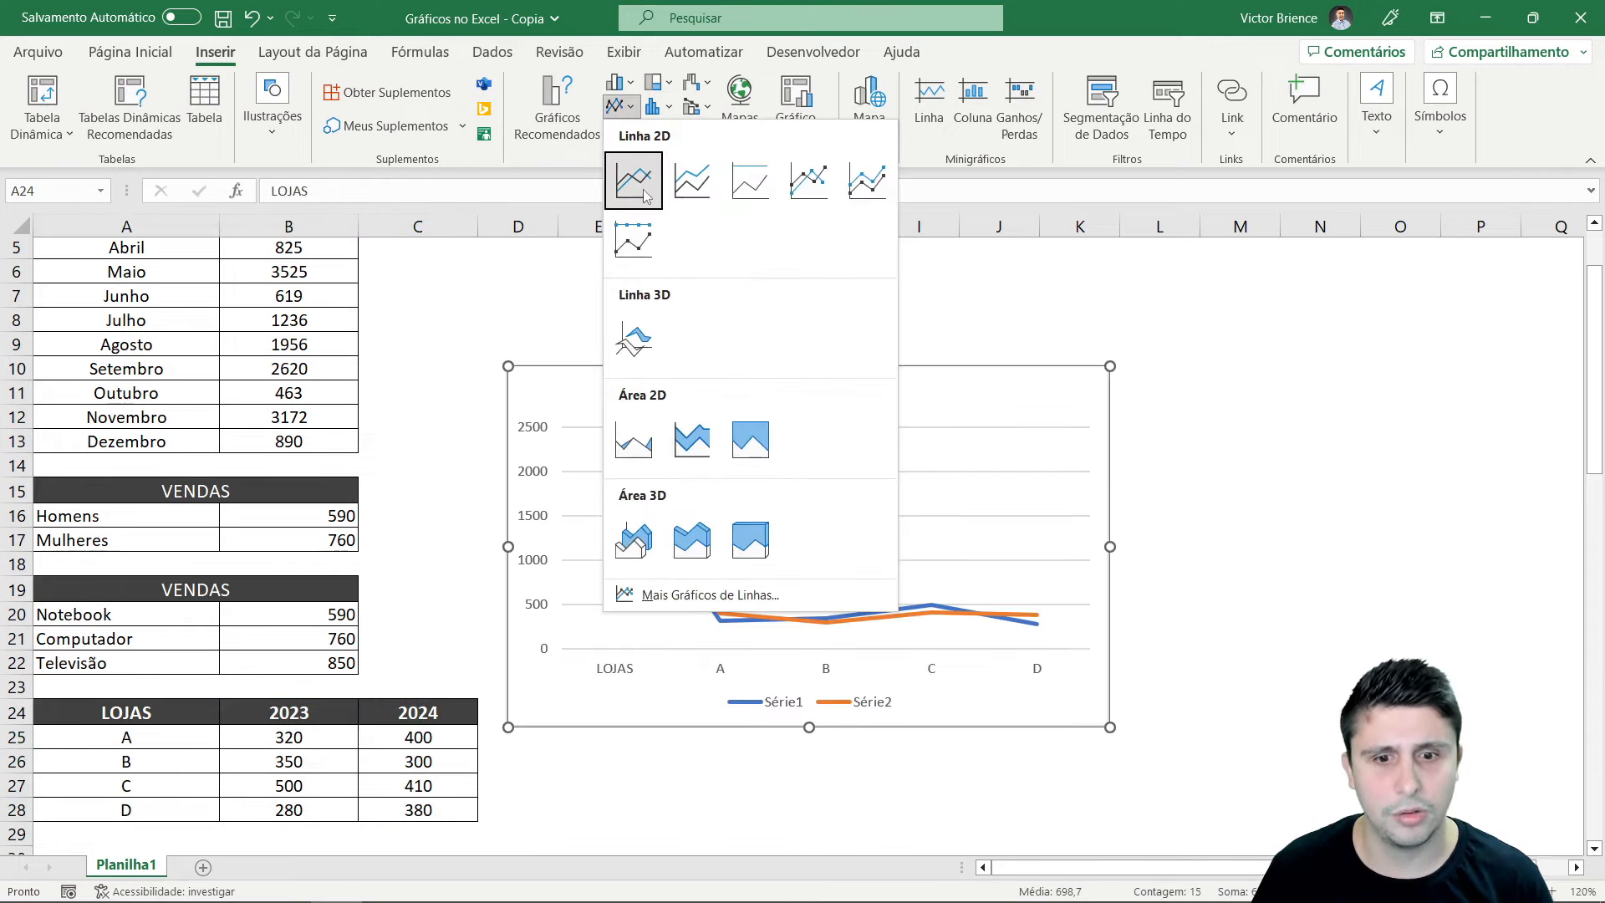
click(632, 172)
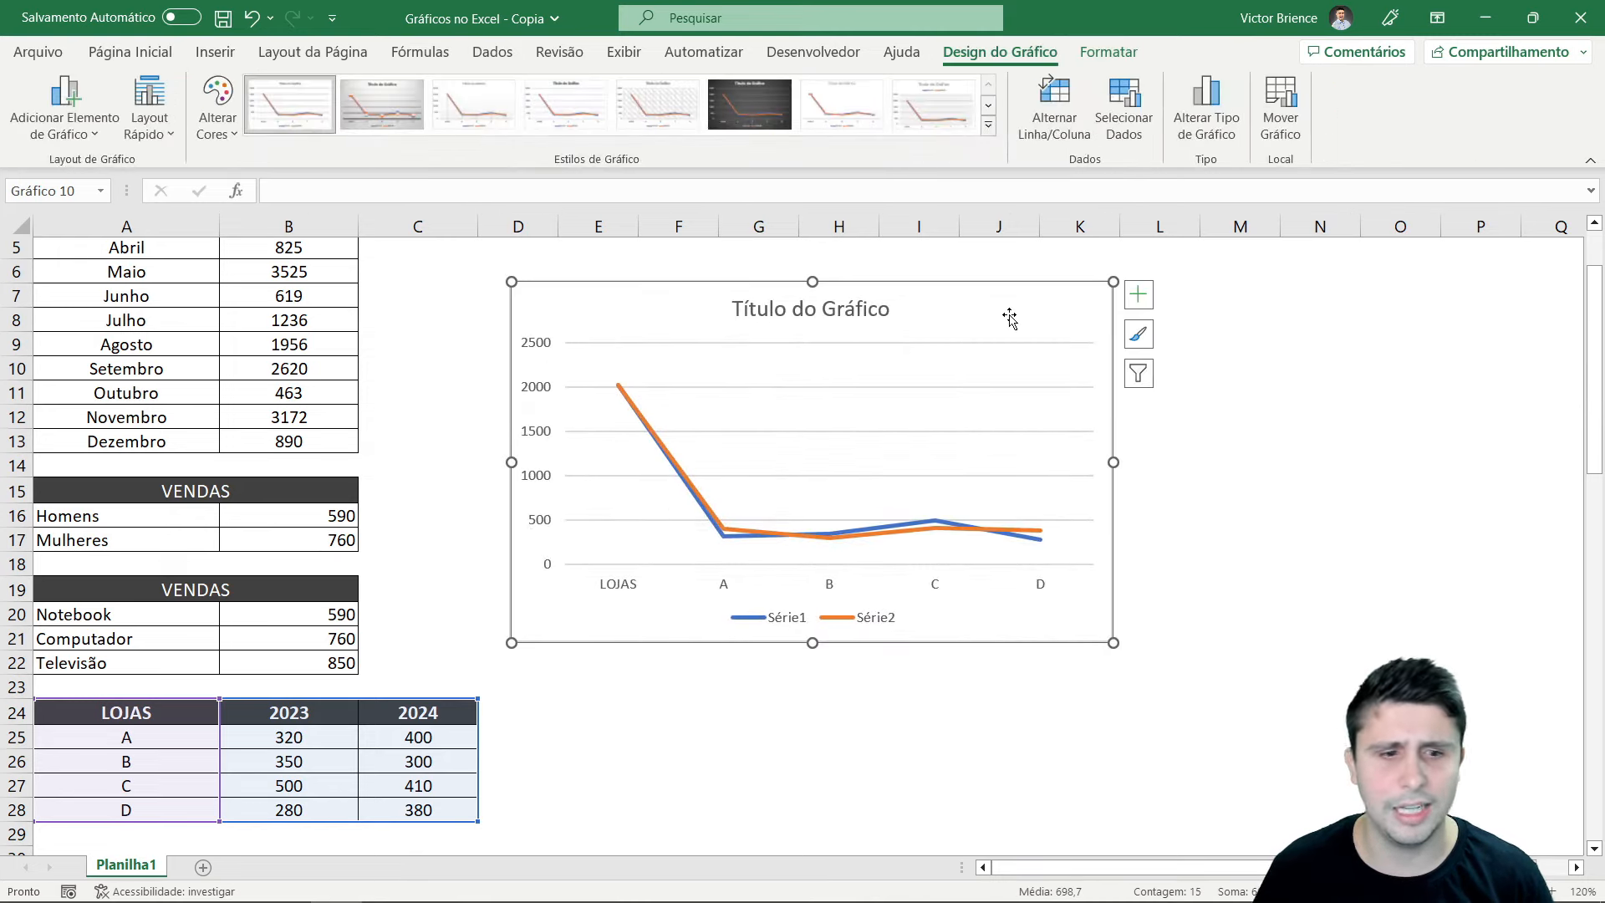
key(Delete)
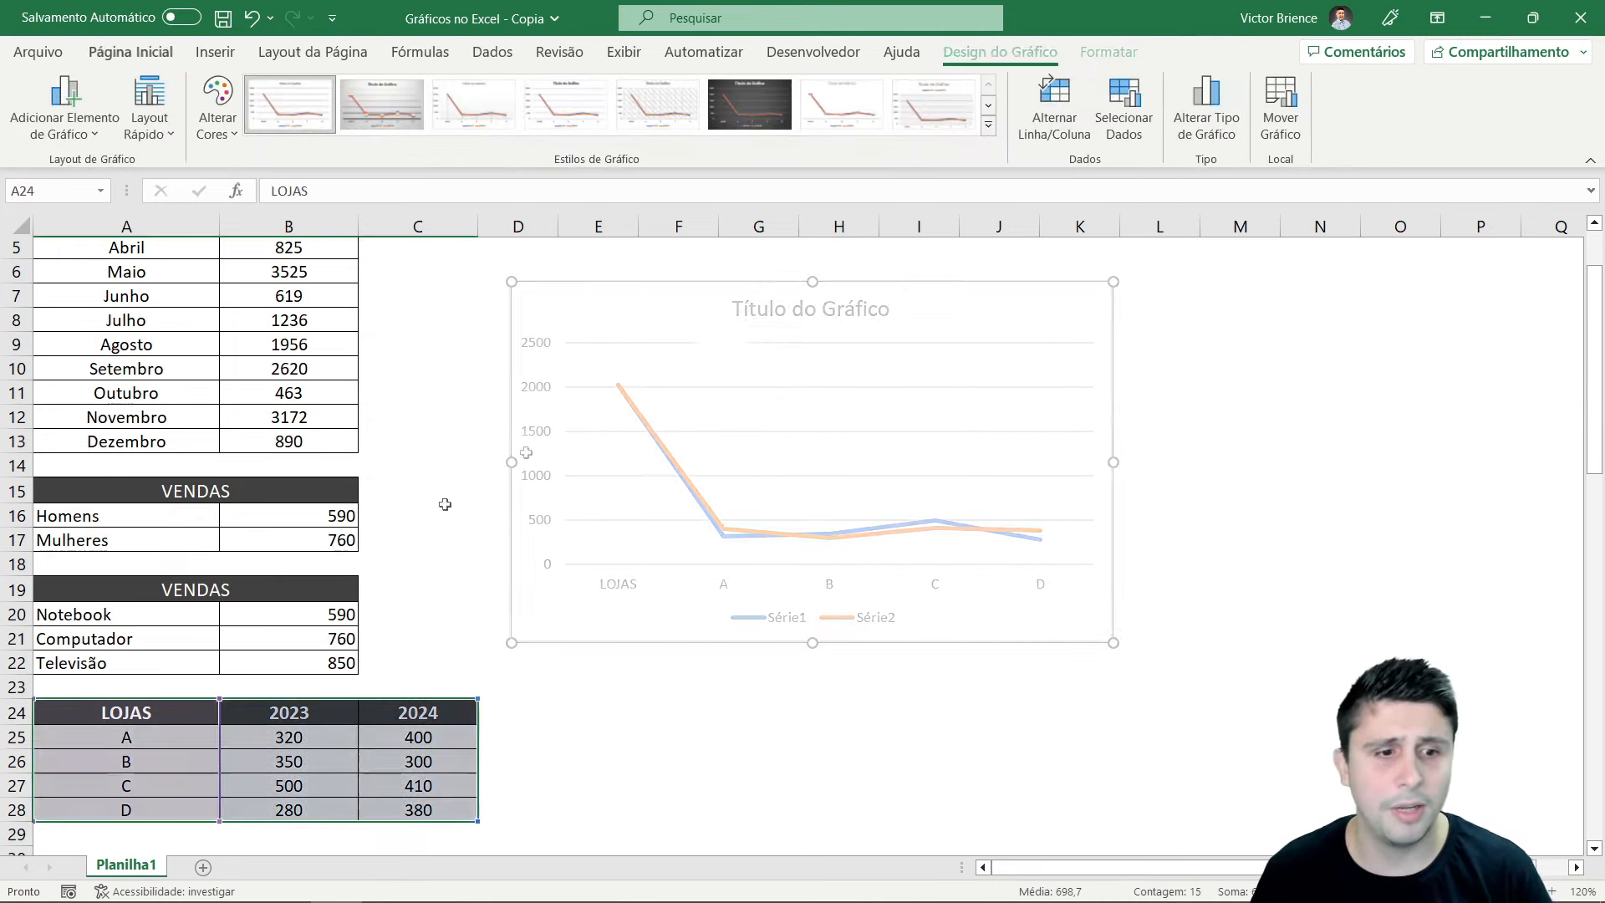
Insert a 2D line chart from the store data in A25:C28 and move it up beside the monthly sales table
click(169, 740)
drag(169, 740, 419, 809)
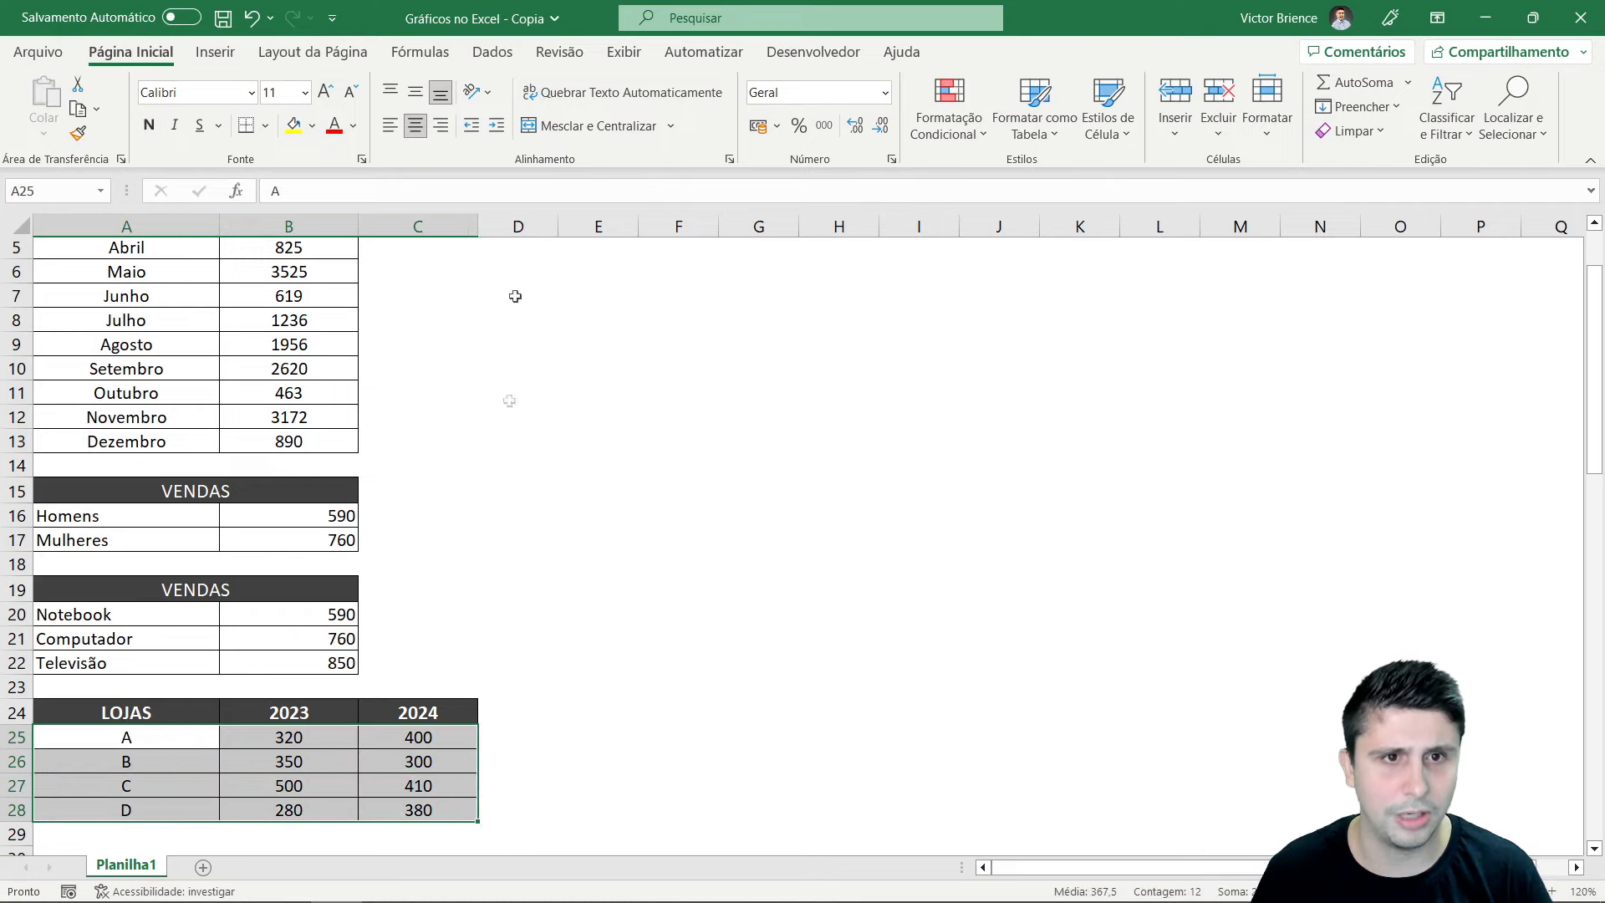
click(215, 52)
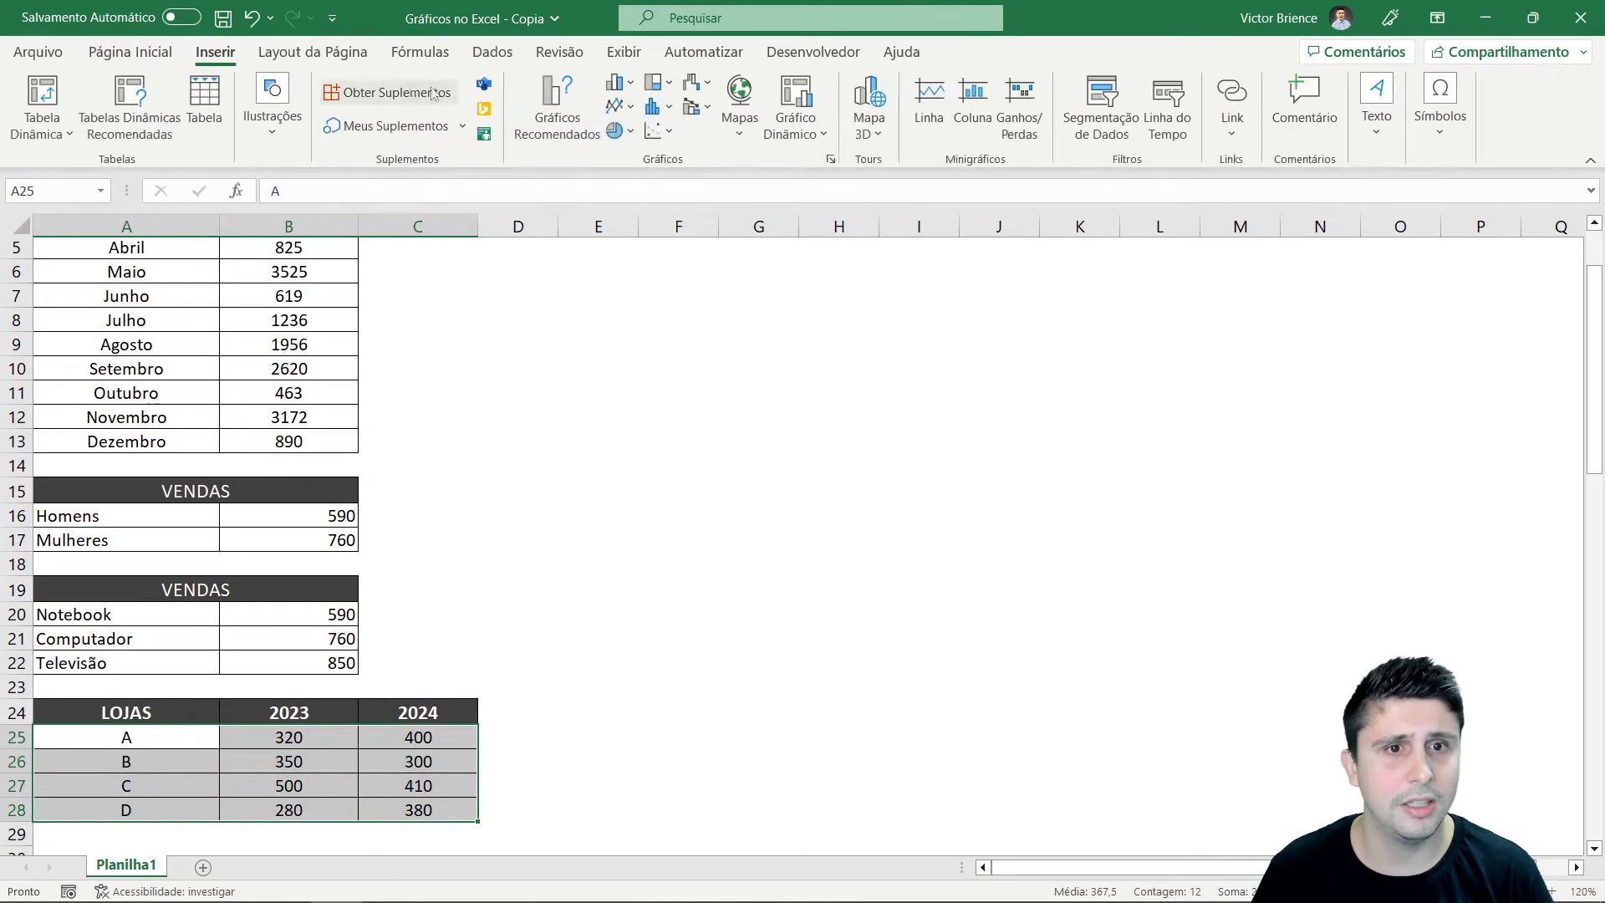
click(620, 106)
click(644, 182)
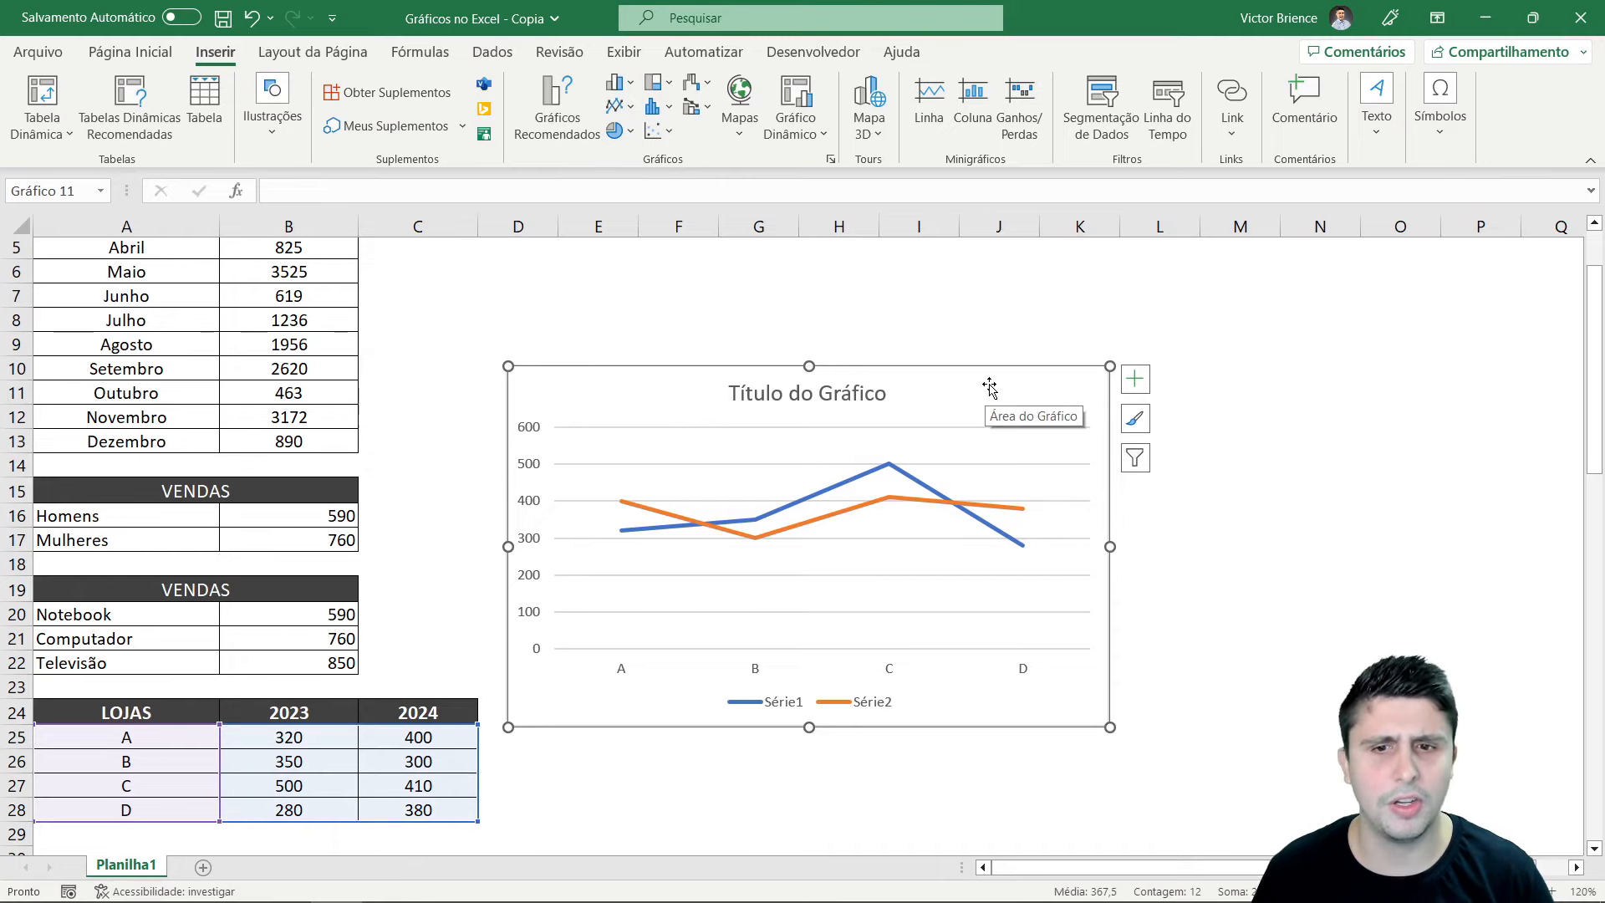
drag(989, 387, 952, 251)
click(1229, 386)
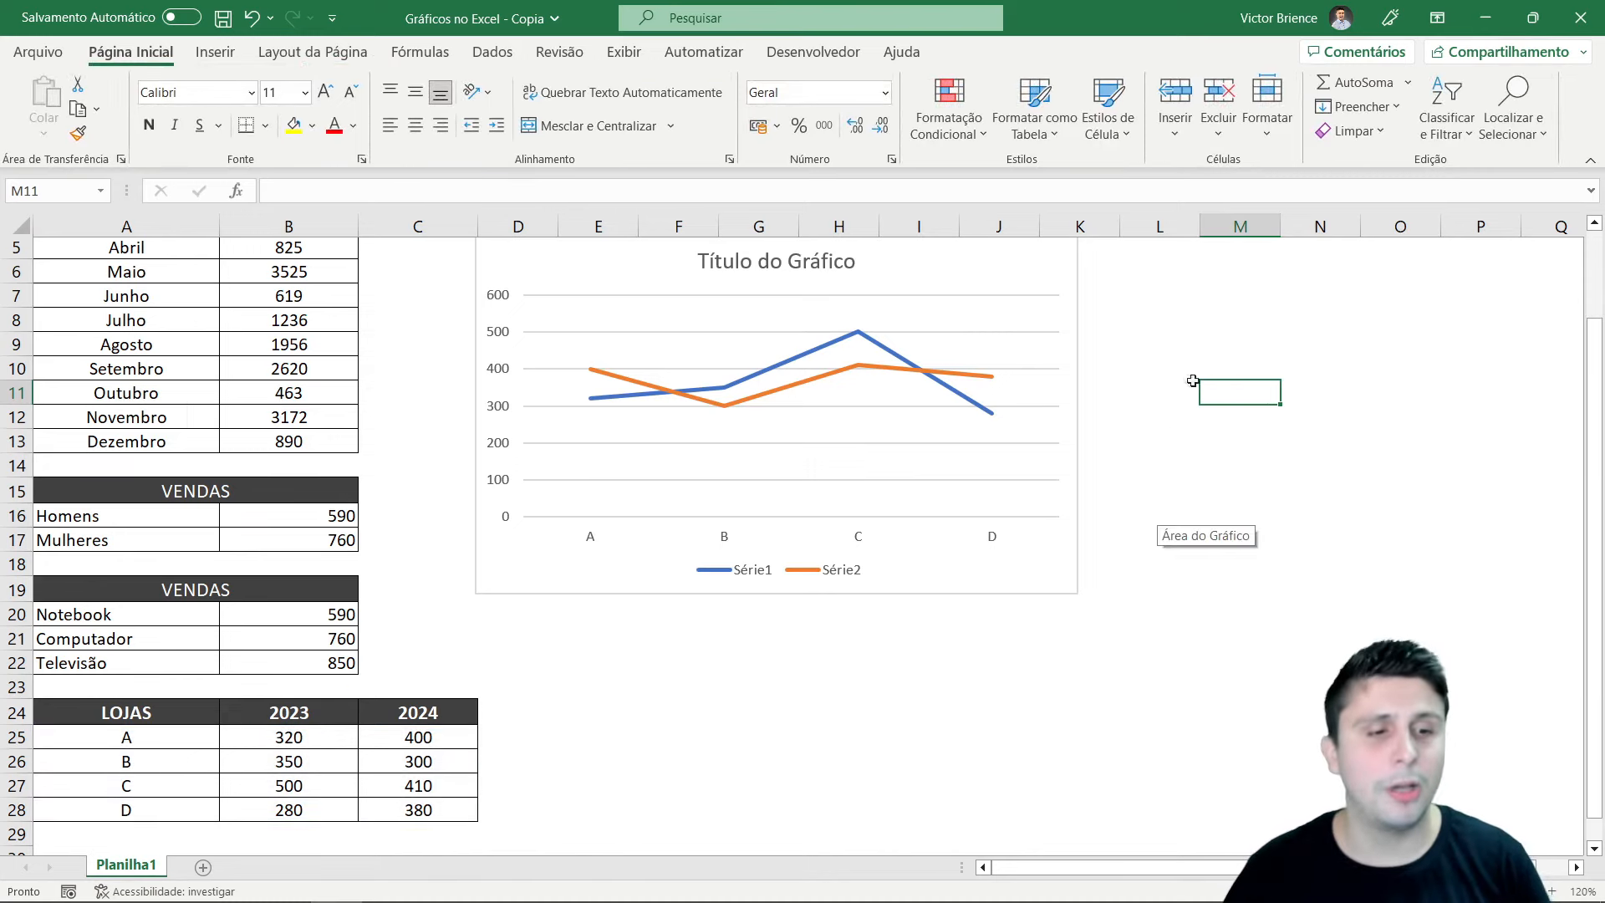
Title the store line chart "Lojas por ano"
click(815, 263)
drag(854, 261, 715, 262)
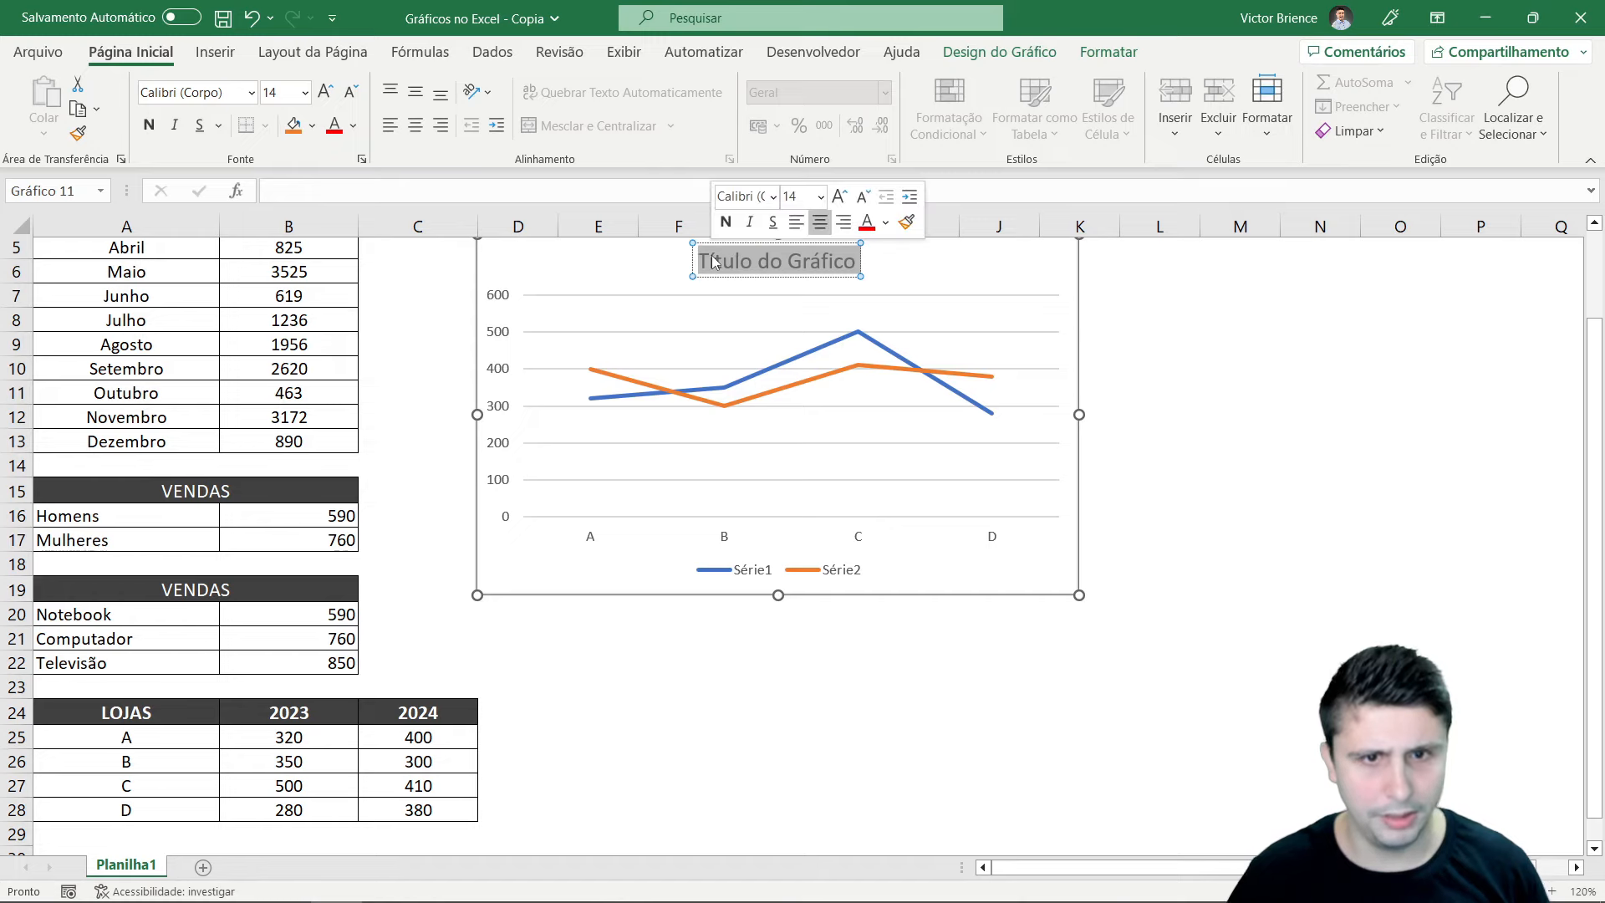
text(Ve)
key(BackSpace)
key(BackSpace)
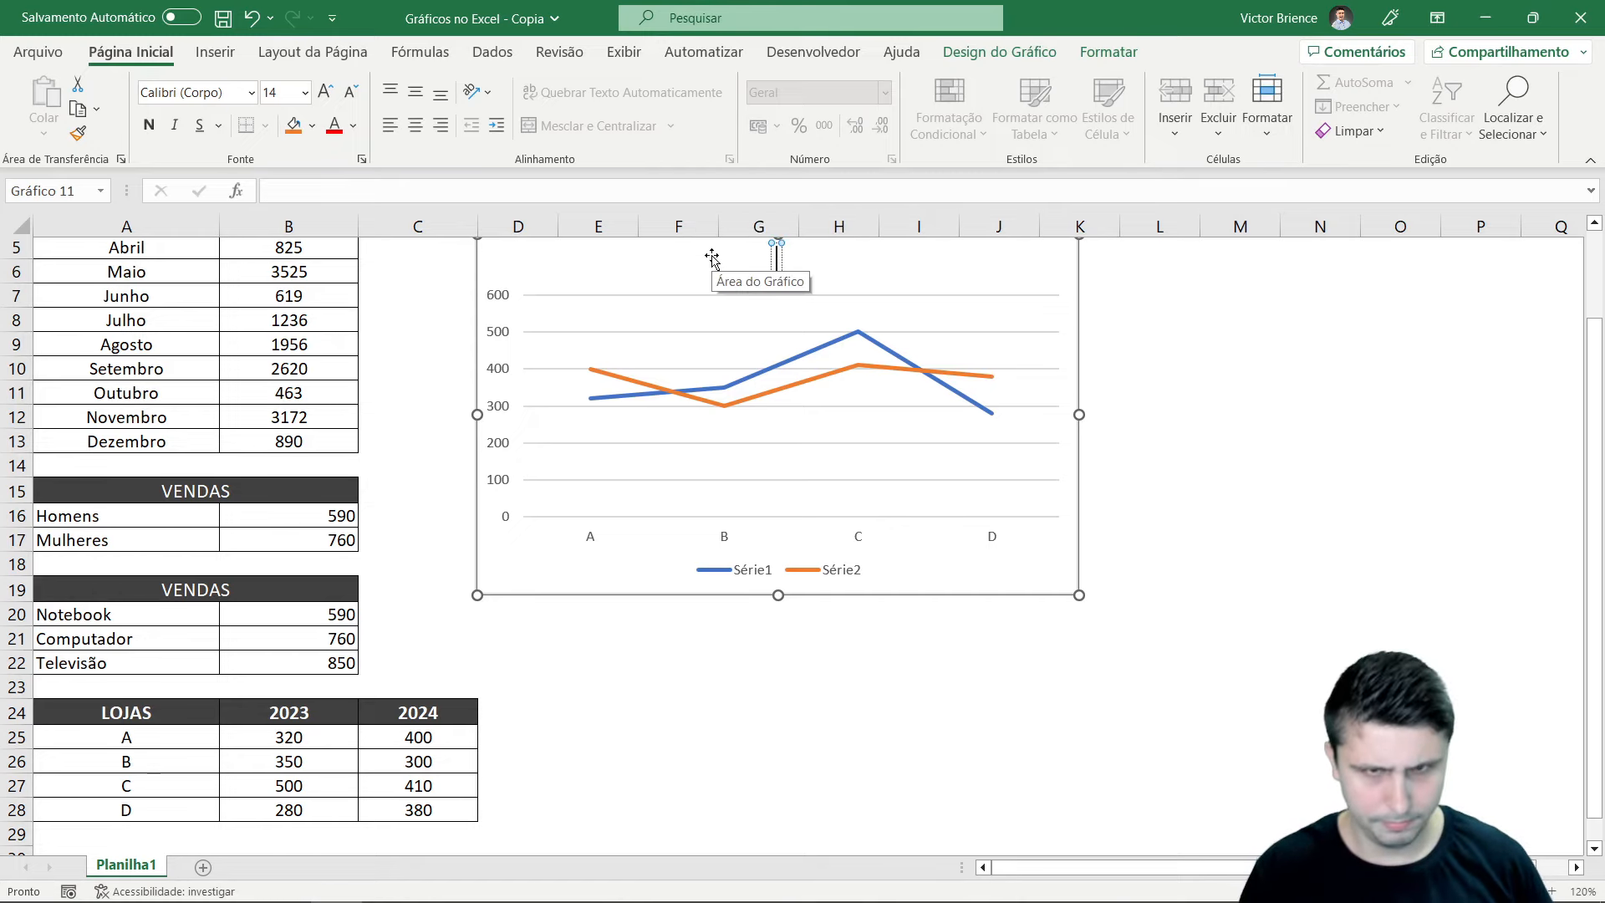
text(Lojas por ano)
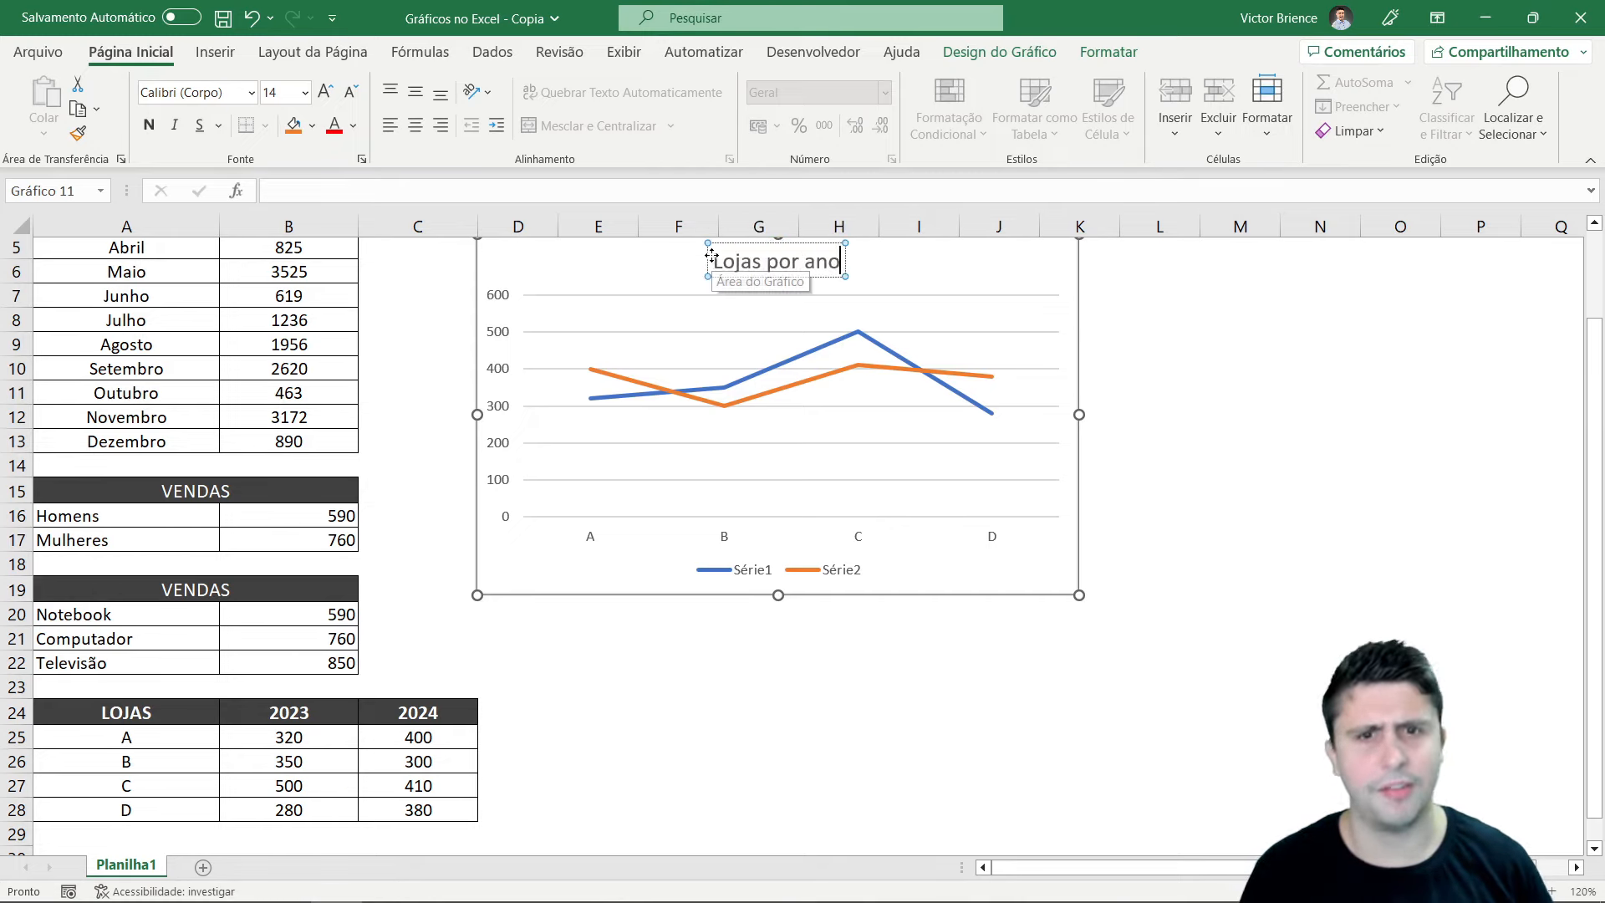
click(1160, 416)
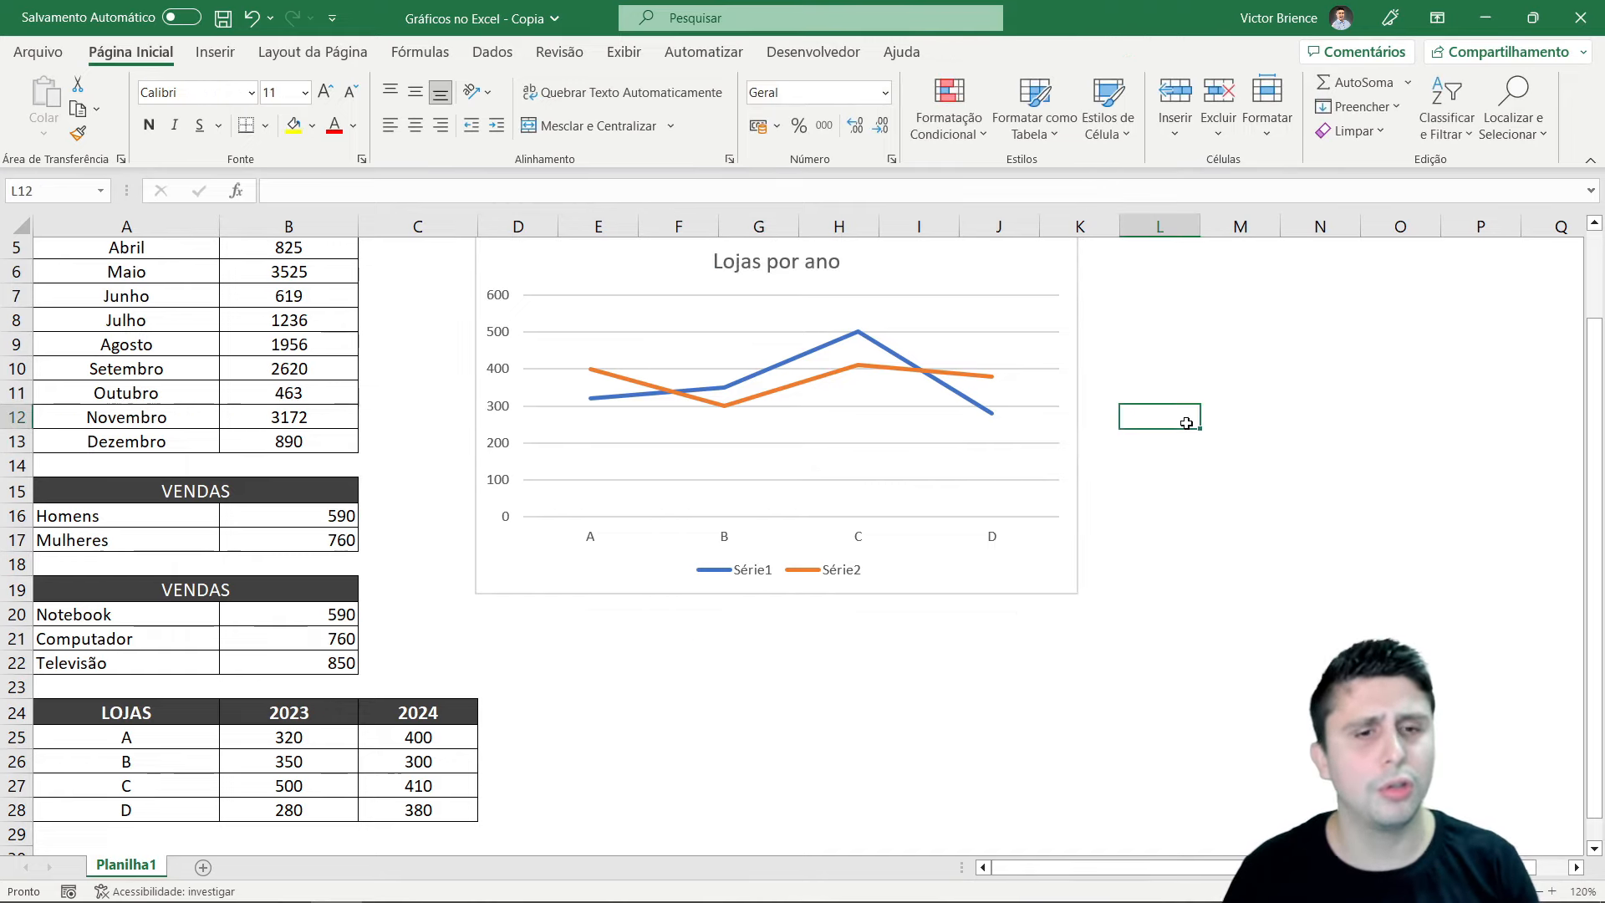
Turn the Lojas por ano chart's legend off and on, and set its position to Parte Inferior
click(967, 269)
click(1104, 251)
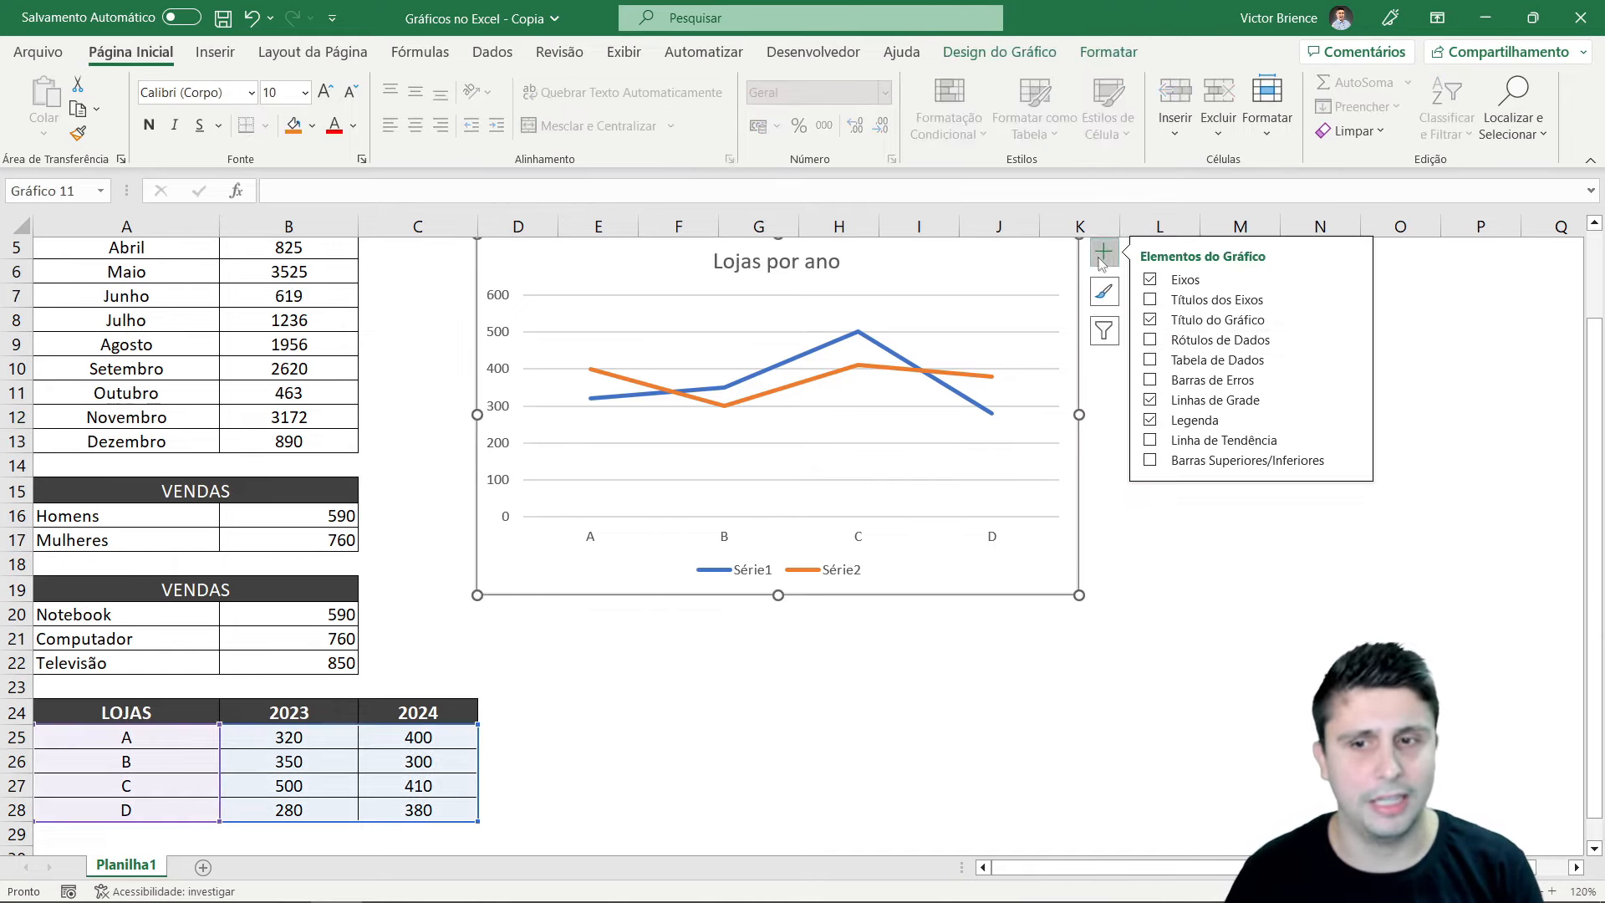
click(1150, 419)
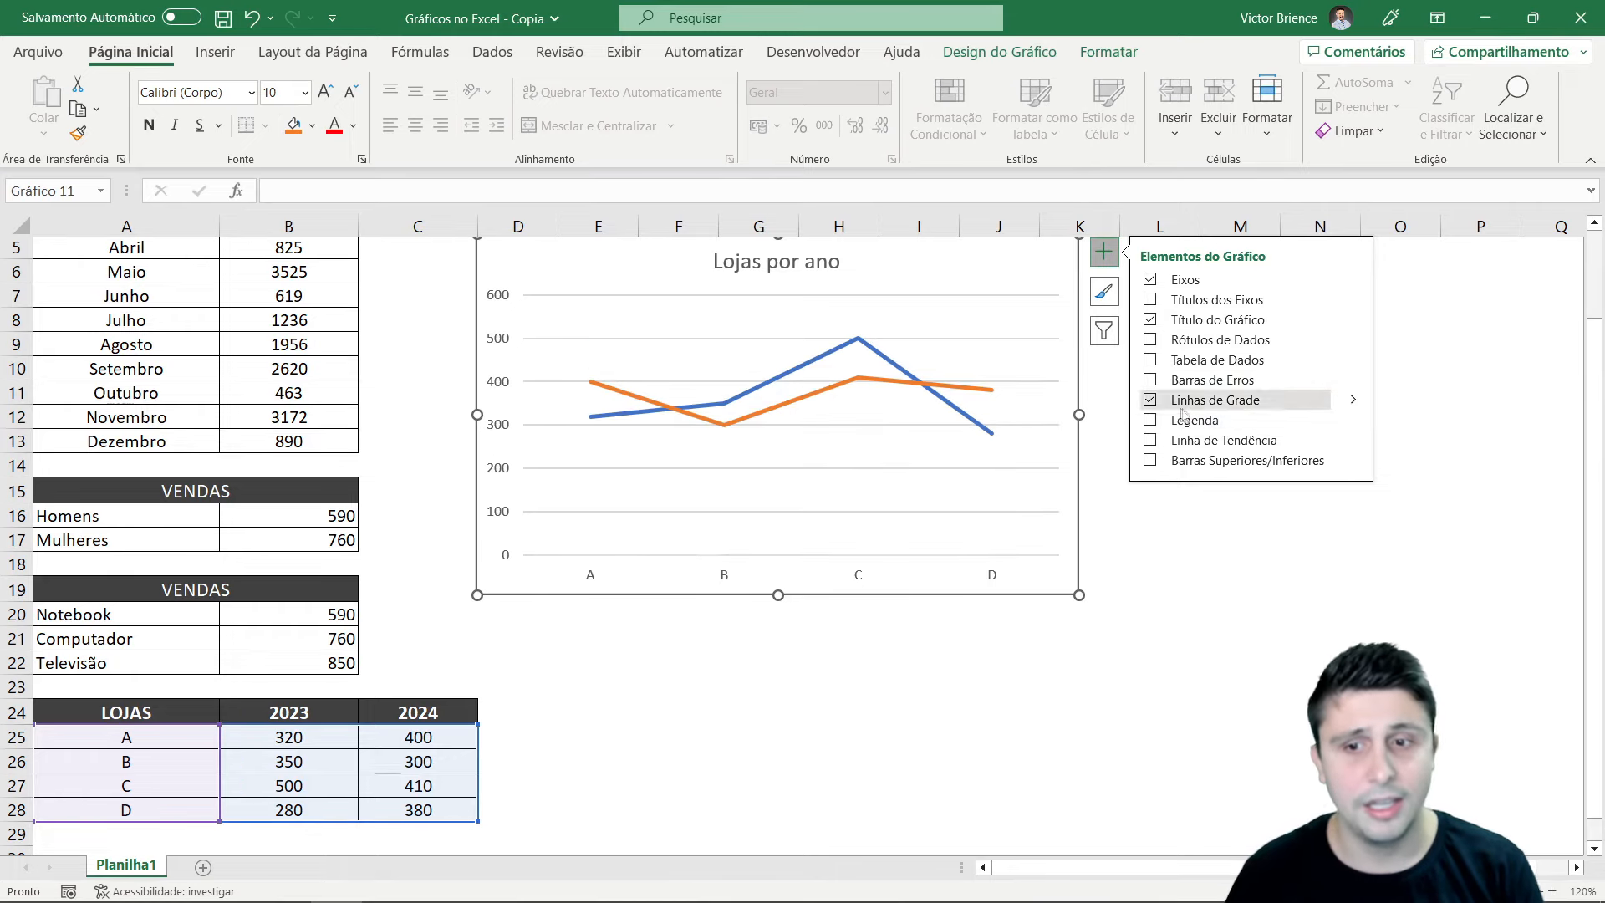
click(1151, 421)
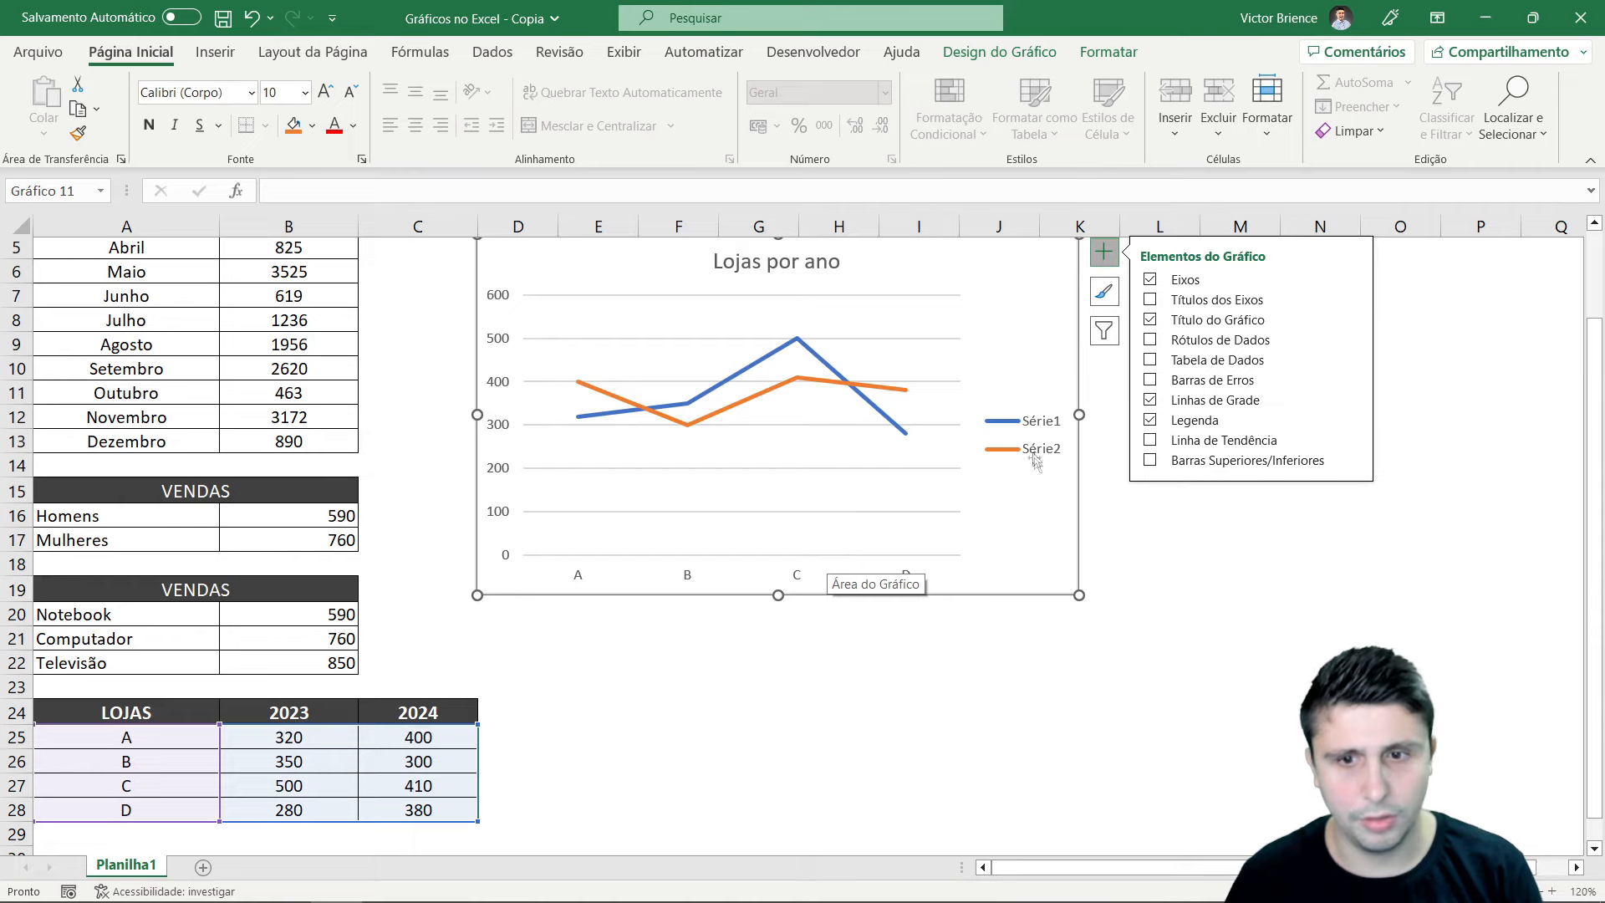
click(1354, 421)
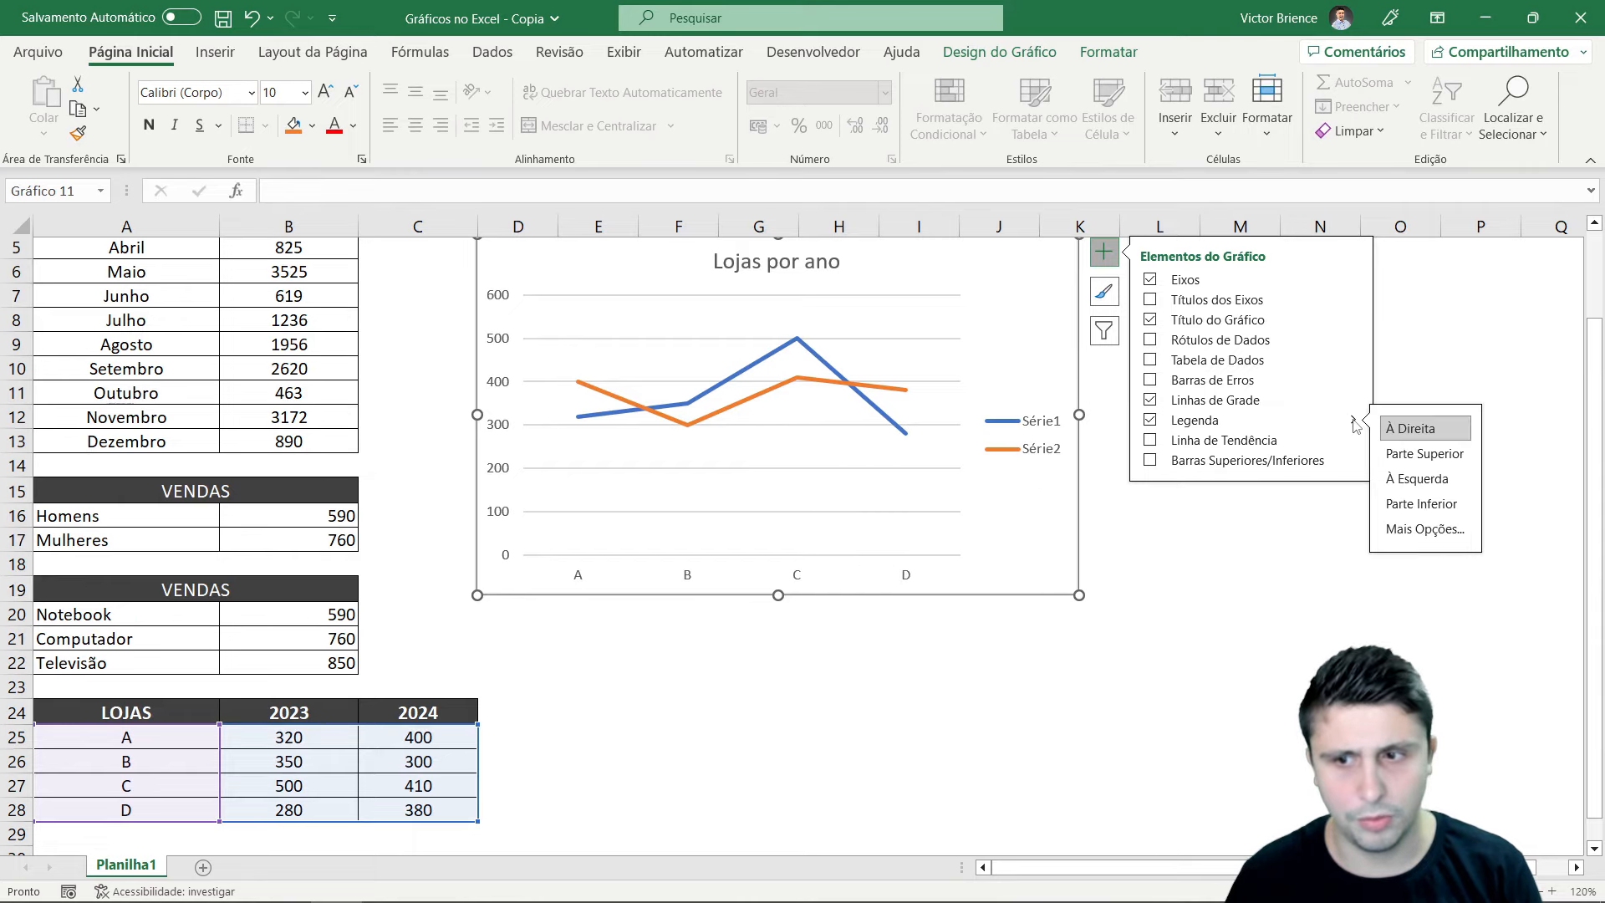
click(1409, 501)
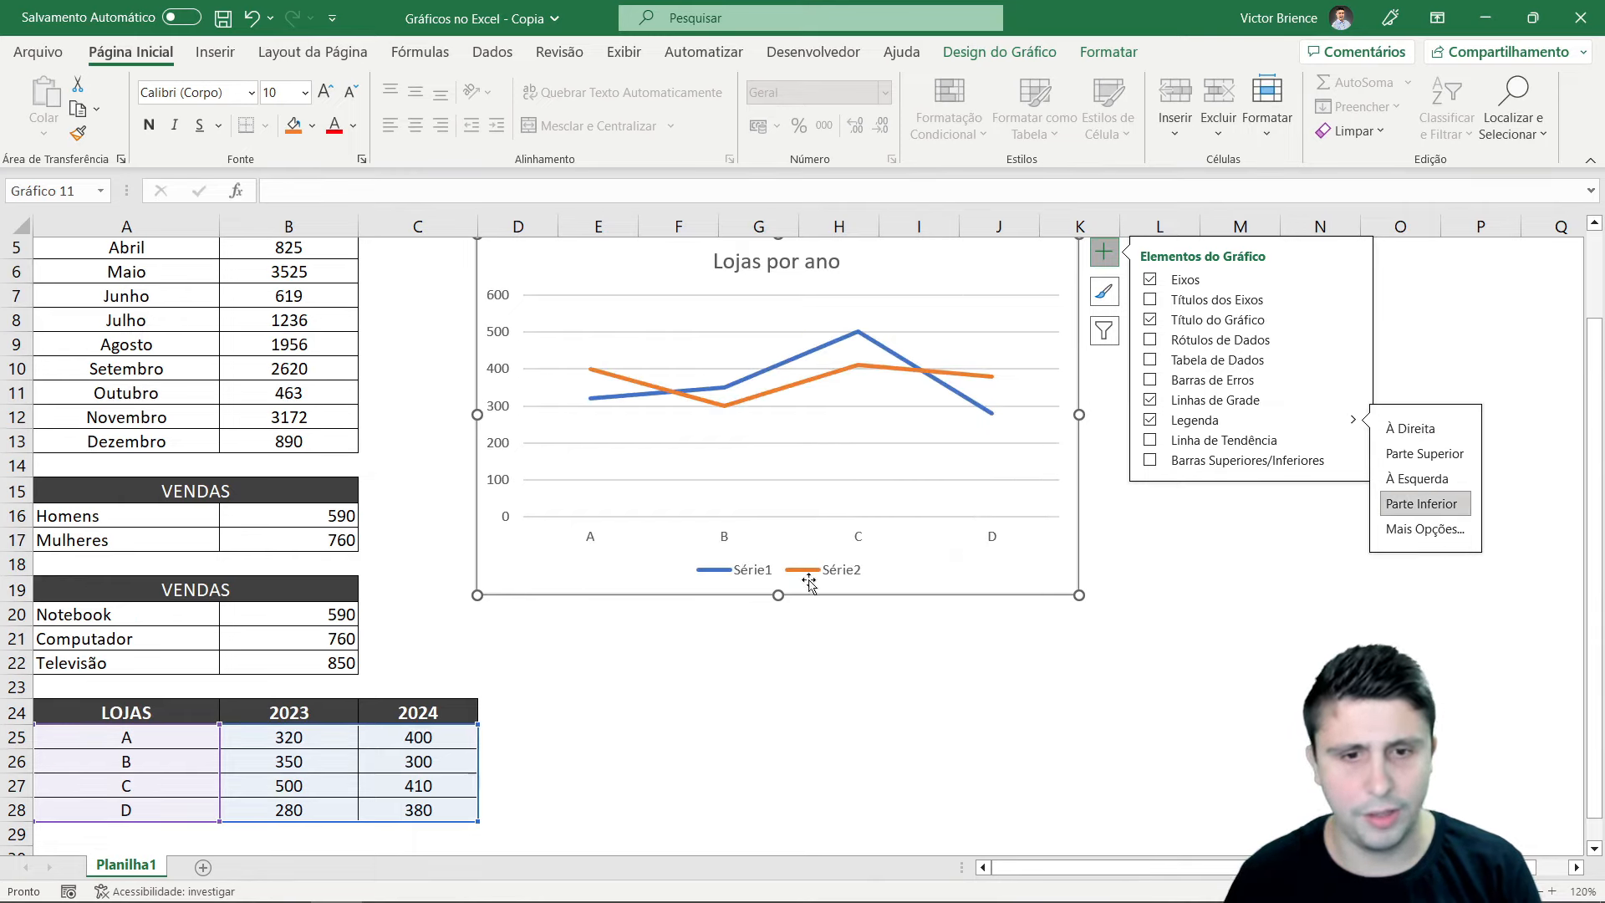
key(Escape)
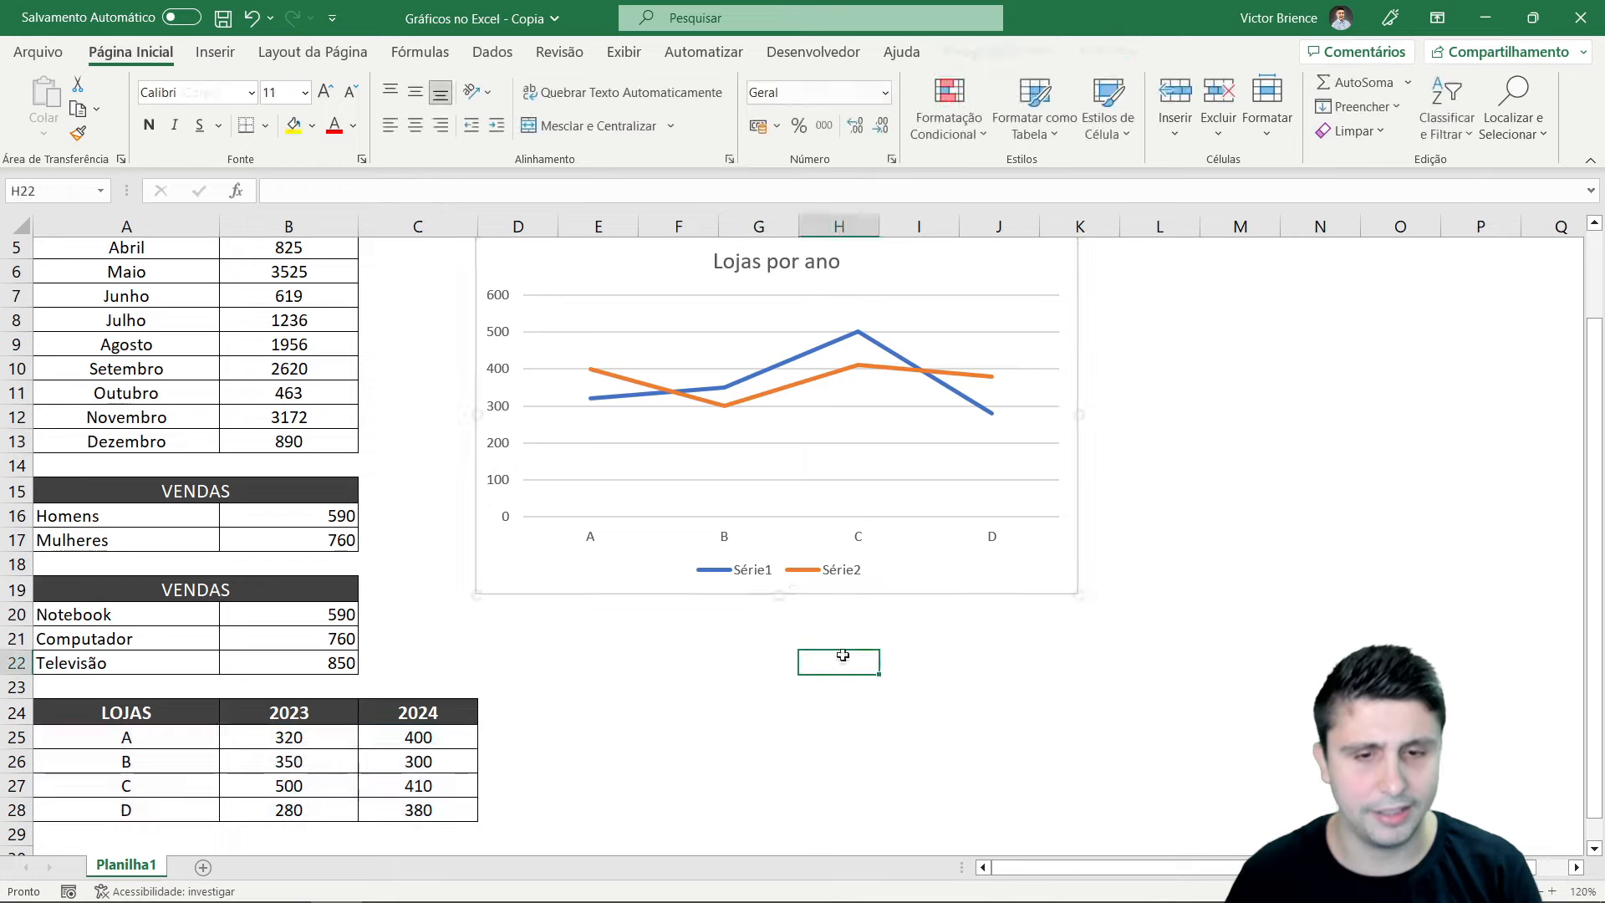
Edit the Lojas por ano chart's data source so the first series takes its name from the 2023 header in B24
click(757, 572)
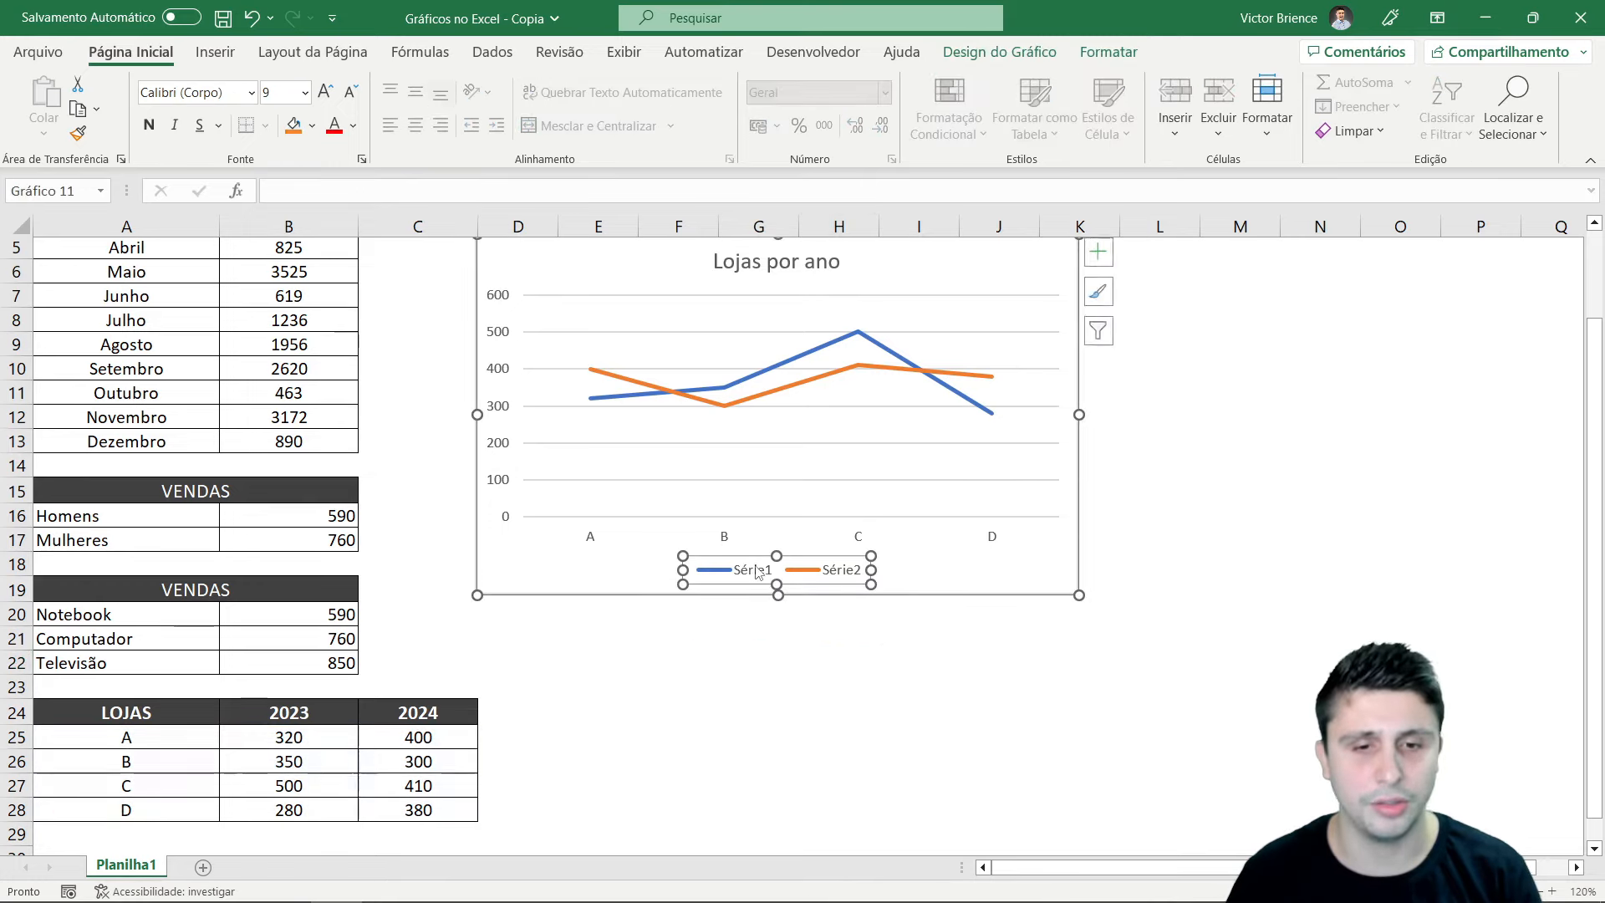
click(1108, 52)
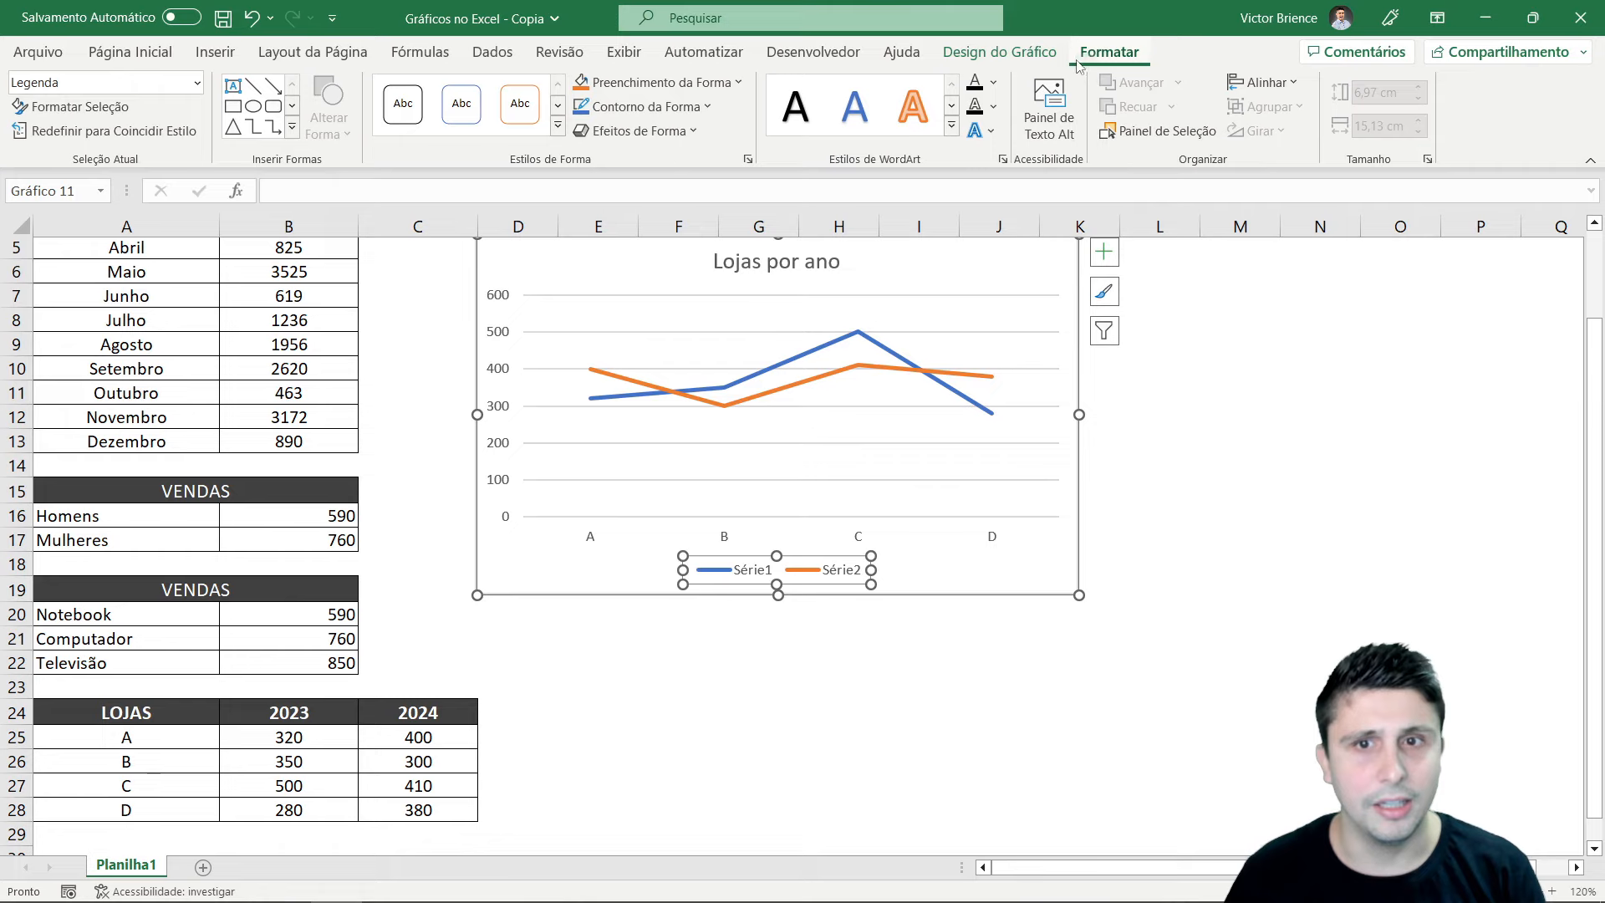
click(1004, 55)
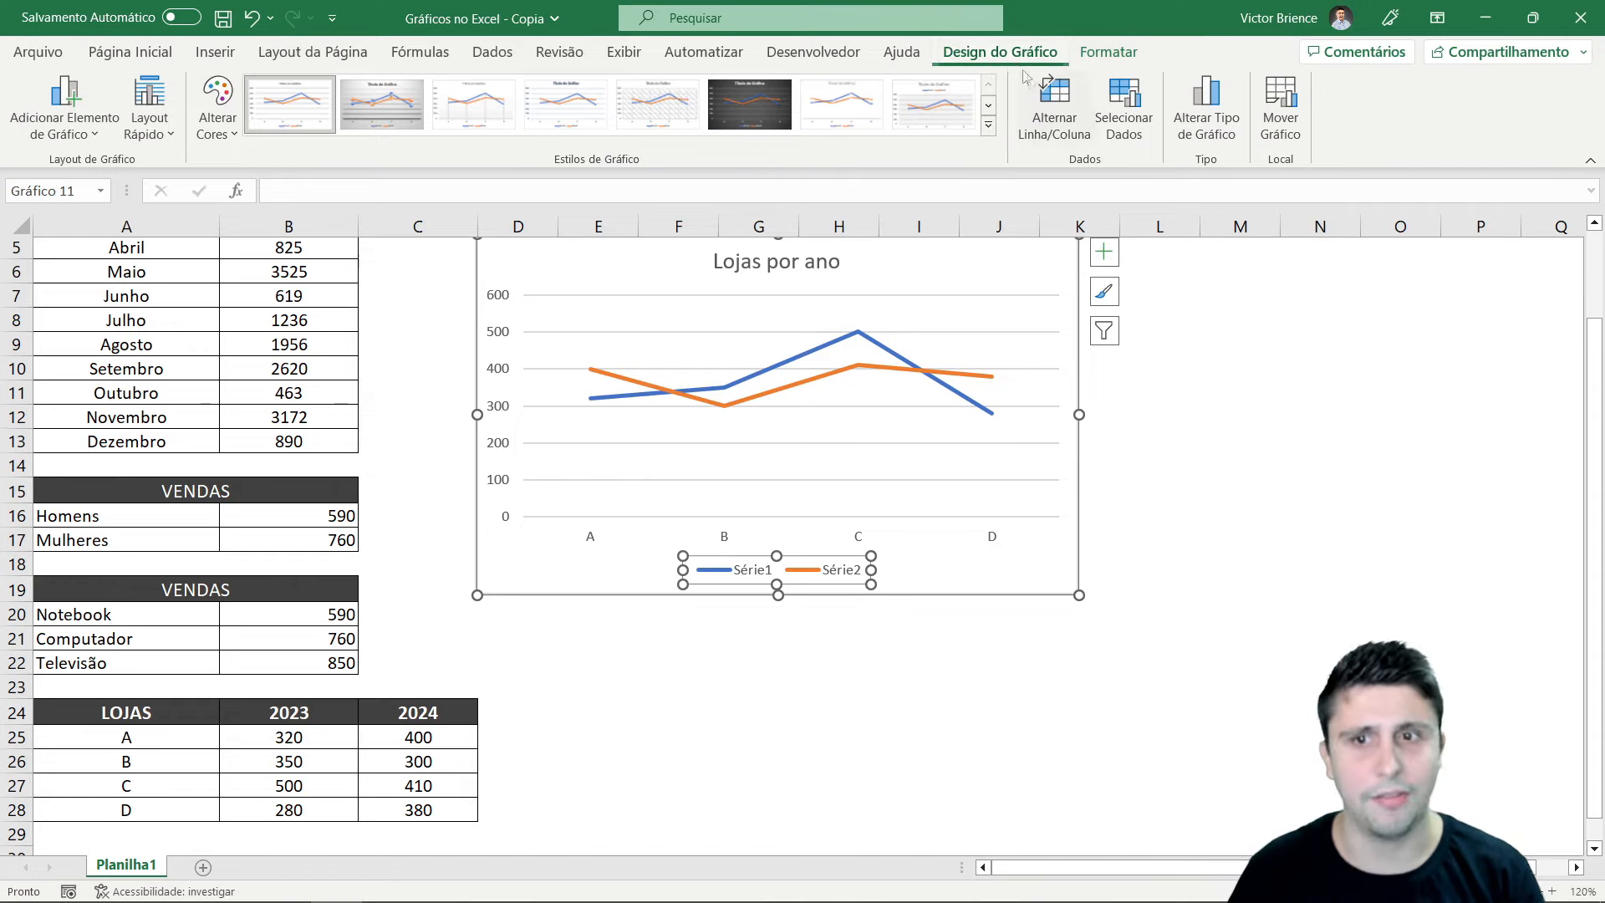
click(1124, 120)
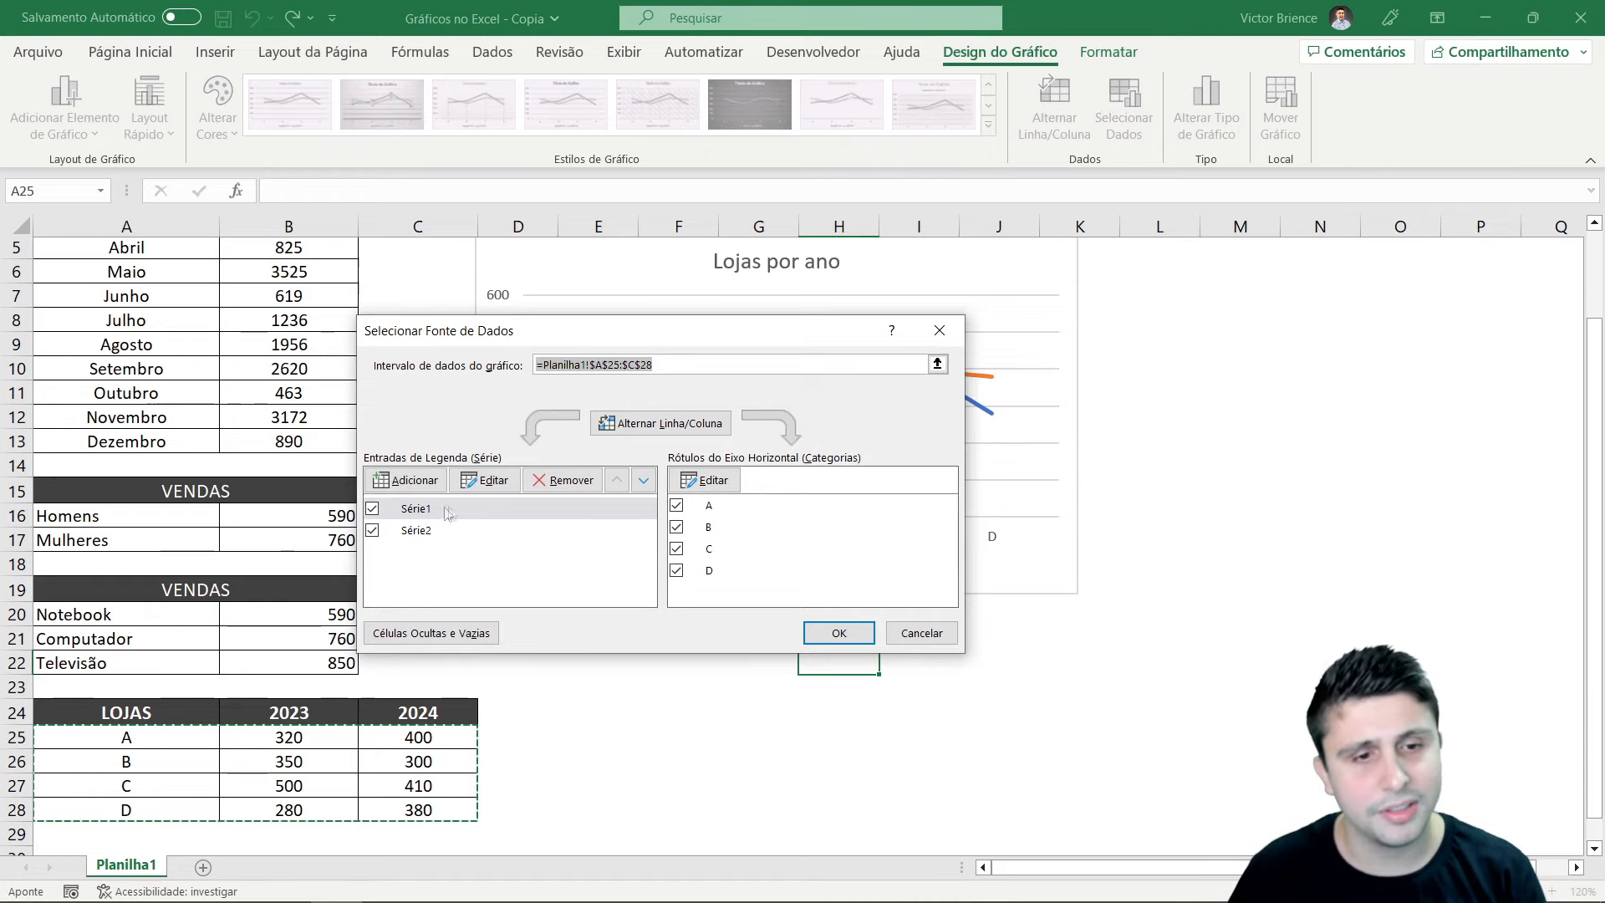
click(491, 483)
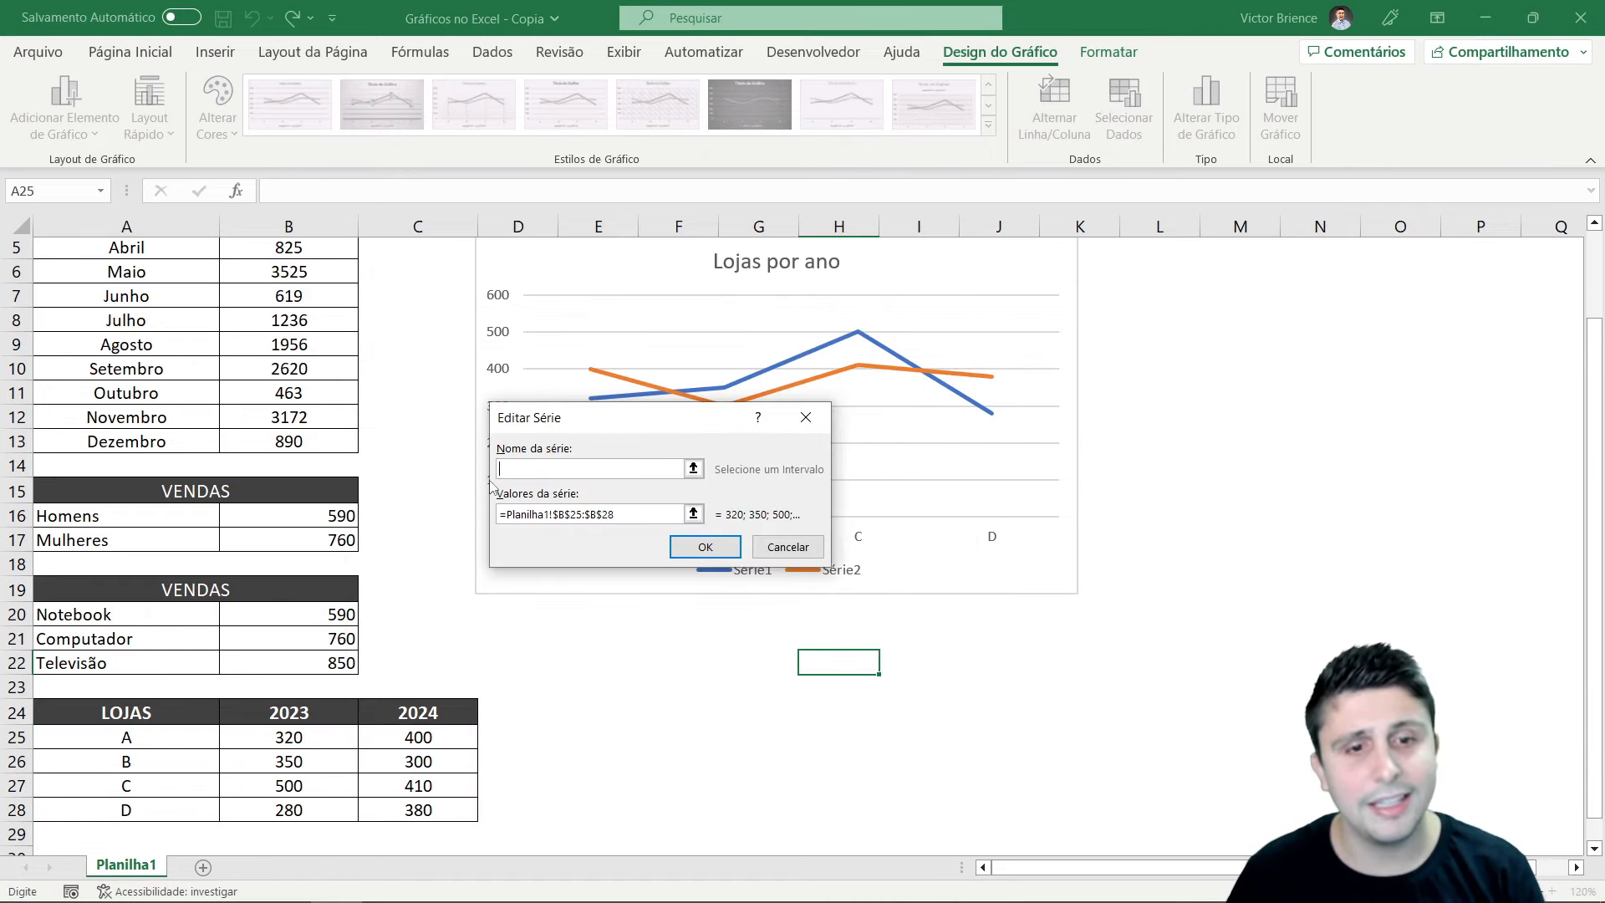
click(313, 715)
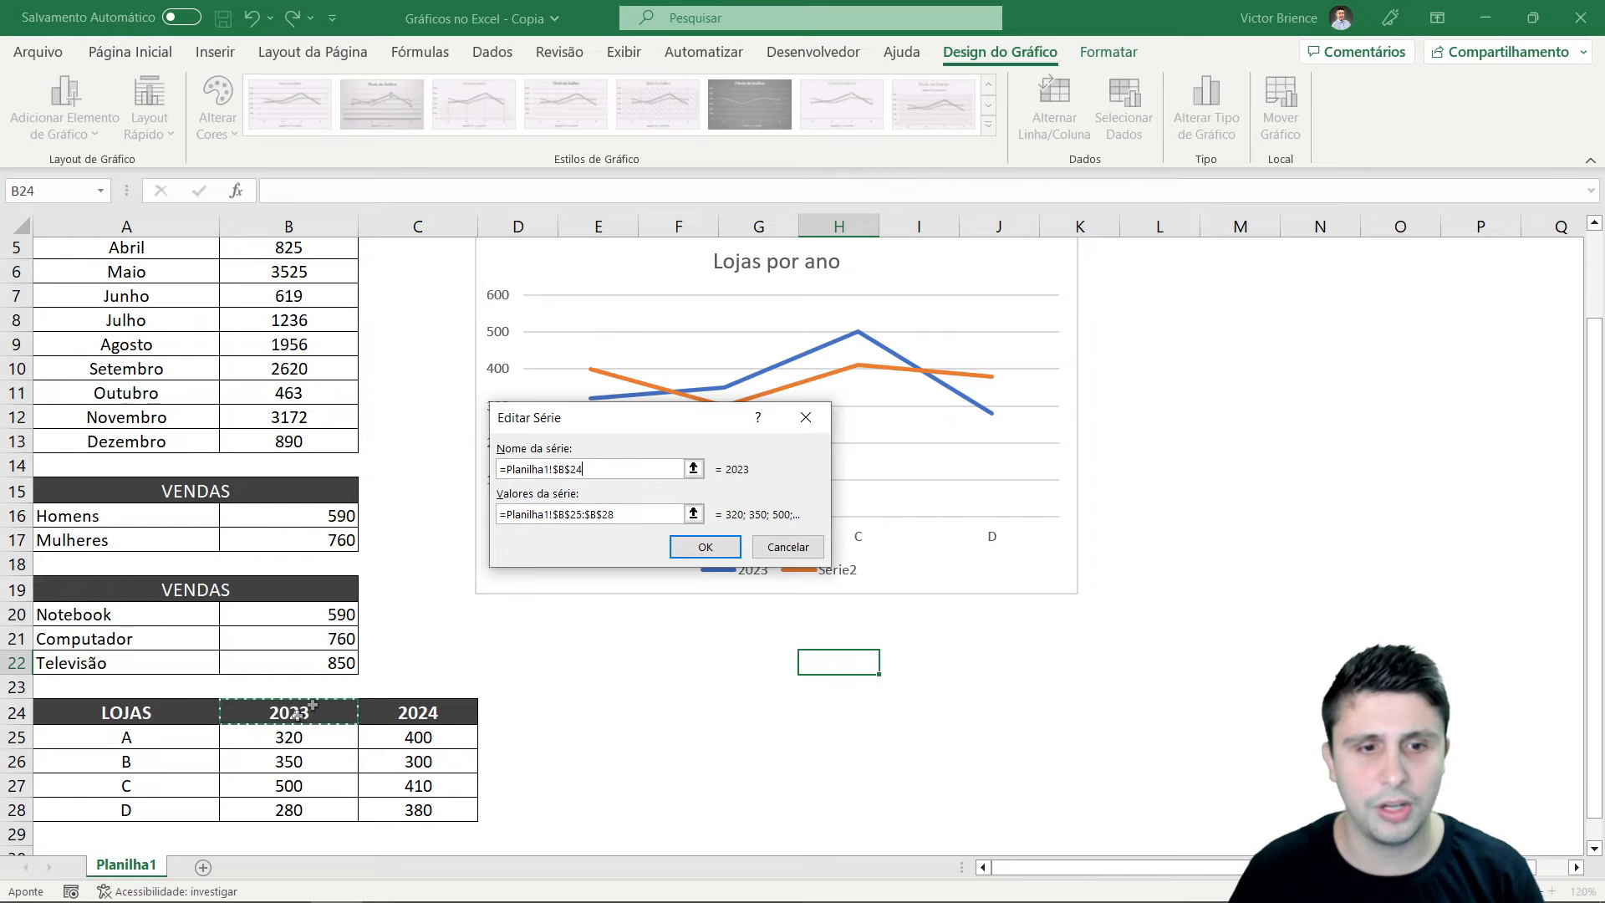
click(679, 551)
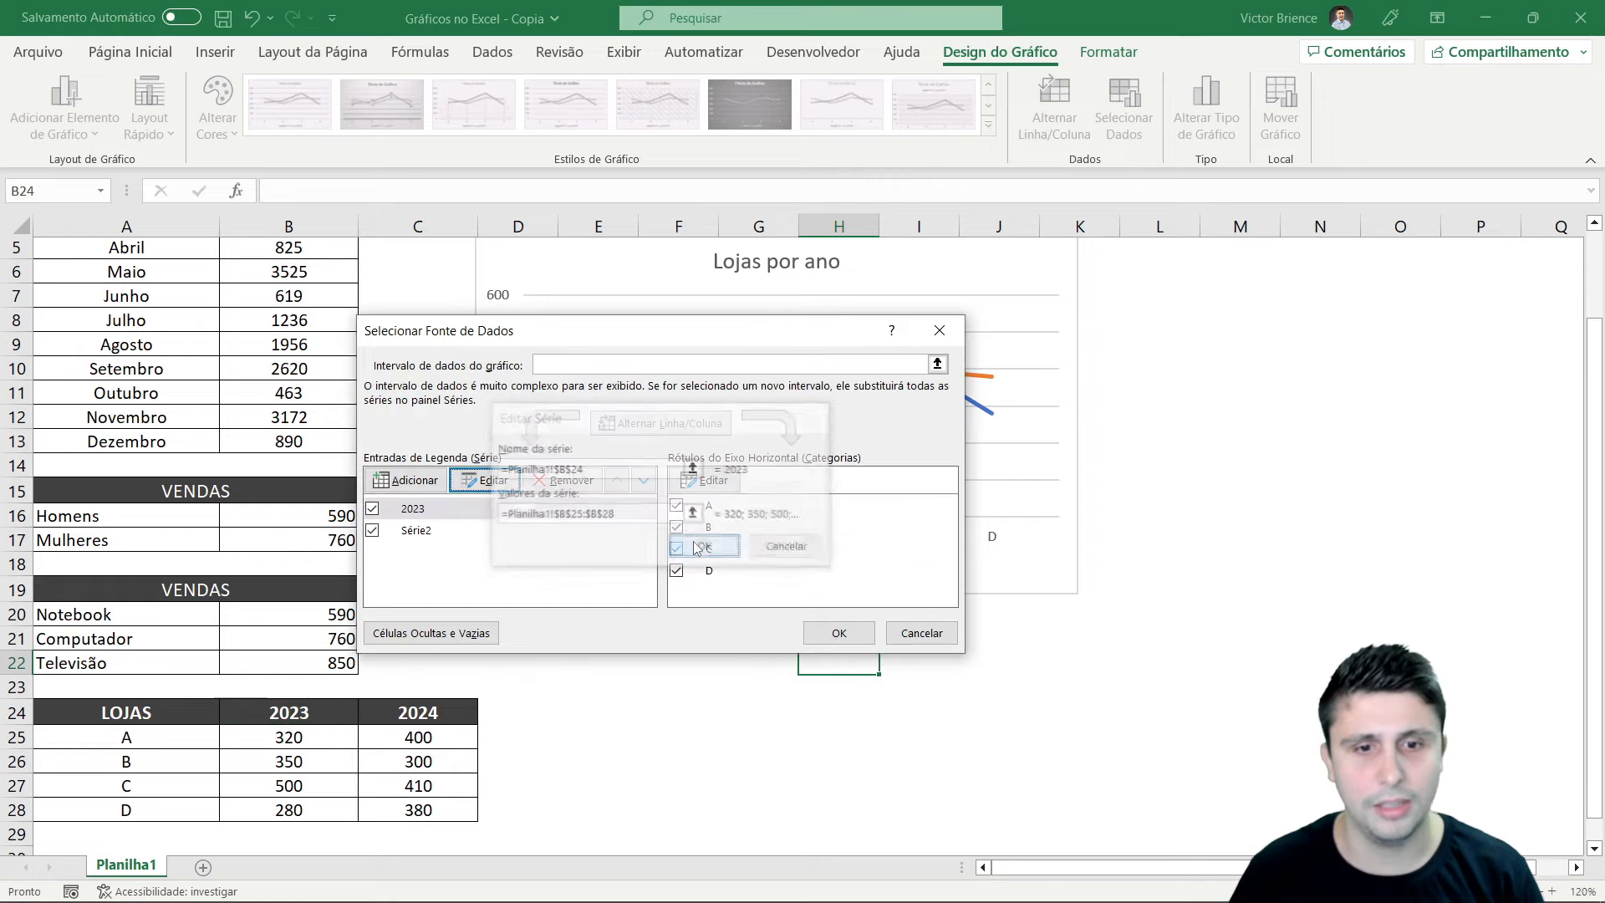
Name the chart's second series from the 2024 header in cell C24
click(434, 535)
click(487, 482)
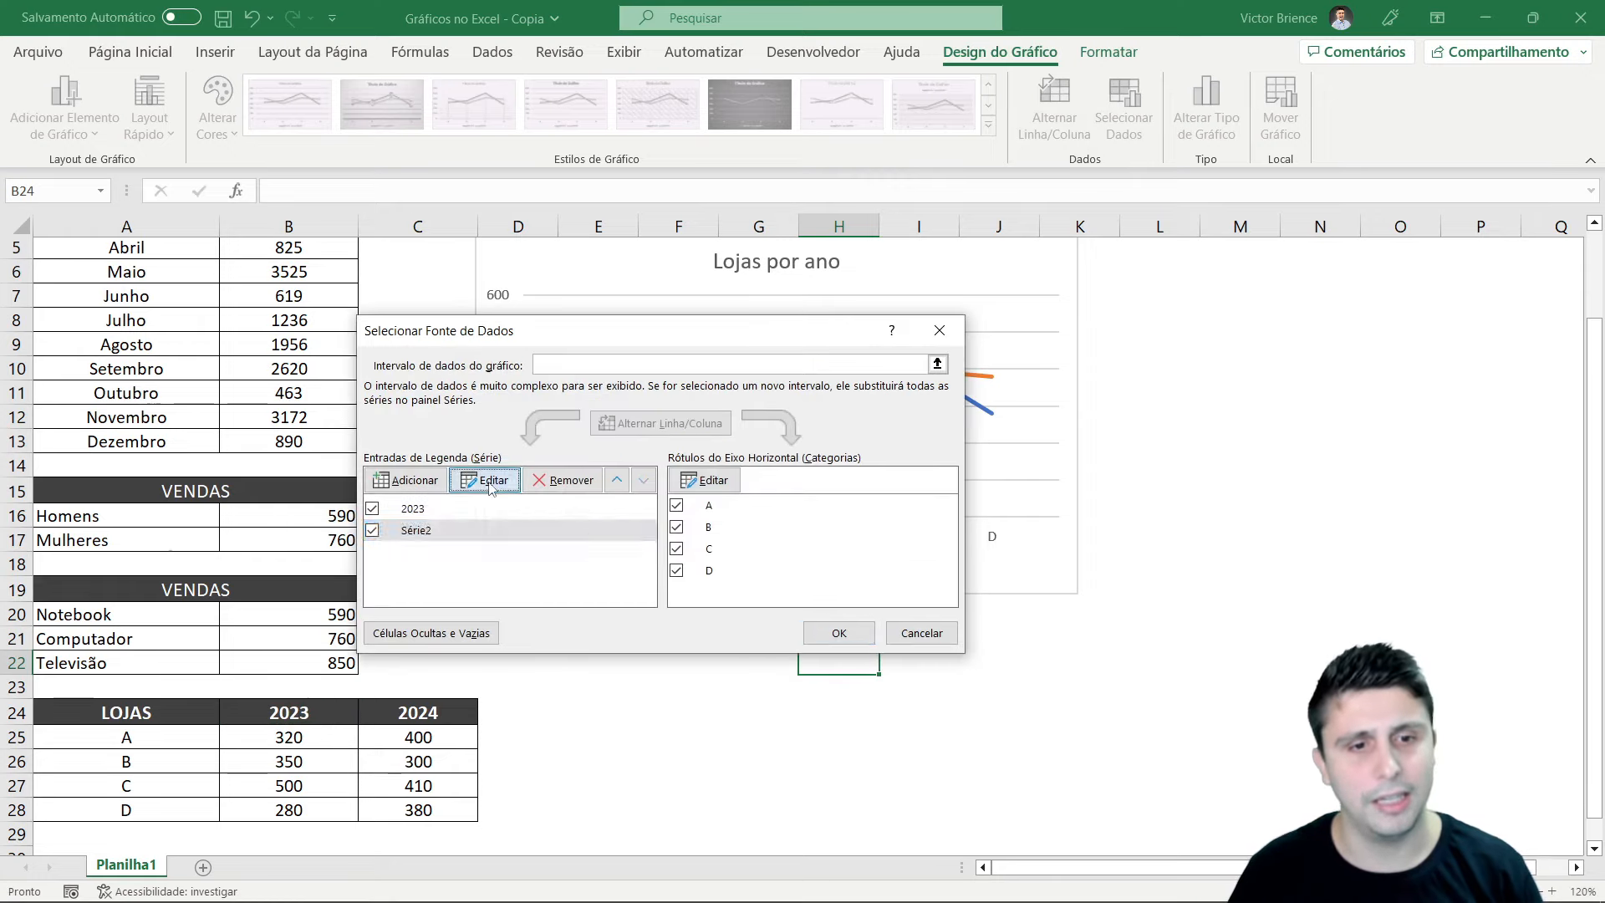
click(418, 712)
click(701, 555)
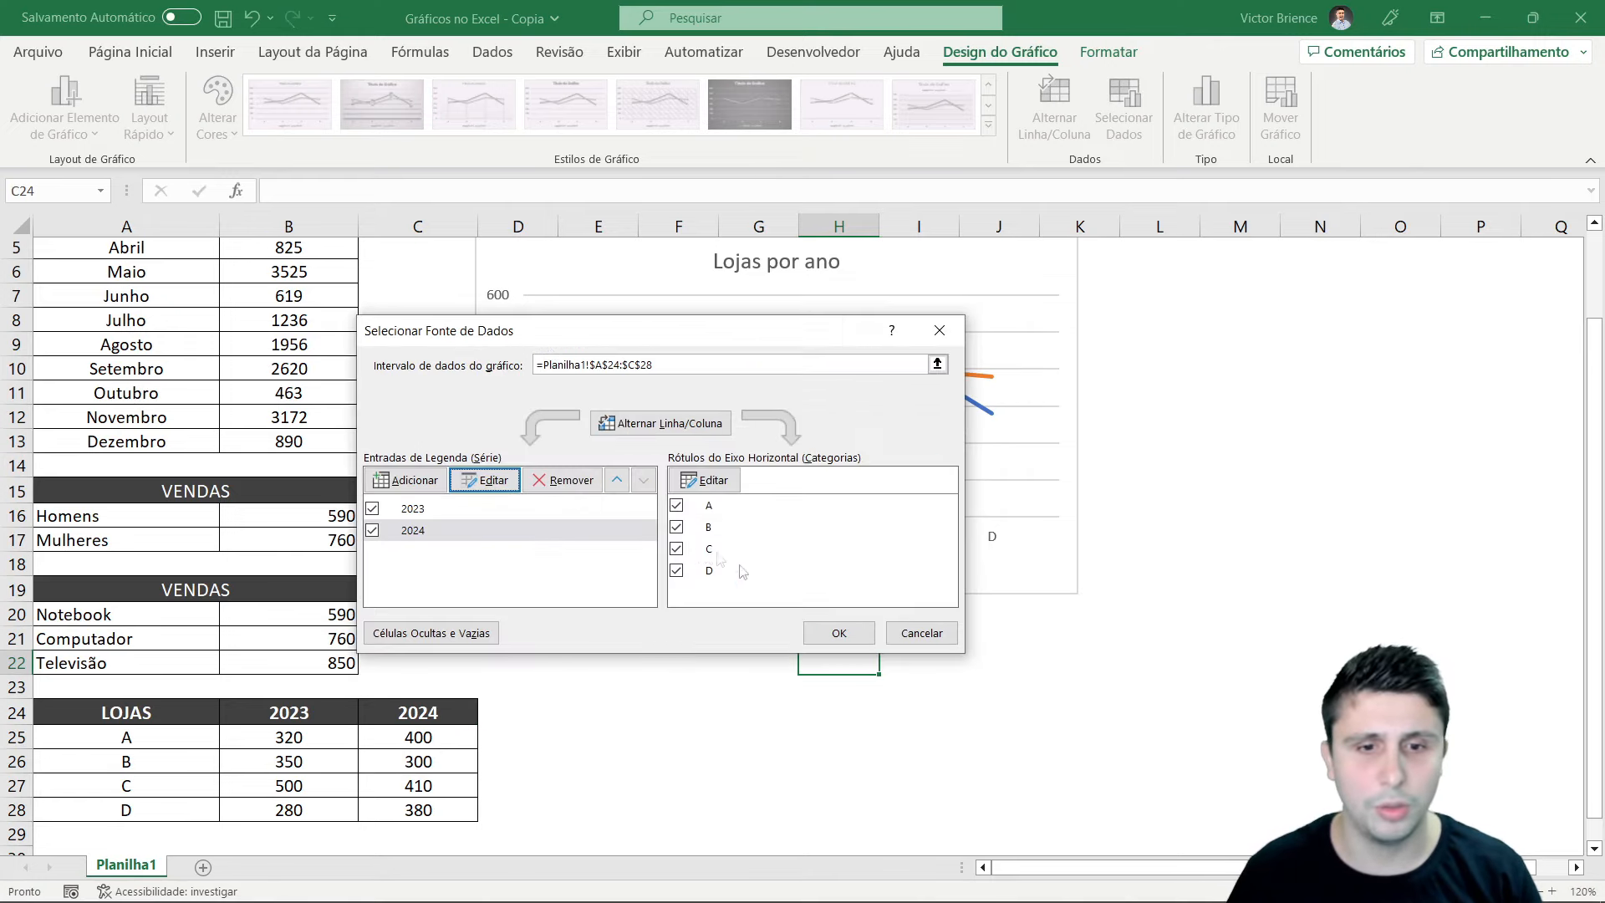
Confirm the Lojas por ano chart's data source changes and add data labels to both of its lines
click(830, 632)
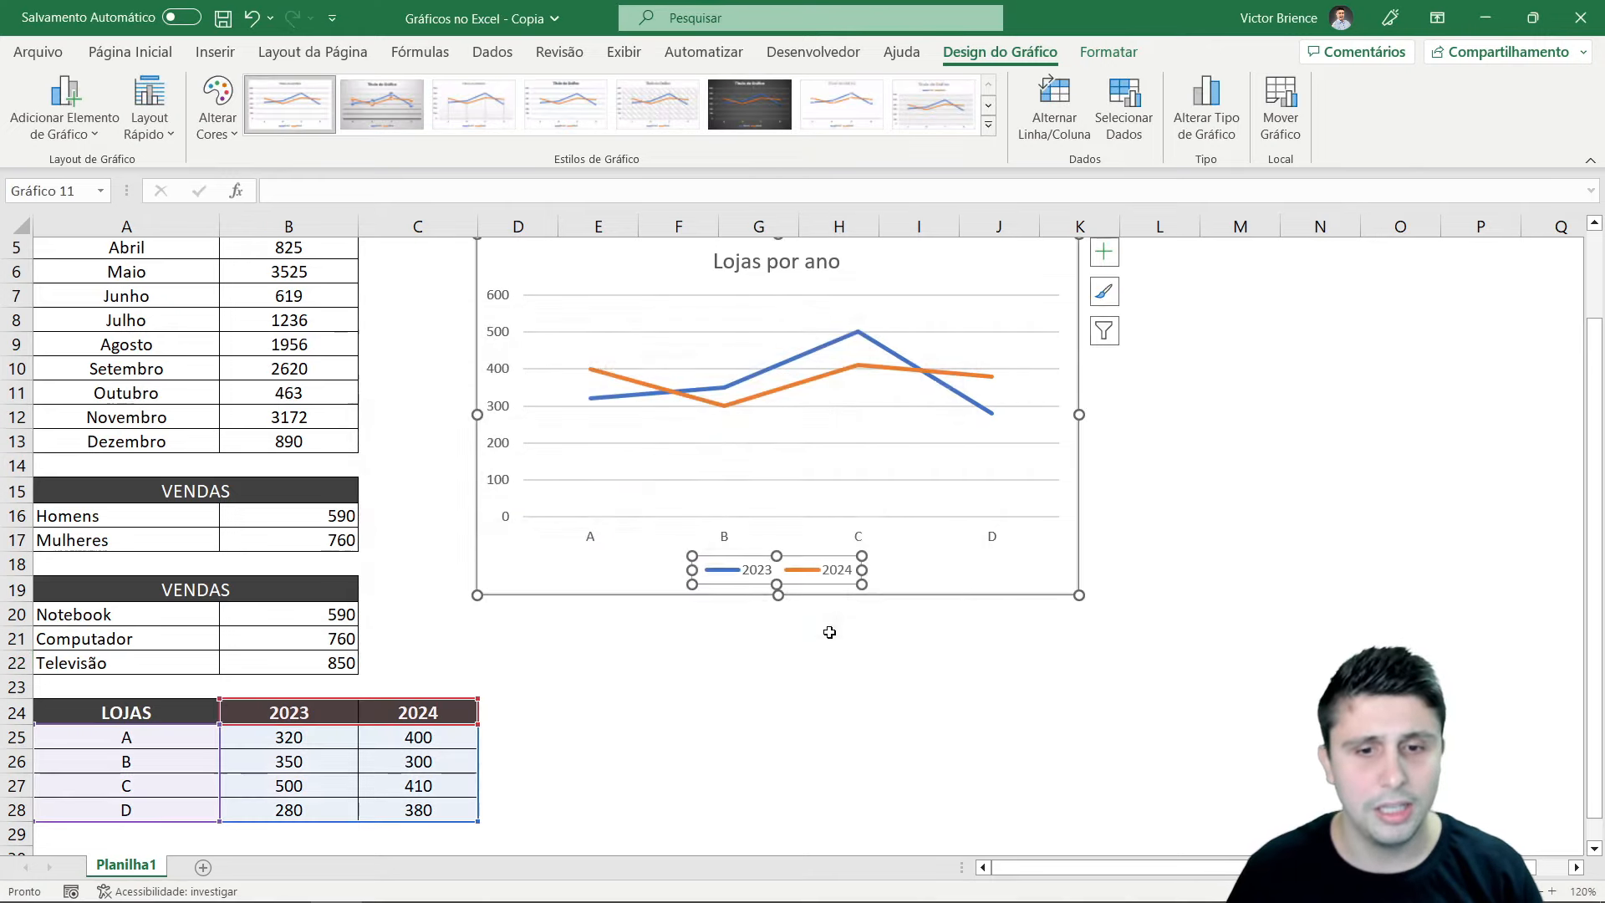
click(924, 661)
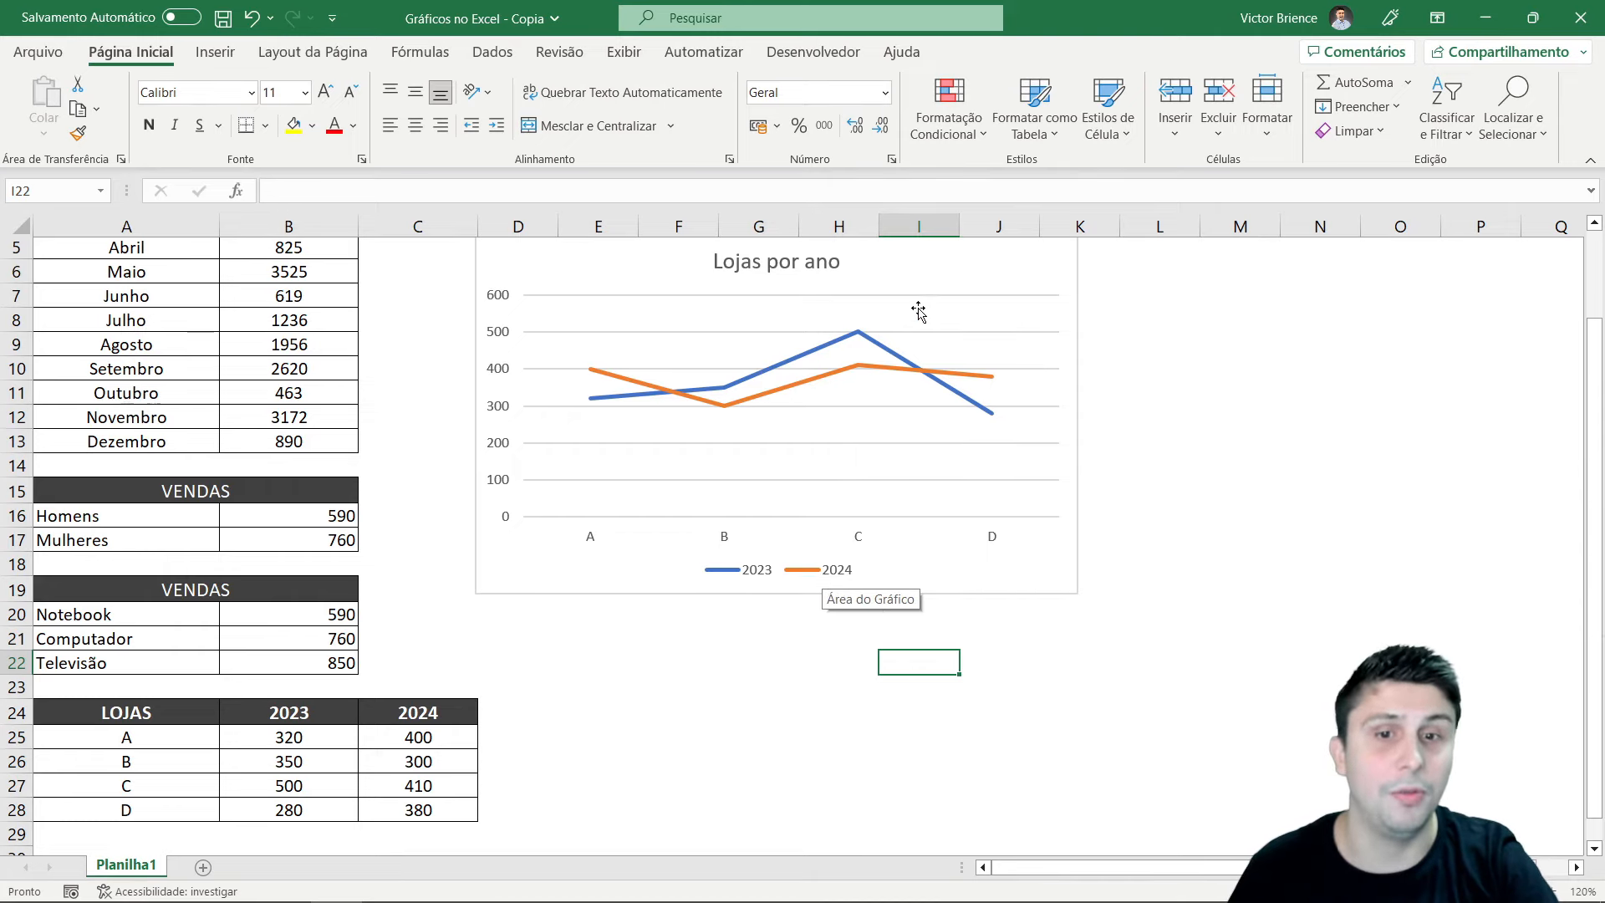
click(937, 261)
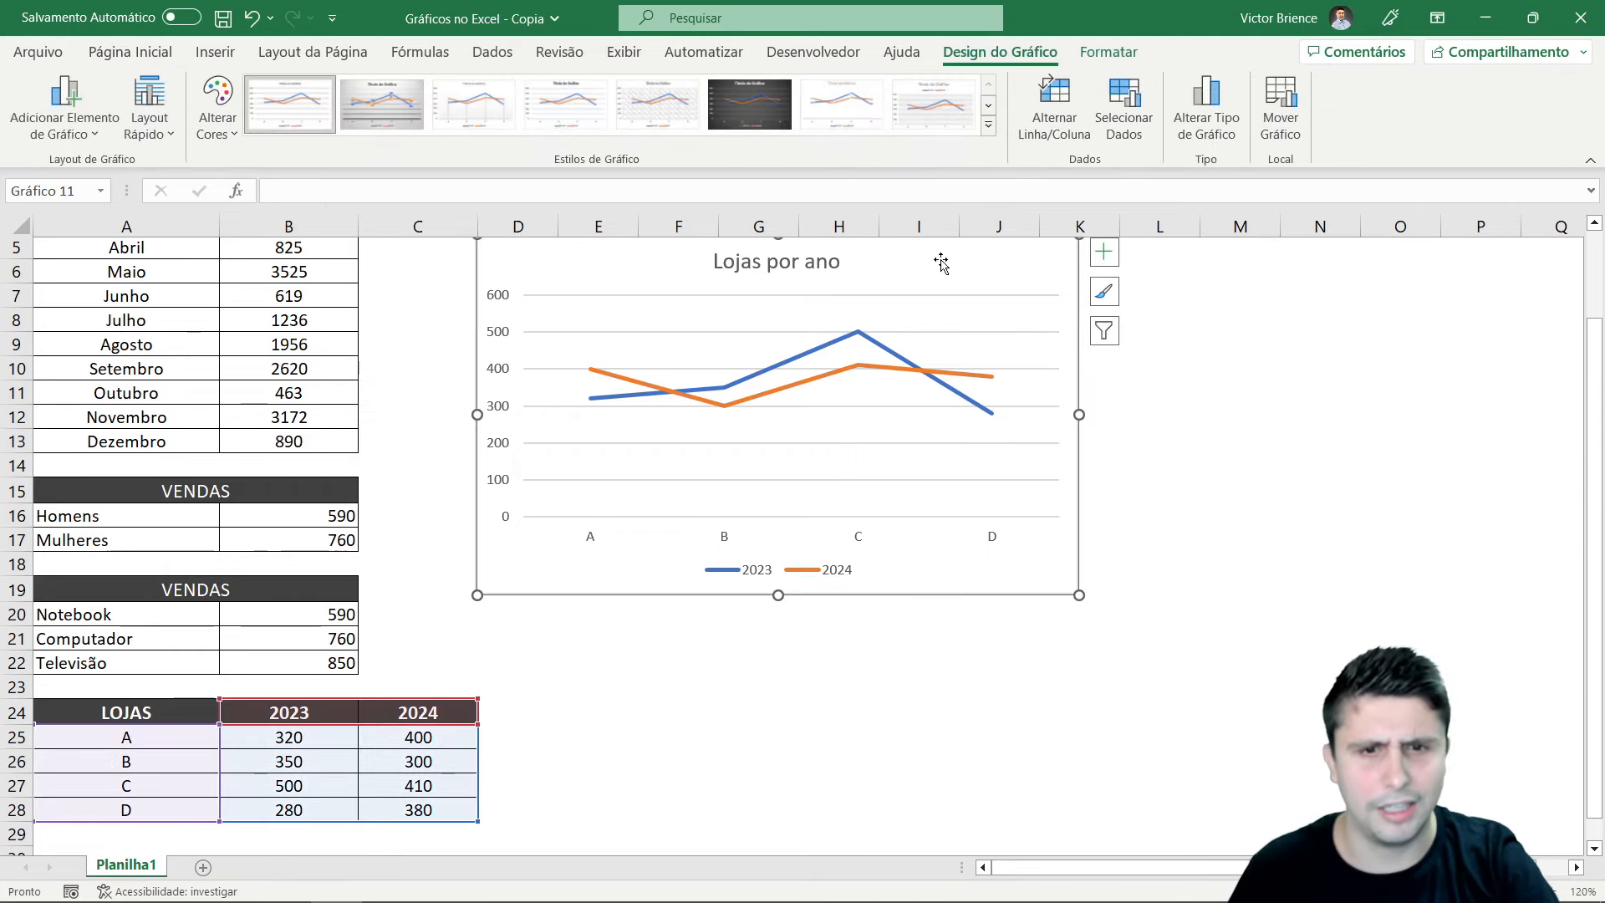
click(1104, 251)
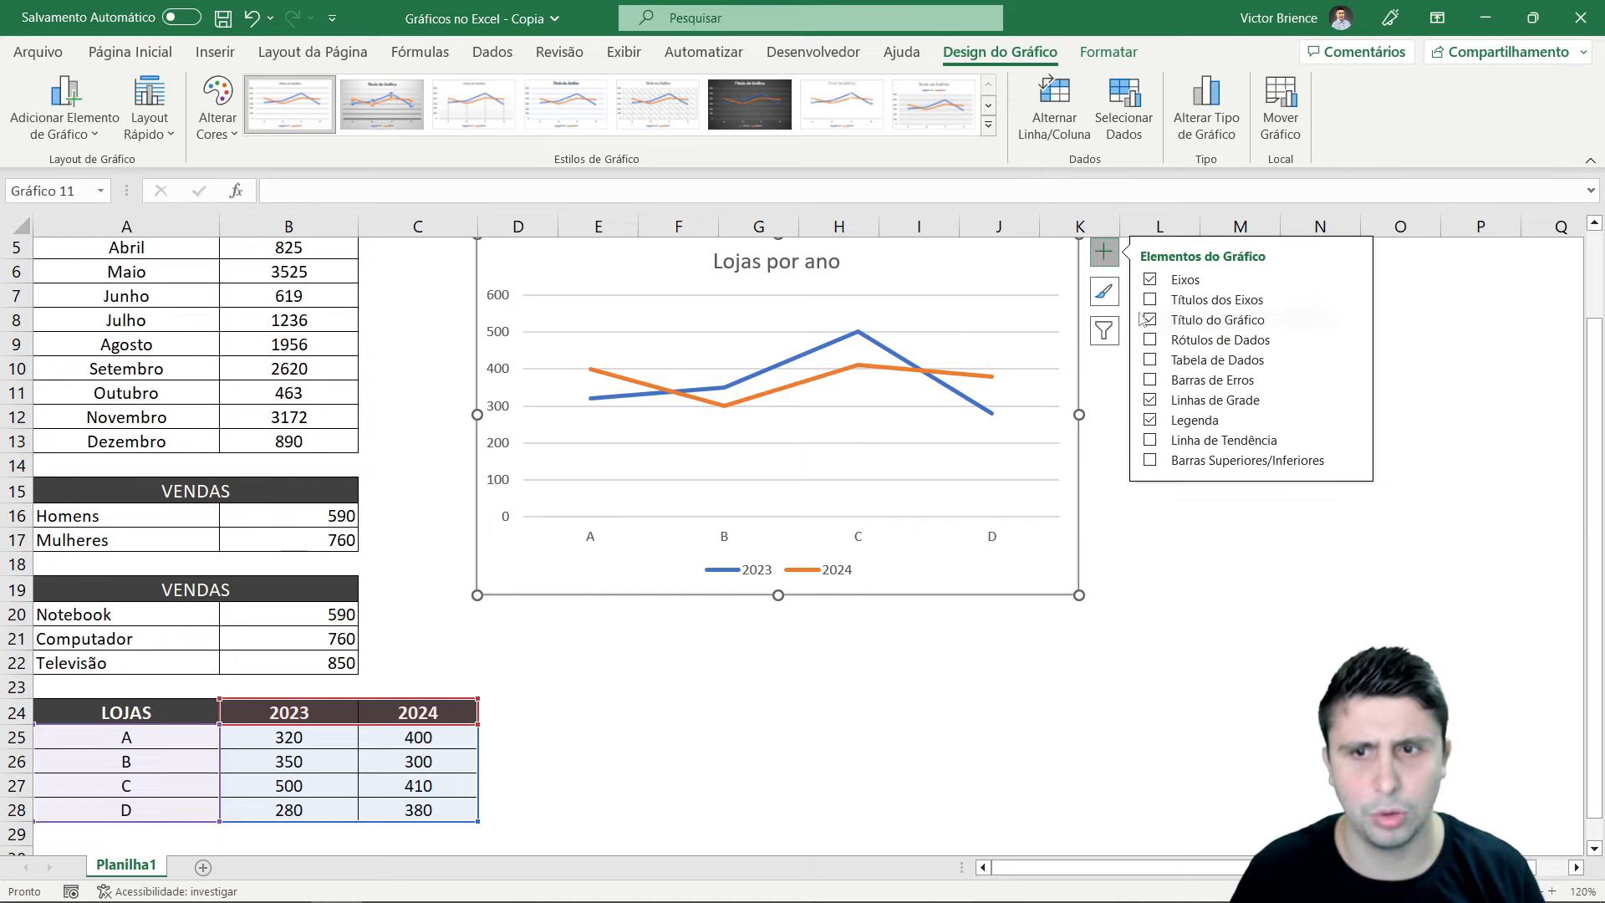
click(1151, 339)
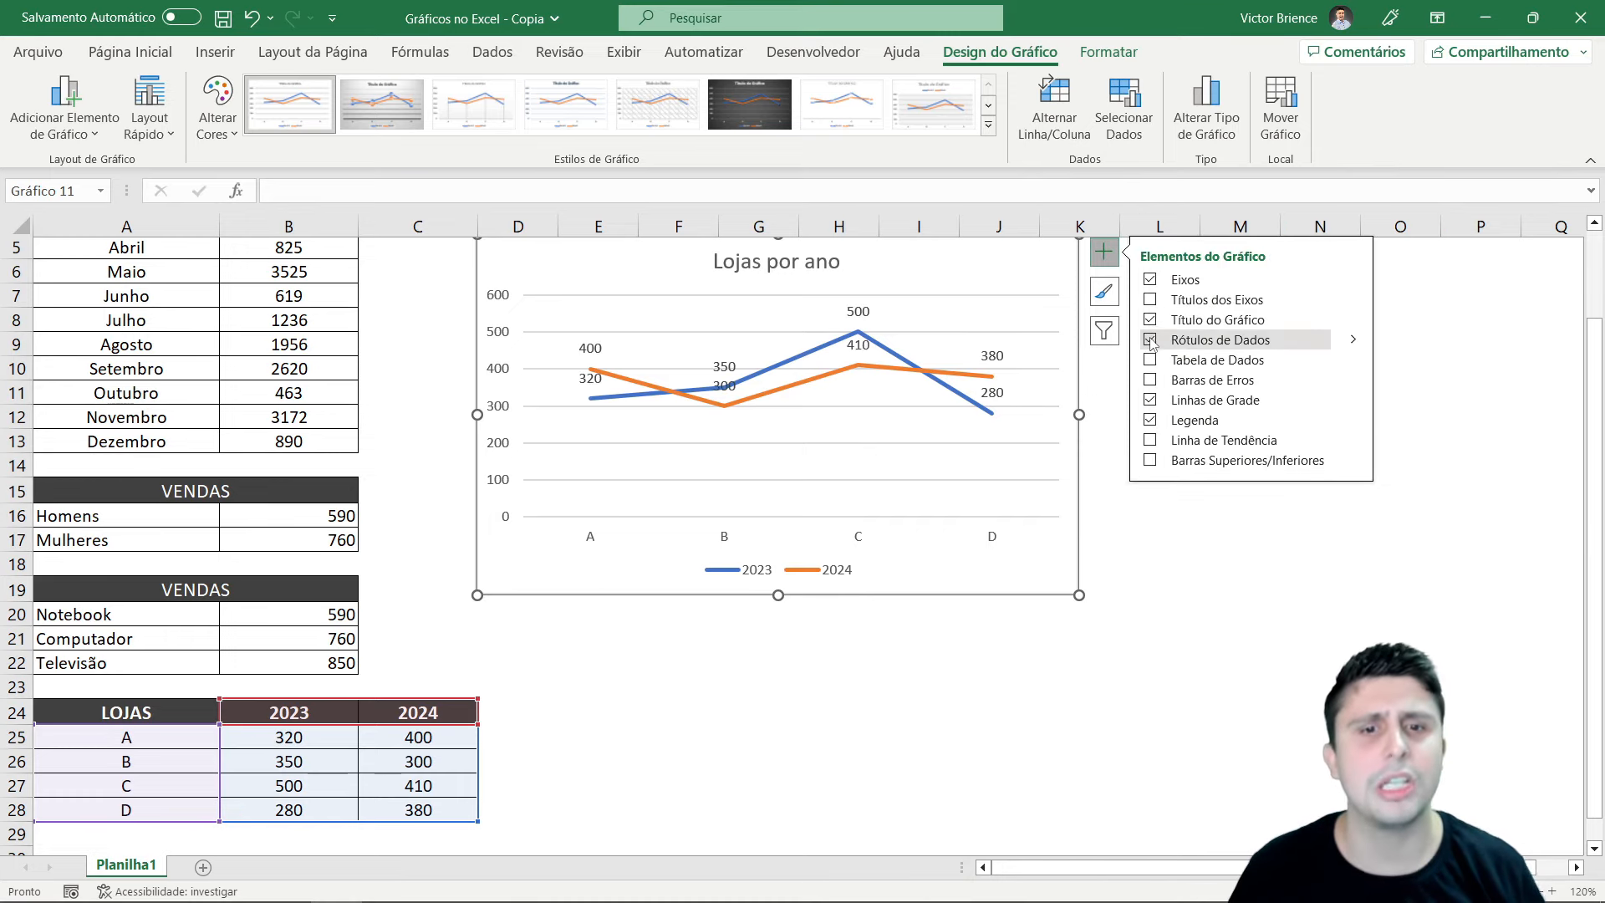
Apply the dark grey background chart style to the Lojas por ano line chart
click(758, 97)
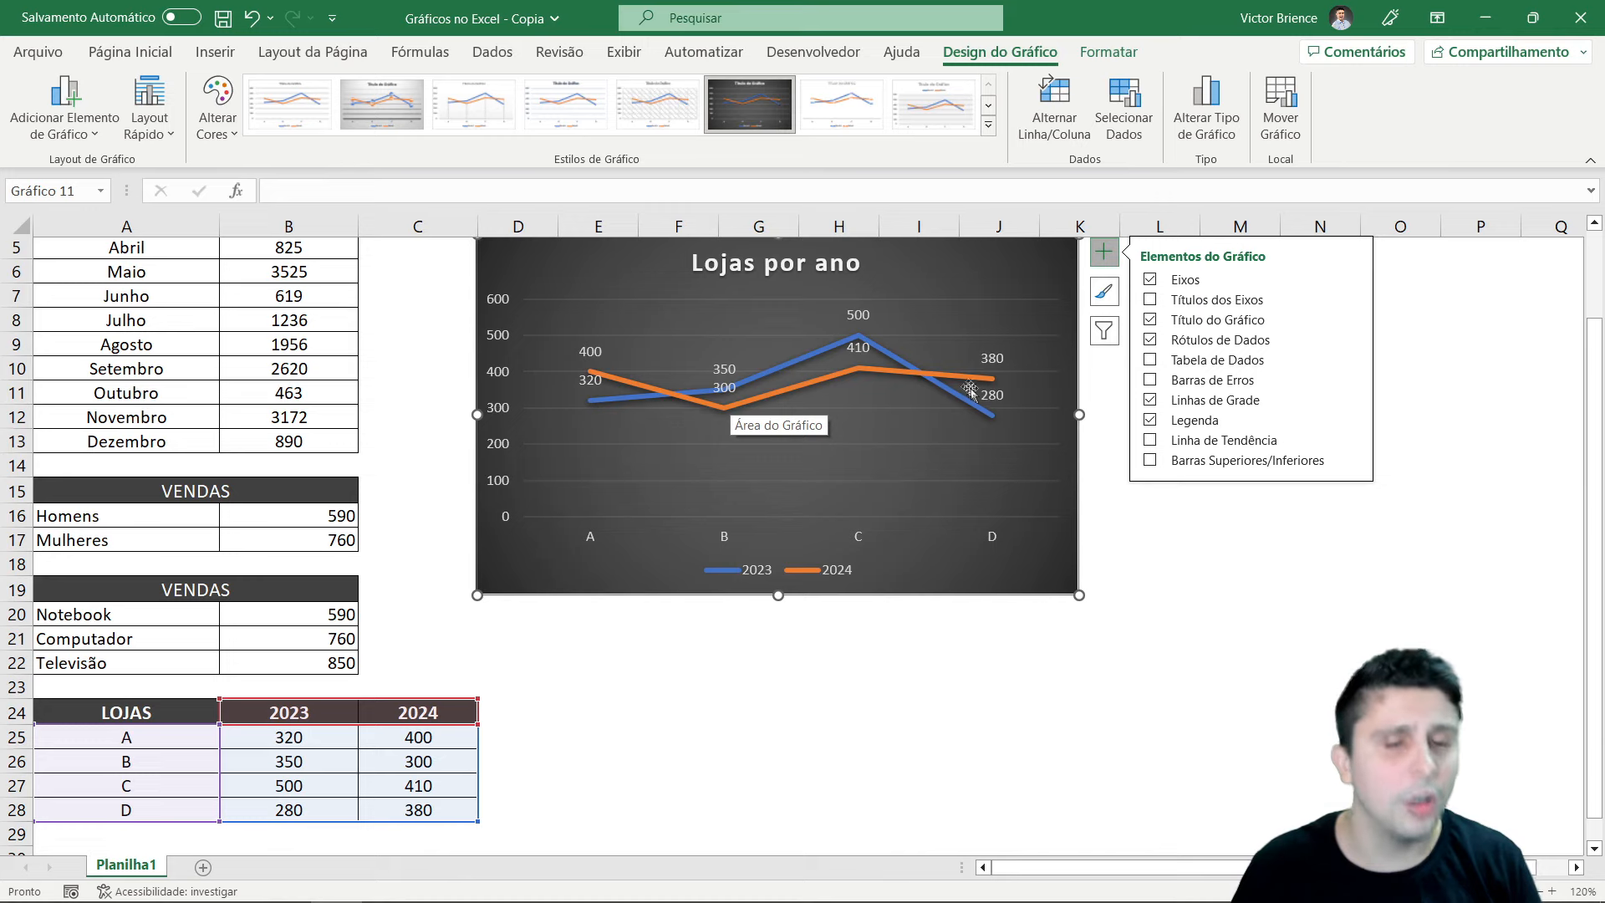
mouse_move(914, 375)
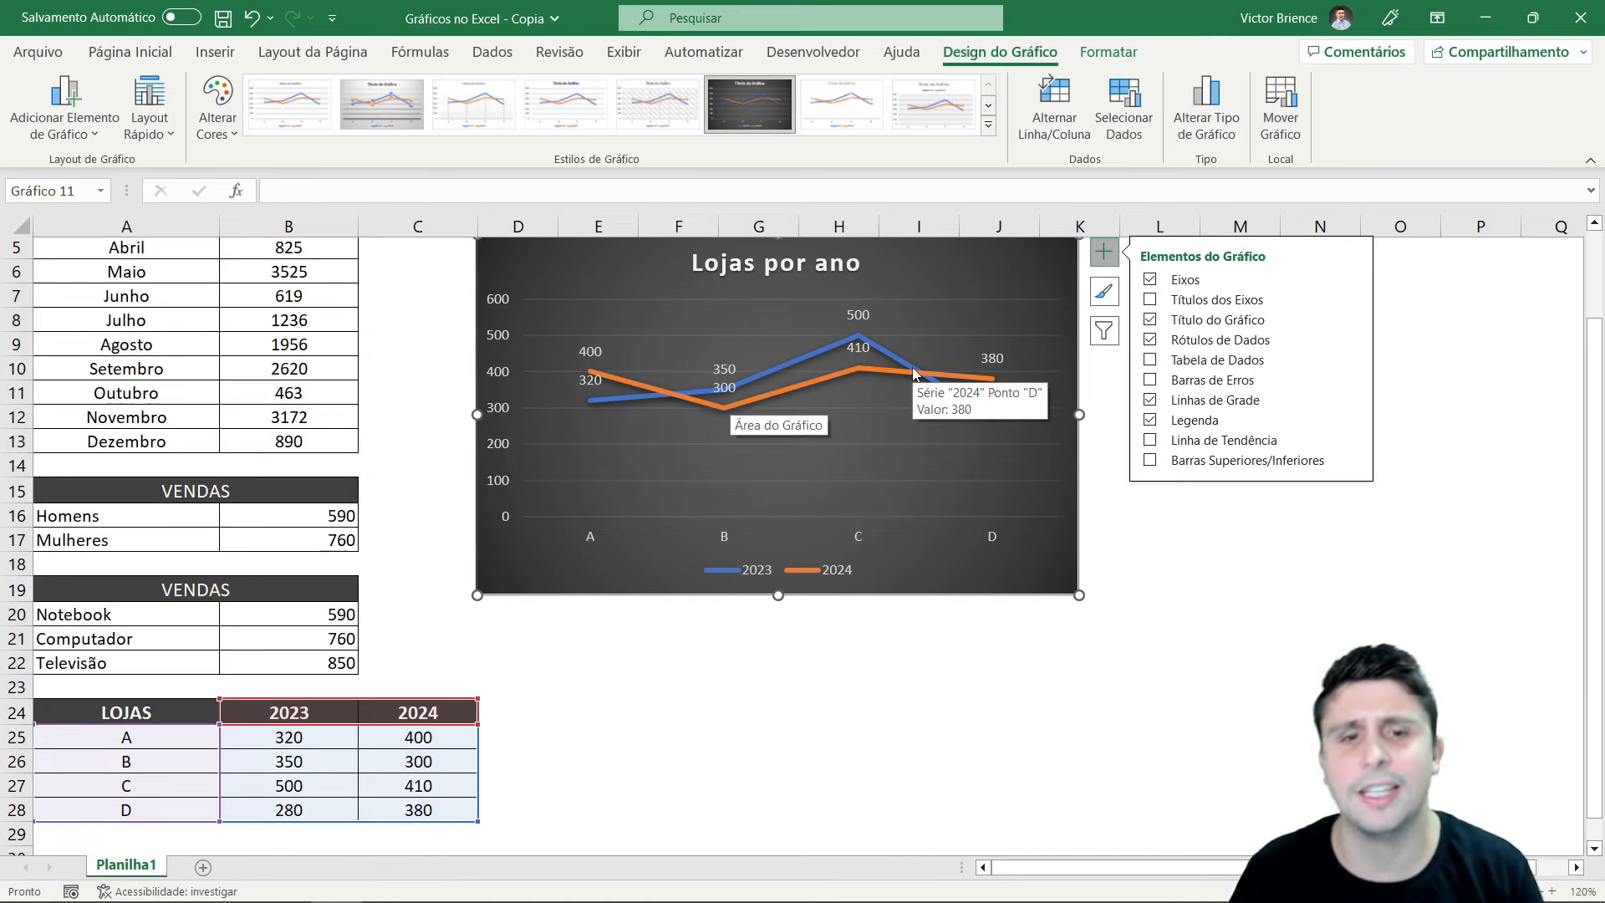
click(775, 396)
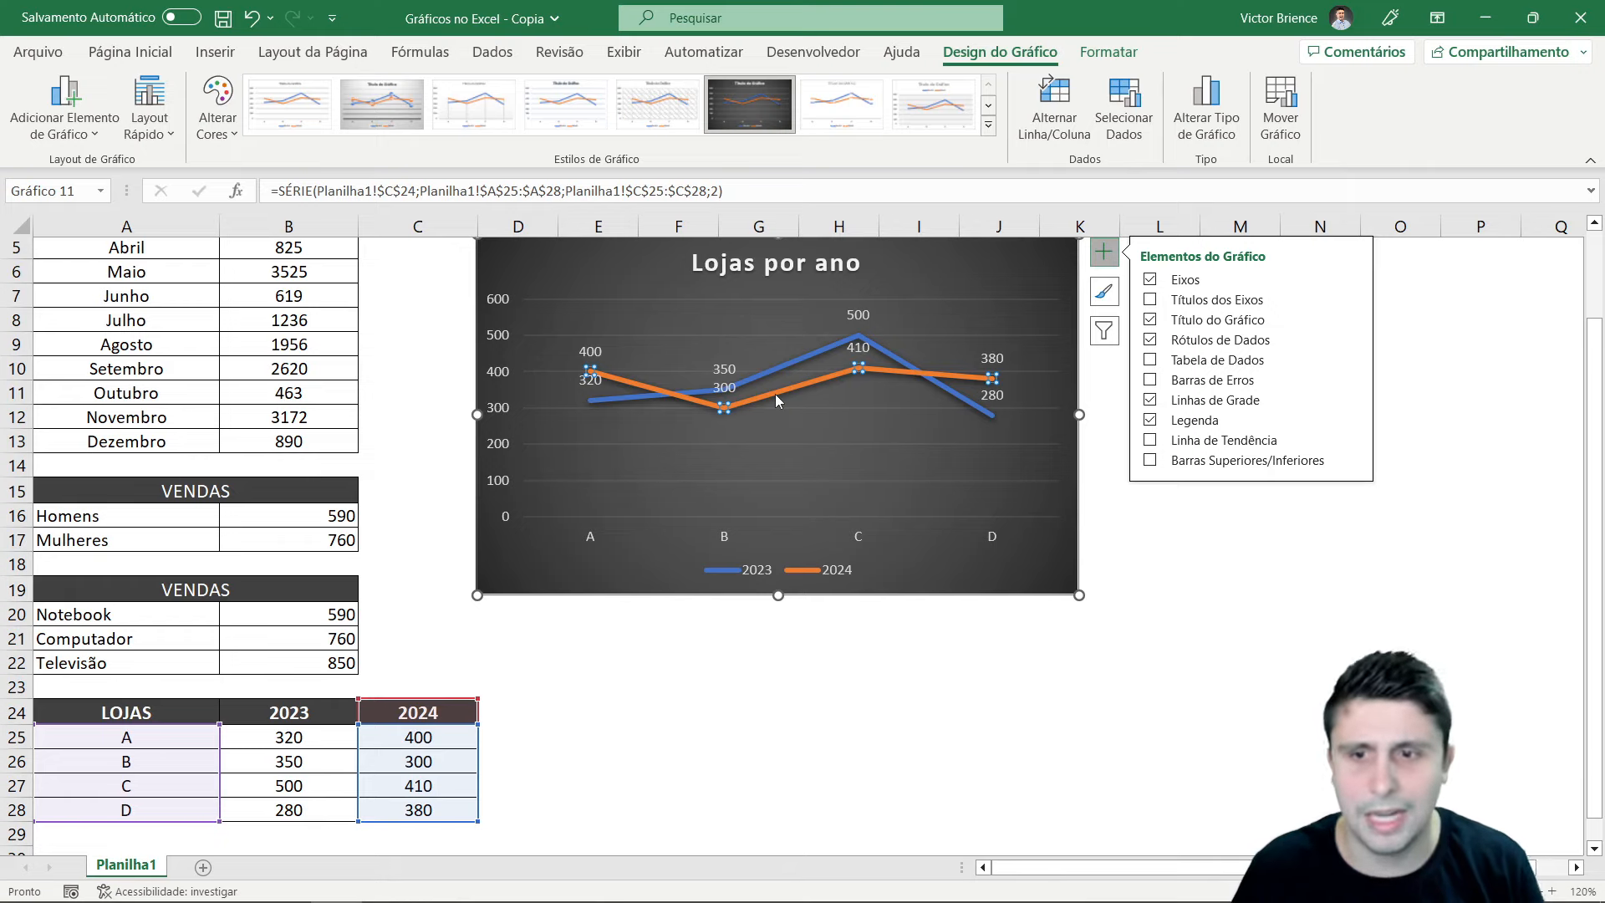
click(827, 684)
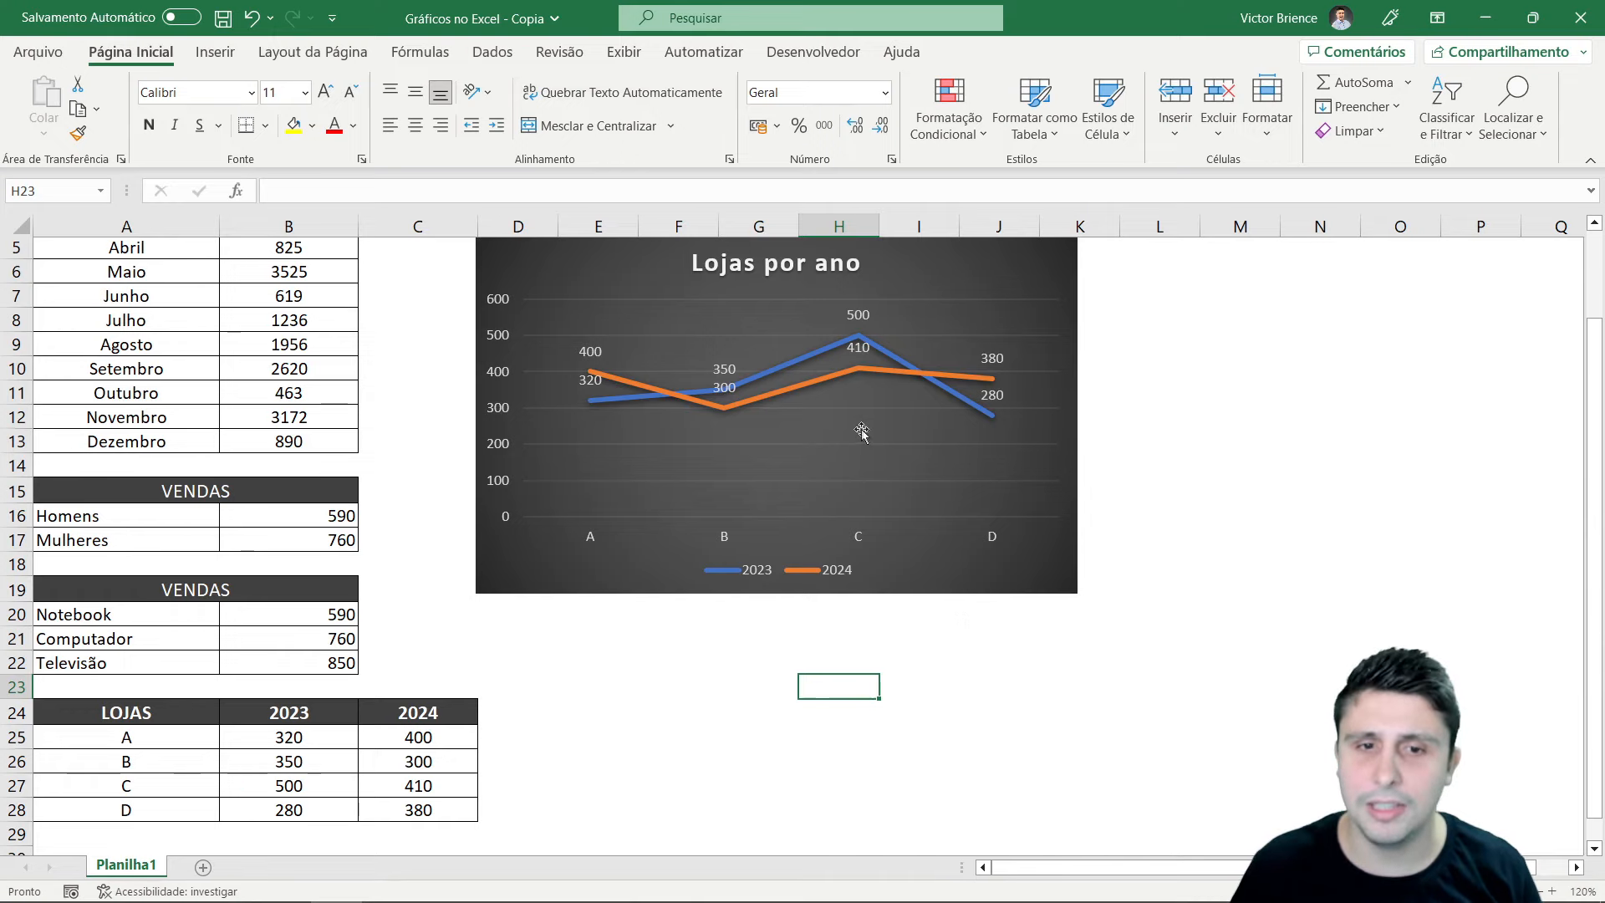
Change the Lojas por ano chart's type to the 2D line chart with markers (Linhas com Marcadores)
click(972, 271)
click(1104, 251)
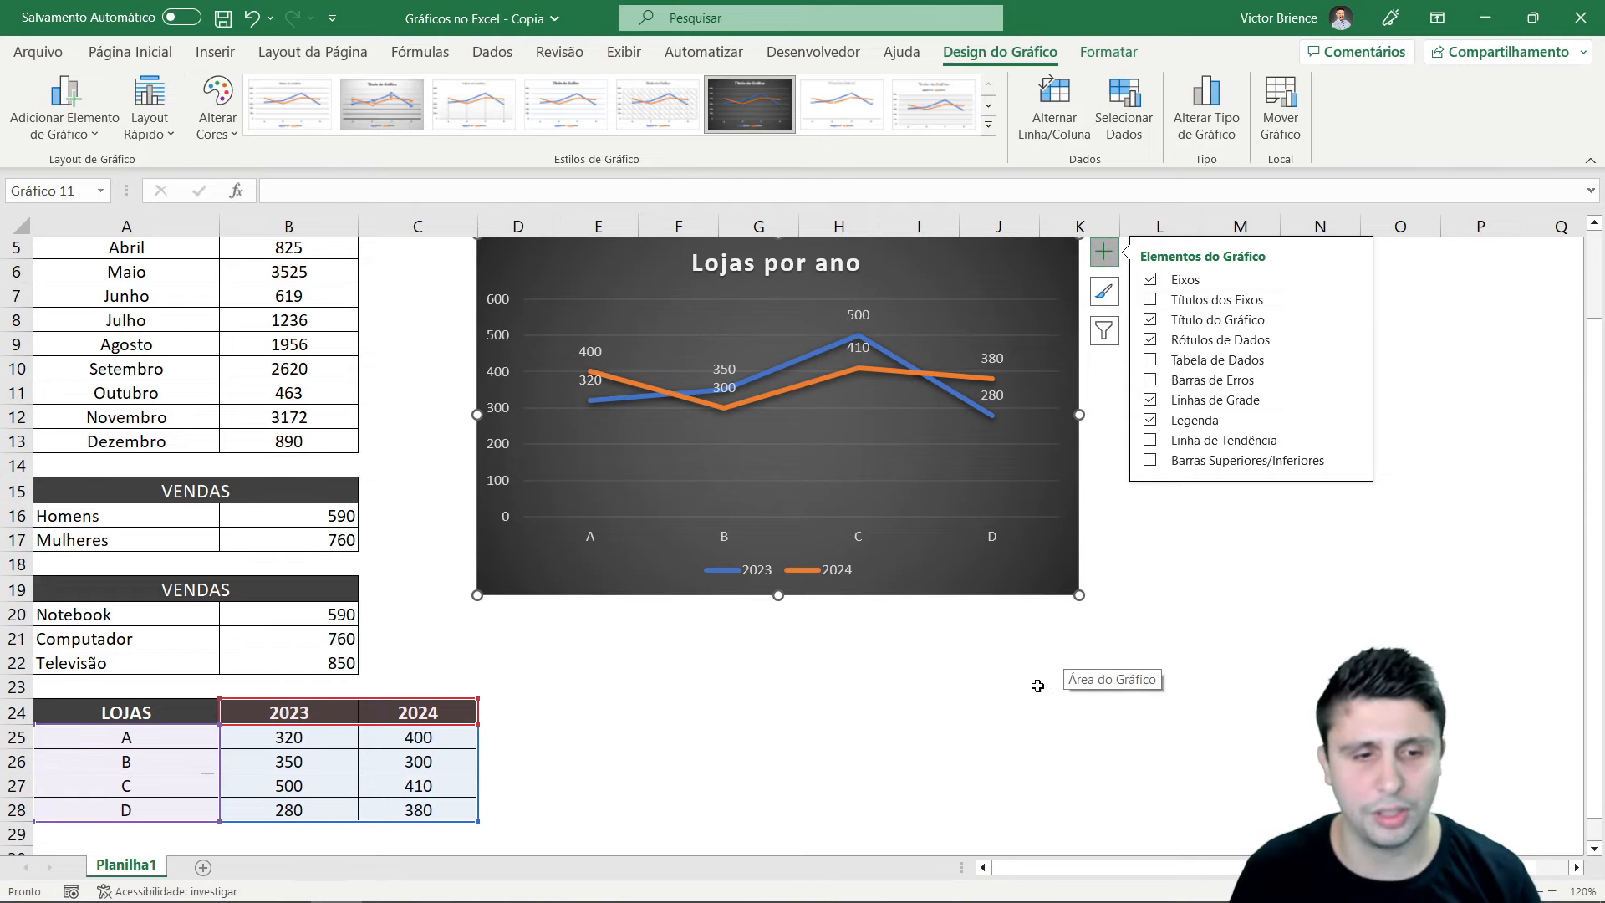
click(215, 52)
click(619, 107)
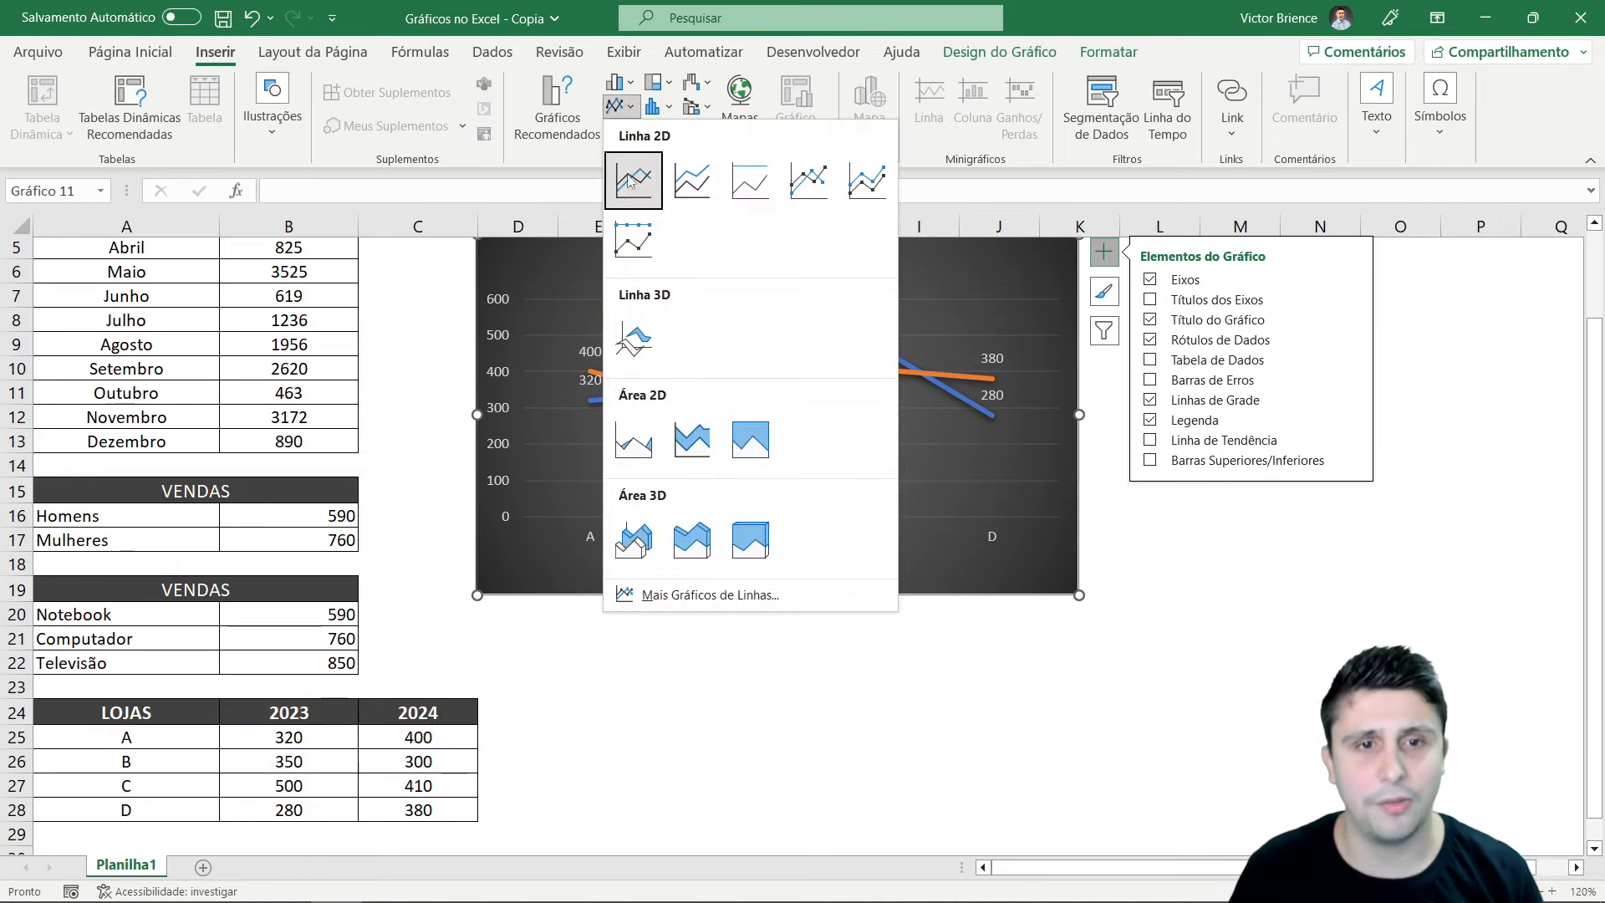
click(807, 188)
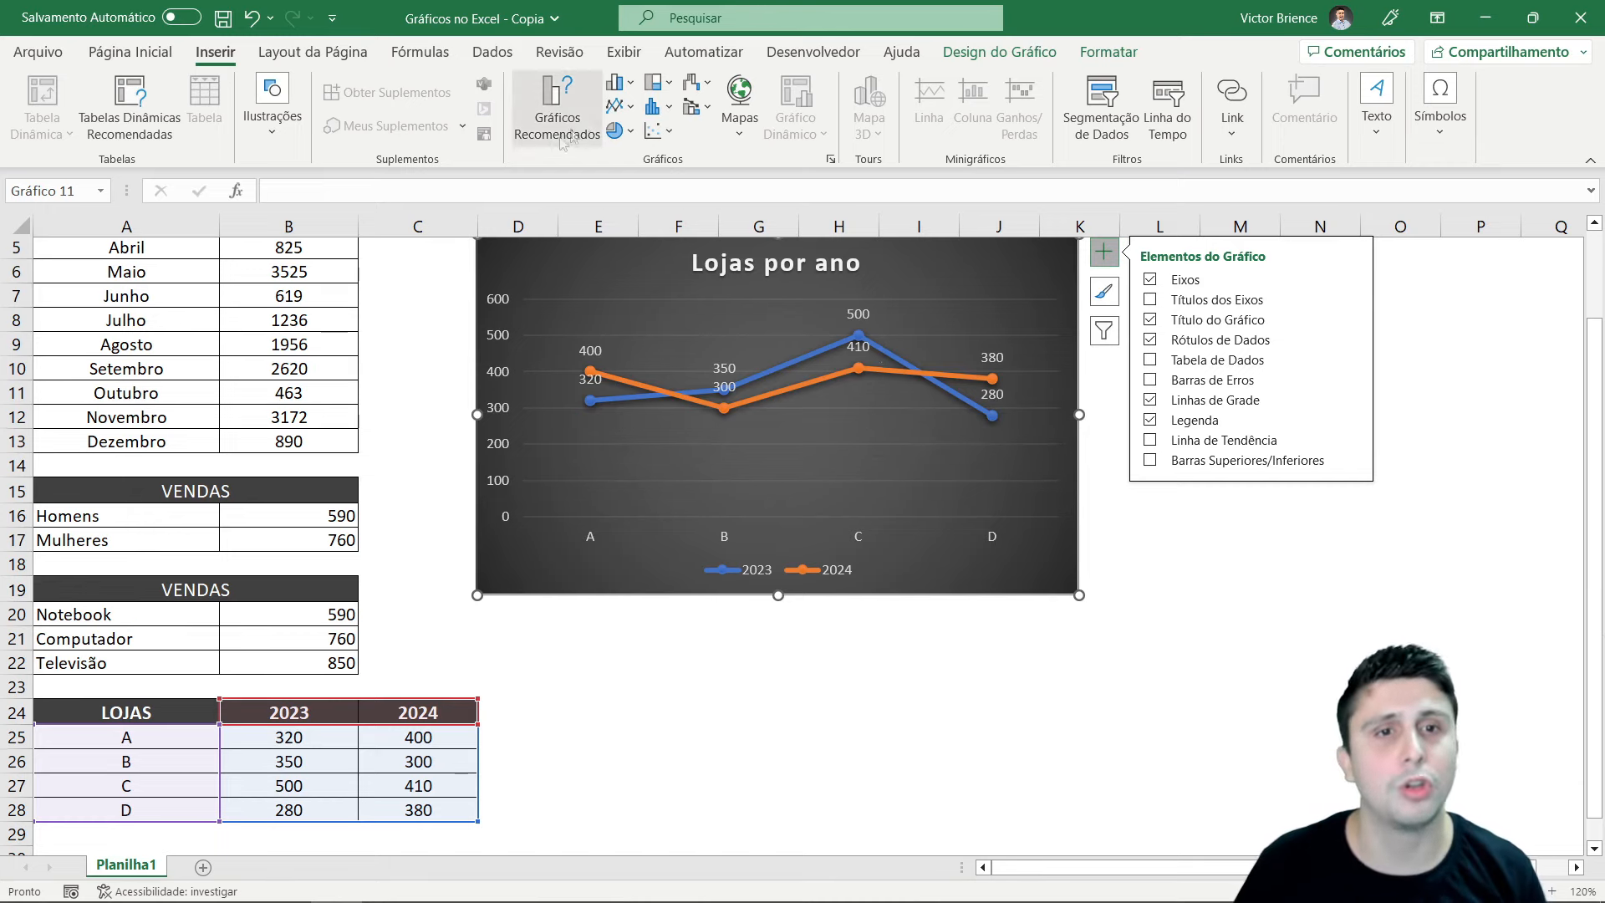
click(619, 106)
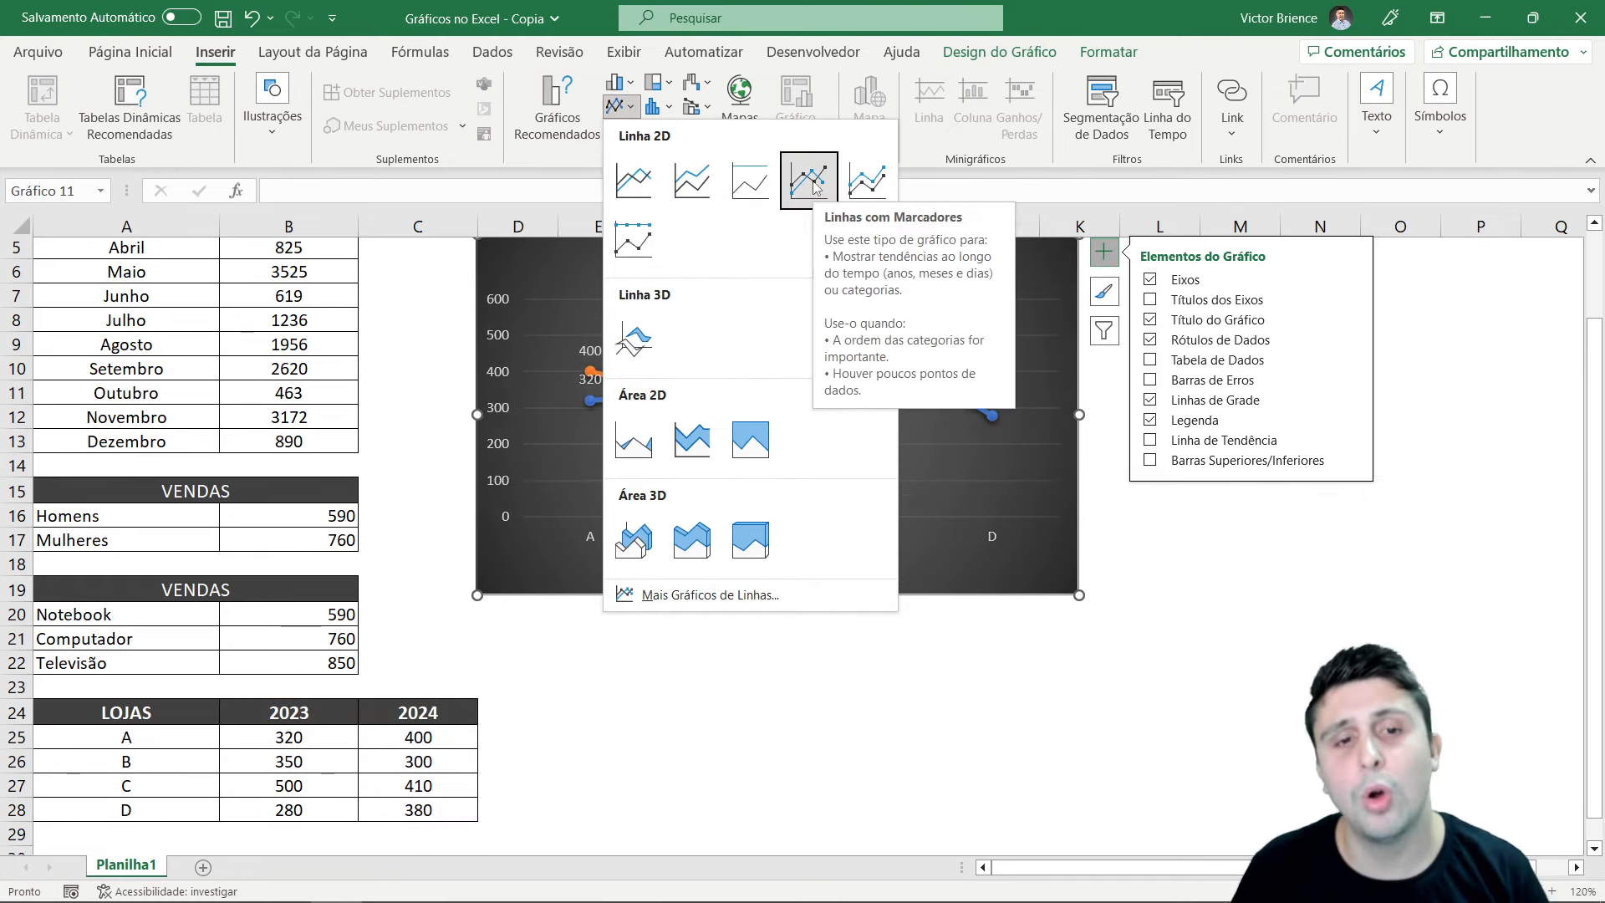
click(843, 690)
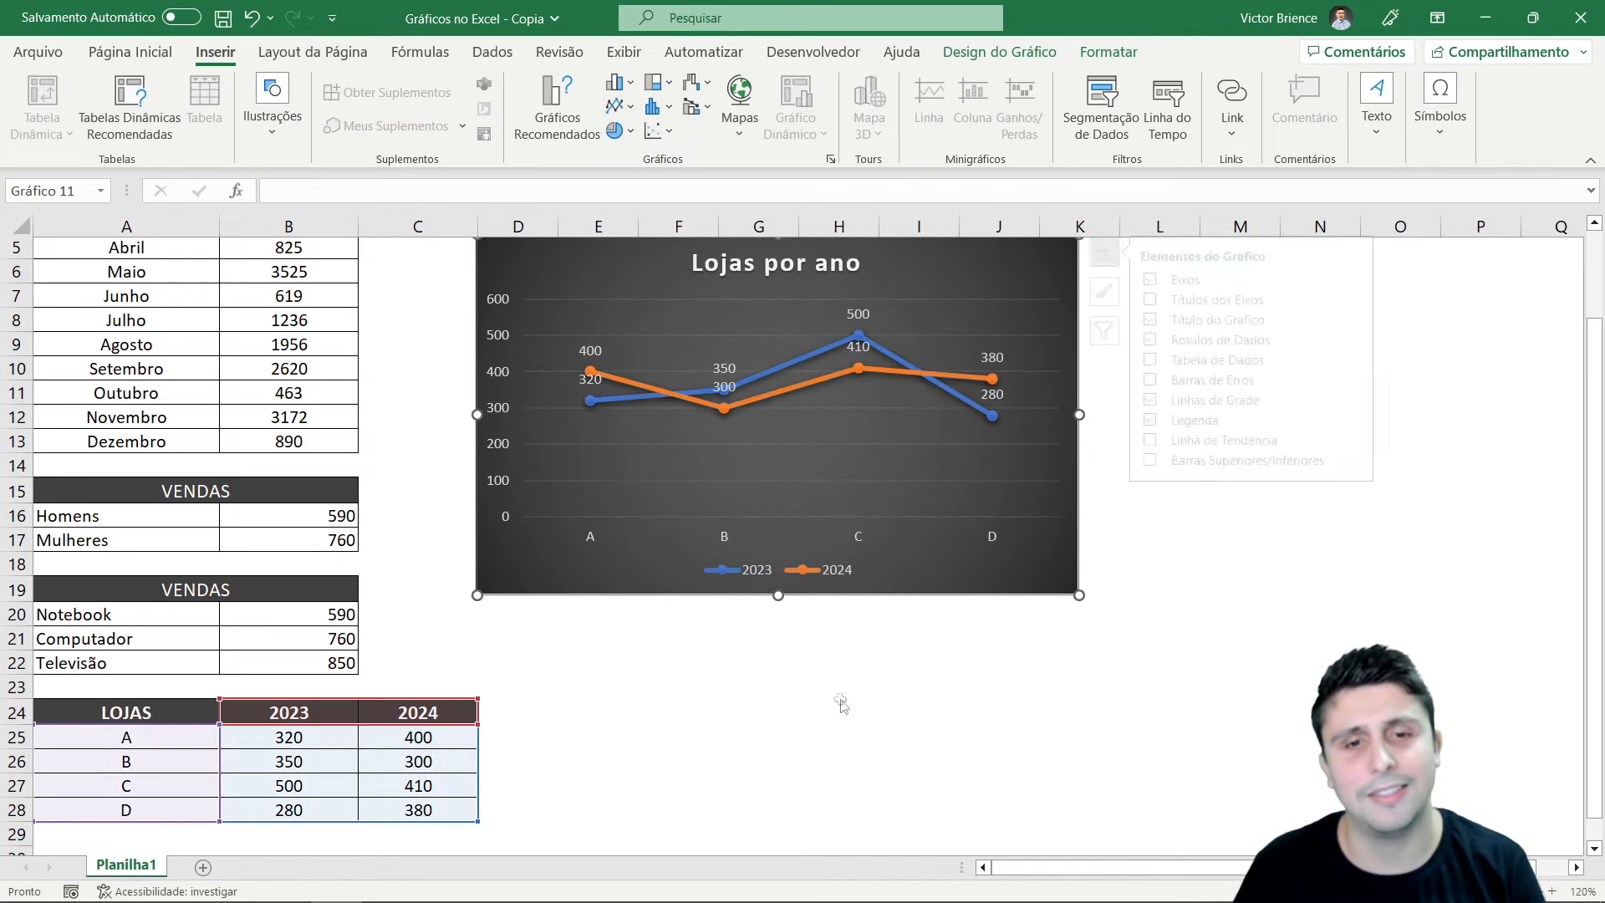
Review the monthly, gender and product charts further down the sheet and return to the Lojas por ano chart
click(167, 56)
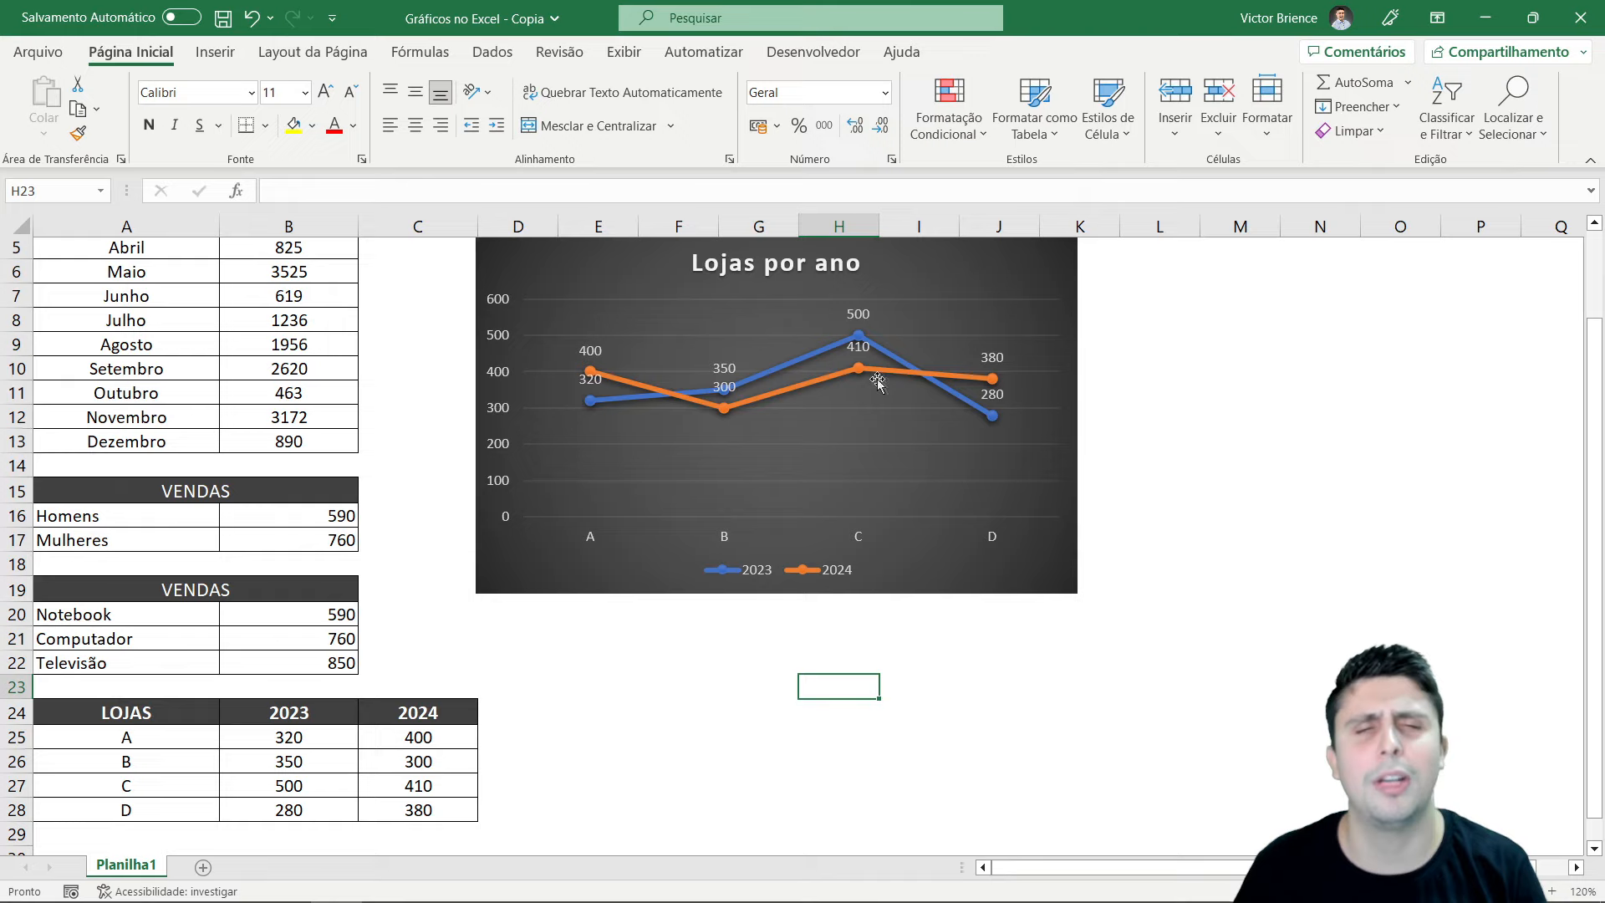
scroll(870, 377, down, 10)
scroll(886, 502, up, 2)
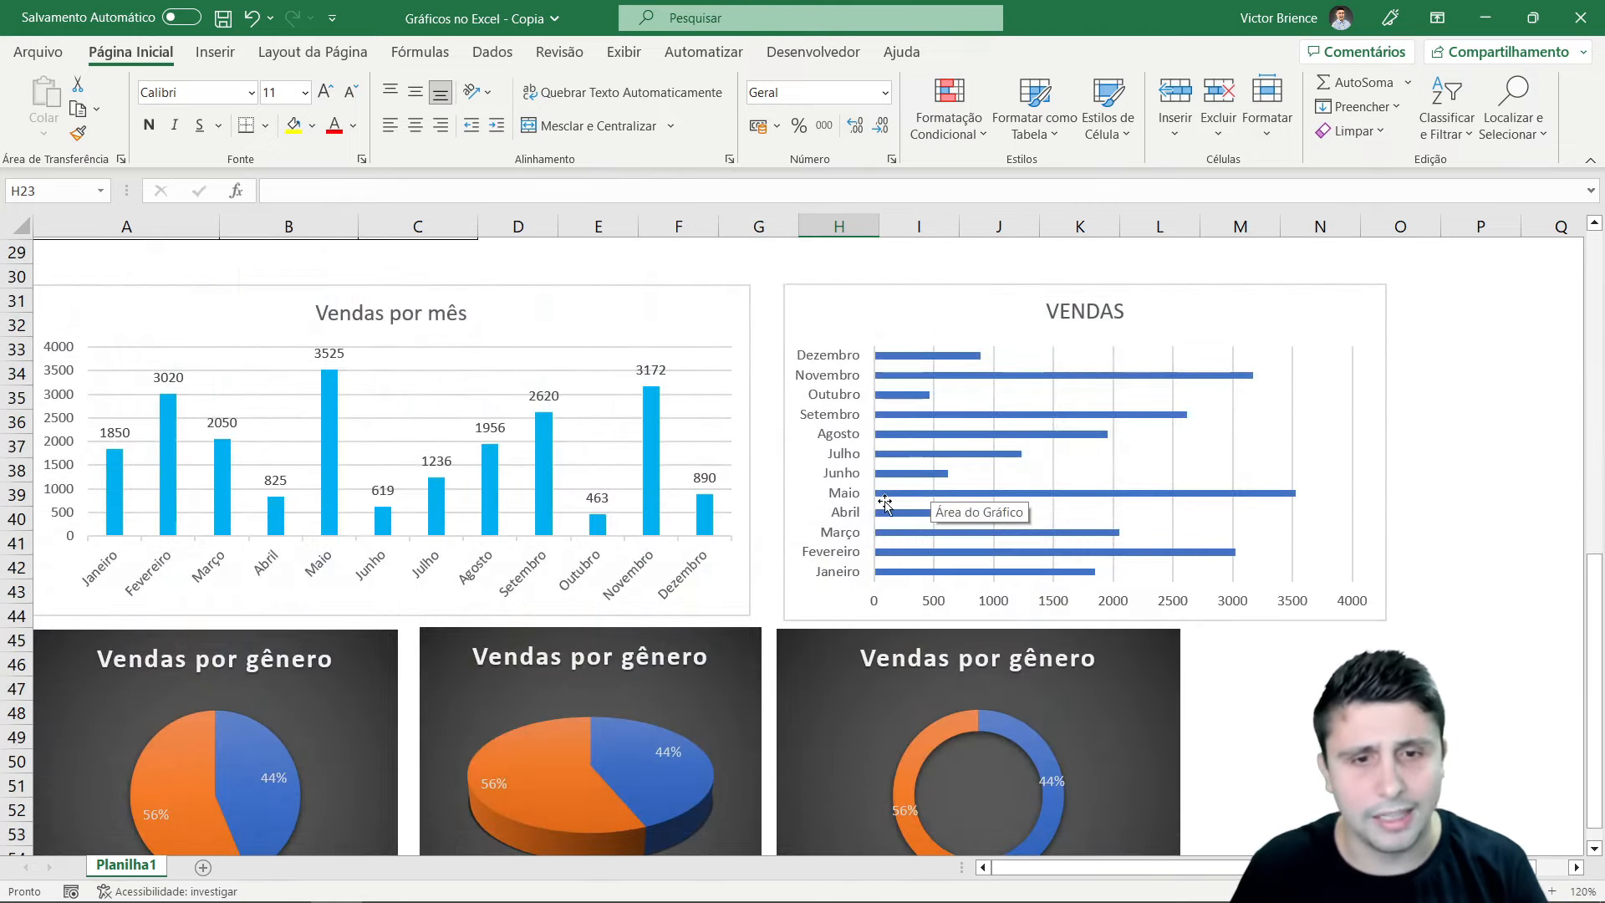
scroll(995, 435, down, 1)
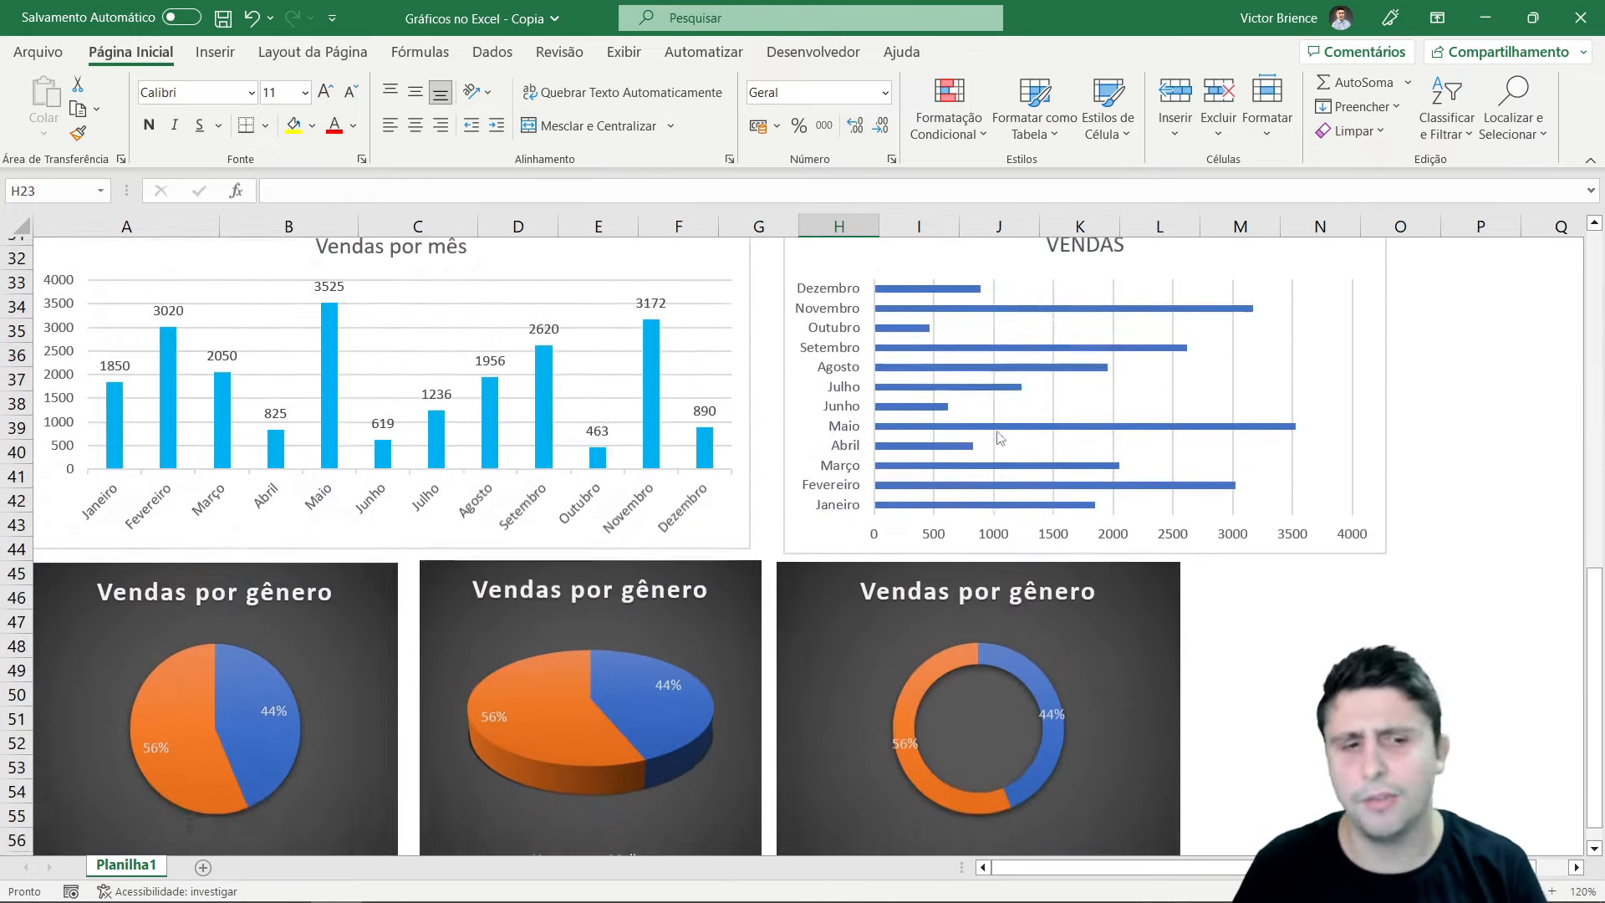
scroll(1000, 437, down, 1)
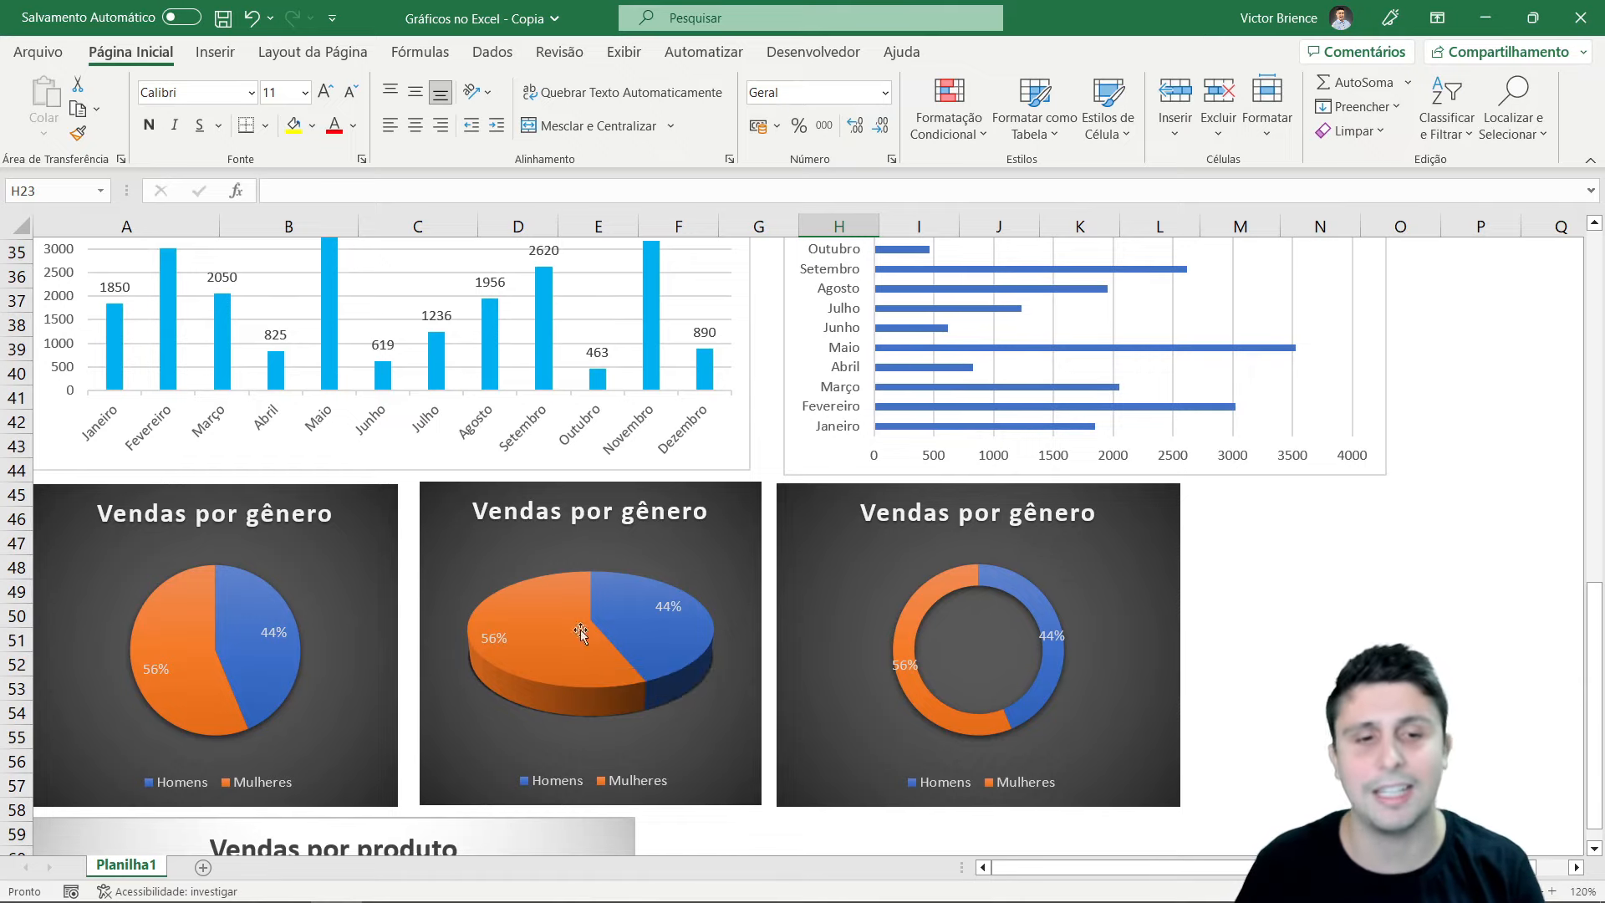
scroll(1020, 640, up, 11)
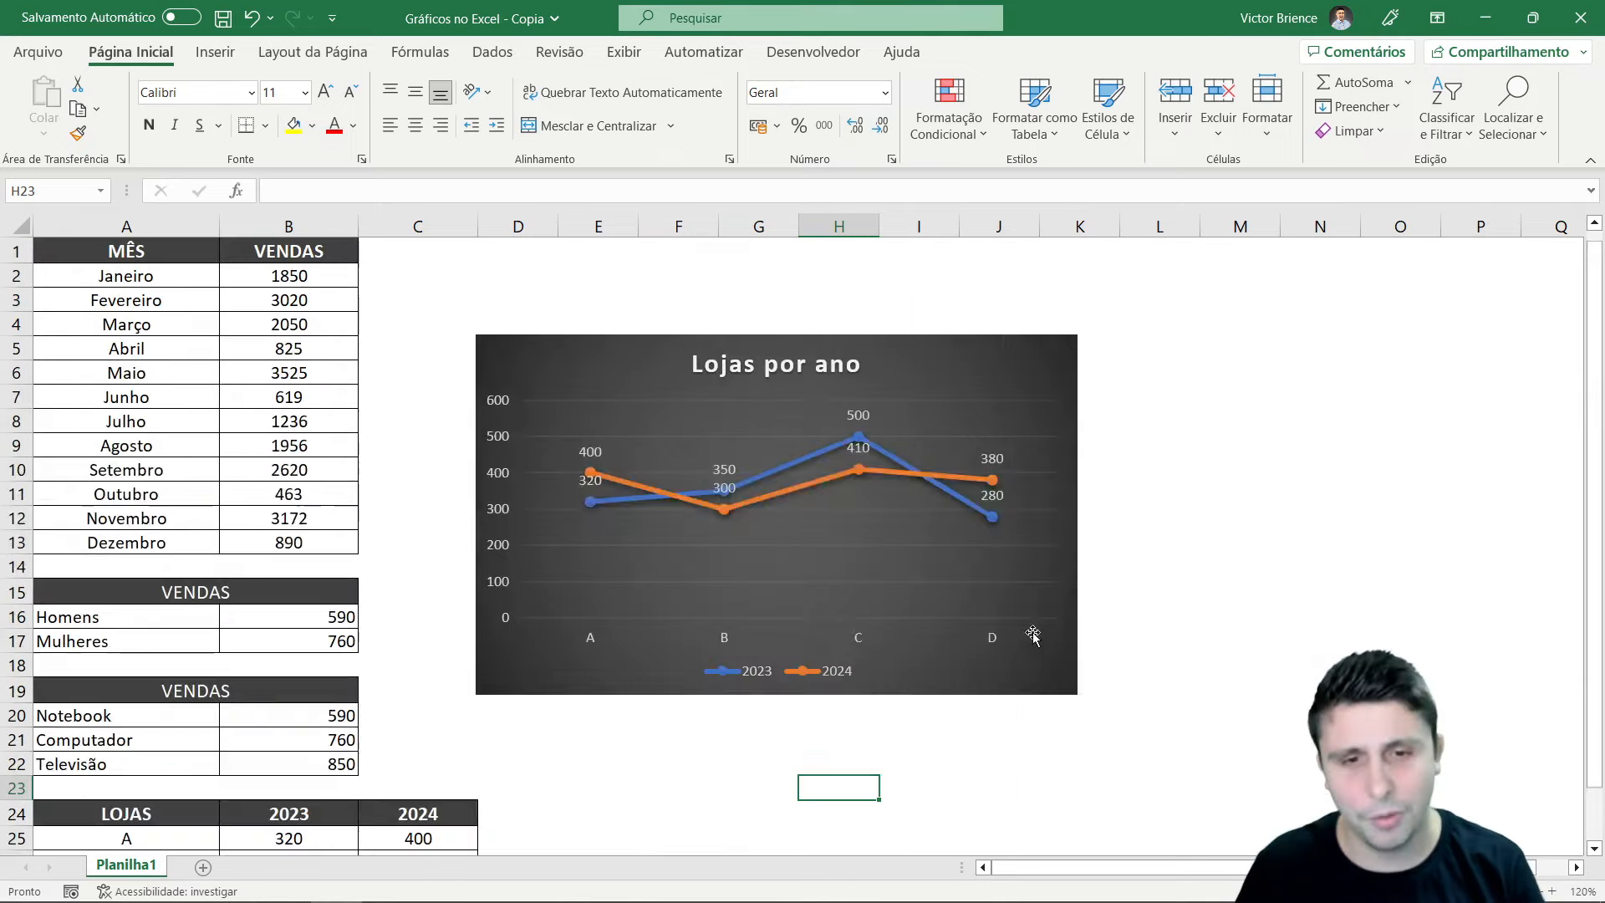
click(618, 292)
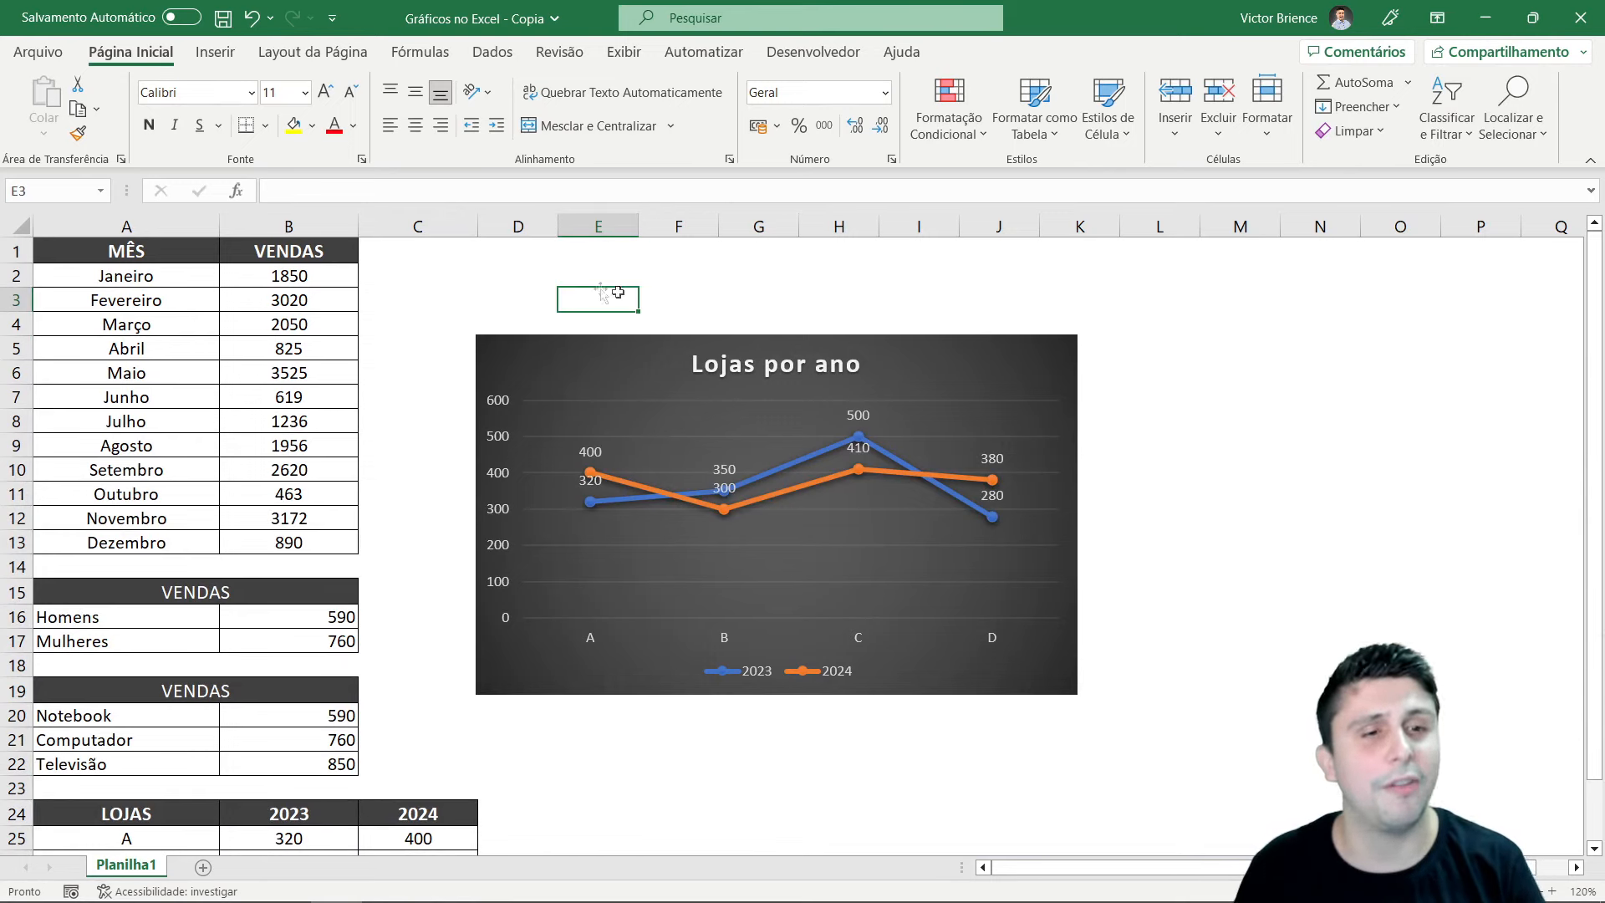